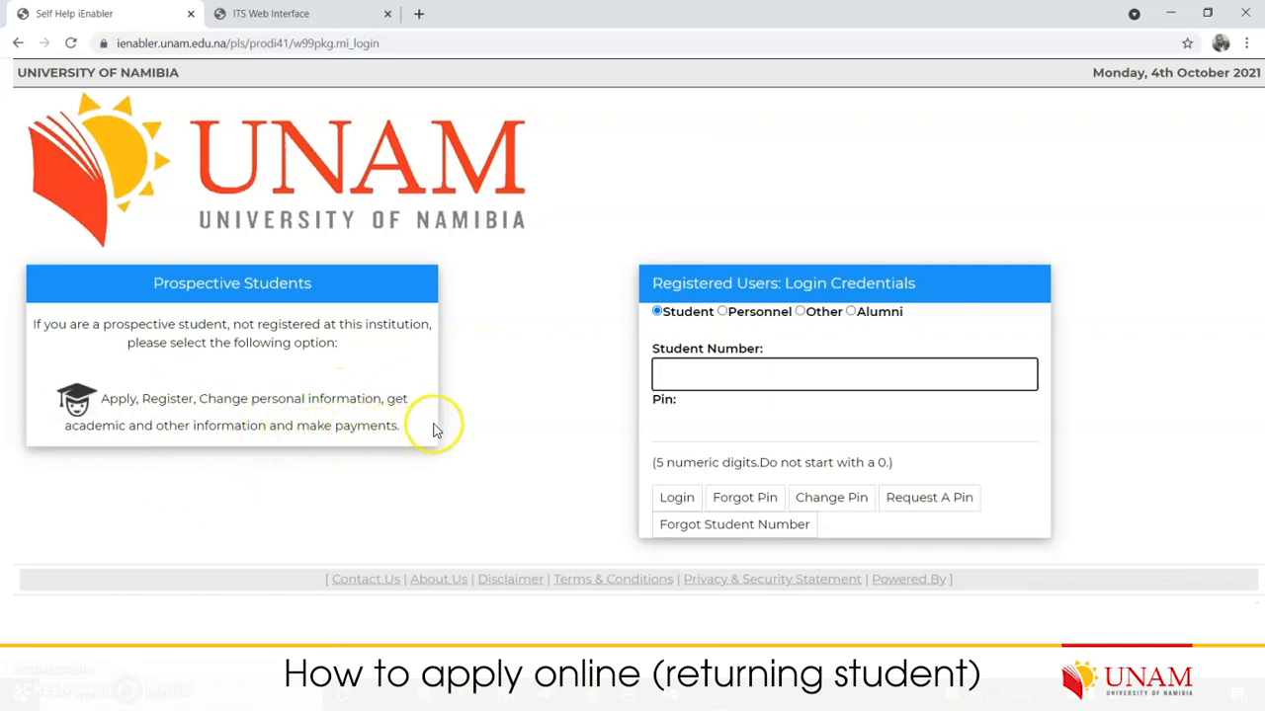
pyautogui.moveTo(401, 428); pyautogui.dragTo(100, 399)
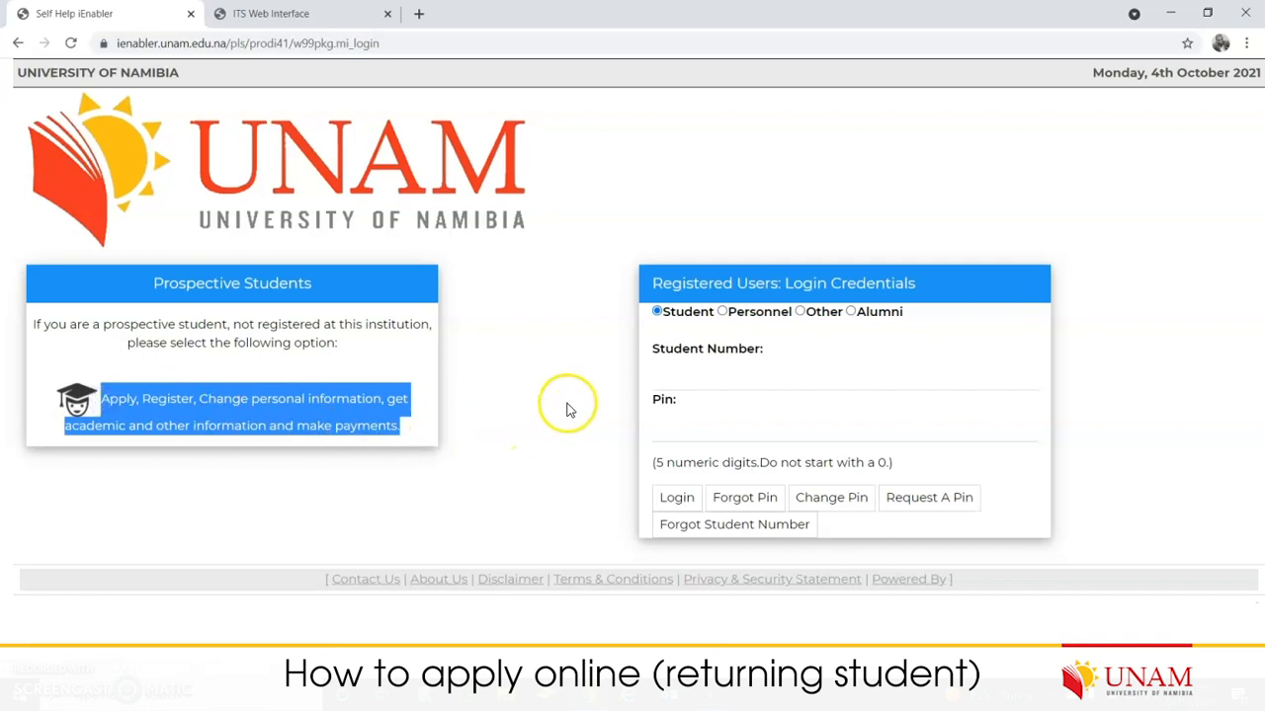
pyautogui.click(556, 352)
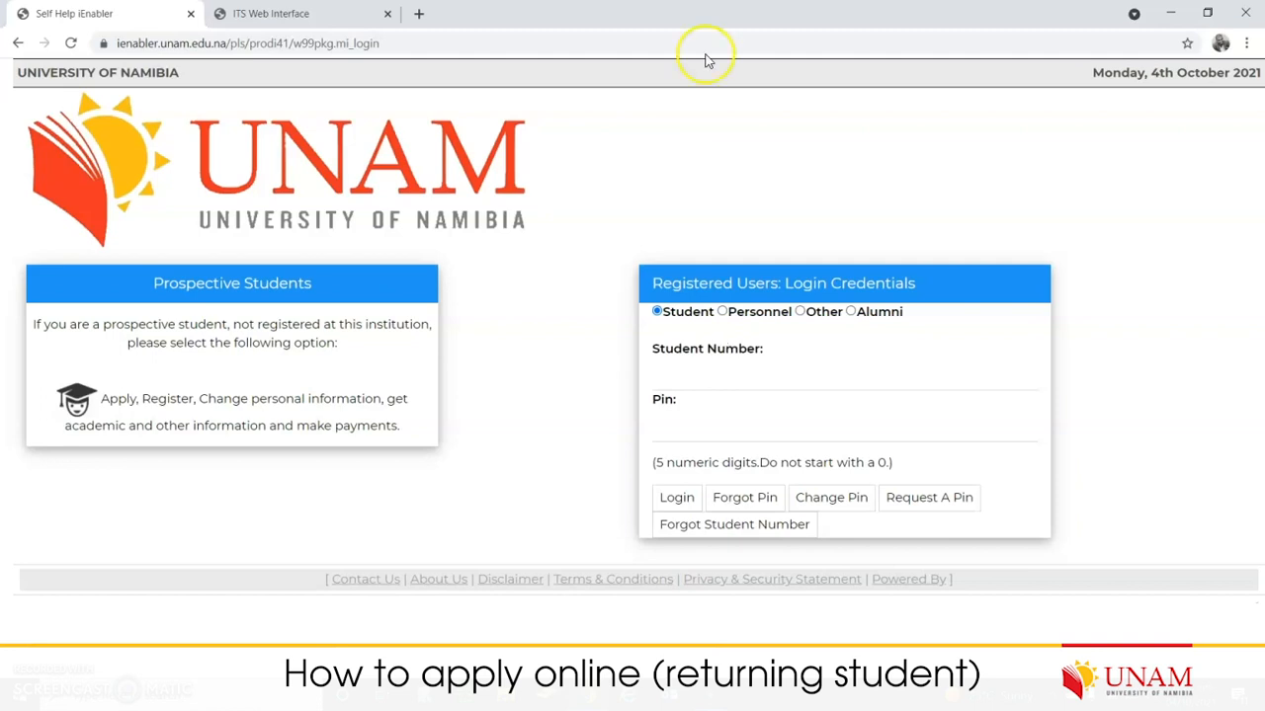
pyautogui.click(658, 312)
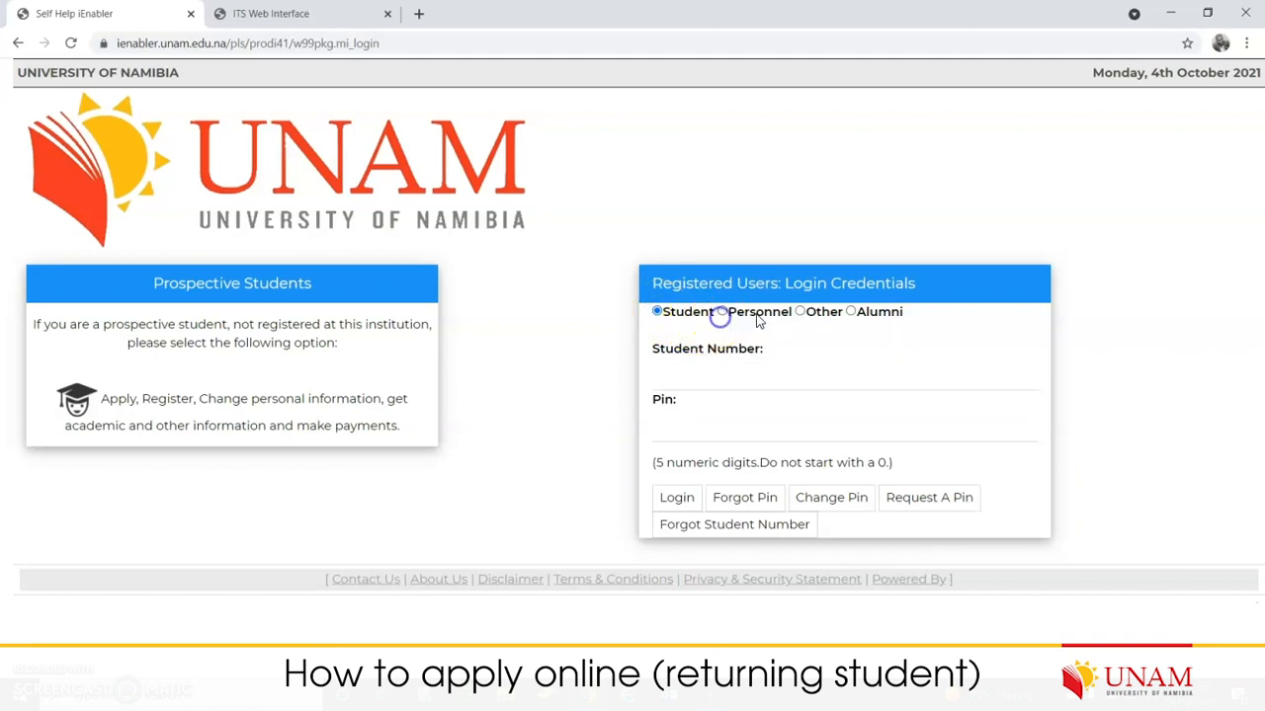
pyautogui.click(722, 312)
pyautogui.click(799, 313)
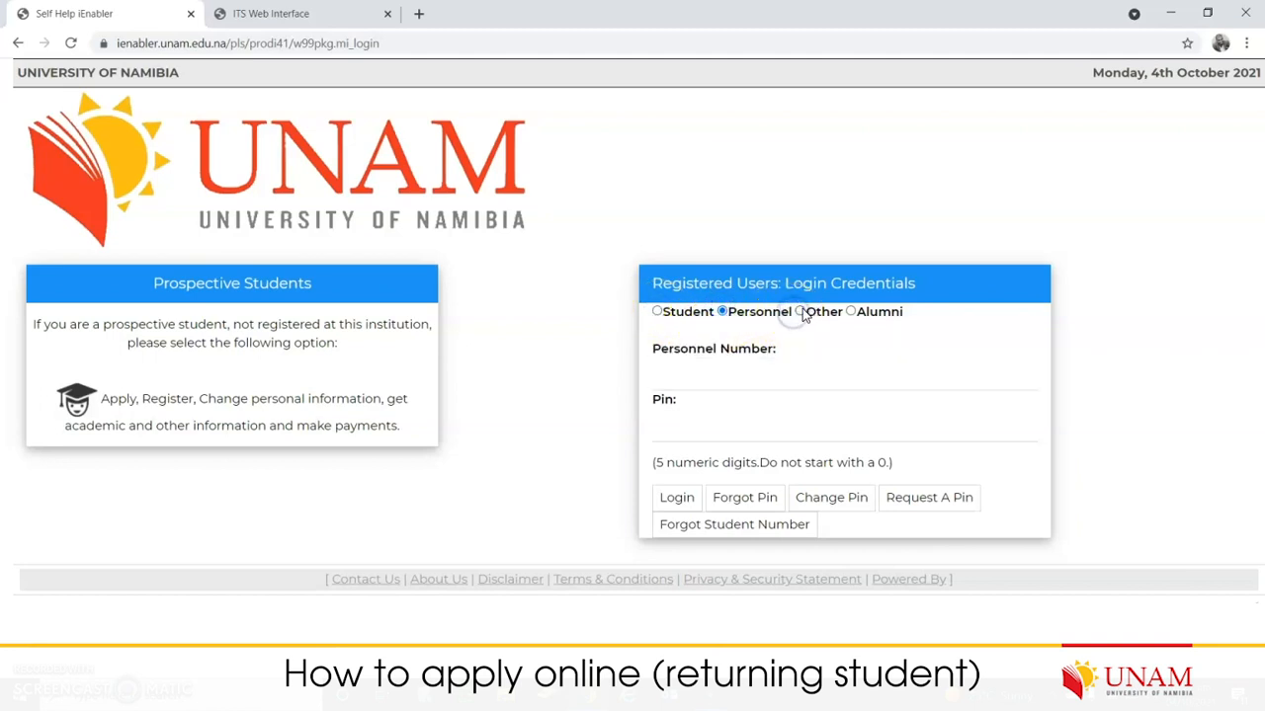
pyautogui.click(729, 312)
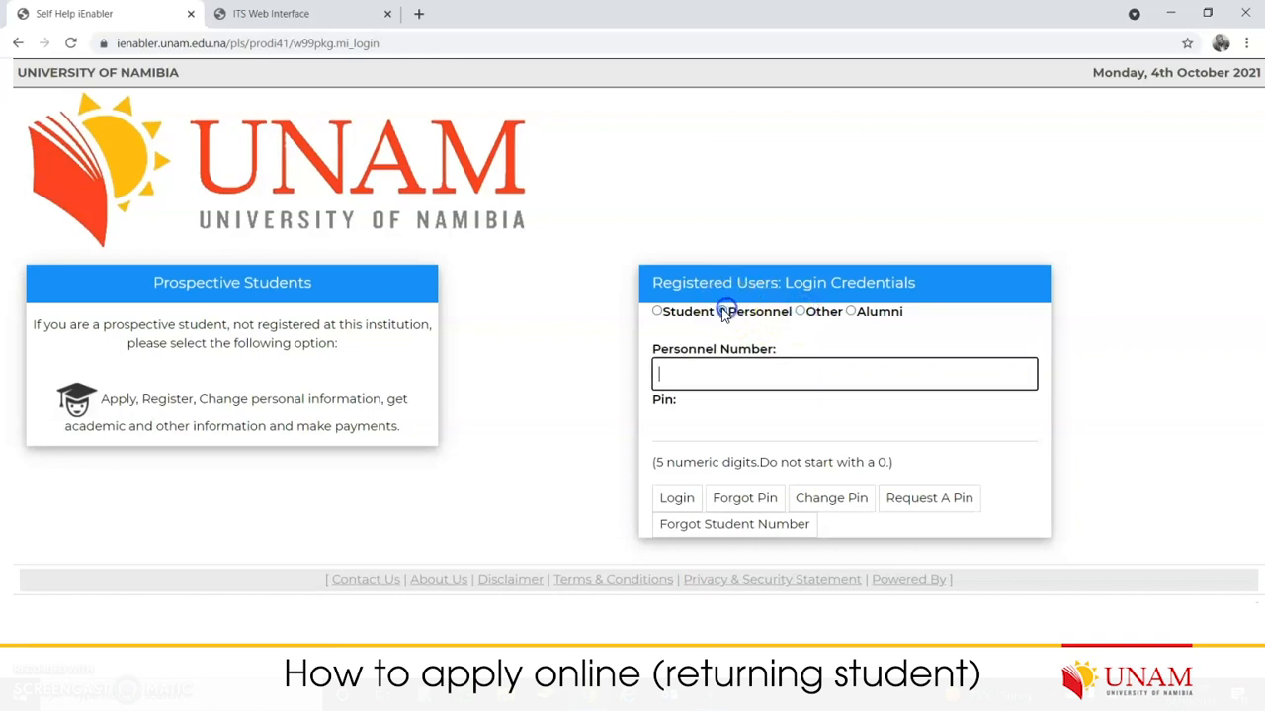
pyautogui.click(658, 313)
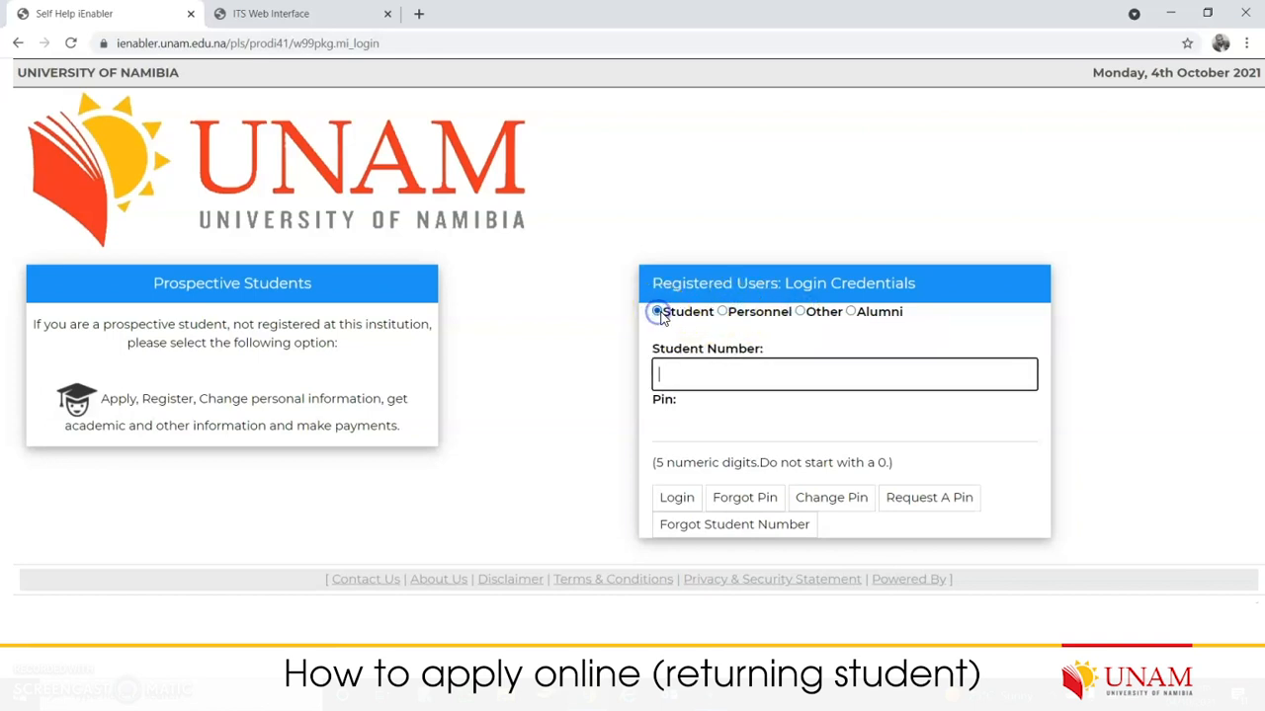
pyautogui.click(674, 376)
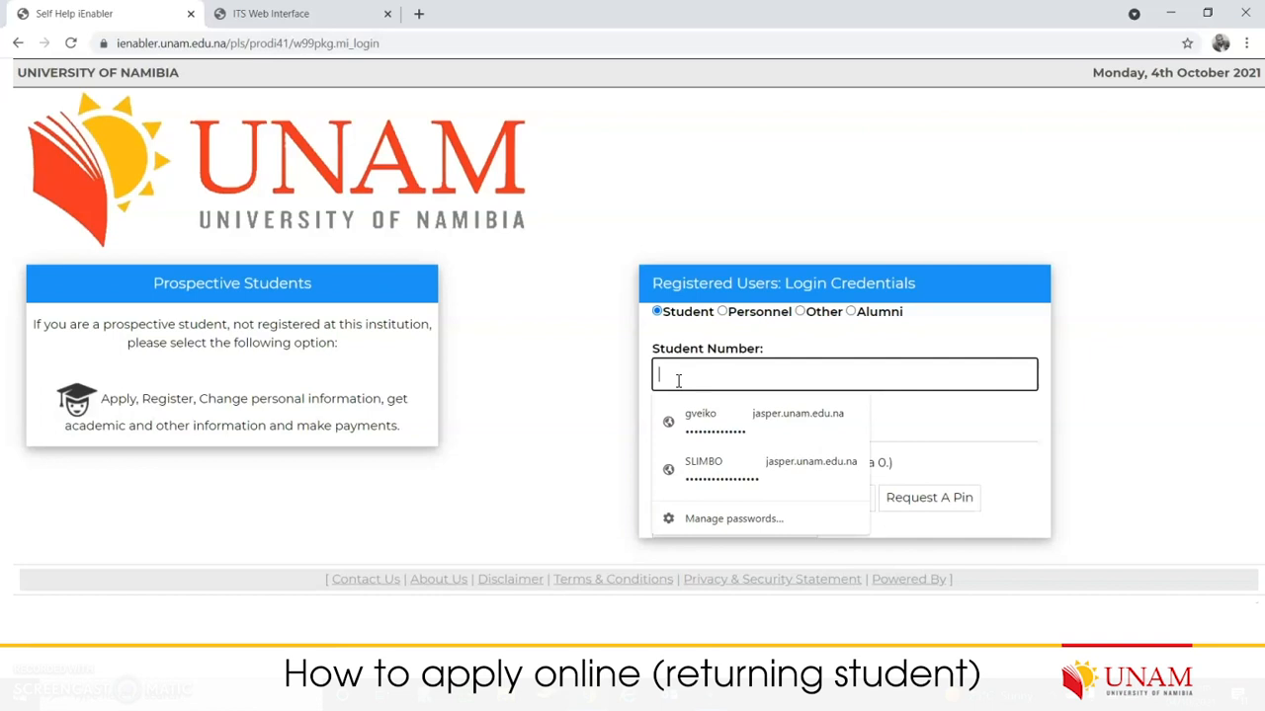
# Step: Enter the student number and PIN, then log in to the student main menu
pyautogui.click(679, 379)
pyautogui.write('221316')
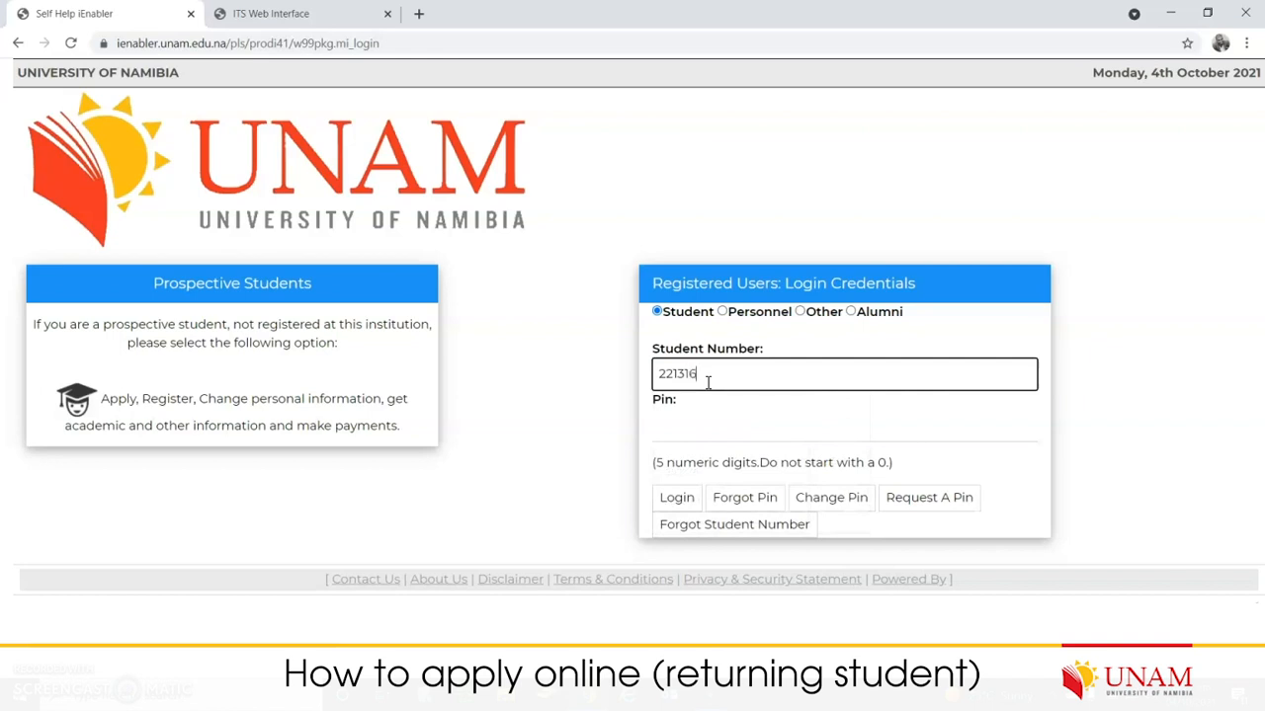
pyautogui.write('264')
pyautogui.click(723, 388)
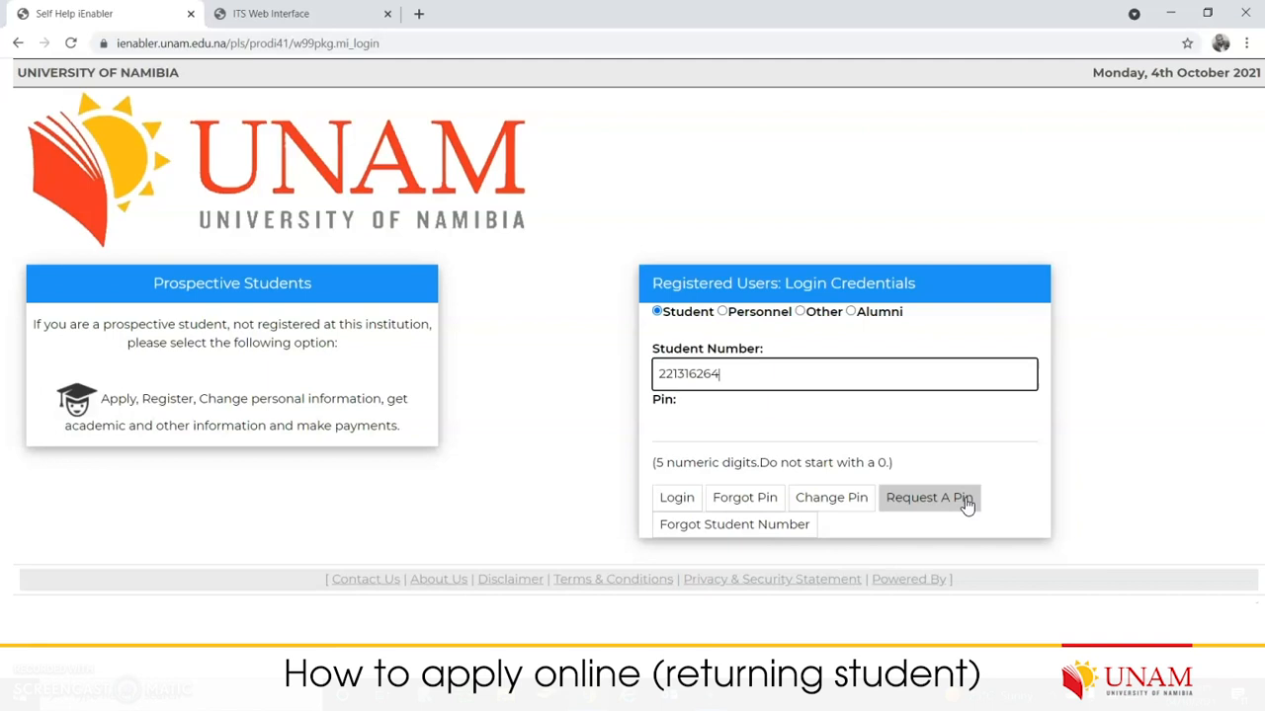
pyautogui.click(770, 426)
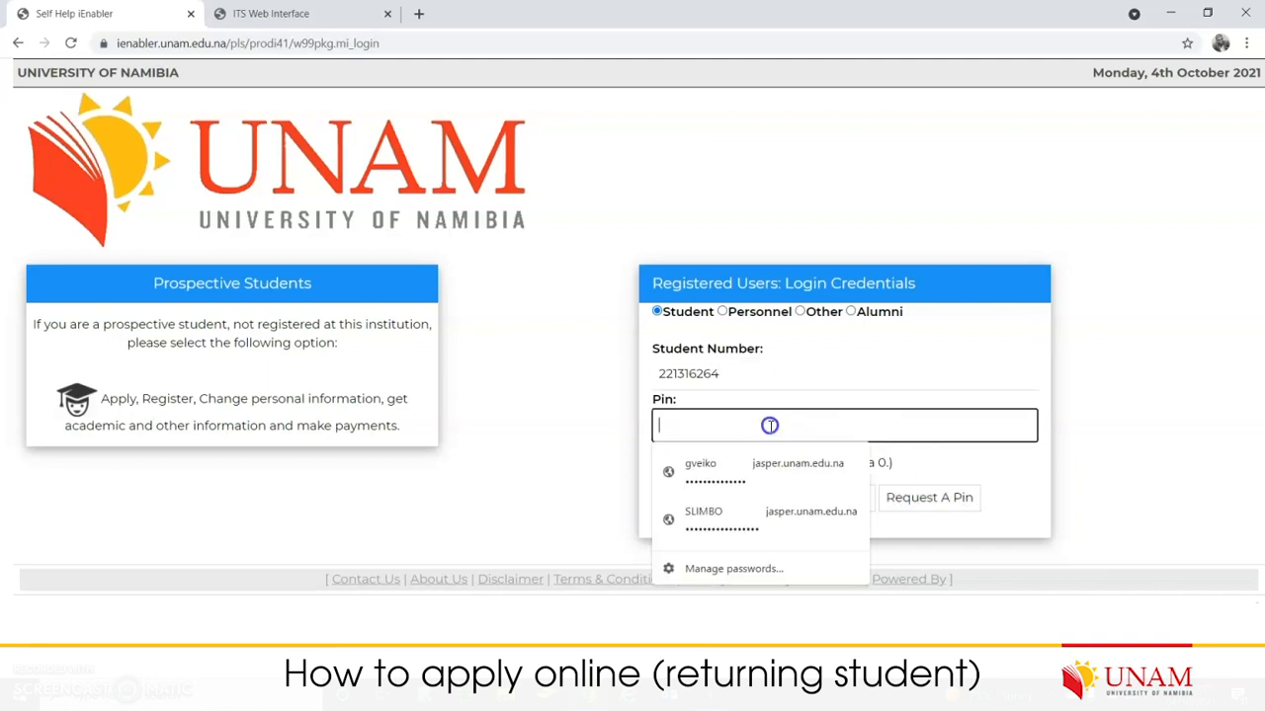
pyautogui.write('*****')
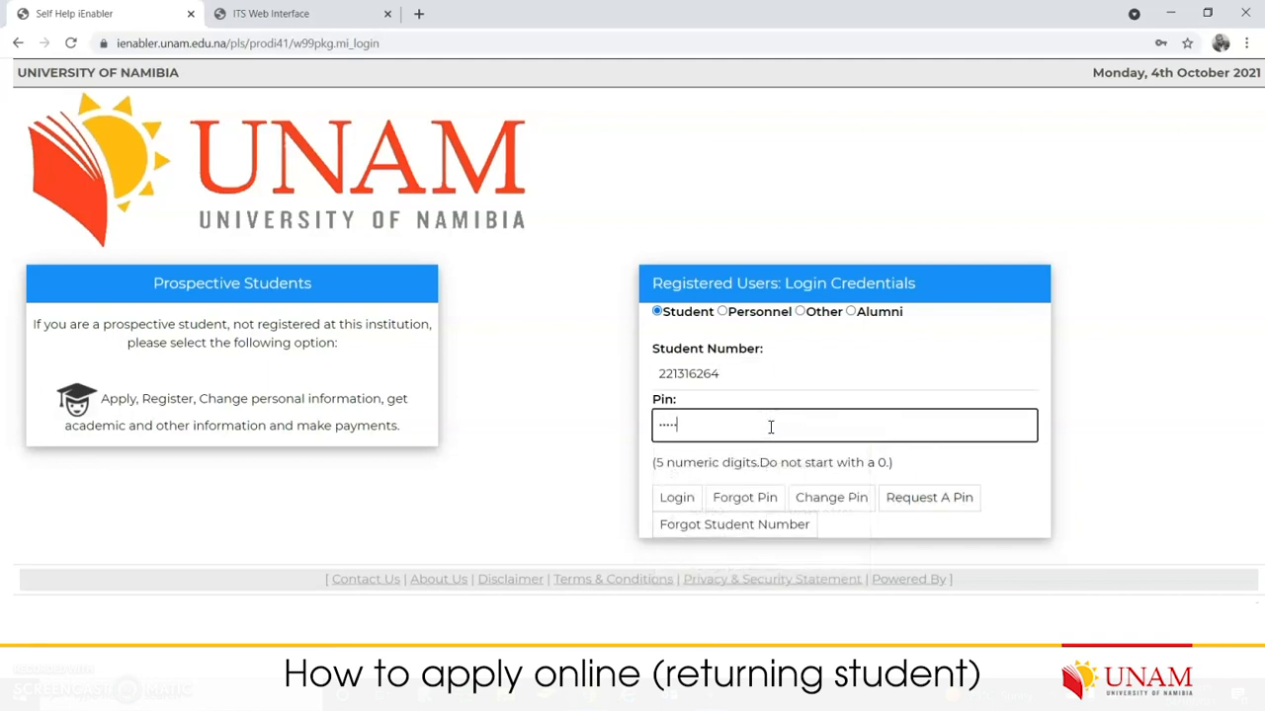
pyautogui.click(676, 499)
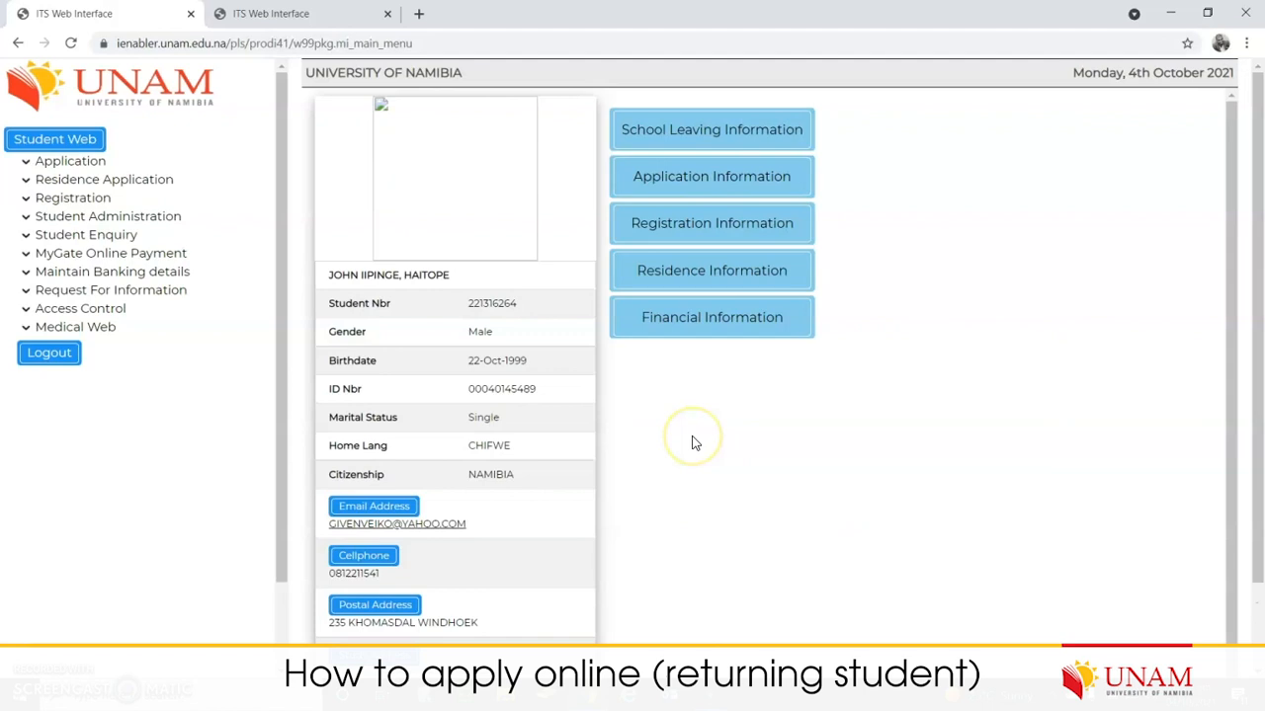
# Step: Expand Application in the sidebar to display the RULES.pdf rules document
pyautogui.scroll(-1, 649, 398)
pyautogui.scroll(1, 650, 398)
pyautogui.scroll(-1, 832, 407)
pyautogui.scroll(1, 828, 462)
pyautogui.click(72, 163)
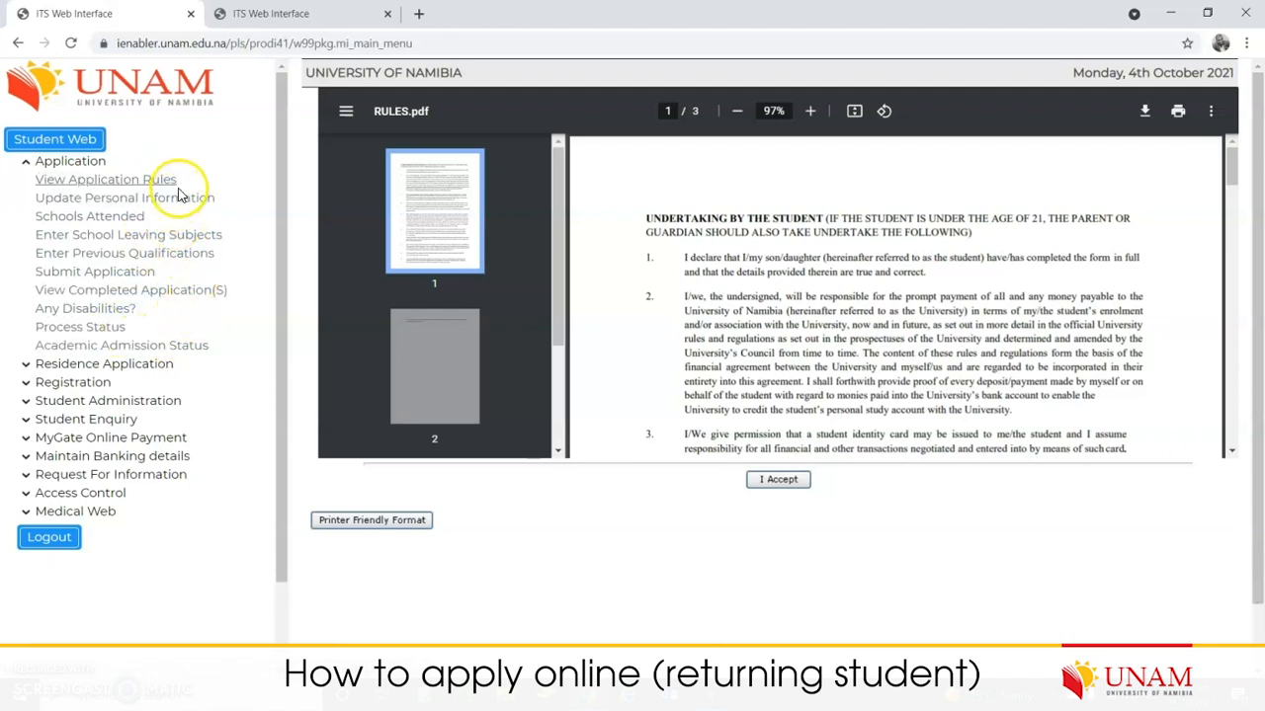
# Step: Read through RULES.pdf and accept the application rules
pyautogui.scroll(-1, 724, 289)
pyautogui.scroll(-20, 724, 290)
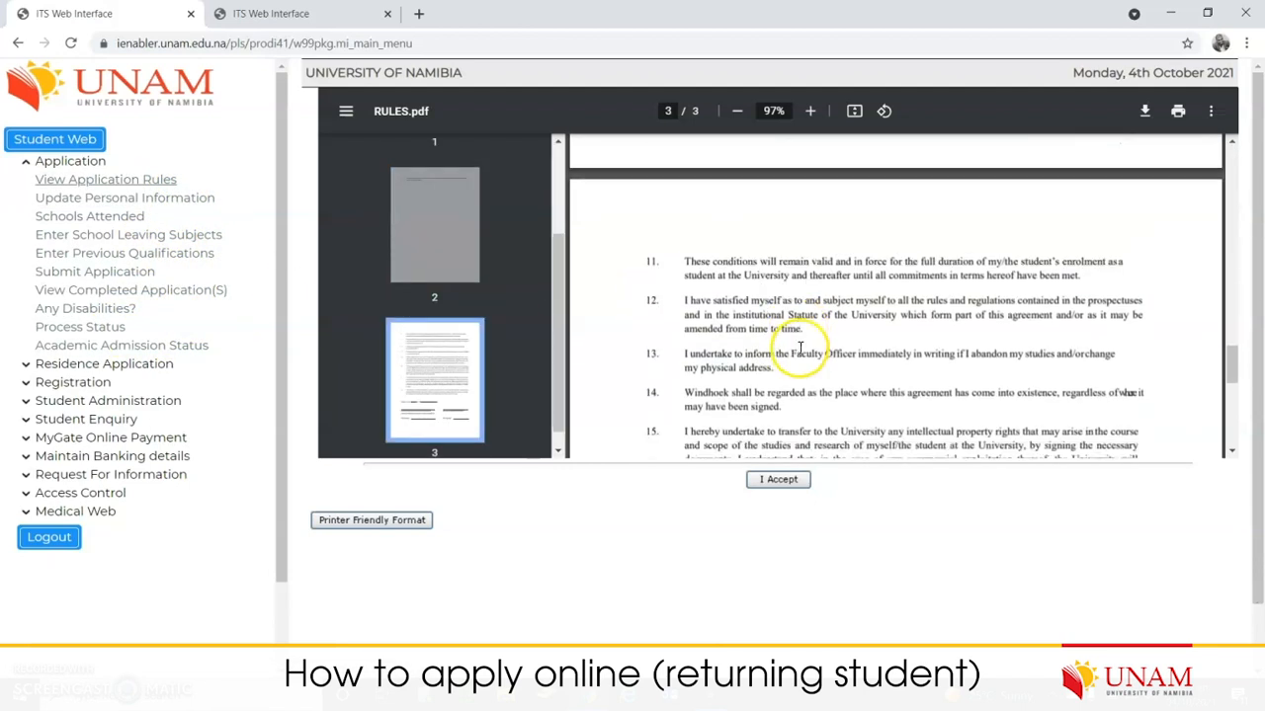
pyautogui.scroll(3, 813, 355)
pyautogui.scroll(20, 813, 350)
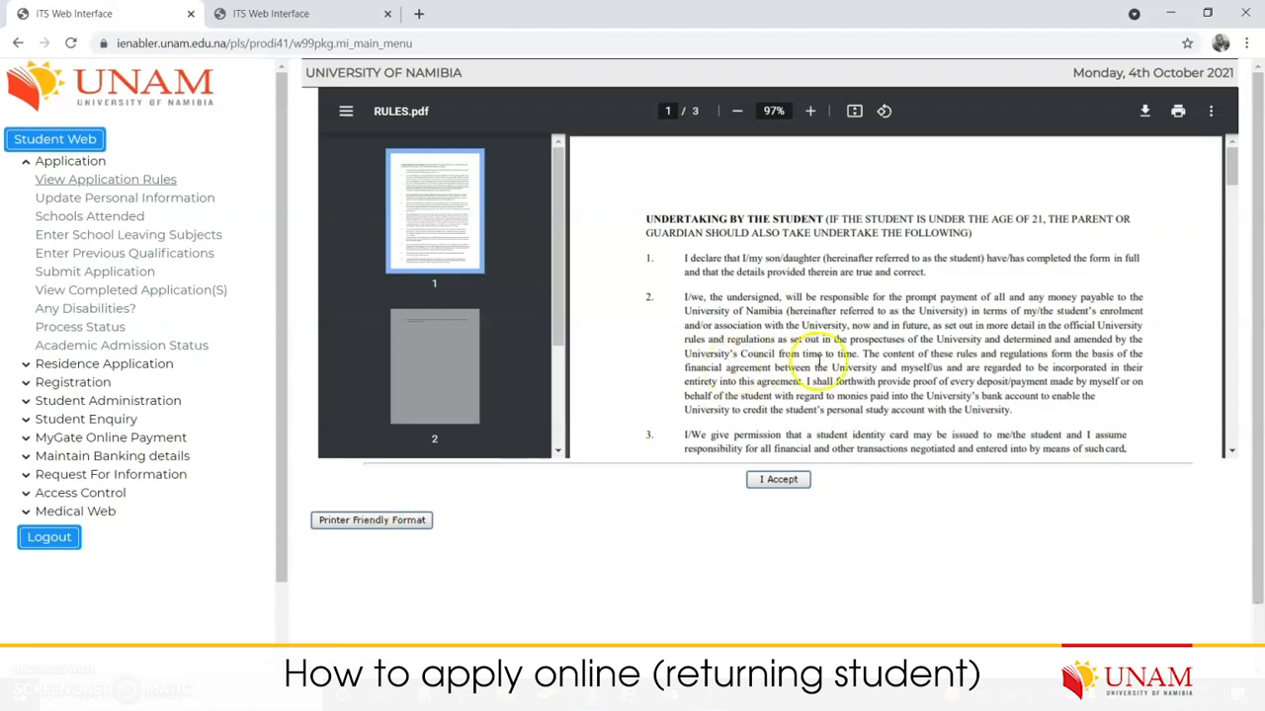
pyautogui.scroll(-20, 847, 340)
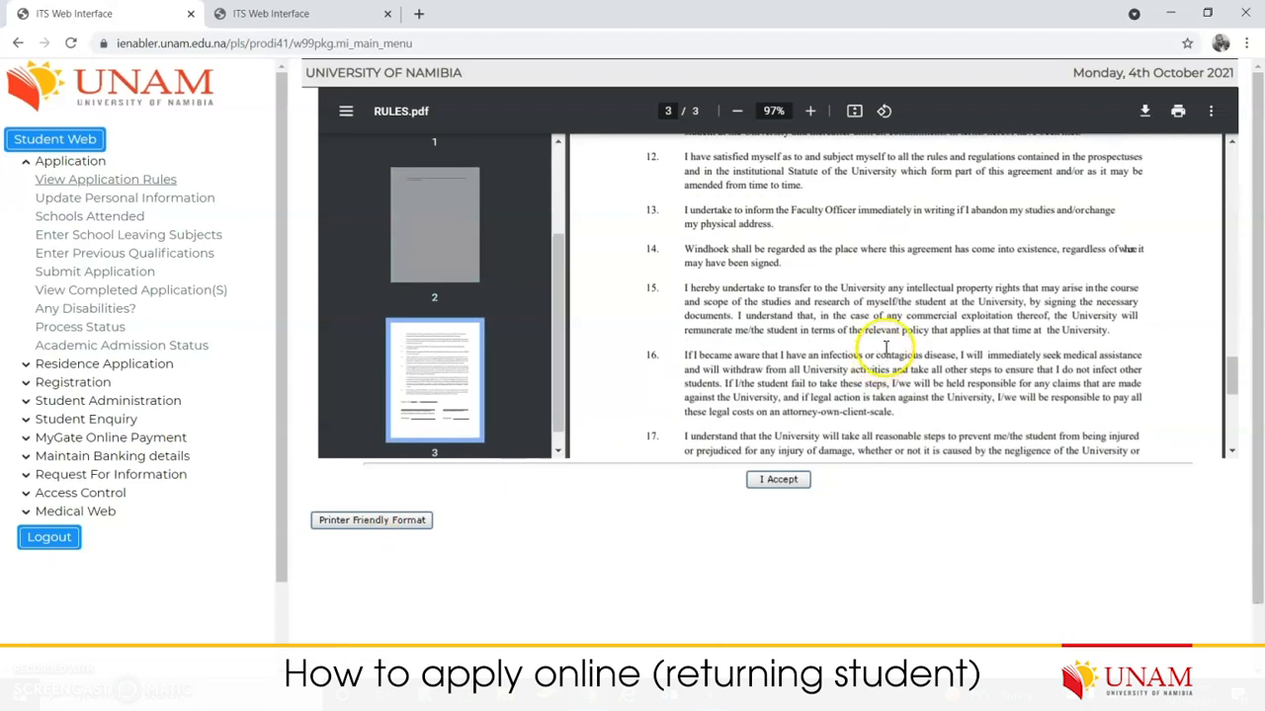
pyautogui.scroll(-5, 881, 344)
pyautogui.click(780, 481)
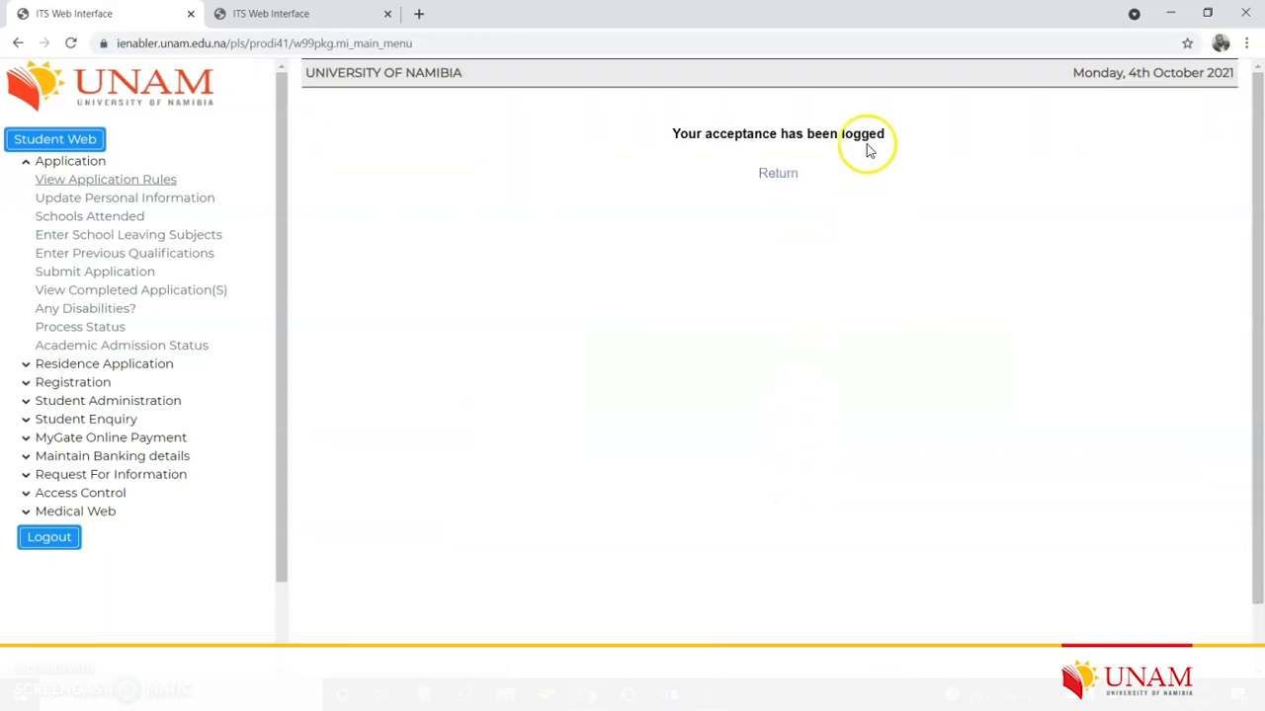
# Step: Return from the acceptance confirmation and open the Update Personal Information form
pyautogui.click(778, 173)
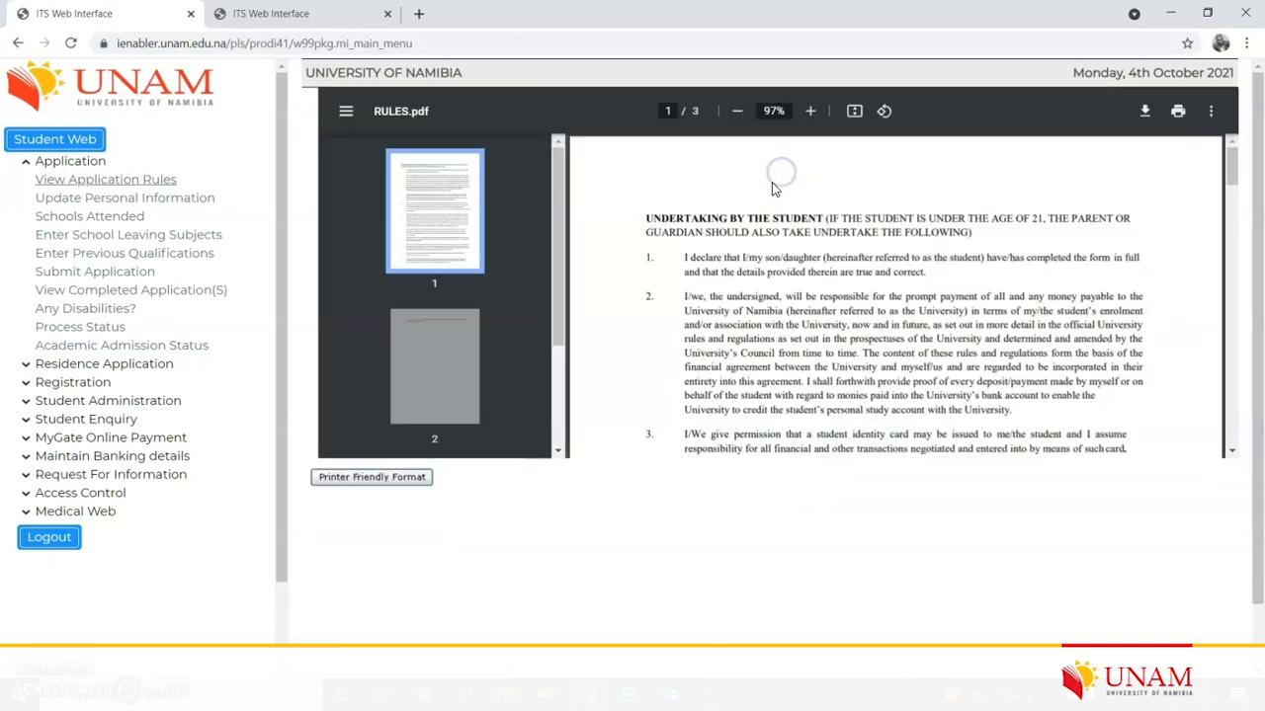
pyautogui.click(139, 179)
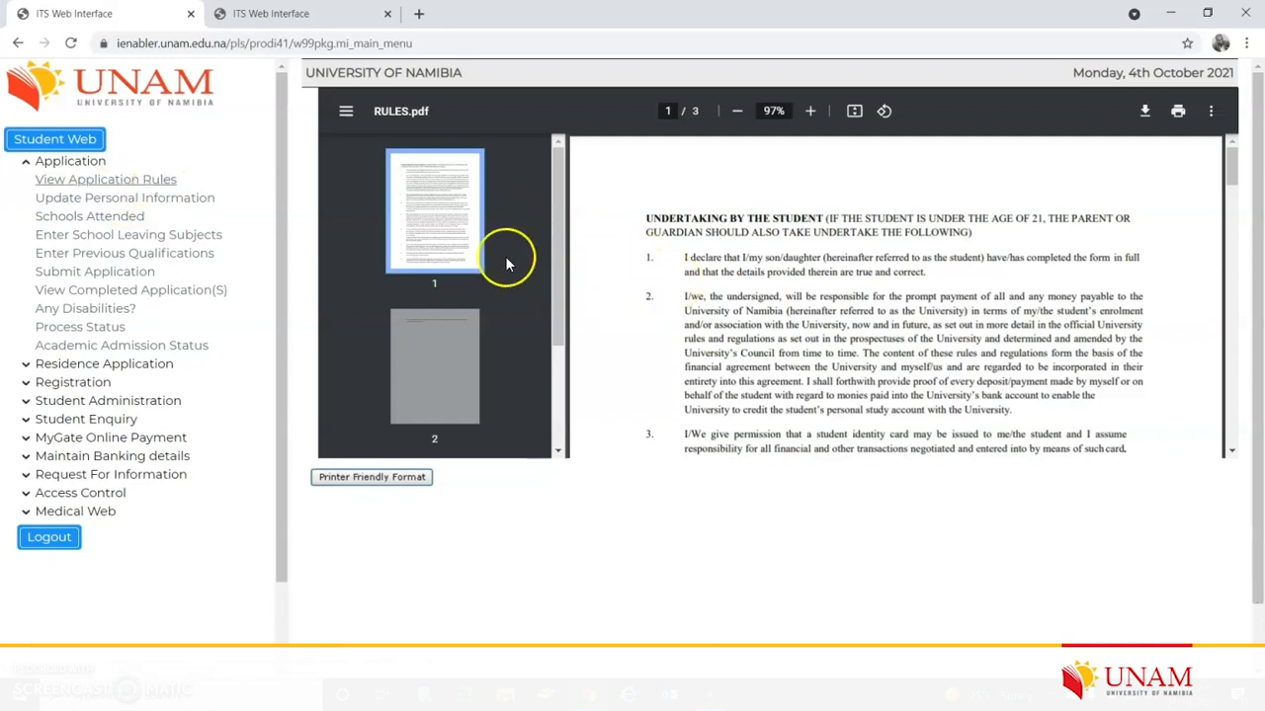
pyautogui.click(164, 201)
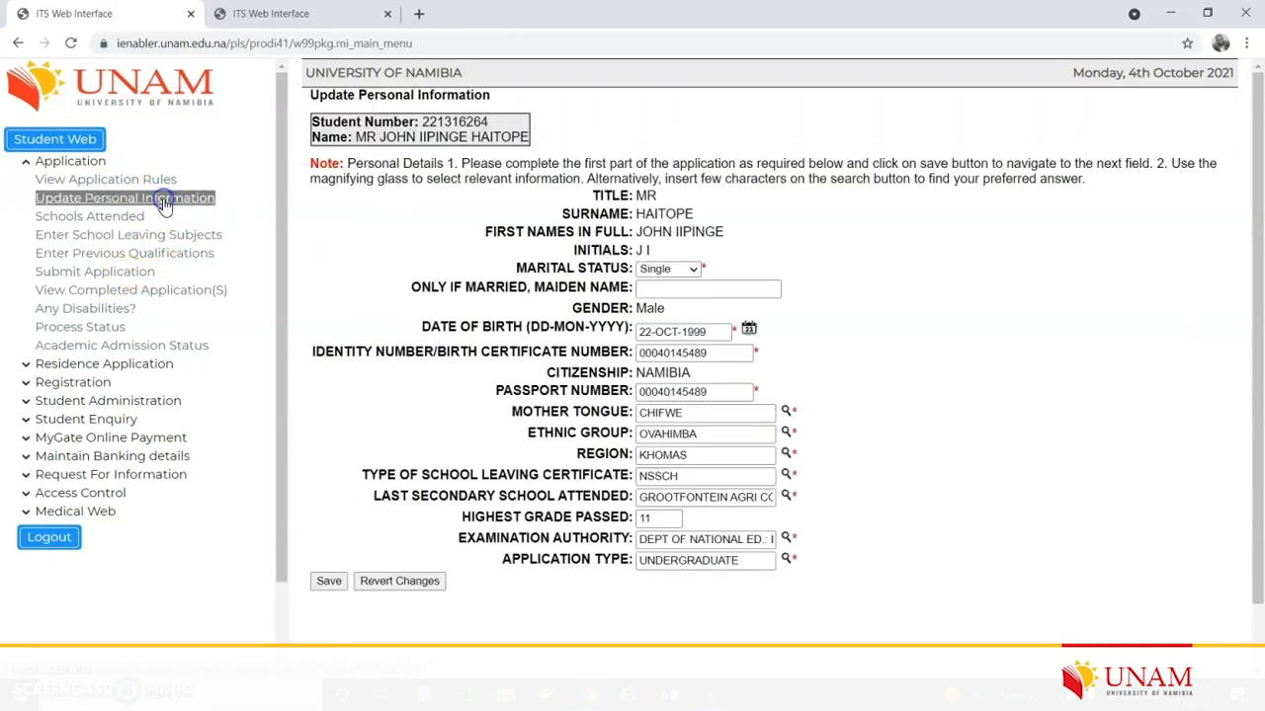
# Step: Save the prefilled personal details, confirm the Record saved alert, and open Schools Attended
pyautogui.click(840, 385)
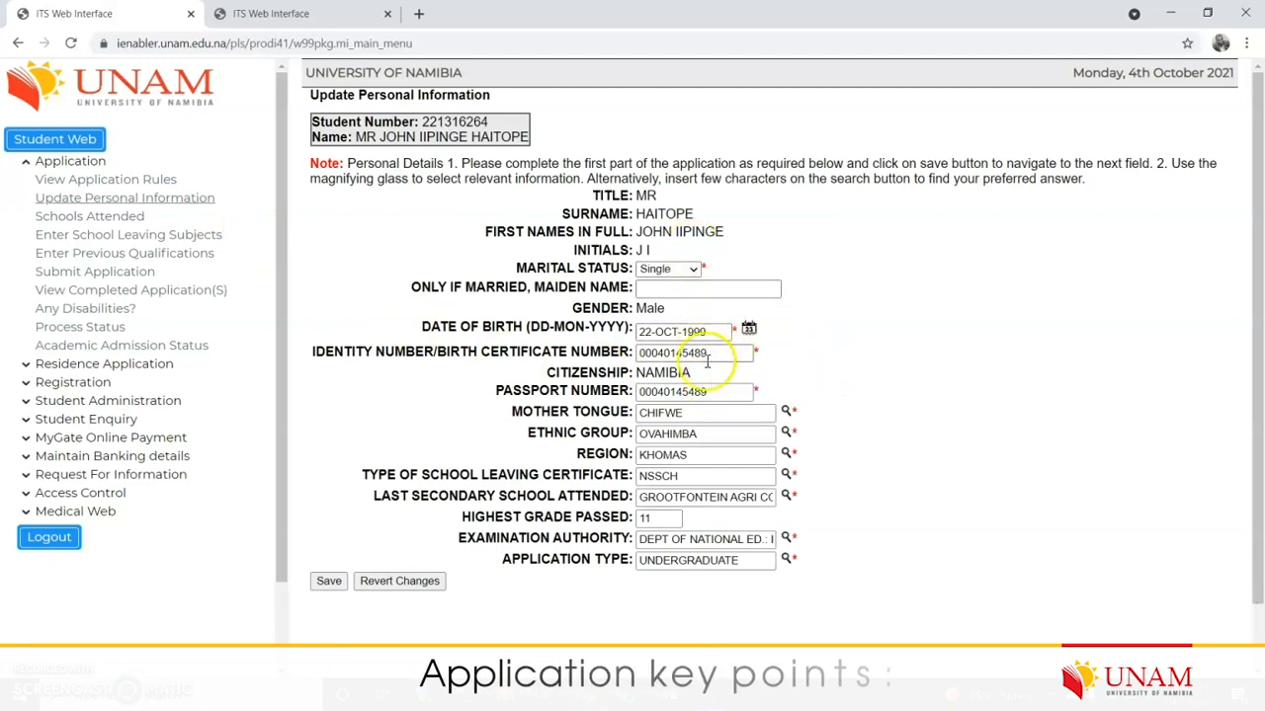
pyautogui.scroll(-1, 776, 559)
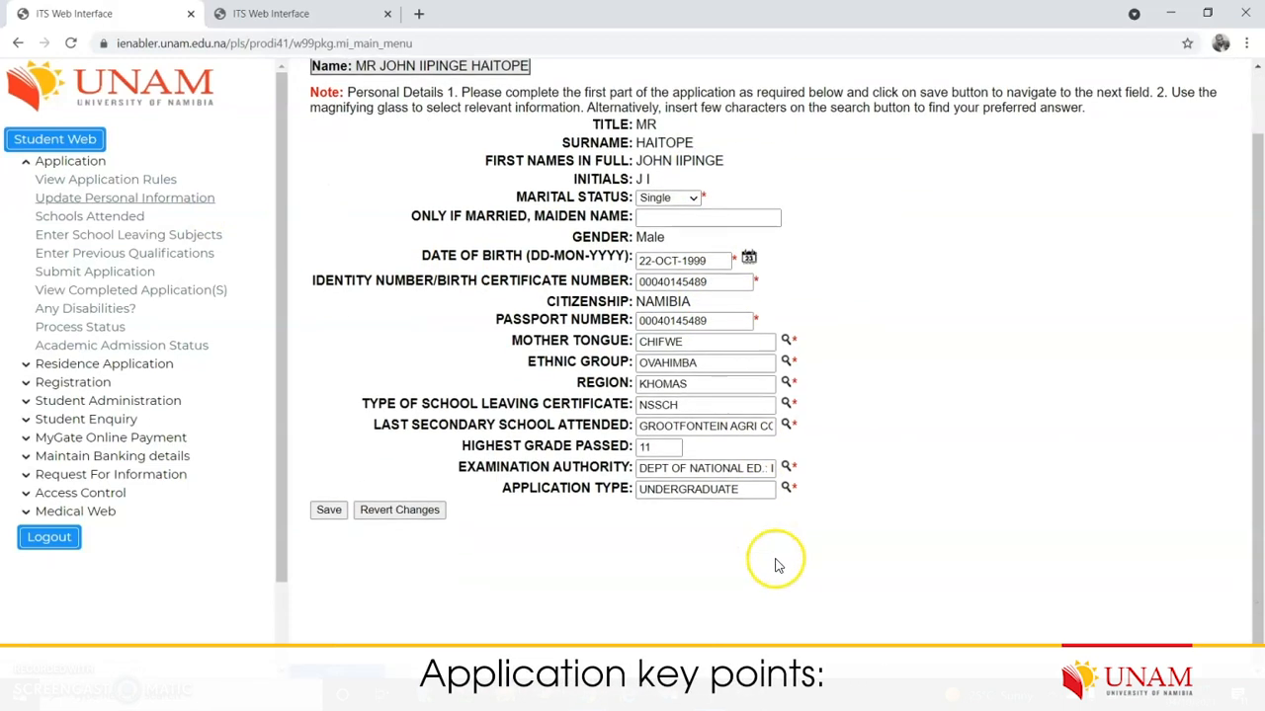
pyautogui.scroll(1, 728, 375)
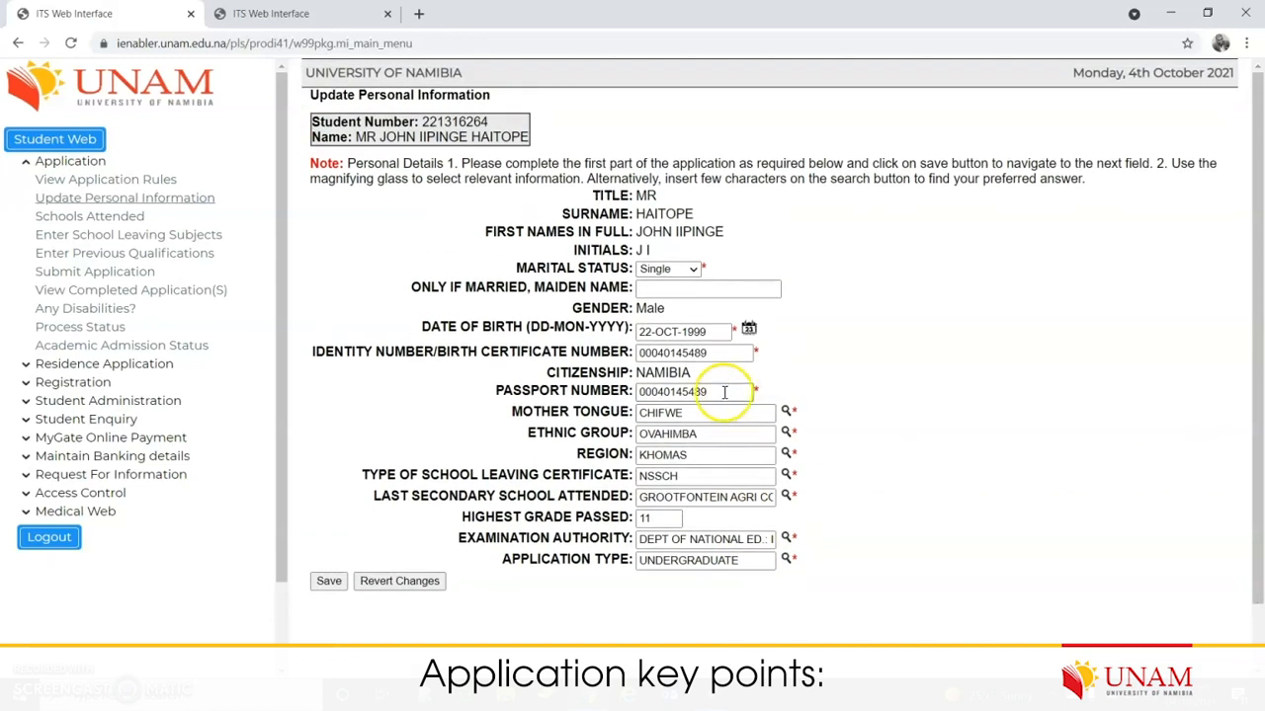
pyautogui.scroll(-1, 691, 396)
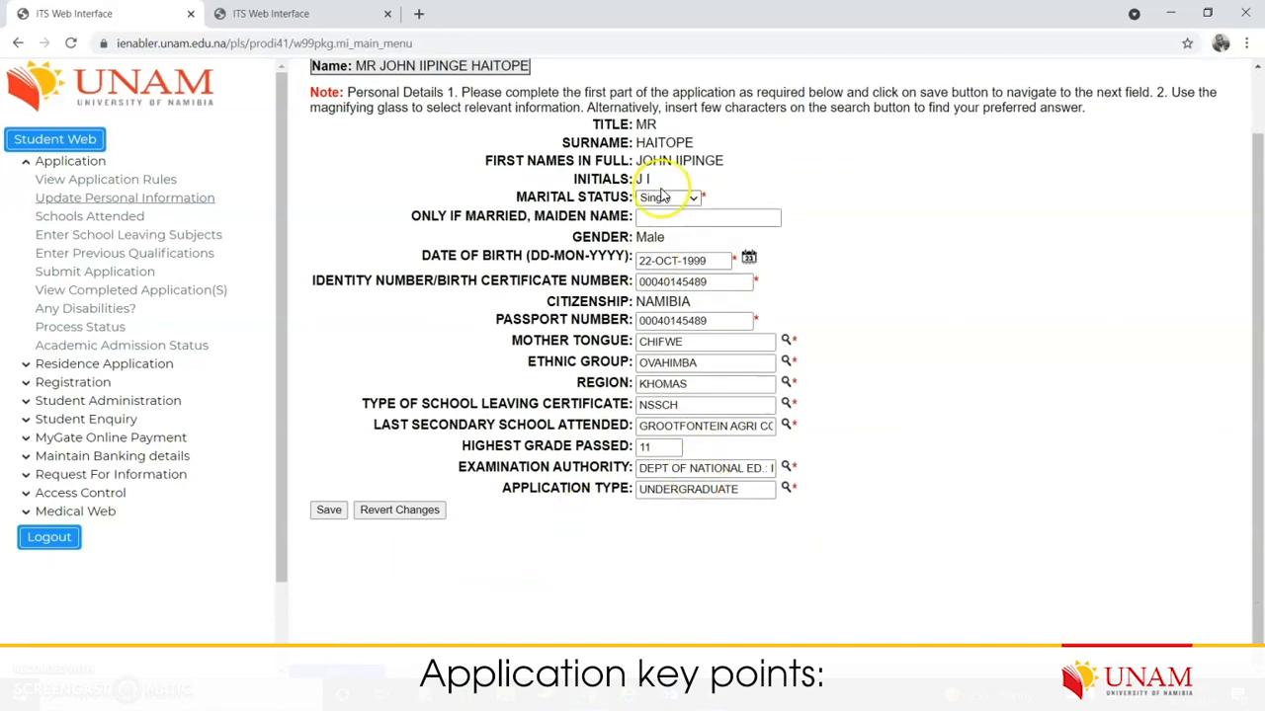
pyautogui.click(327, 512)
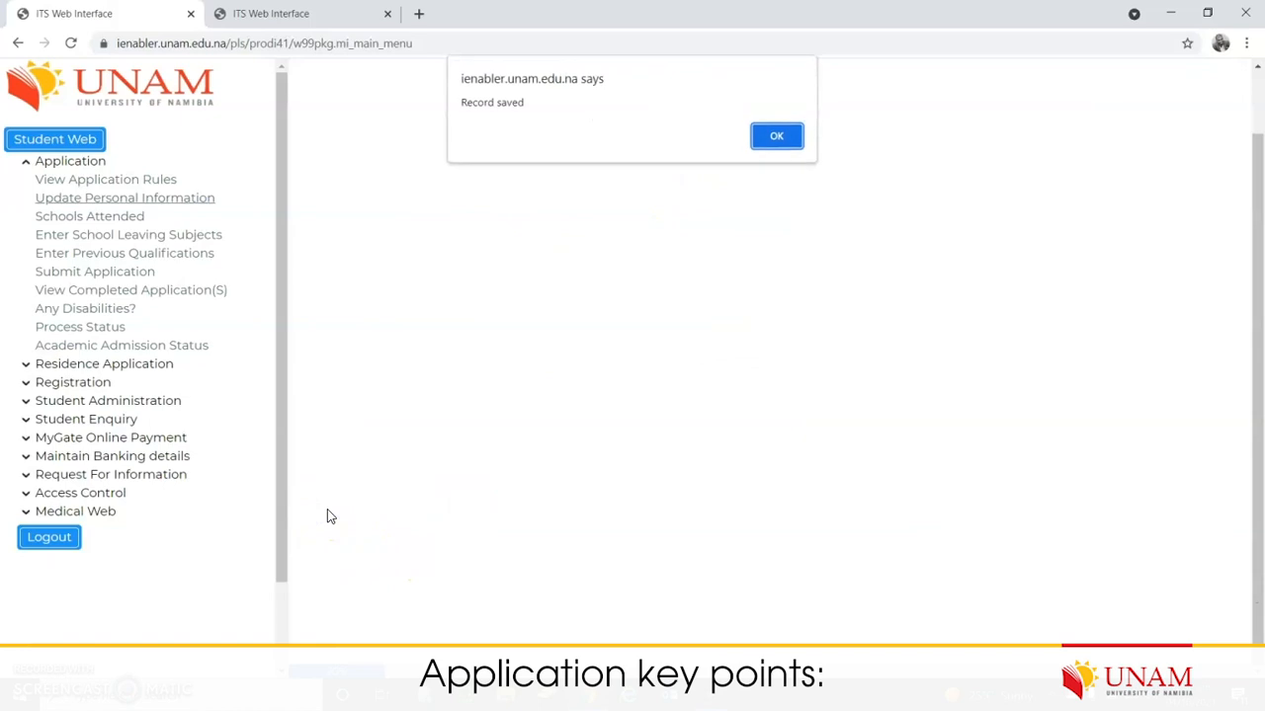
pyautogui.click(780, 136)
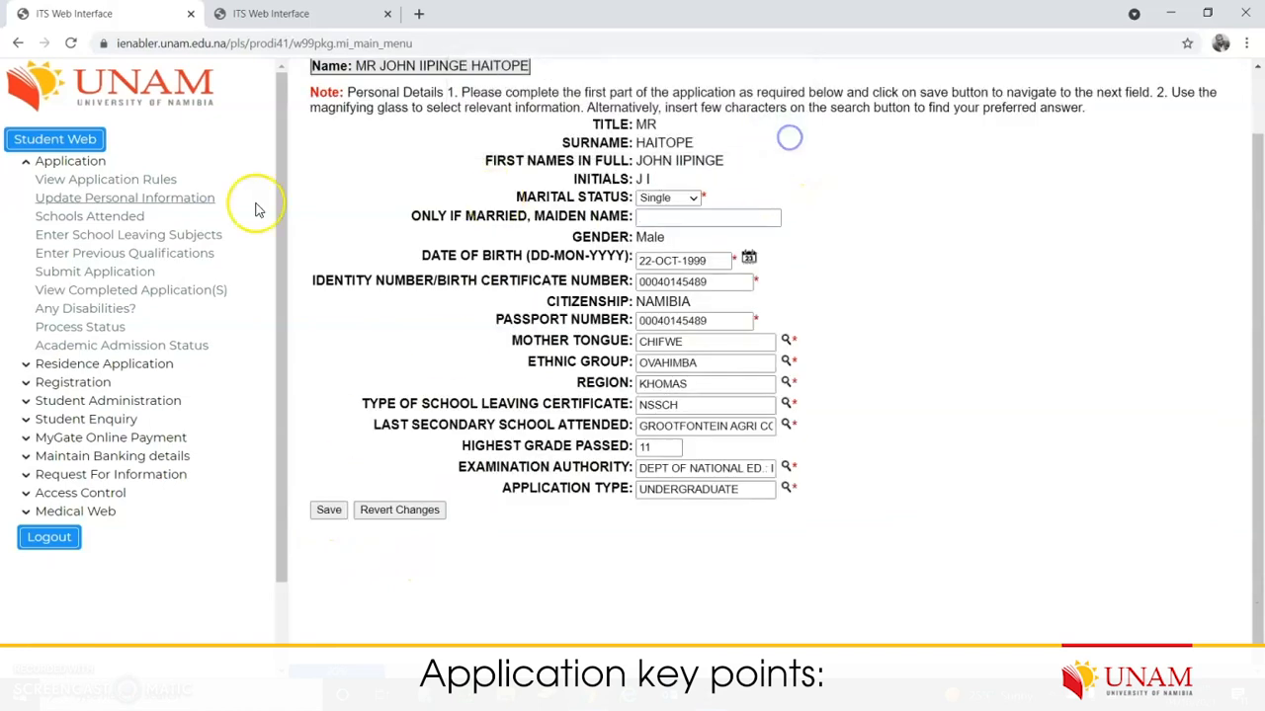
pyautogui.click(113, 215)
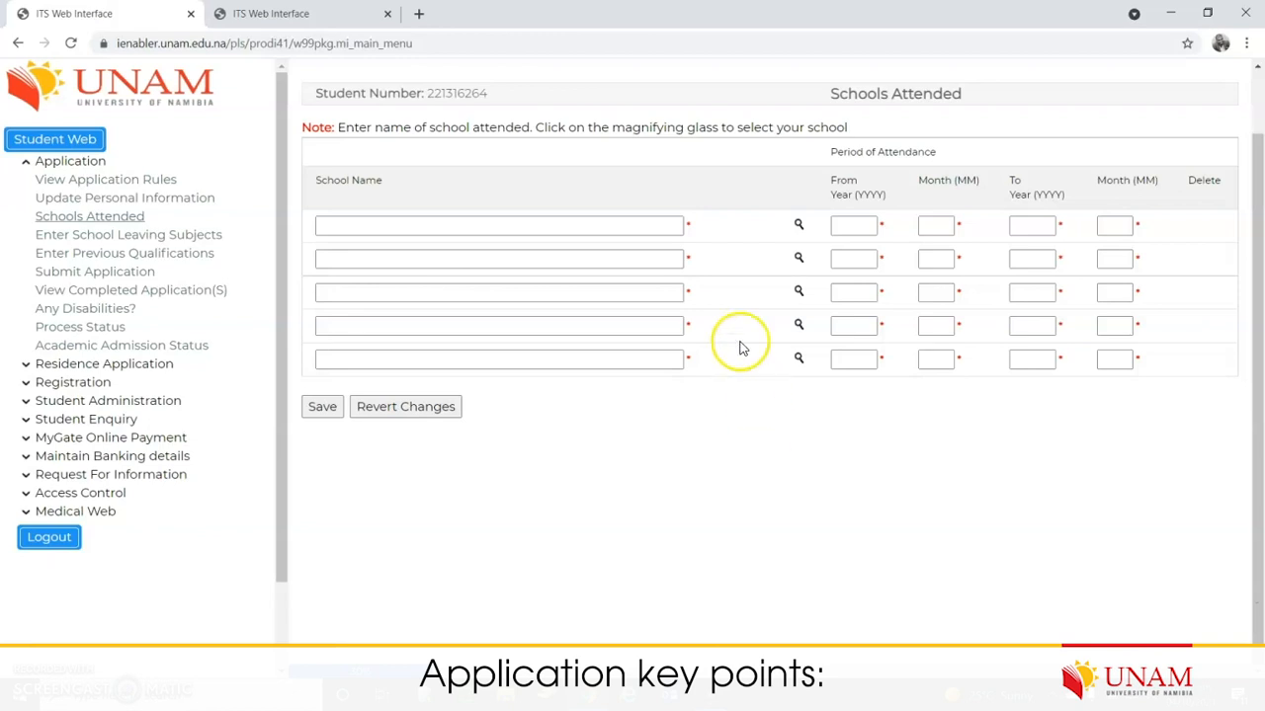
pyautogui.click(603, 228)
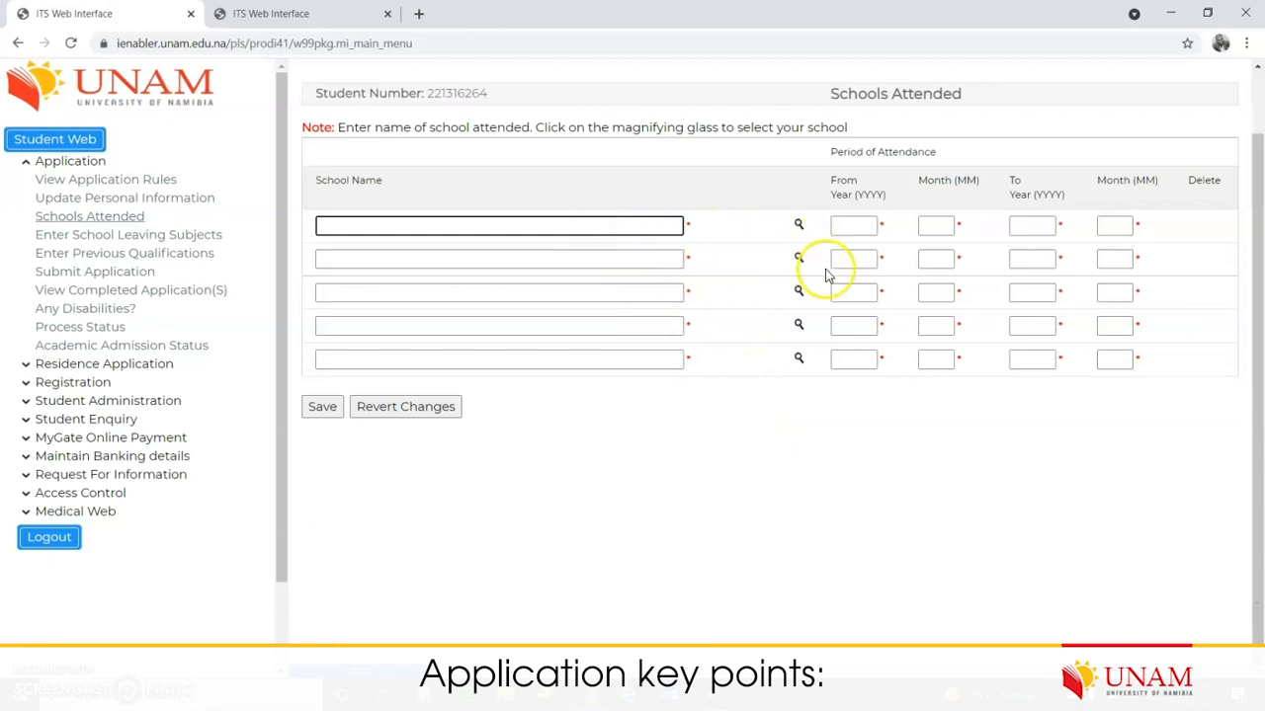
pyautogui.moveTo(694, 360); pyautogui.dragTo(682, 223)
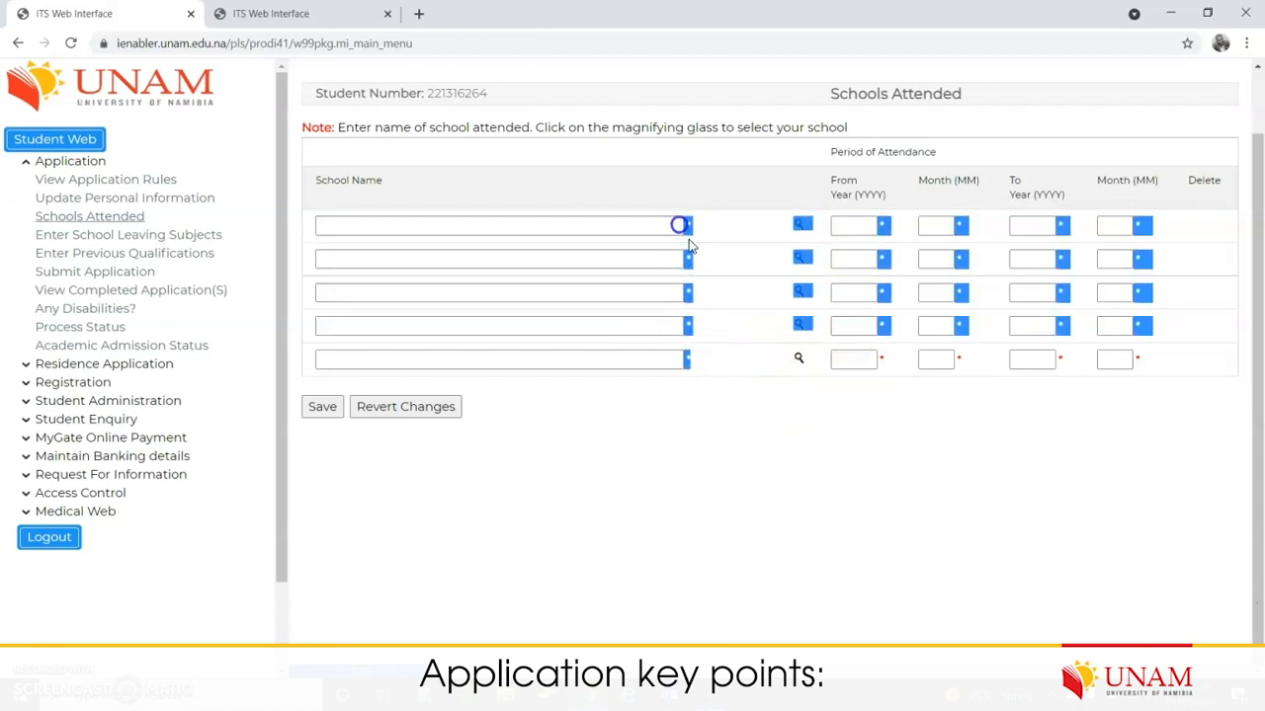
pyautogui.click(748, 428)
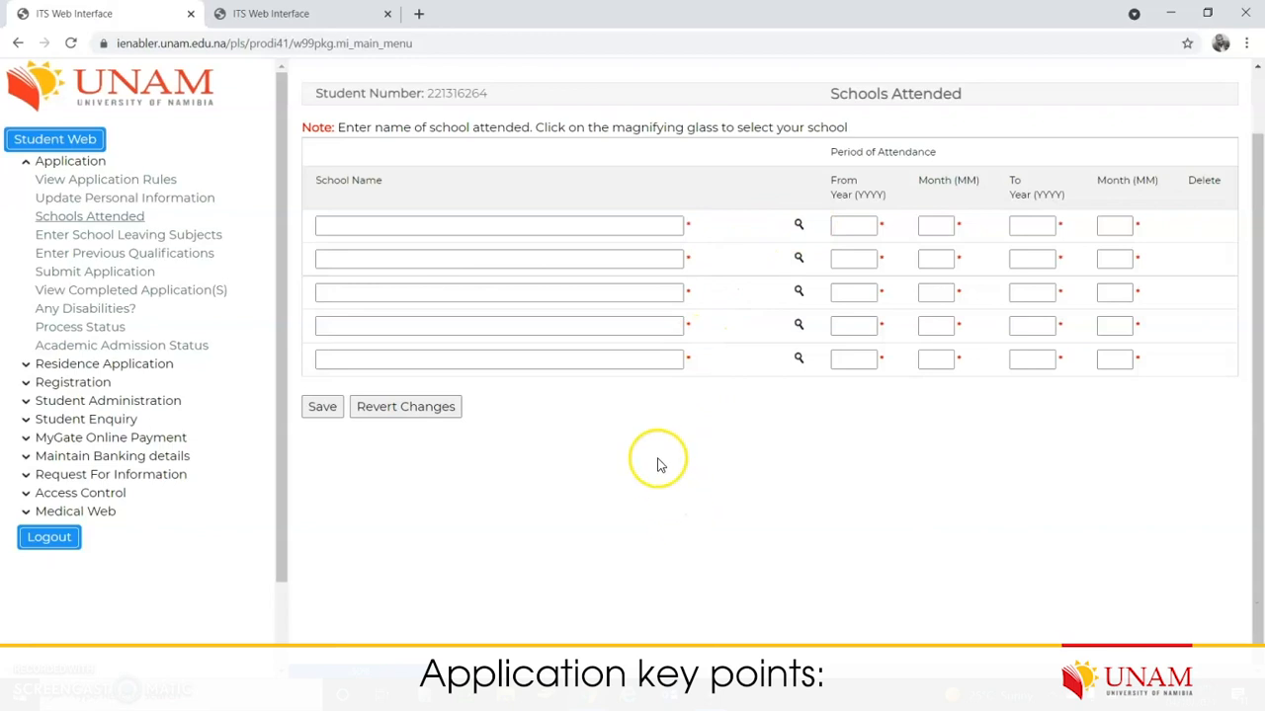
pyautogui.click(397, 225)
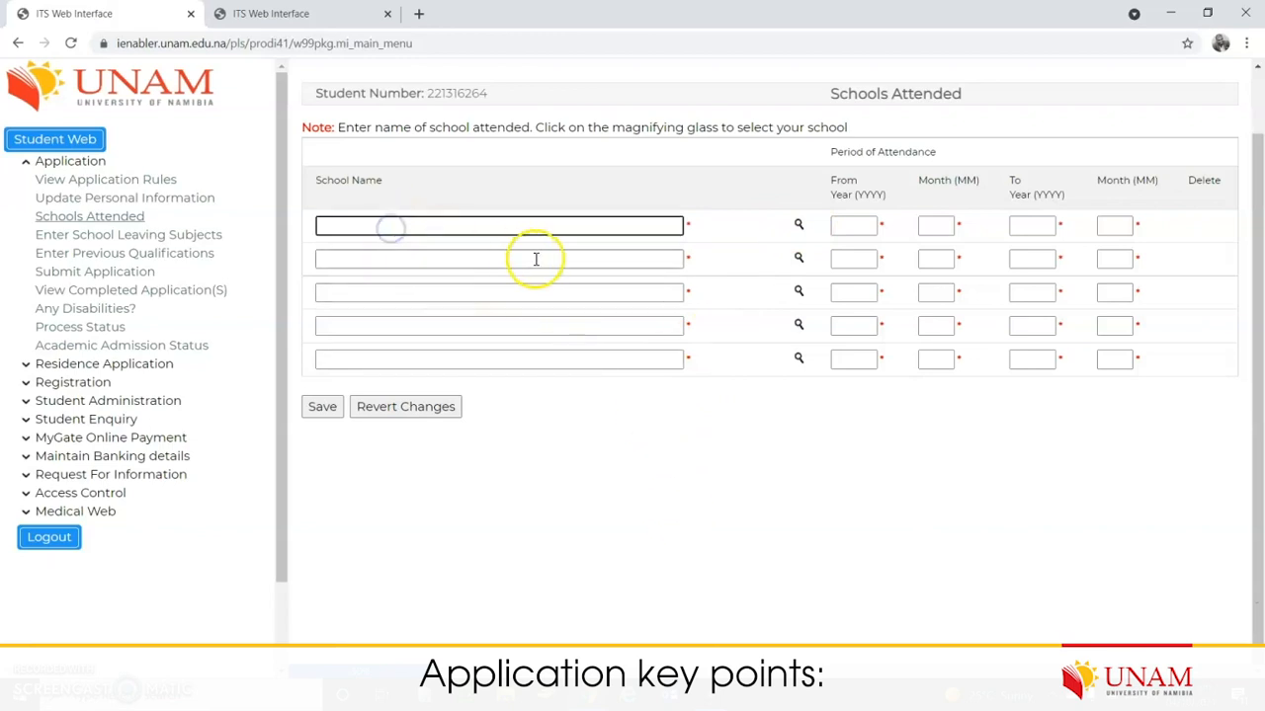
# Step: Pick REHOBOTH HIGH SCHOOL for row one with start 2000/03 and end 2001/11
pyautogui.click(797, 227)
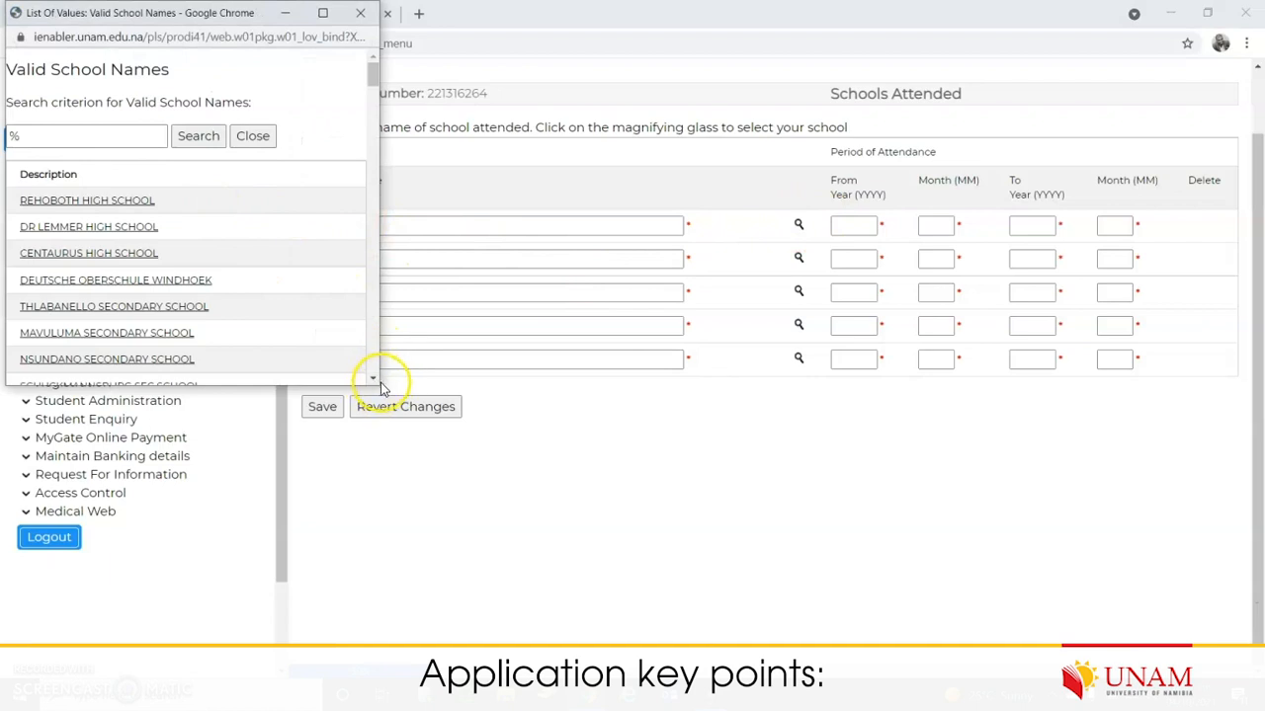
pyautogui.click(61, 200)
pyautogui.click(845, 225)
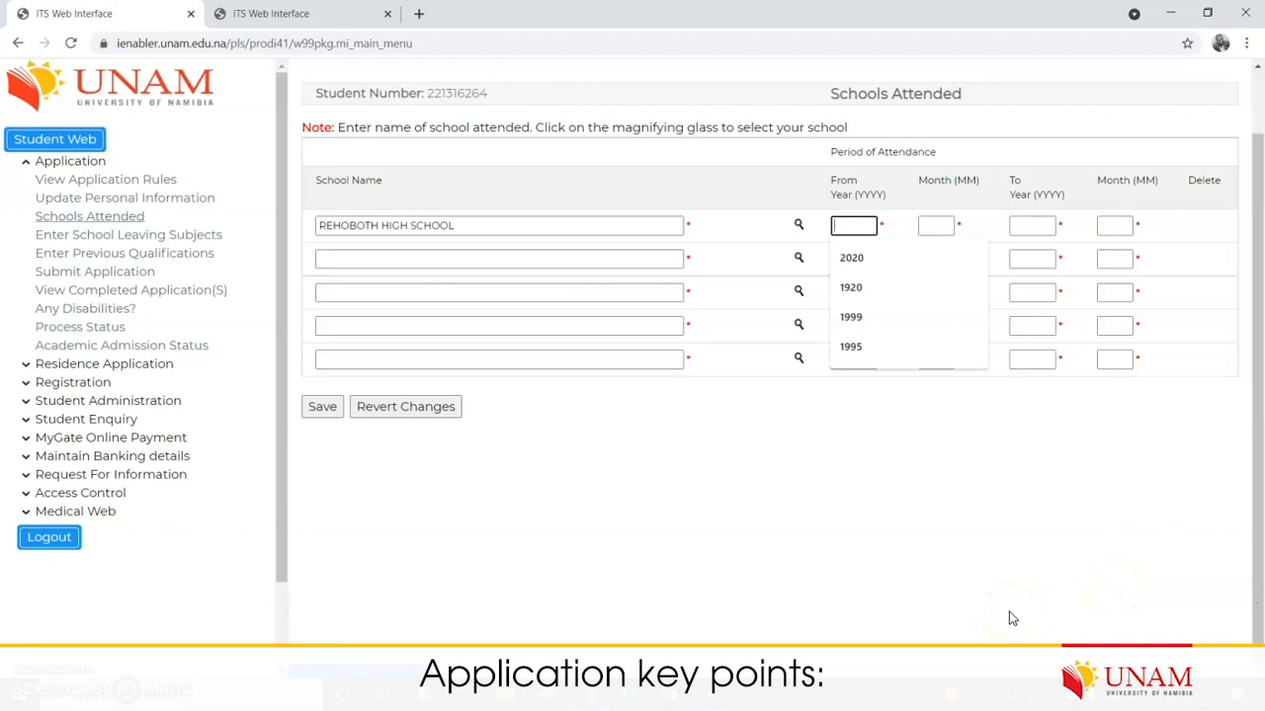
pyautogui.write('199')
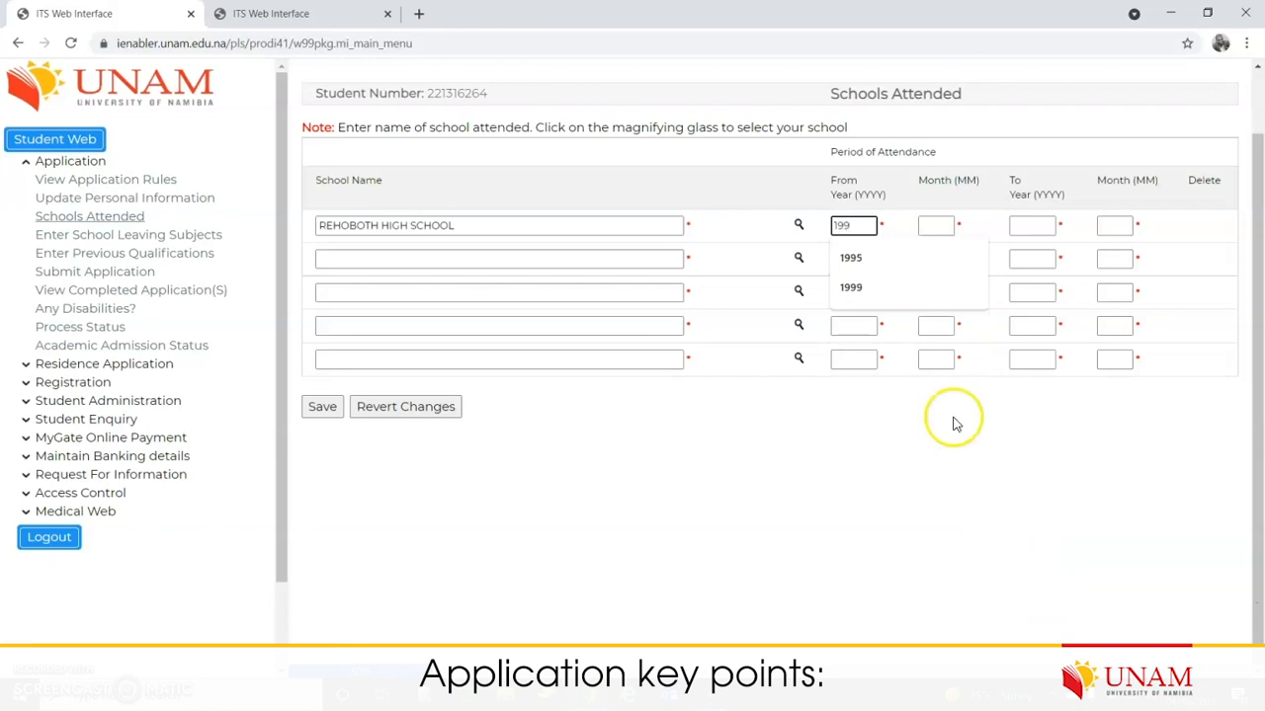
pyautogui.press('BackSpace')
pyautogui.press('BackSpace')
pyautogui.press('BackSpace')
pyautogui.write('2000')
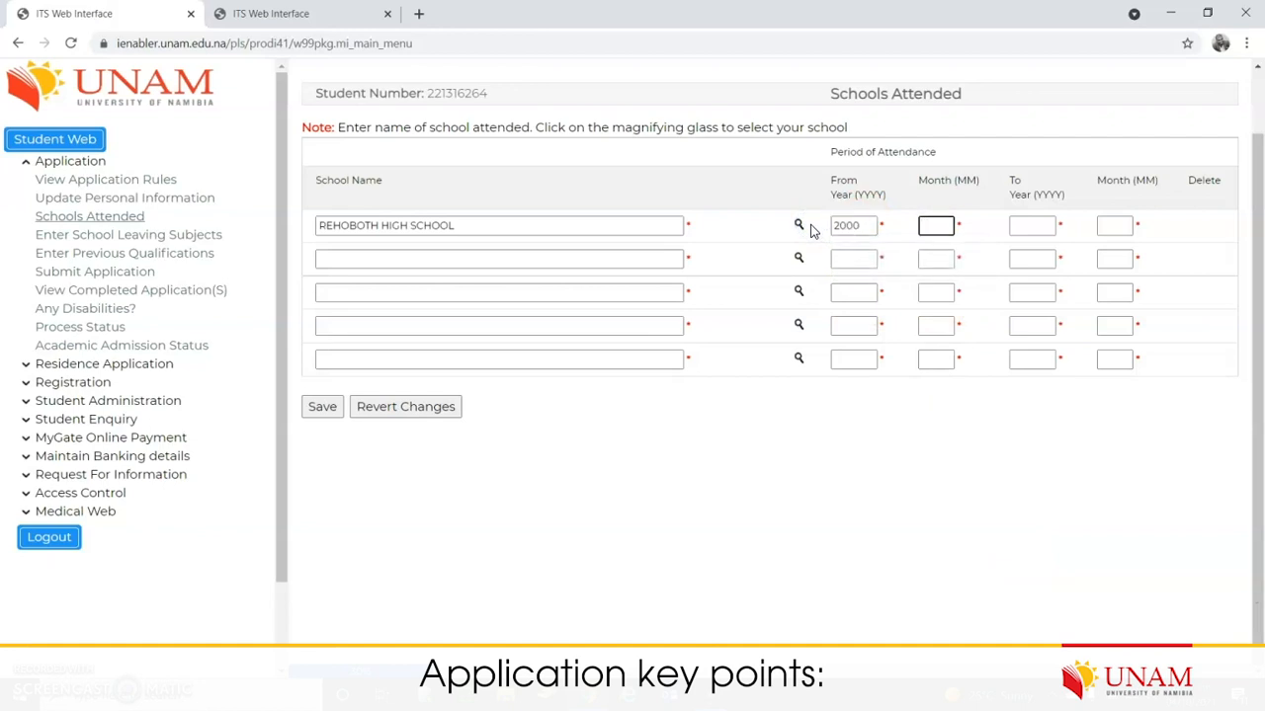
pyautogui.moveTo(958, 180); pyautogui.dragTo(979, 180)
pyautogui.click(941, 224)
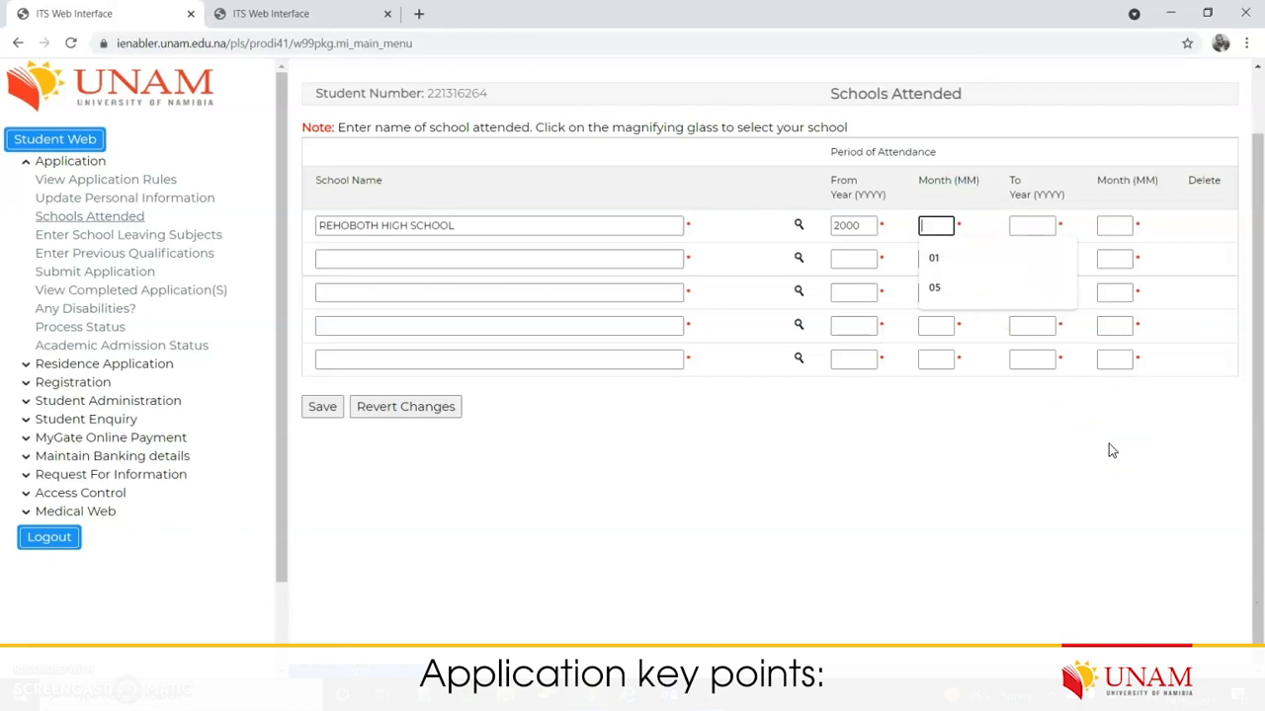
pyautogui.write('03')
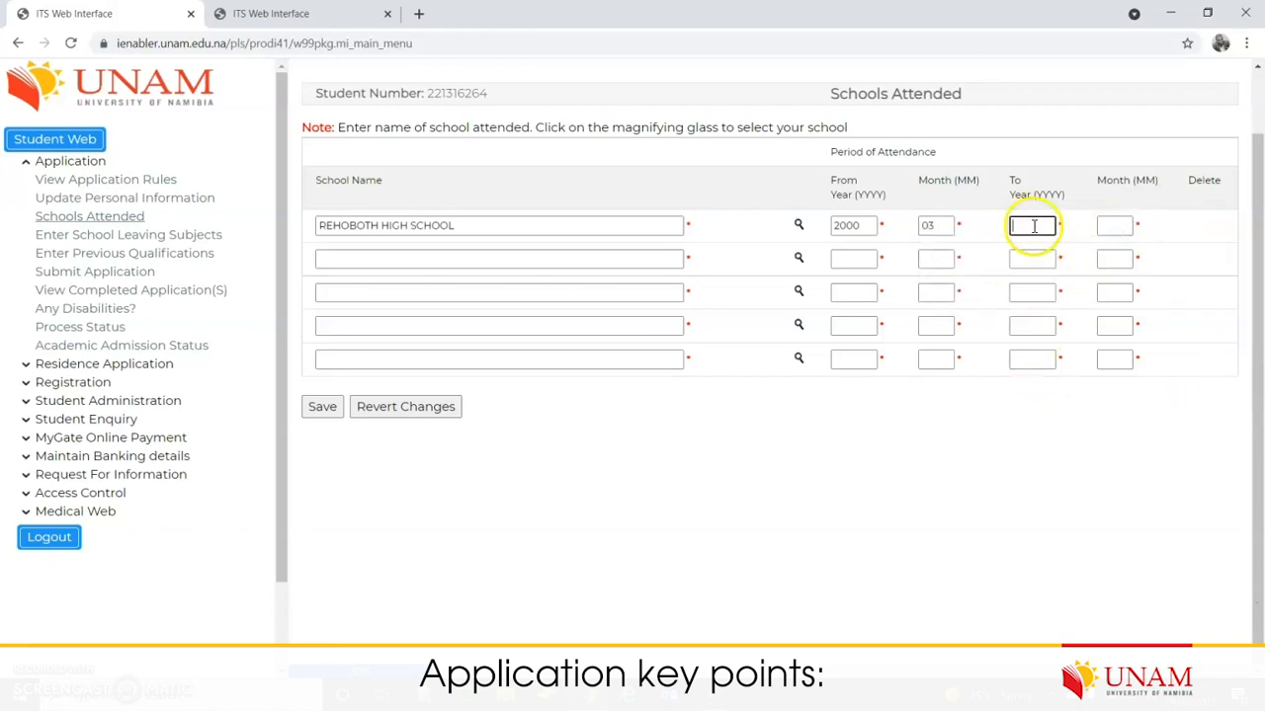
pyautogui.write('2001')
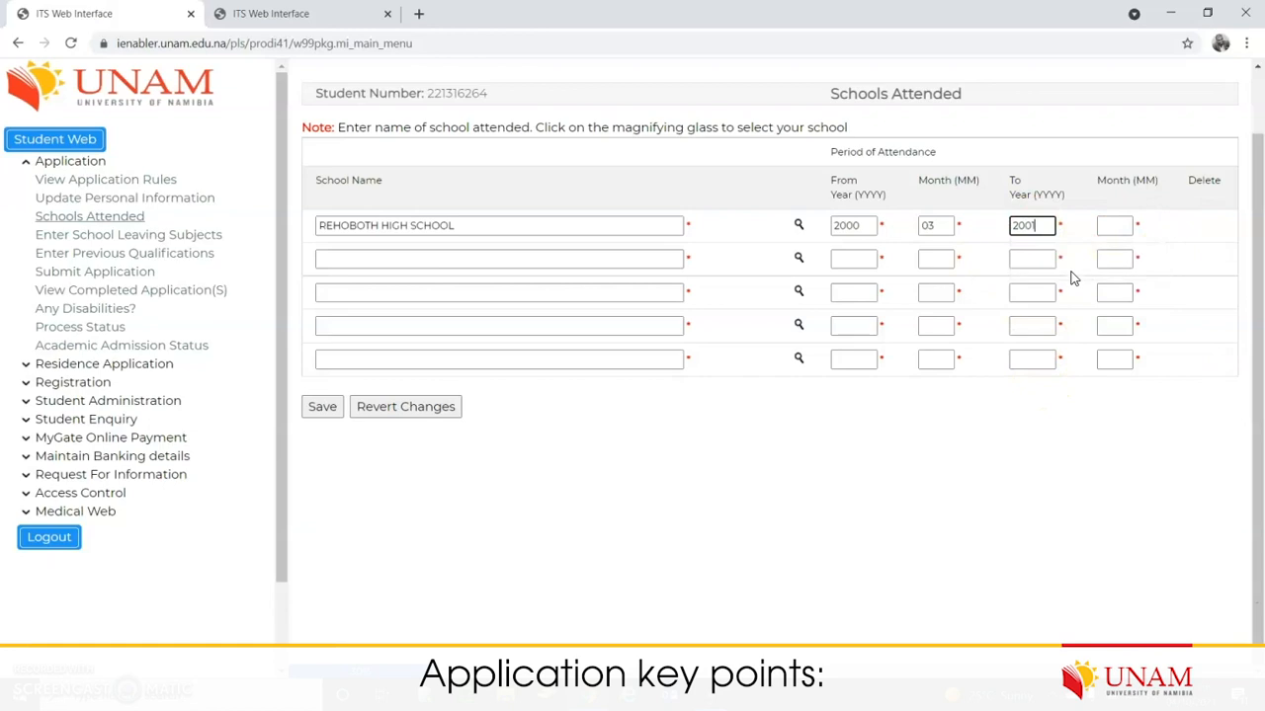
pyautogui.write('11')
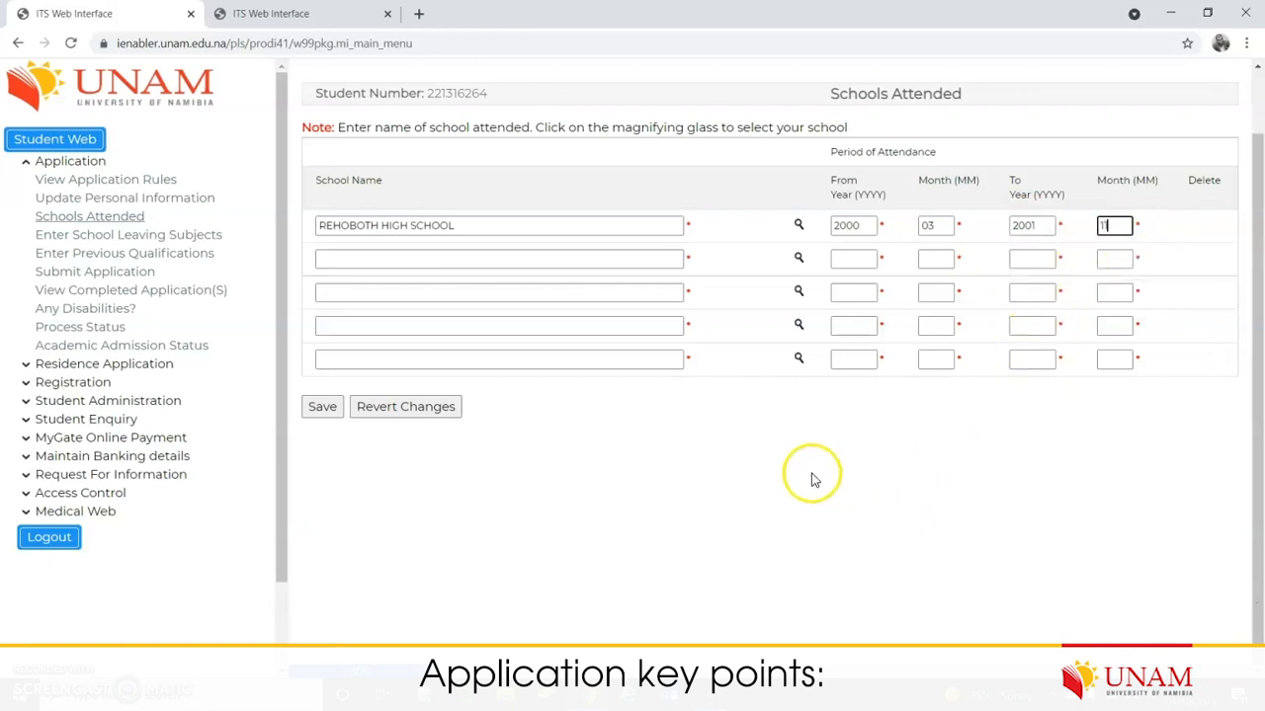
# Step: Save the REHOBOTH HIGH SCHOOL attendance row
pyautogui.click(324, 409)
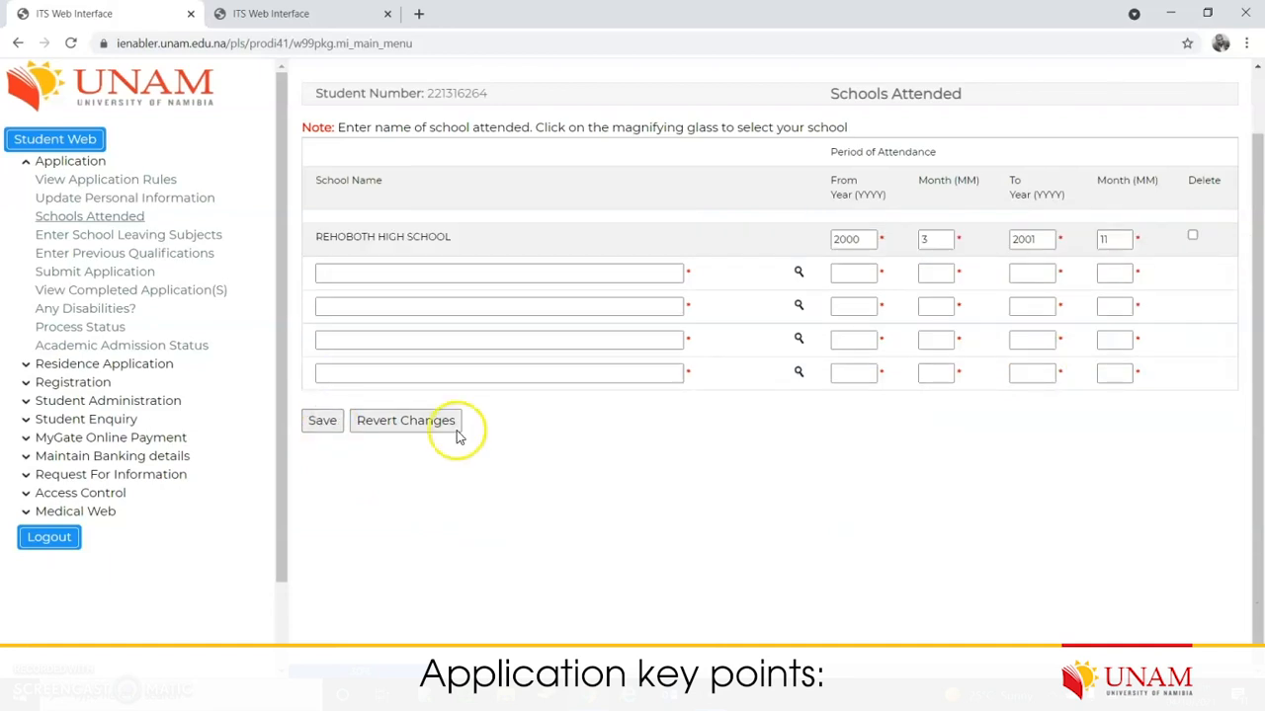
pyautogui.moveTo(406, 239); pyautogui.dragTo(469, 244)
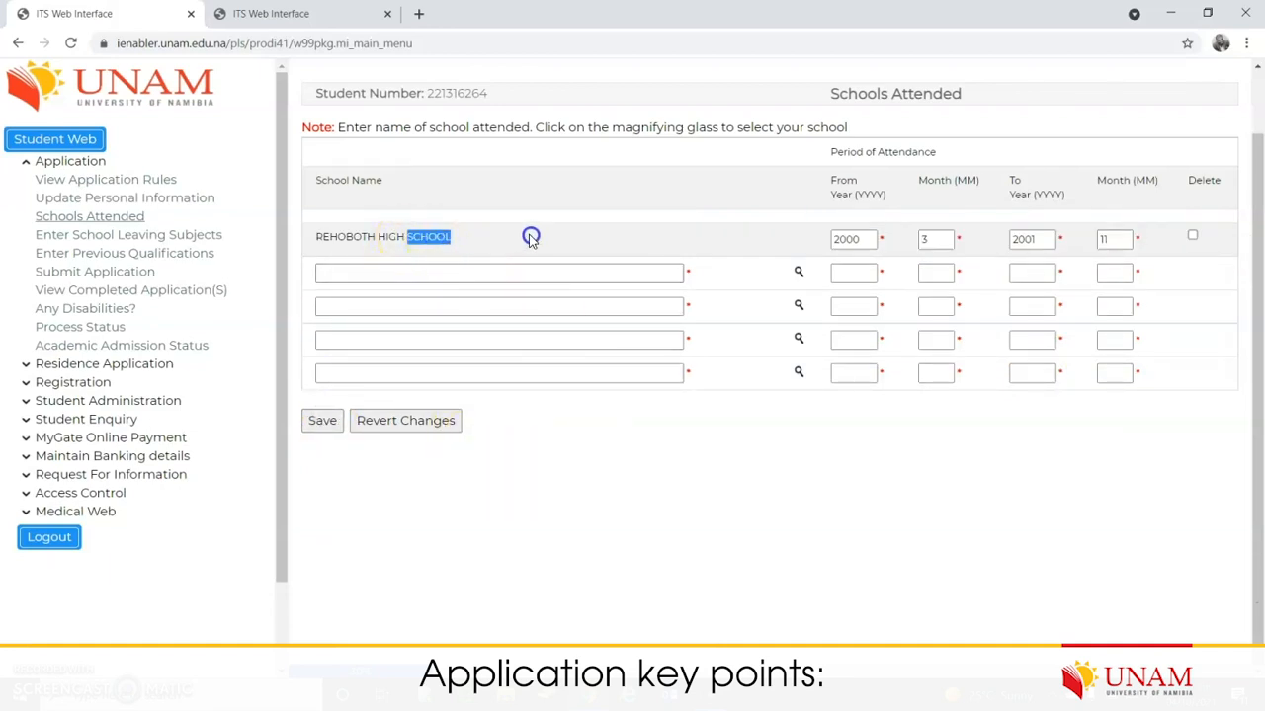
pyautogui.click(462, 277)
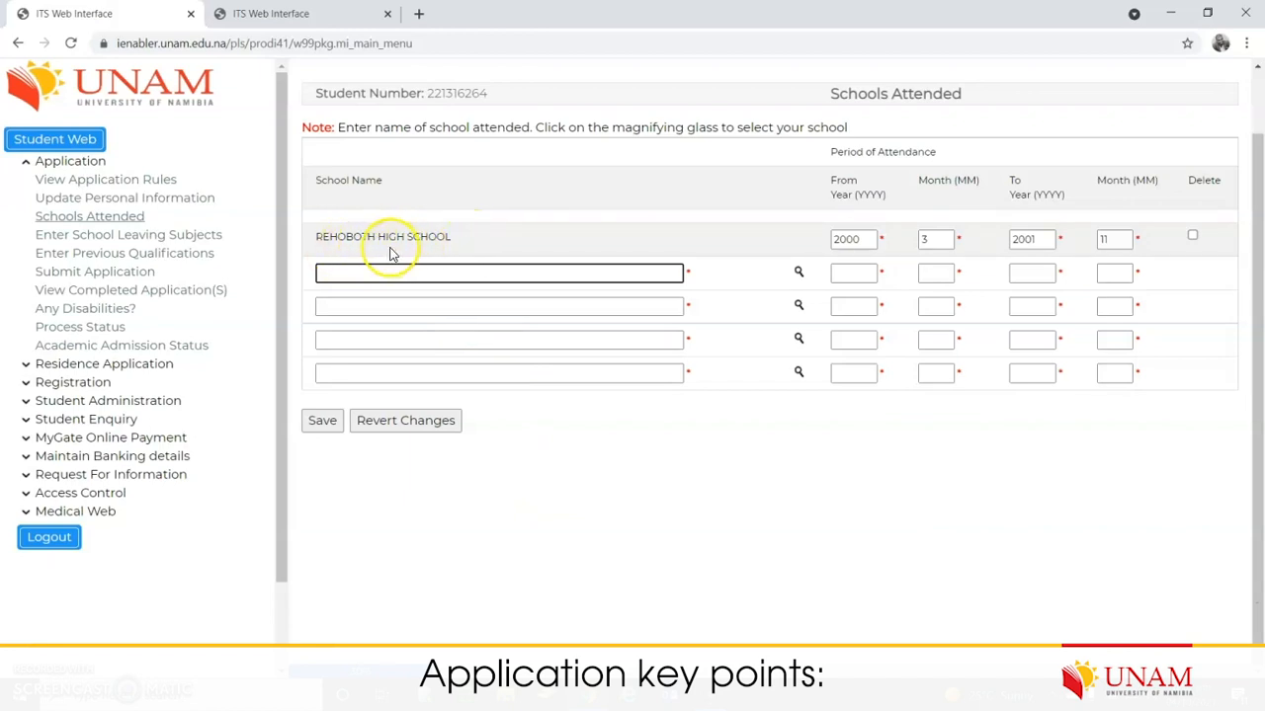
# Step: Tick and untick the row's Delete checkbox, then save the Schools Attended list again
pyautogui.click(1194, 239)
pyautogui.doubleClick(1203, 180)
pyautogui.click(1194, 237)
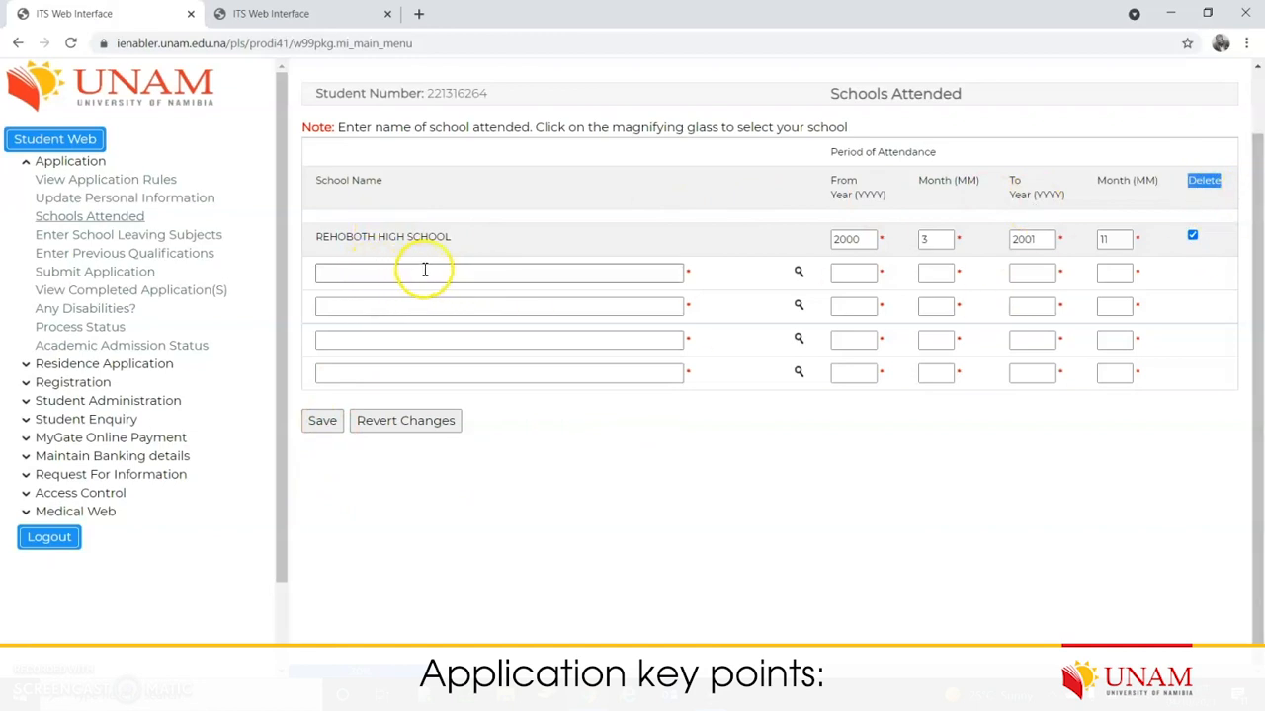
pyautogui.click(1194, 236)
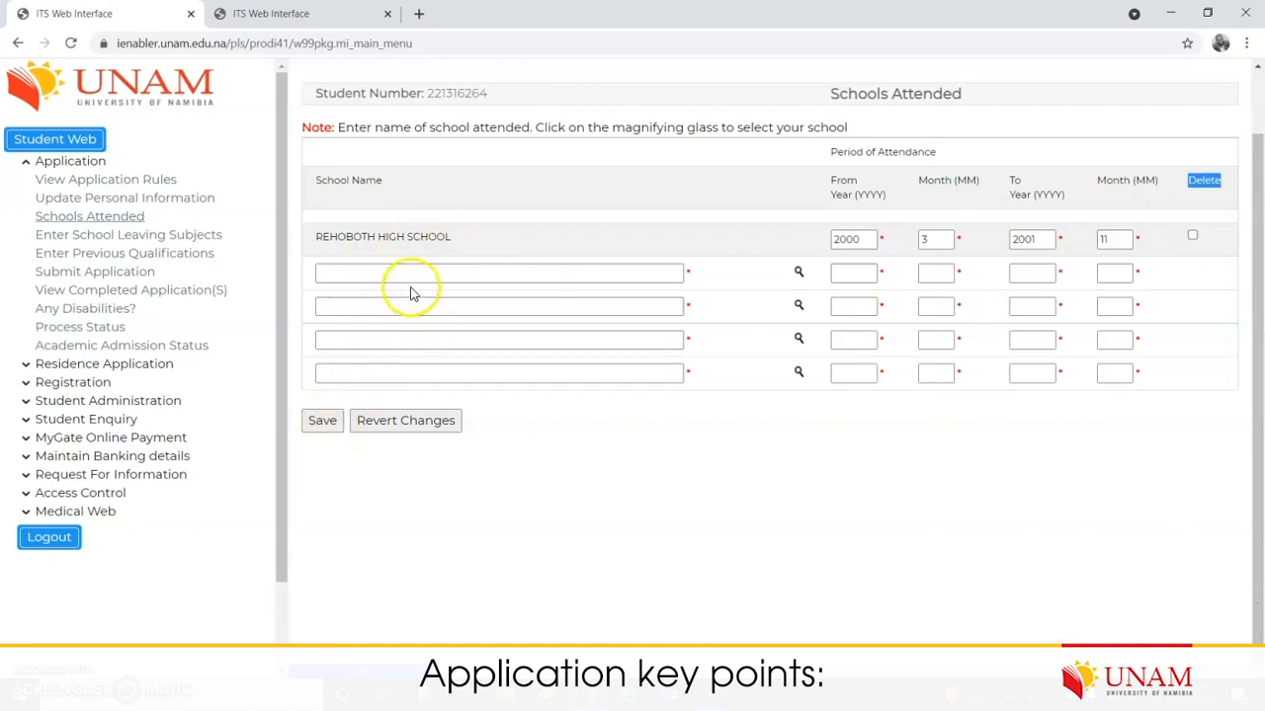
pyautogui.click(468, 273)
pyautogui.click(452, 306)
pyautogui.click(447, 339)
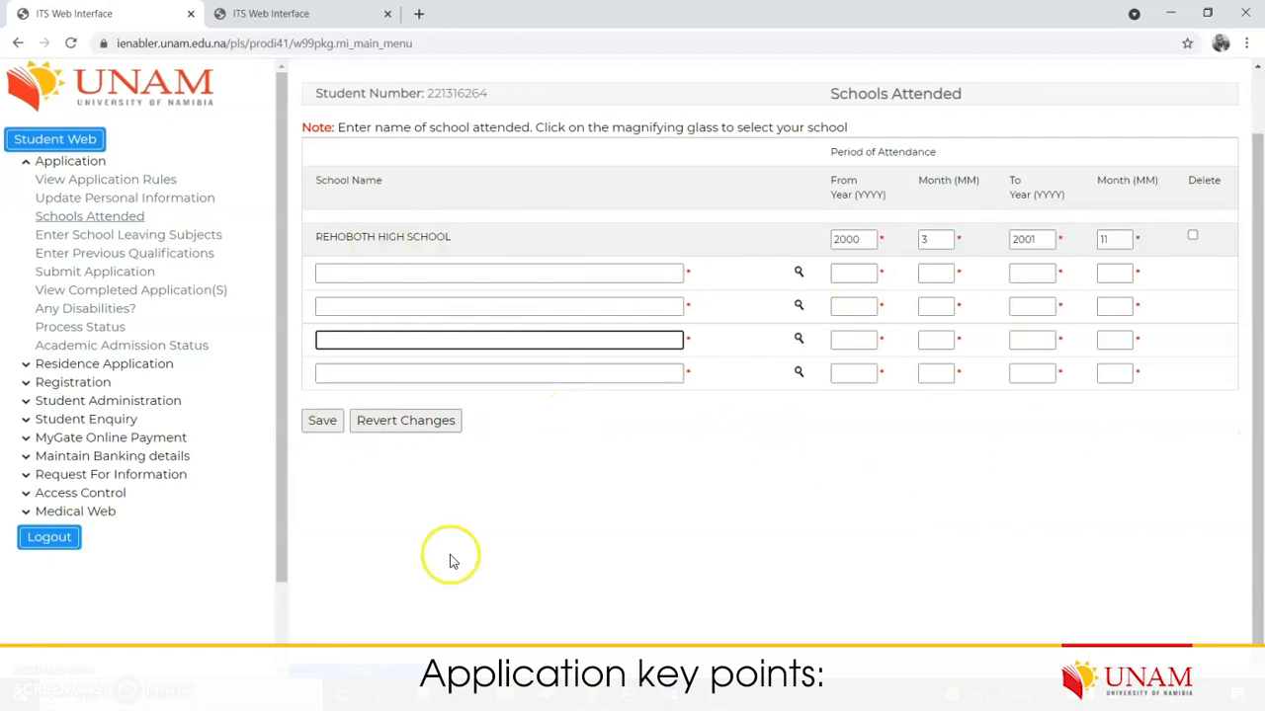
pyautogui.click(322, 423)
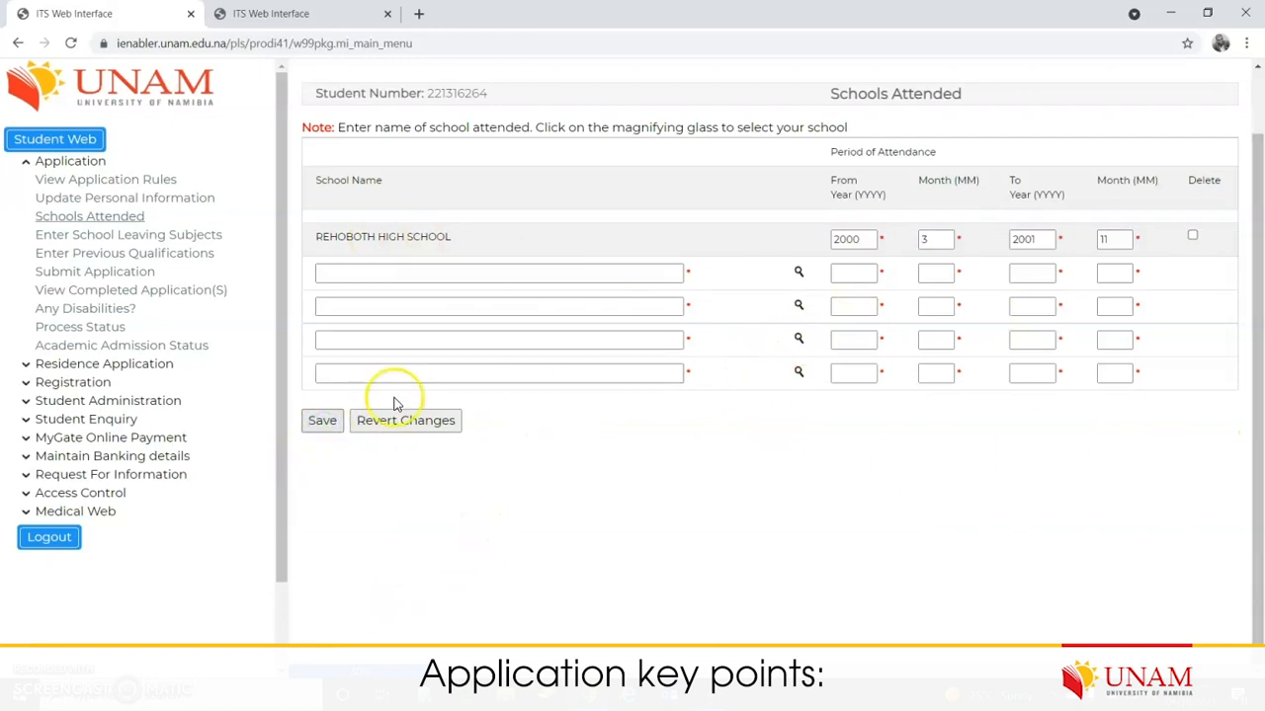
# Step: Open the Enter School Leaving Subjects form
pyautogui.click(128, 237)
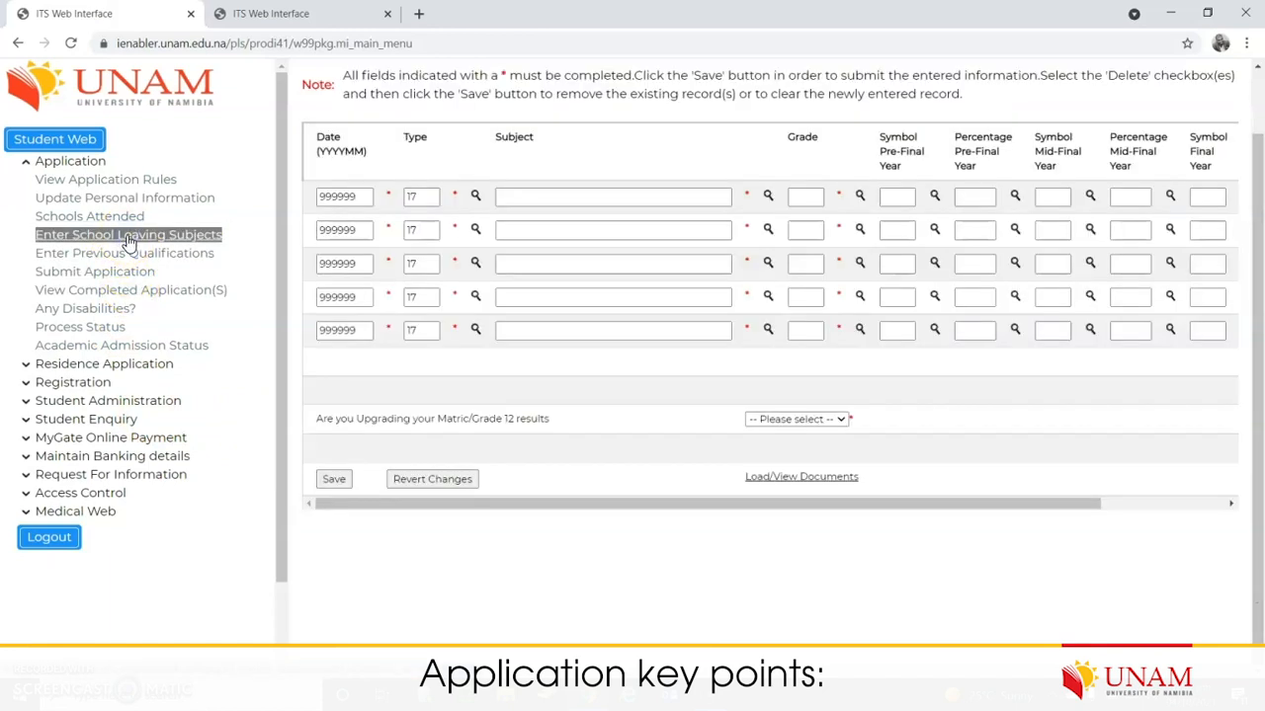
pyautogui.scroll(1, 993, 392)
pyautogui.moveTo(983, 574); pyautogui.dragTo(808, 590)
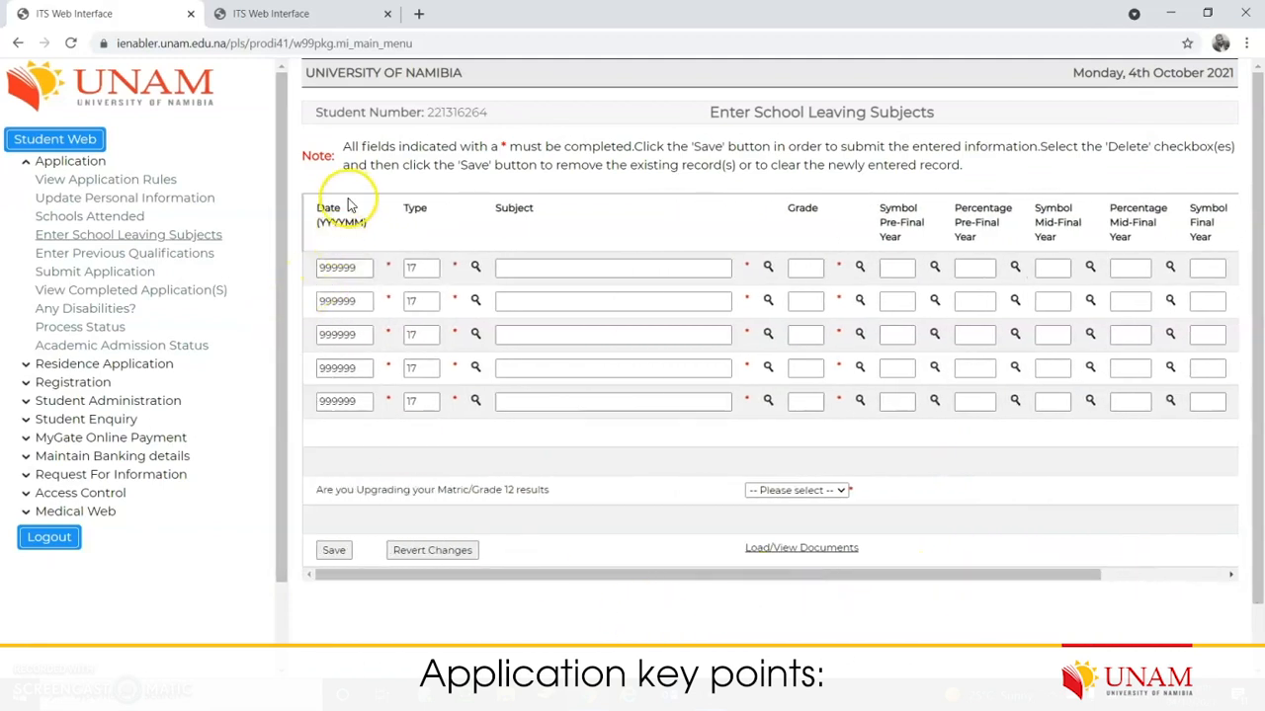
# Step: Replace the first row's placeholder date 999999 with 2021
pyautogui.click(361, 269)
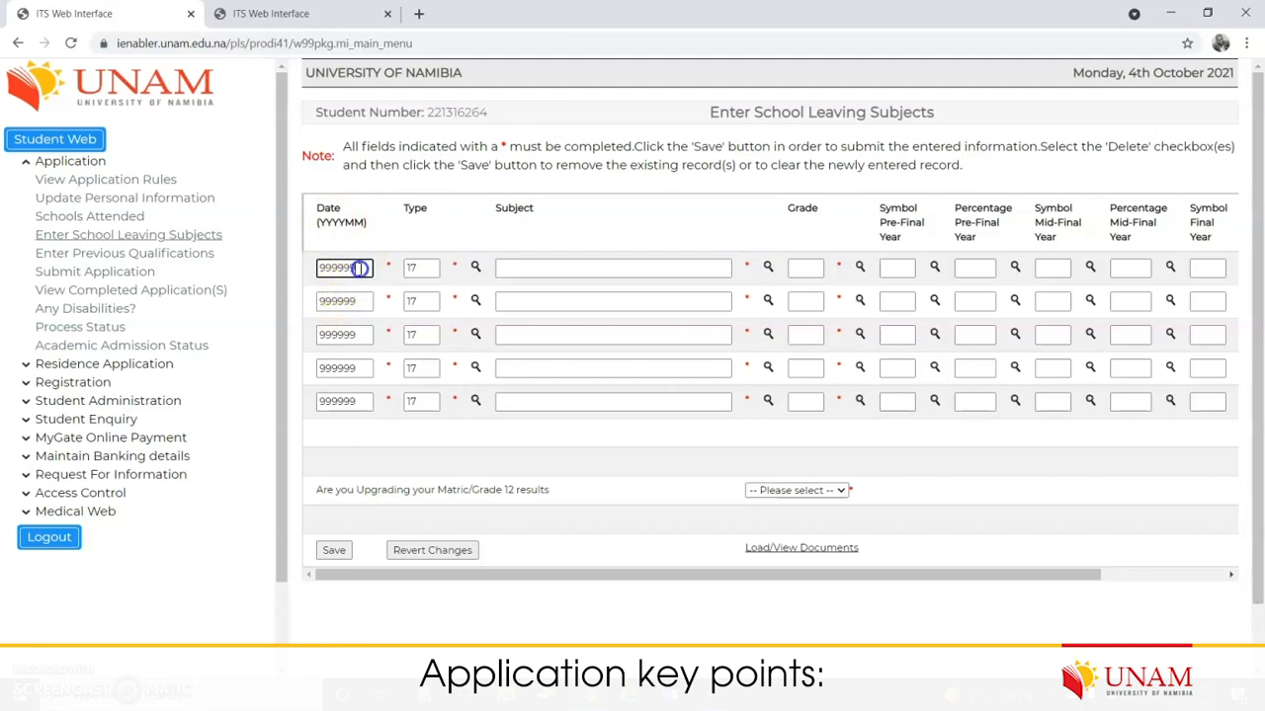
pyautogui.moveTo(359, 267); pyautogui.dragTo(287, 273)
pyautogui.write('2021')
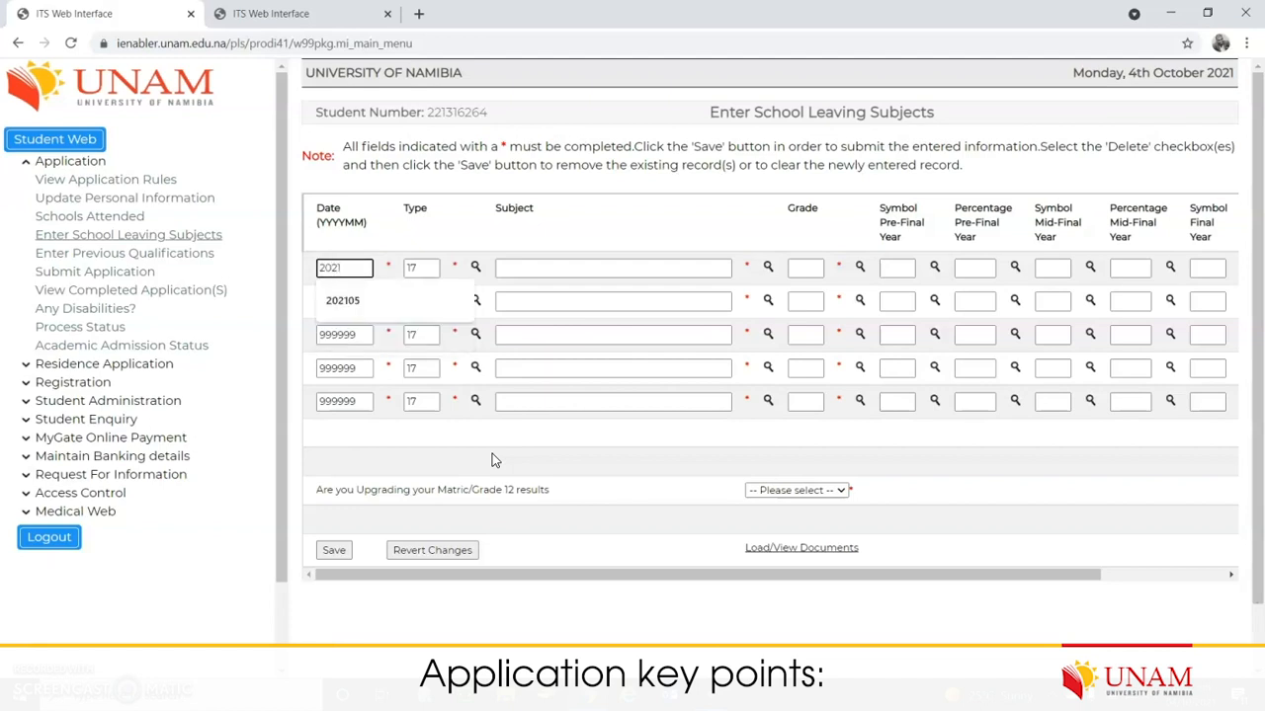
pyautogui.press('Tab')
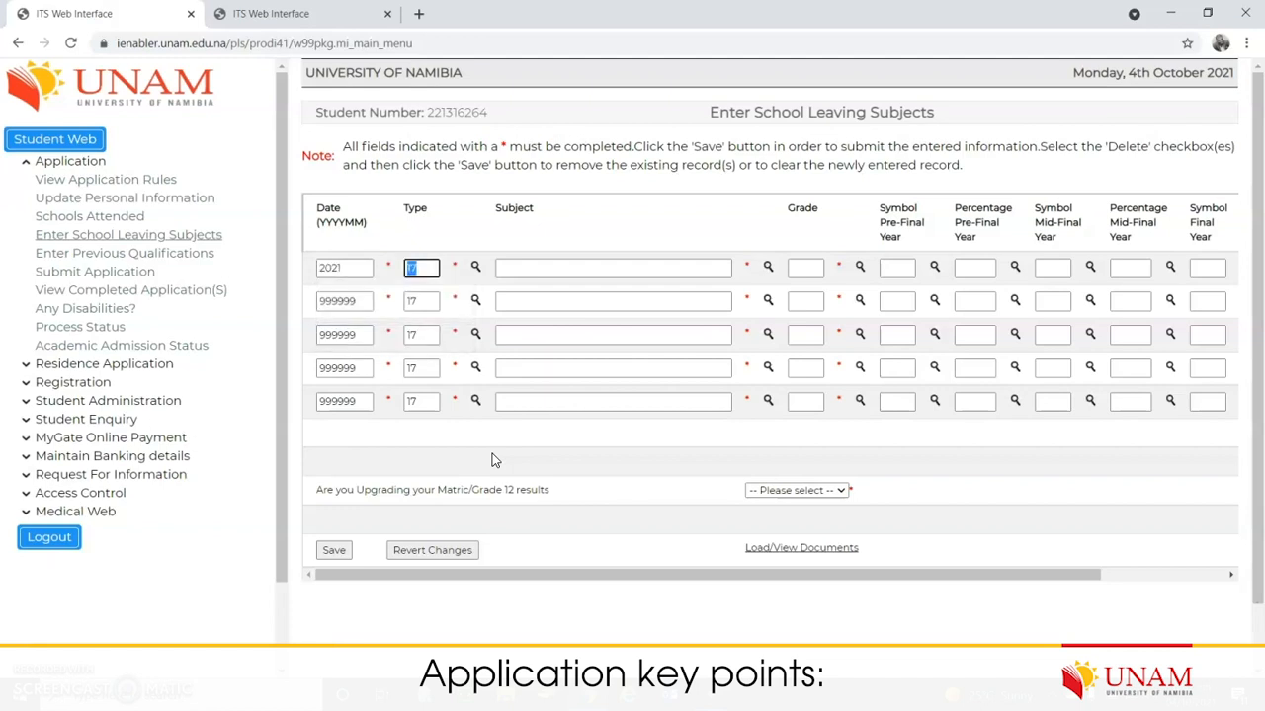
# Step: Choose matric type 17 (NSSCH) from the Valid Matric Types list for the first row
pyautogui.click(475, 267)
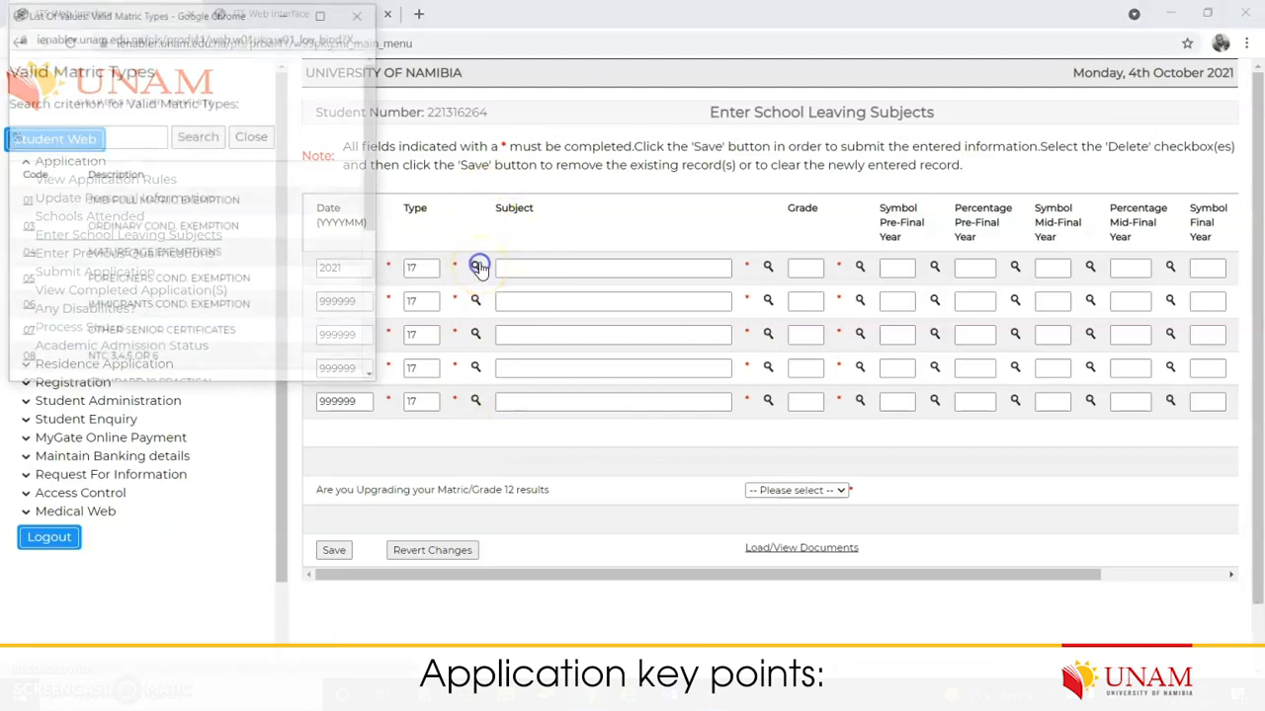
pyautogui.moveTo(381, 215); pyautogui.dragTo(373, 69)
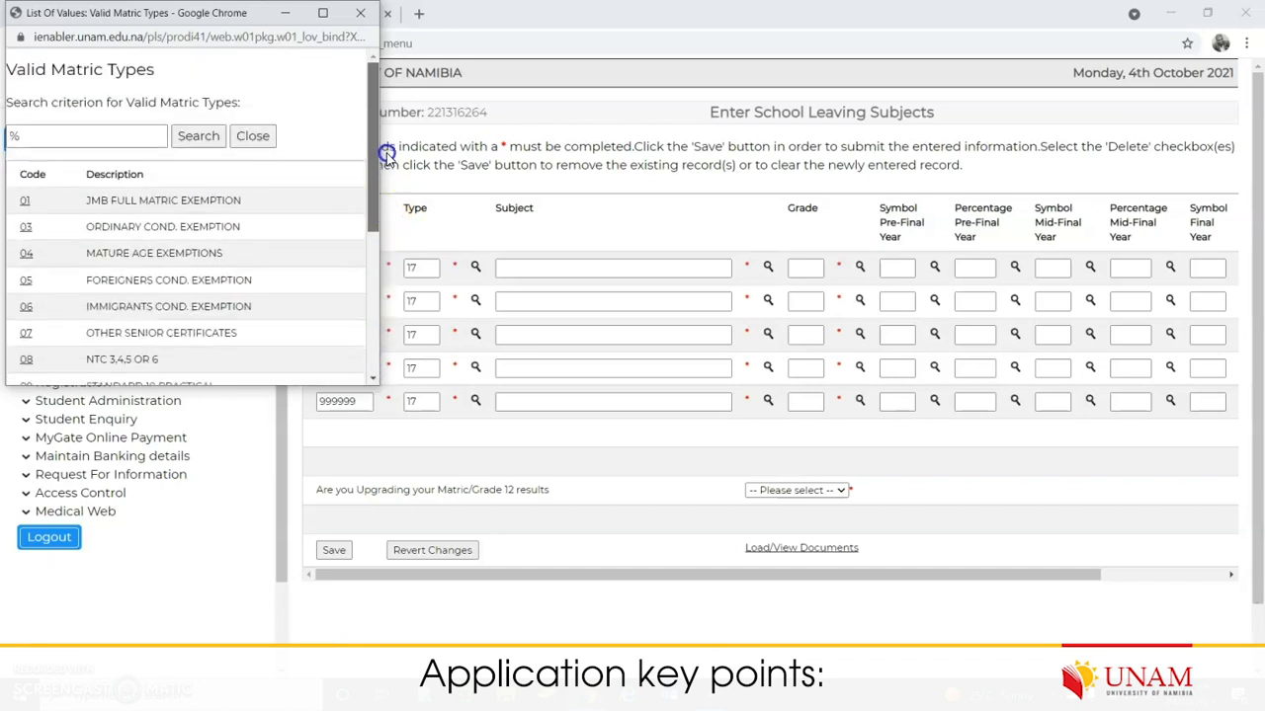
pyautogui.click(102, 136)
pyautogui.moveTo(368, 209); pyautogui.dragTo(372, 322)
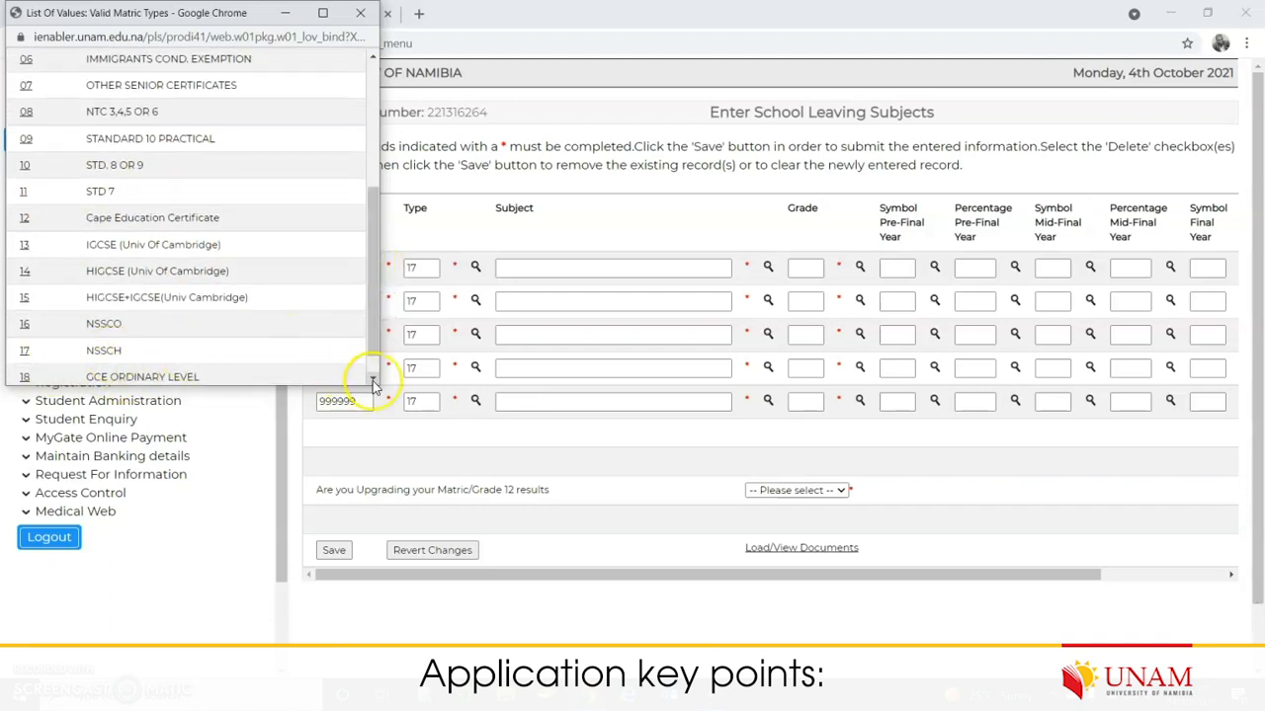
pyautogui.click(26, 351)
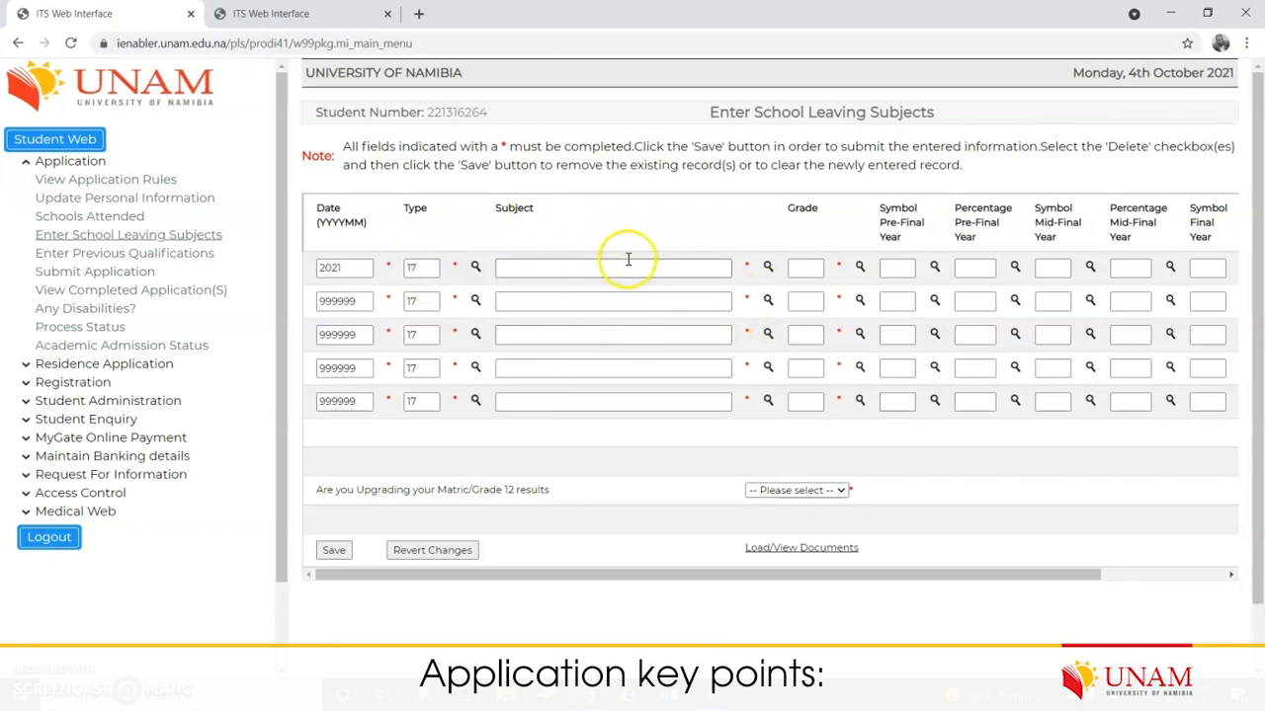
# Step: Pick code REKK2, ACCOUNTING SG, from the Valid Matric Subjects list as the first subject
pyautogui.click(768, 266)
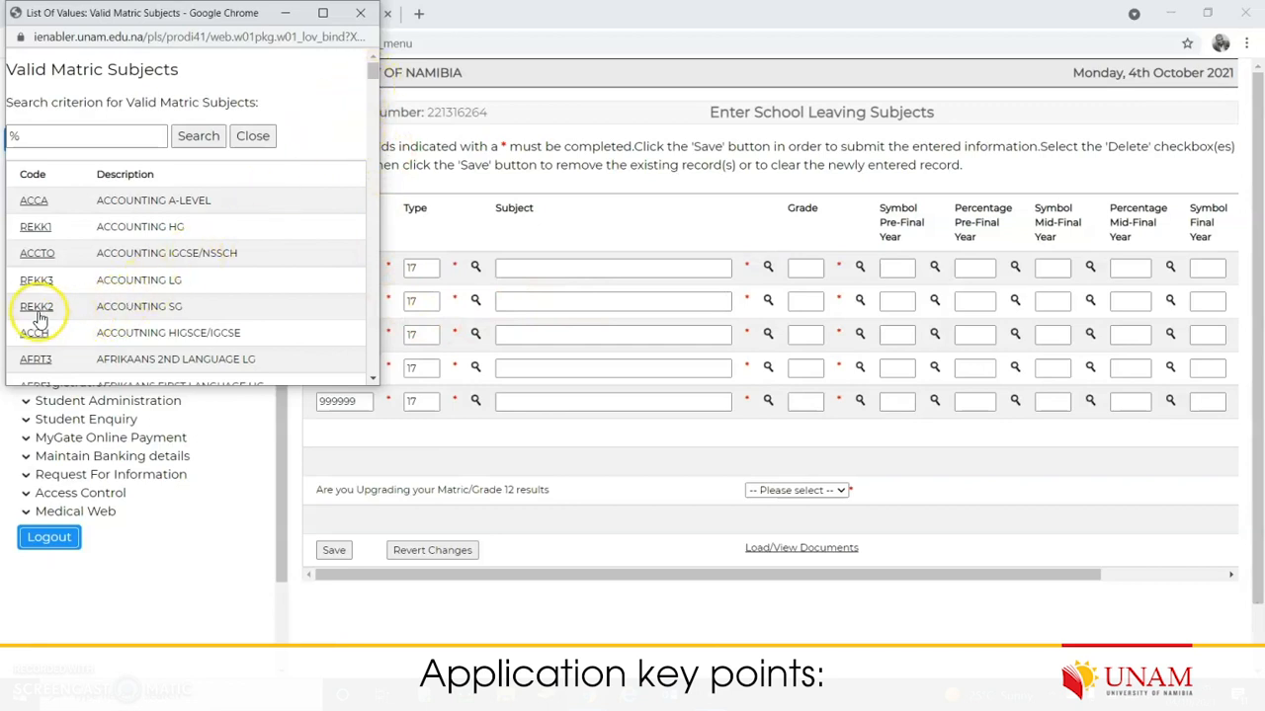
pyautogui.moveTo(373, 73); pyautogui.dragTo(369, 118)
pyautogui.click(89, 143)
pyautogui.click(89, 139)
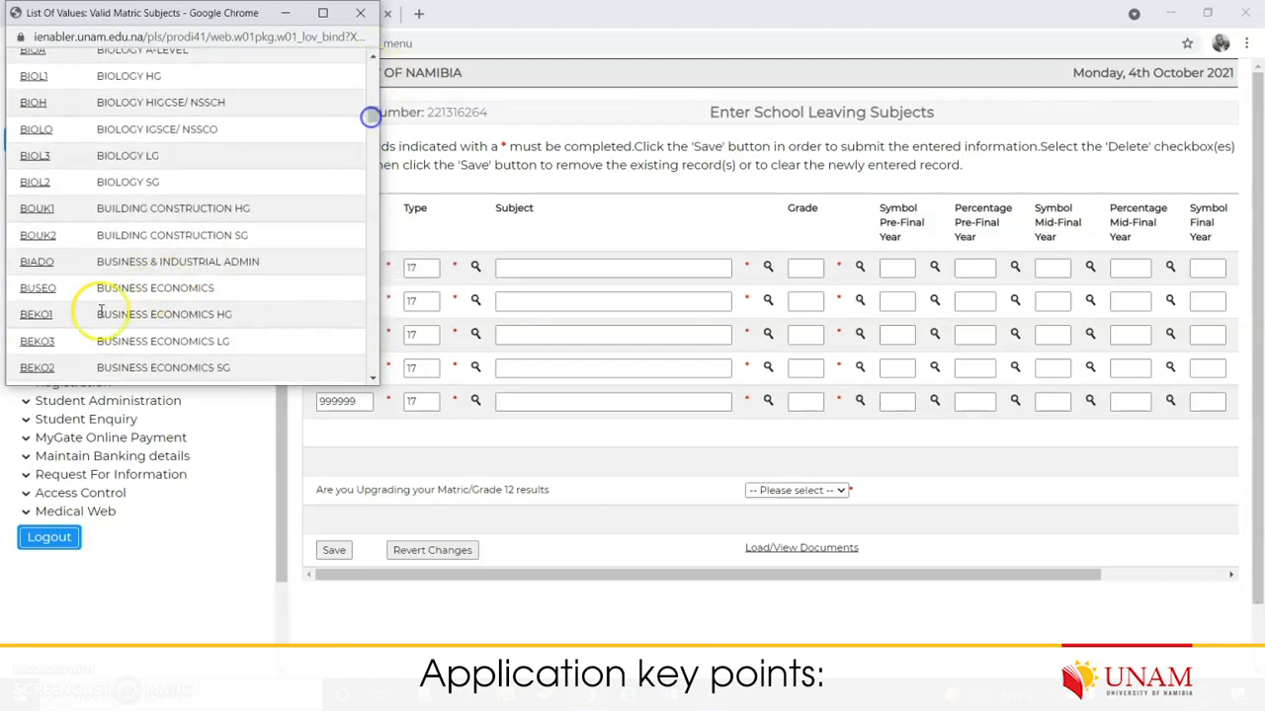
pyautogui.scroll(4, 121, 327)
pyautogui.scroll(5, 128, 257)
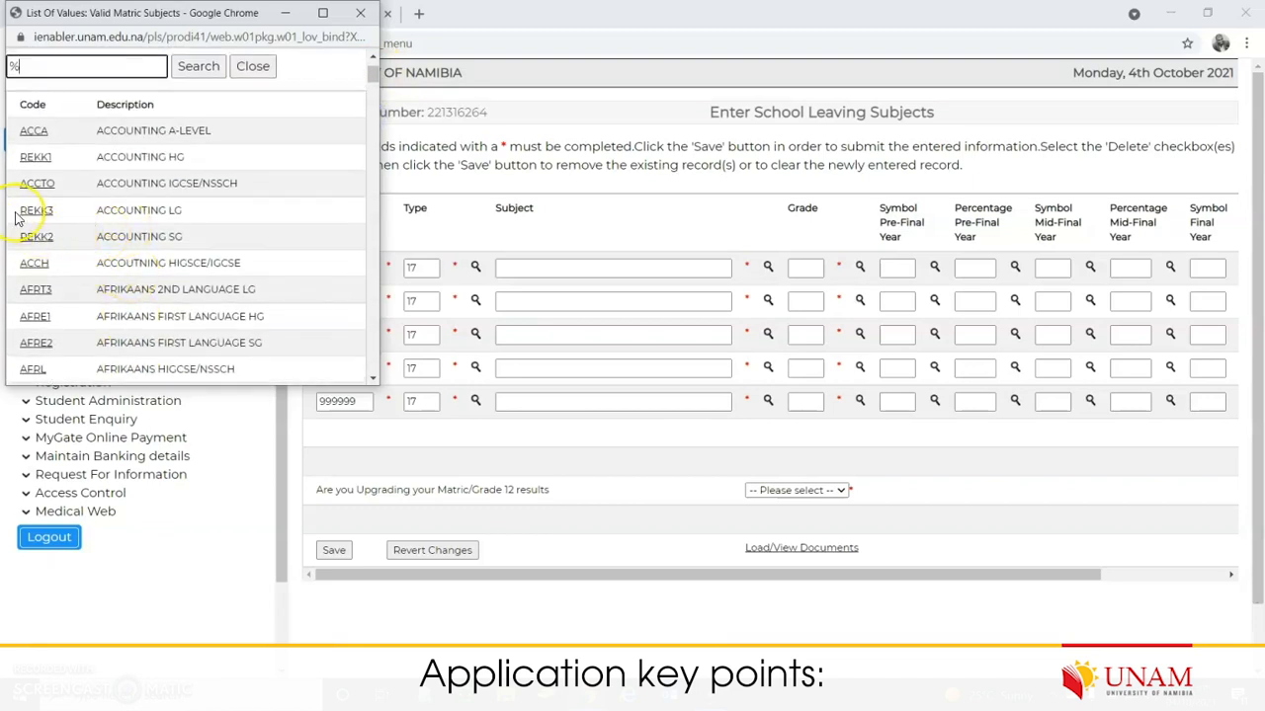
pyautogui.click(37, 238)
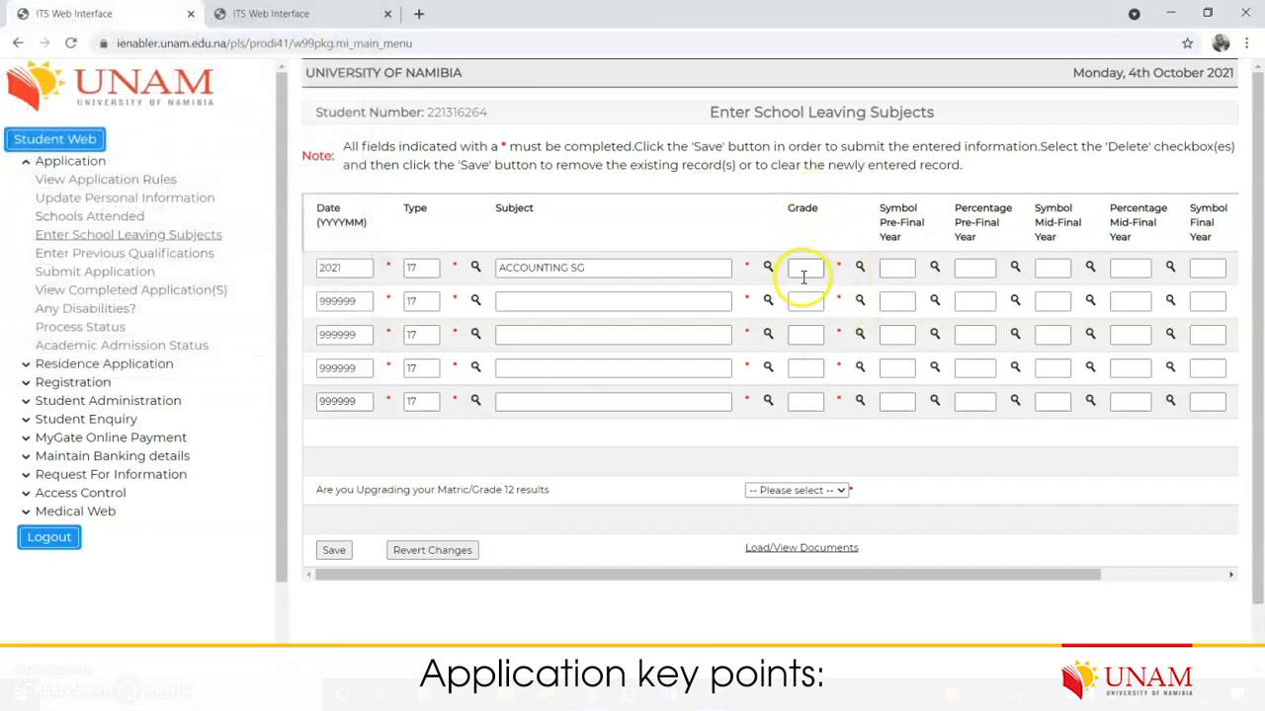
# Step: Set the ACCOUNTING SG row's grade to NAMIBIA H-LEVEL and scroll the table right
pyautogui.click(858, 268)
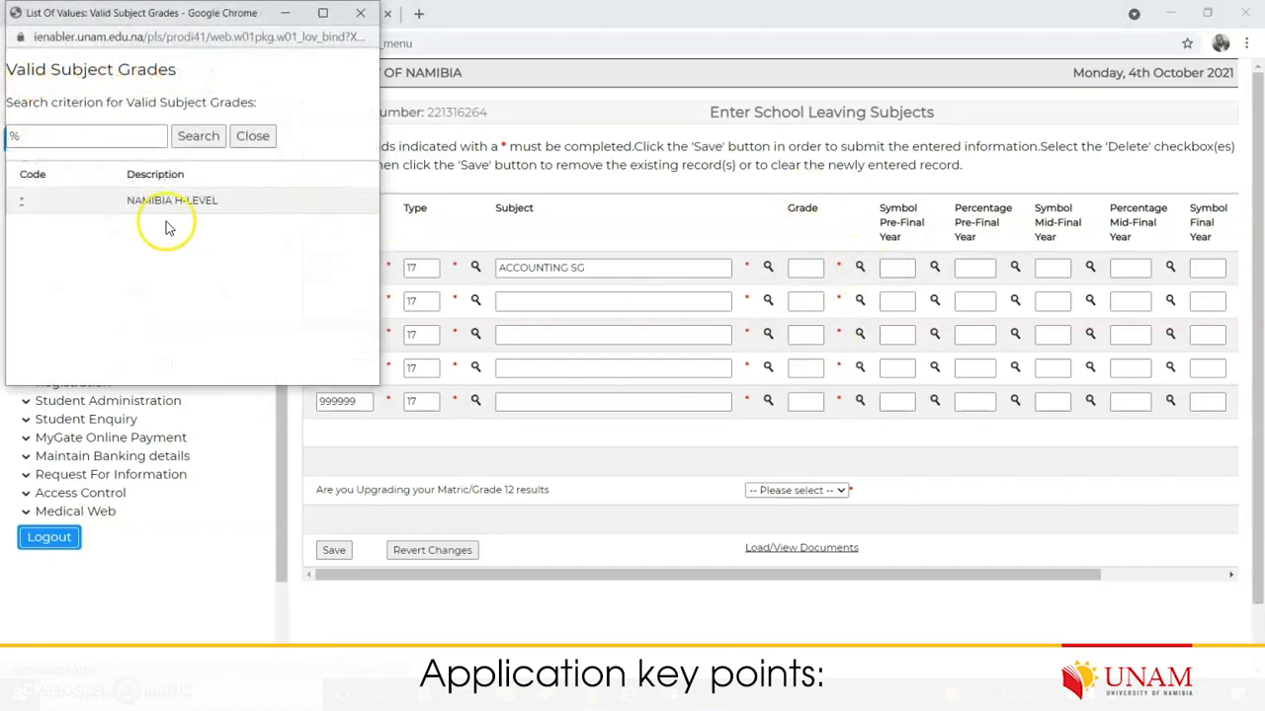
pyautogui.click(21, 206)
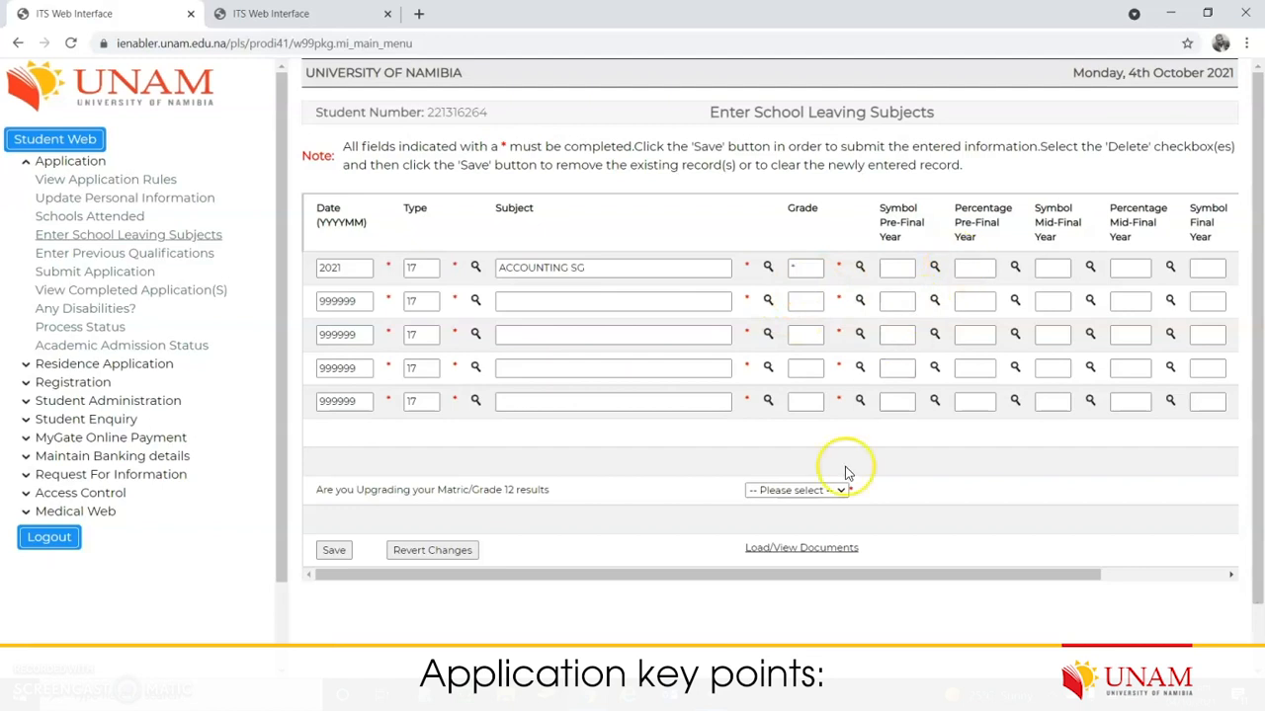
pyautogui.moveTo(847, 575); pyautogui.dragTo(1007, 587)
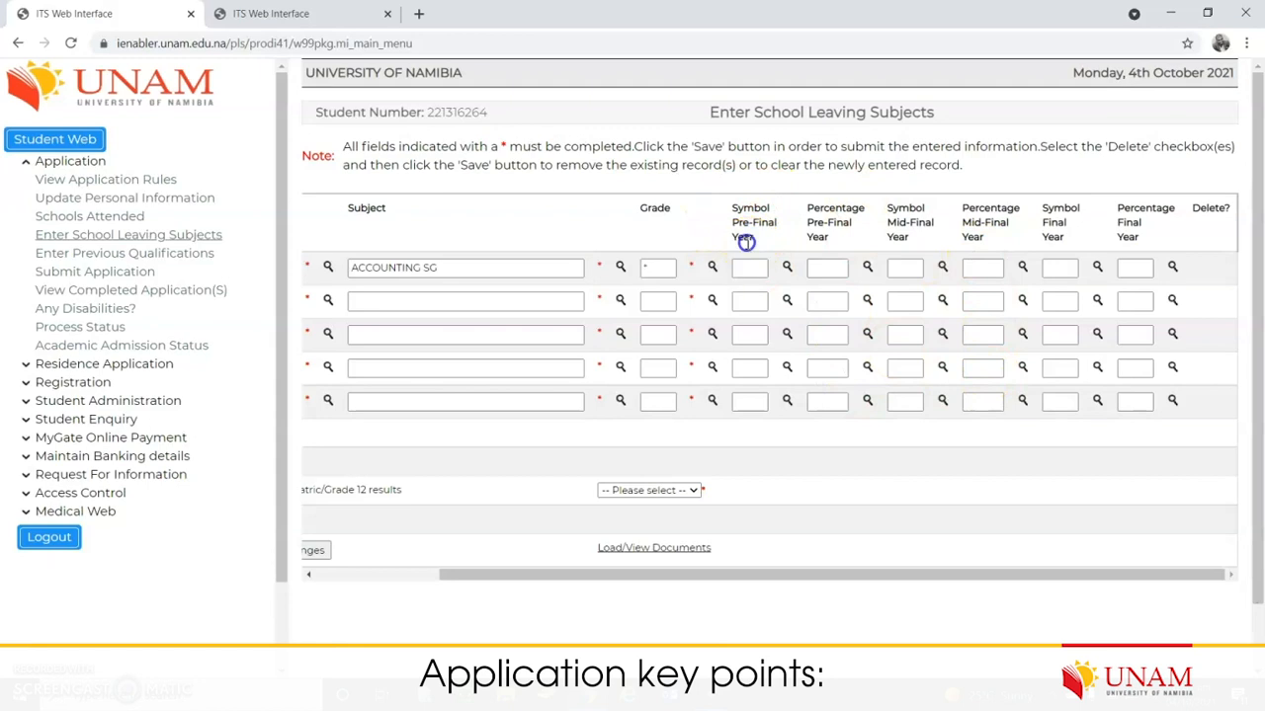
pyautogui.moveTo(742, 239); pyautogui.dragTo(722, 215)
pyautogui.moveTo(783, 572); pyautogui.dragTo(852, 583)
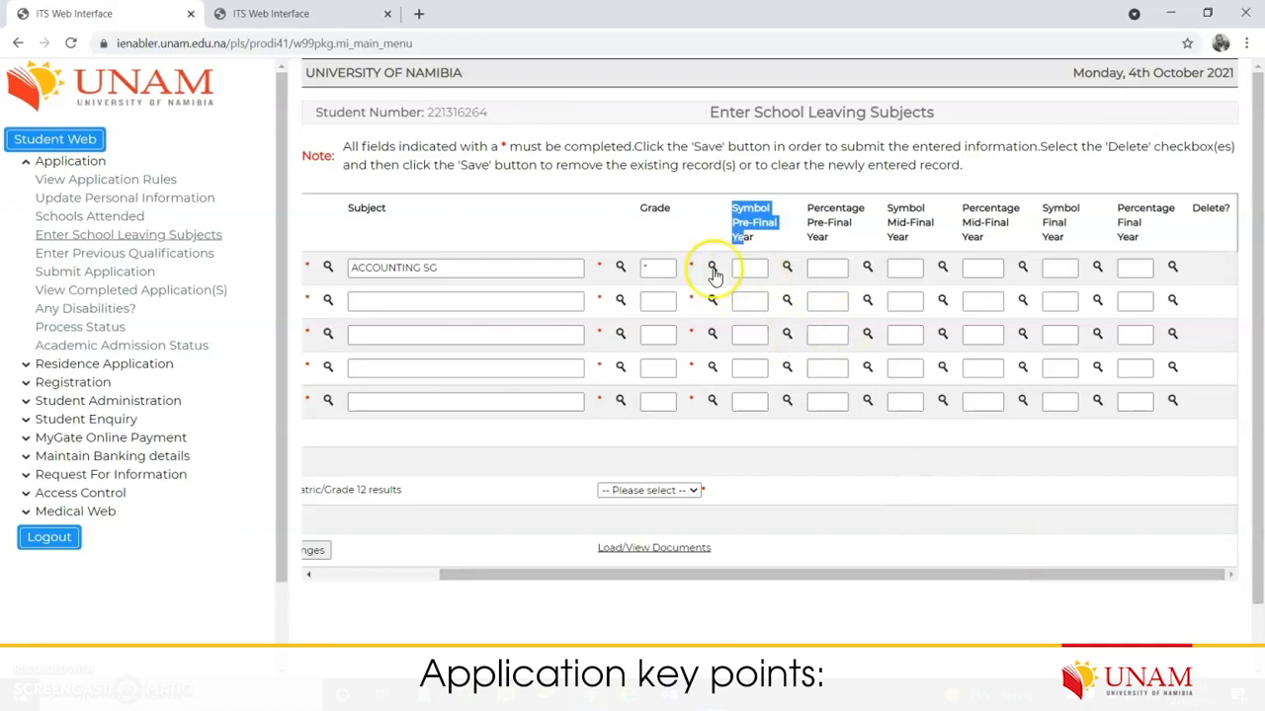
# Step: Set the ACCOUNTING SG pre-final year symbol to A from the field's suggestions
pyautogui.click(754, 268)
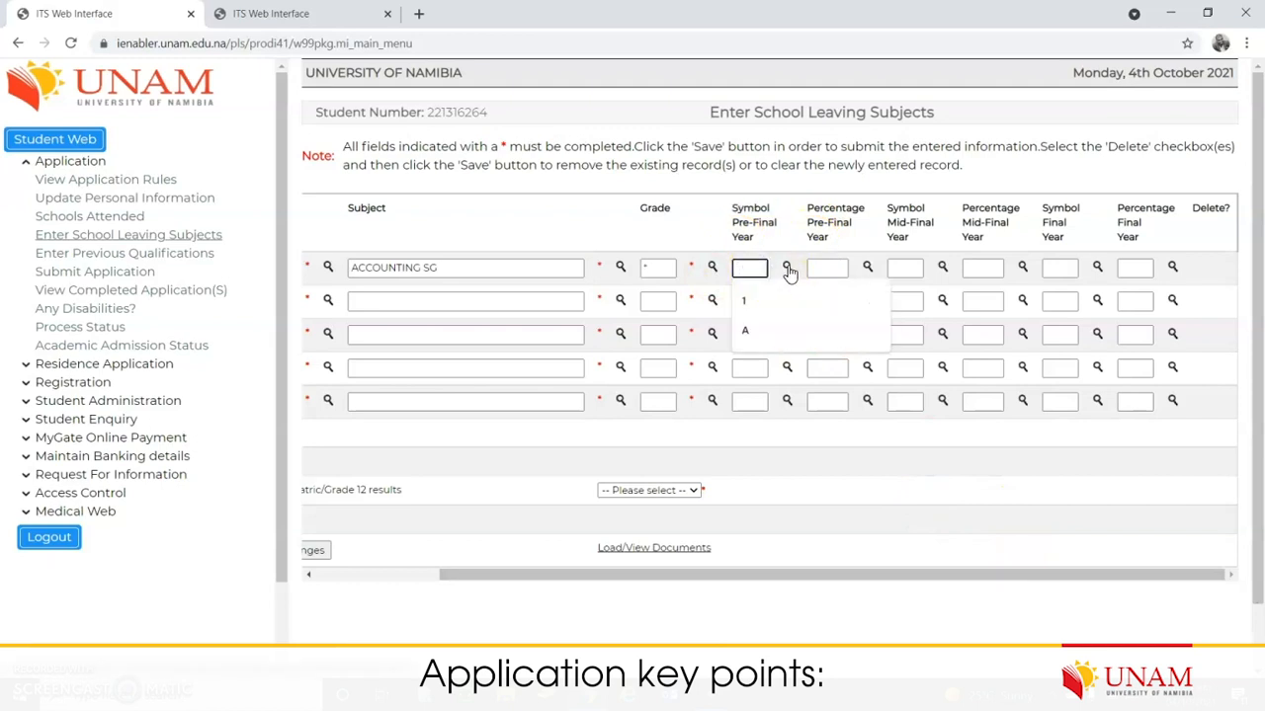
pyautogui.click(787, 269)
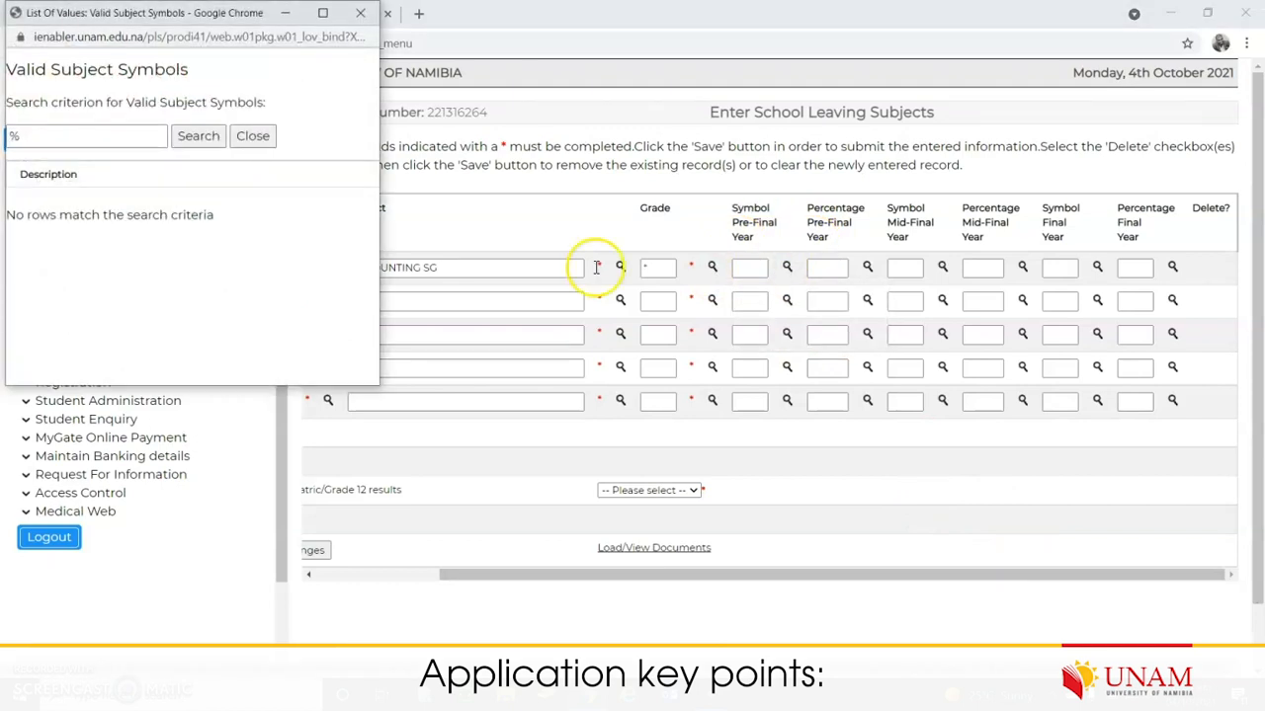
pyautogui.click(253, 135)
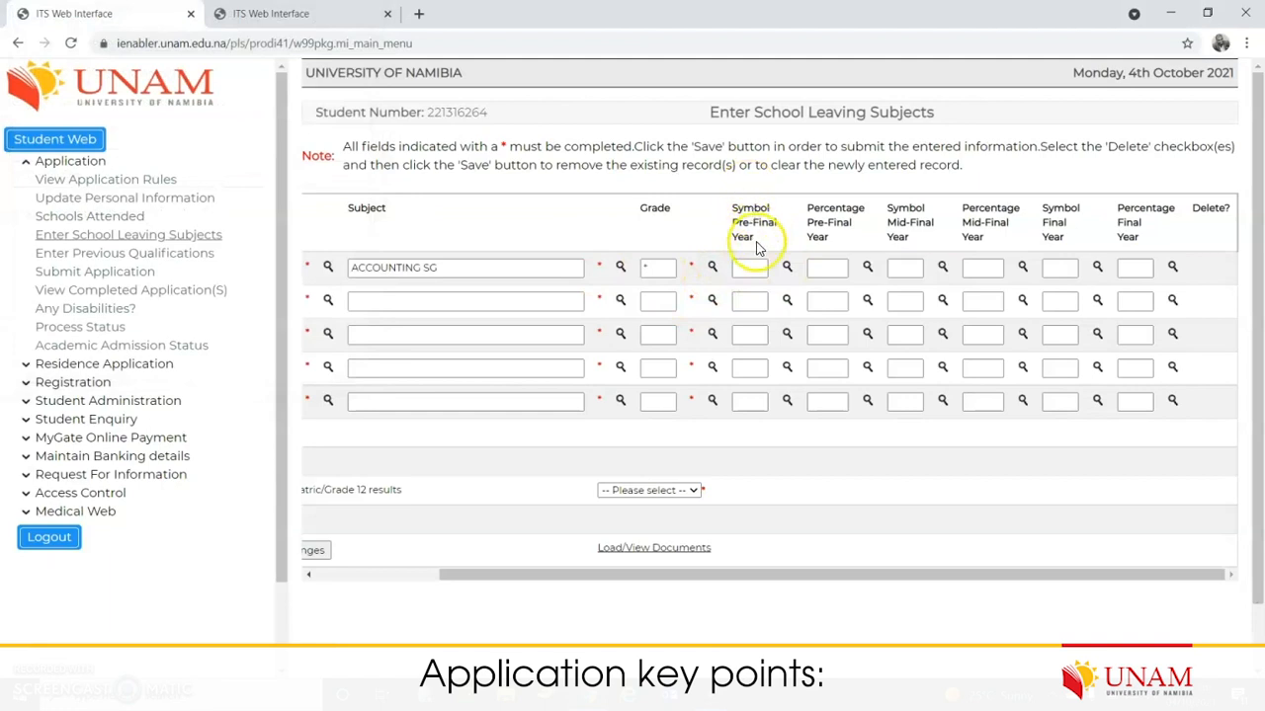
pyautogui.click(748, 268)
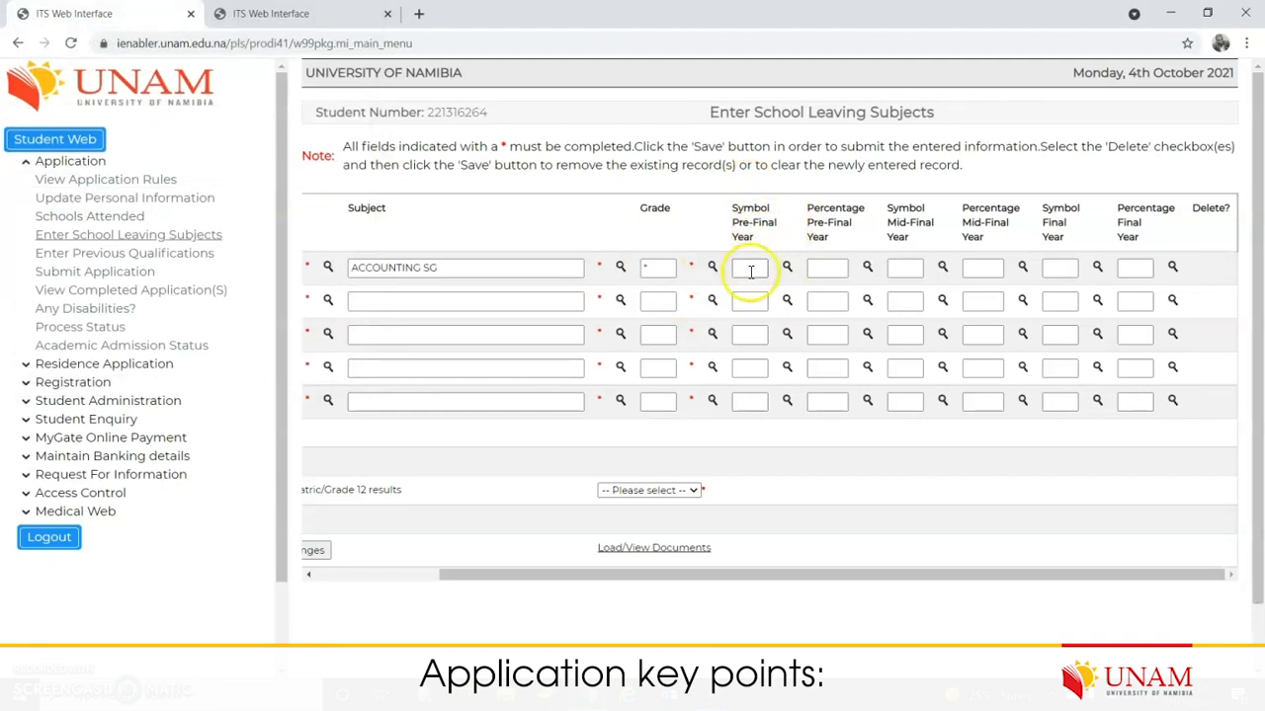
pyautogui.click(755, 334)
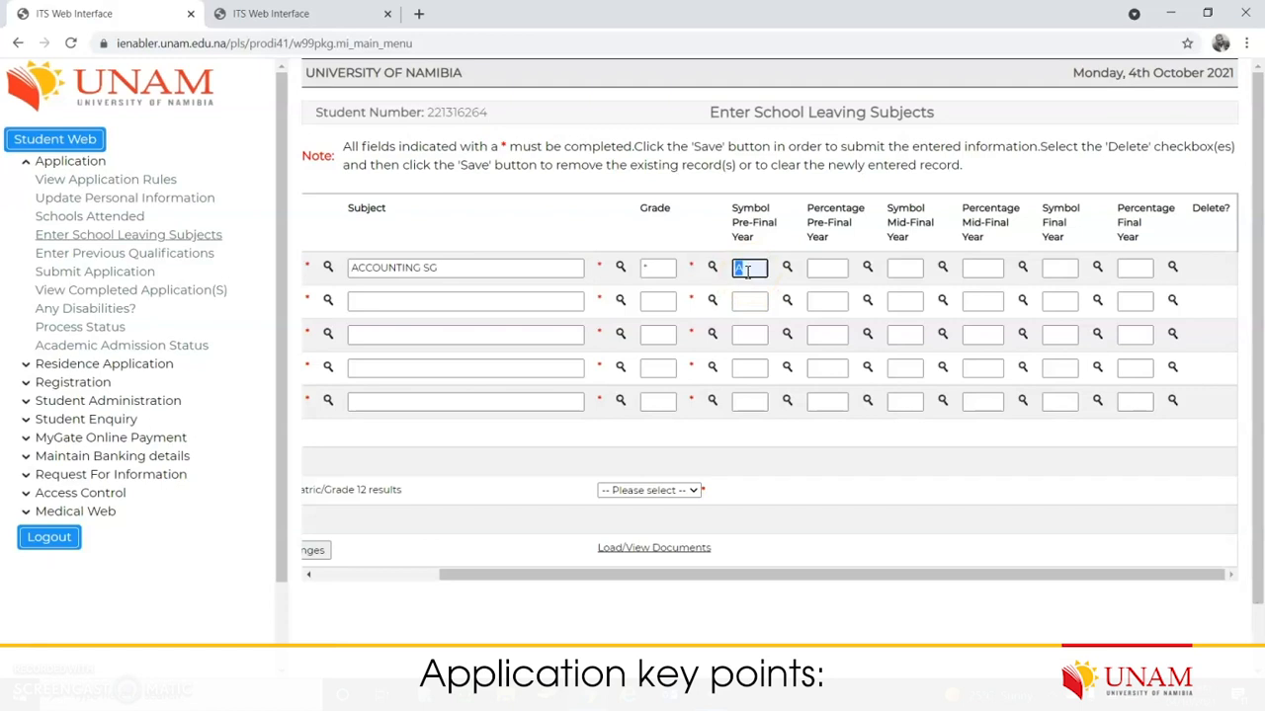
# Step: Enter 97 as the pre-final year percentage
pyautogui.click(828, 270)
pyautogui.write('97')
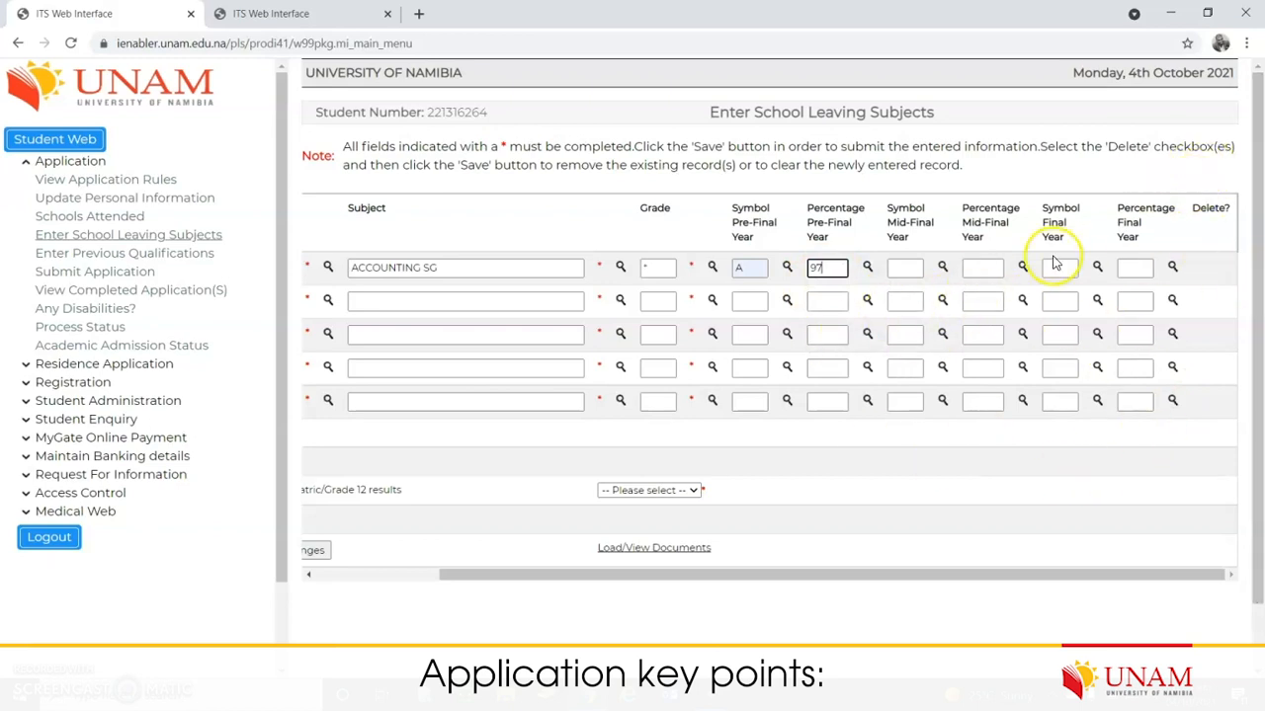
pyautogui.moveTo(915, 576); pyautogui.dragTo(747, 576)
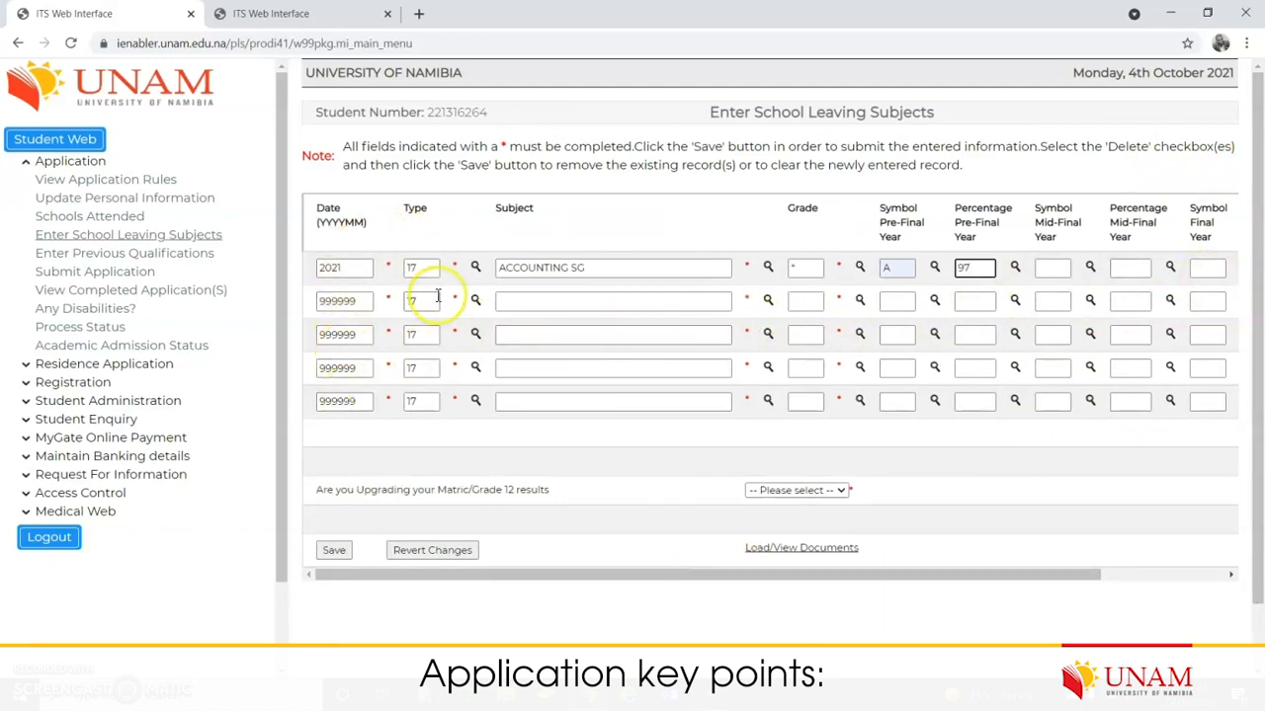
# Step: Save ACCOUNTING SG, replace the rejected symbol A with 1, and save again
pyautogui.click(333, 550)
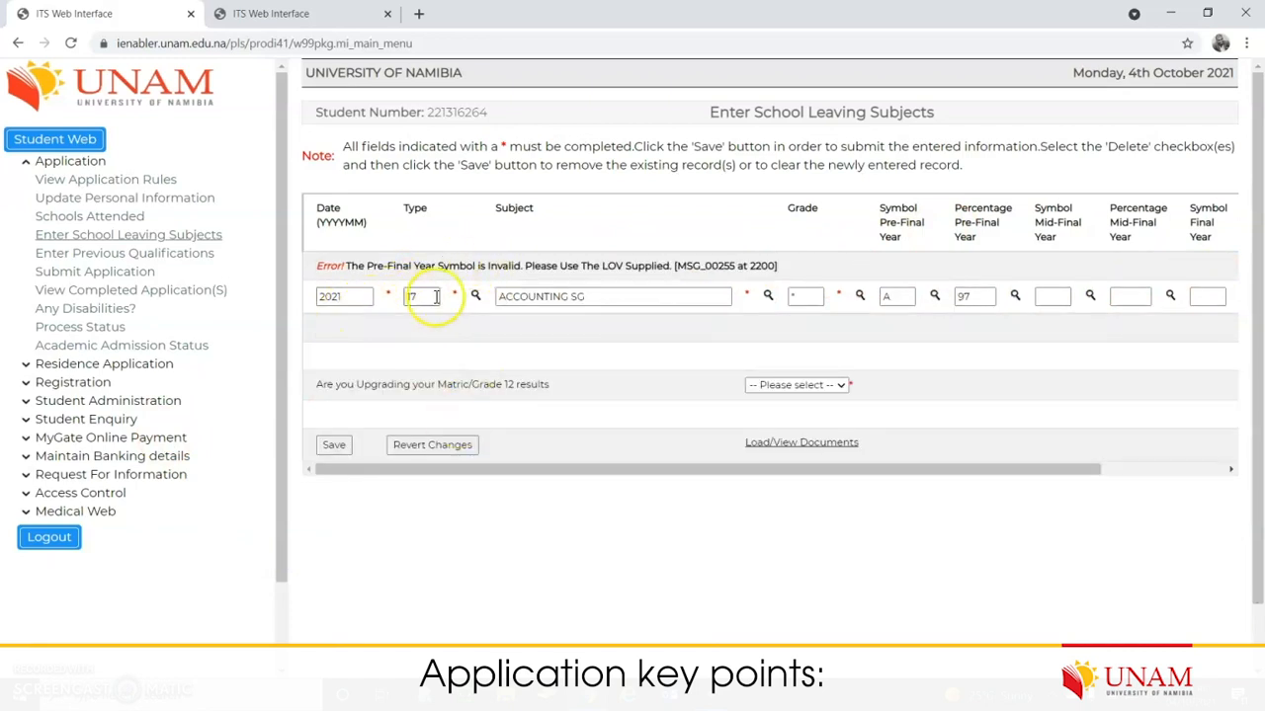
pyautogui.moveTo(349, 265); pyautogui.dragTo(681, 262)
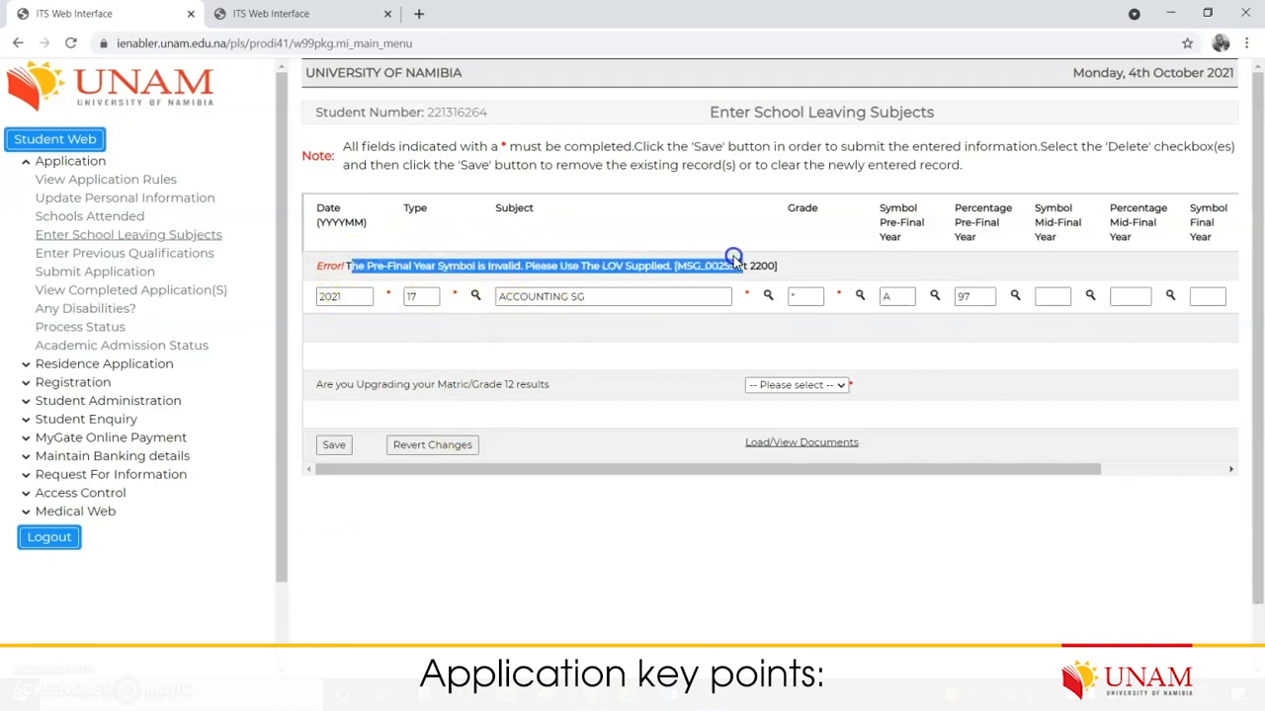
pyautogui.moveTo(892, 295); pyautogui.dragTo(862, 299)
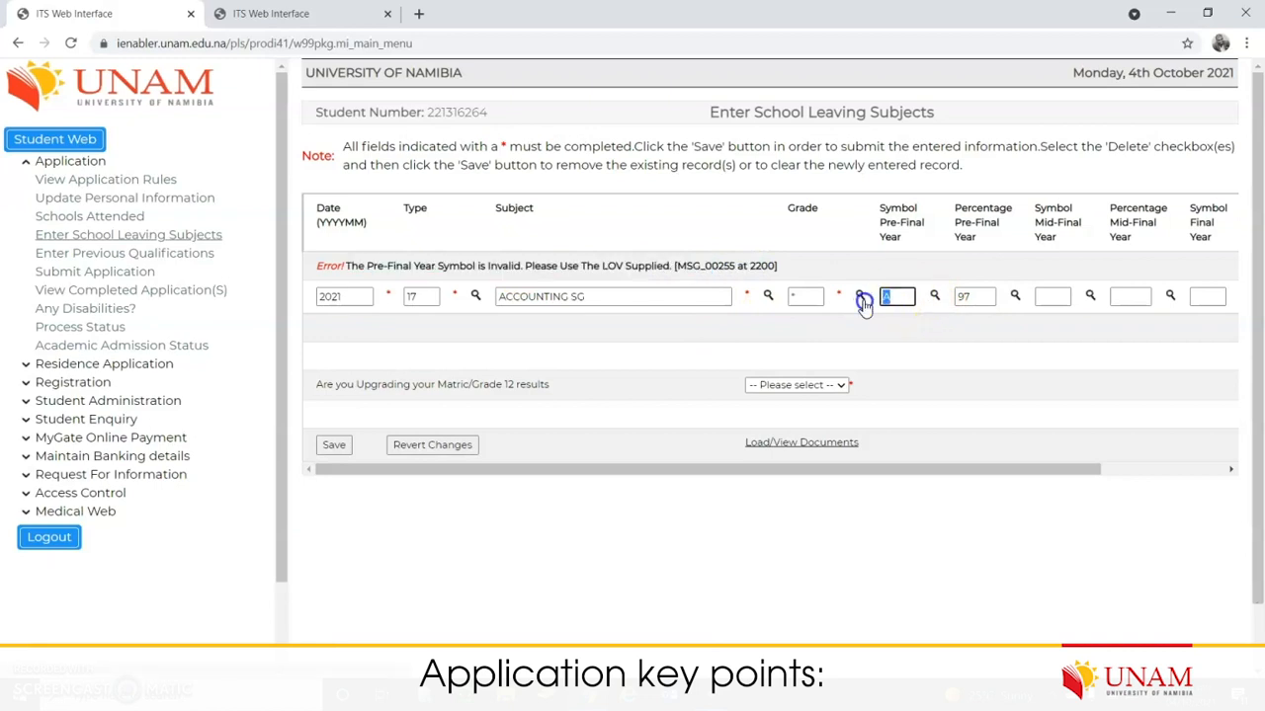
pyautogui.write('1')
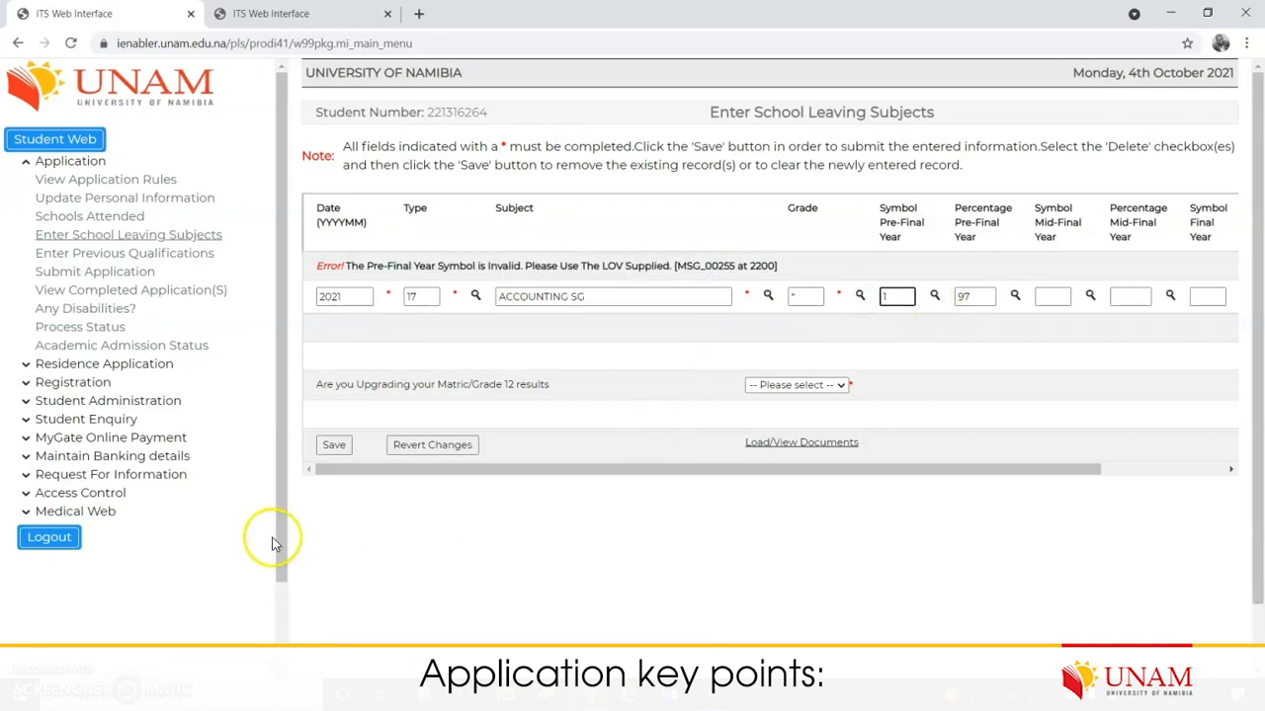
pyautogui.click(333, 444)
pyautogui.click(333, 606)
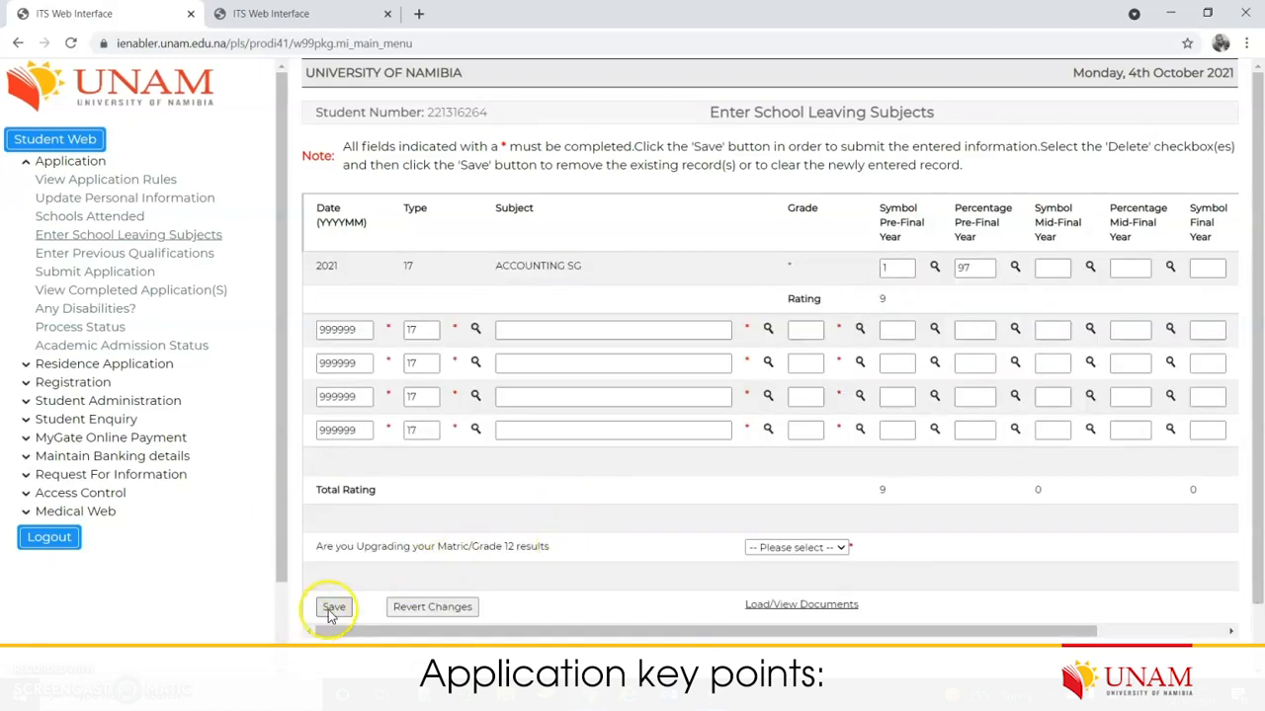
pyautogui.click(624, 271)
pyautogui.moveTo(318, 267); pyautogui.dragTo(689, 265)
pyautogui.moveTo(736, 631); pyautogui.dragTo(863, 630)
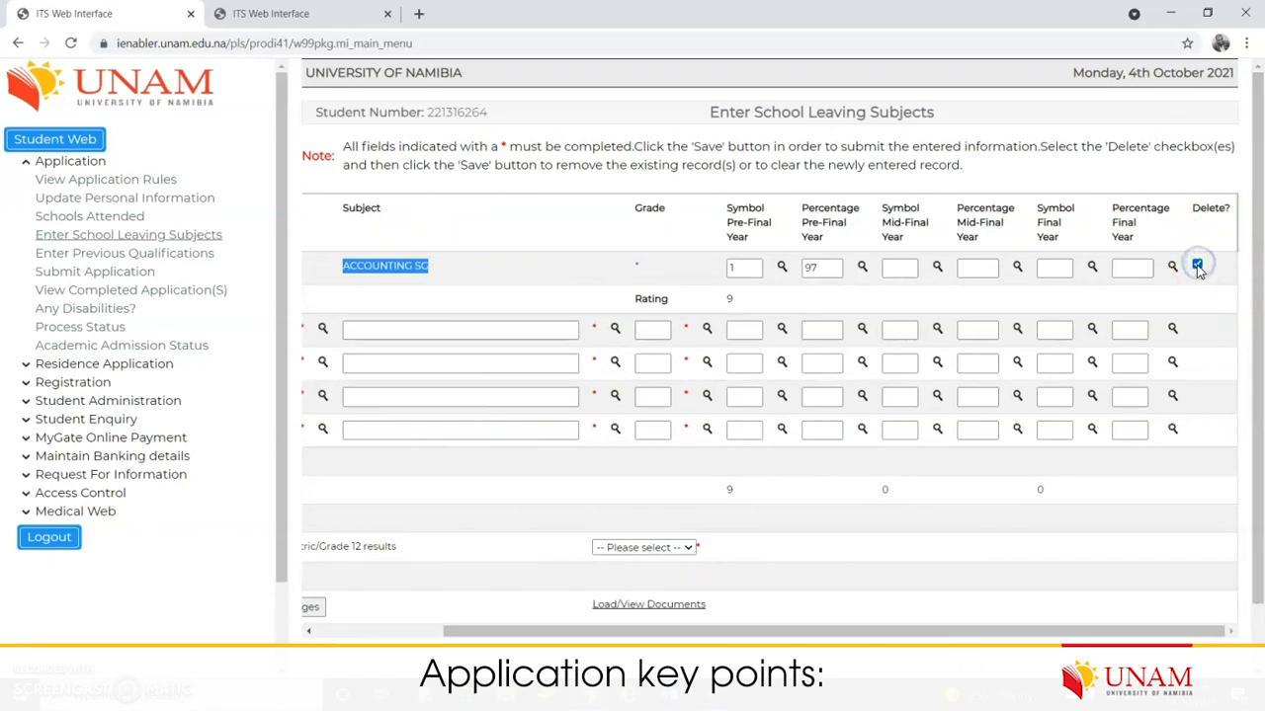
pyautogui.moveTo(615, 630); pyautogui.dragTo(339, 630)
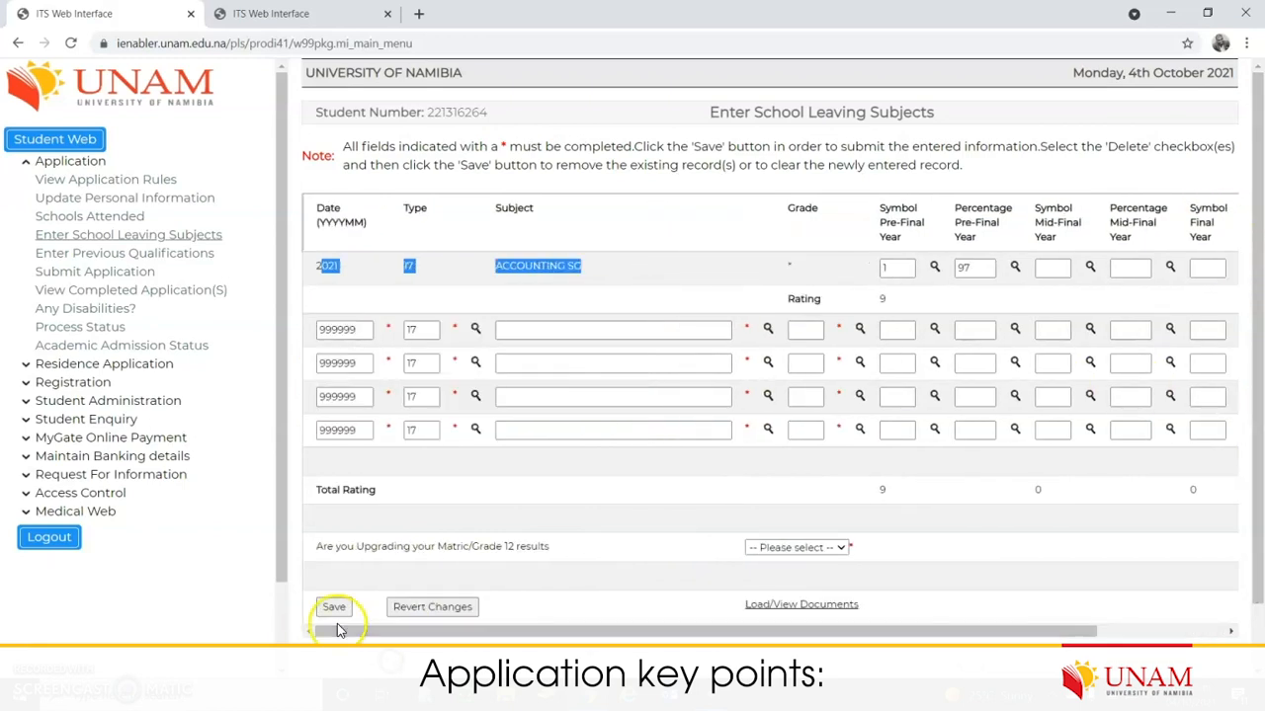
pyautogui.moveTo(425, 631); pyautogui.dragTo(733, 640)
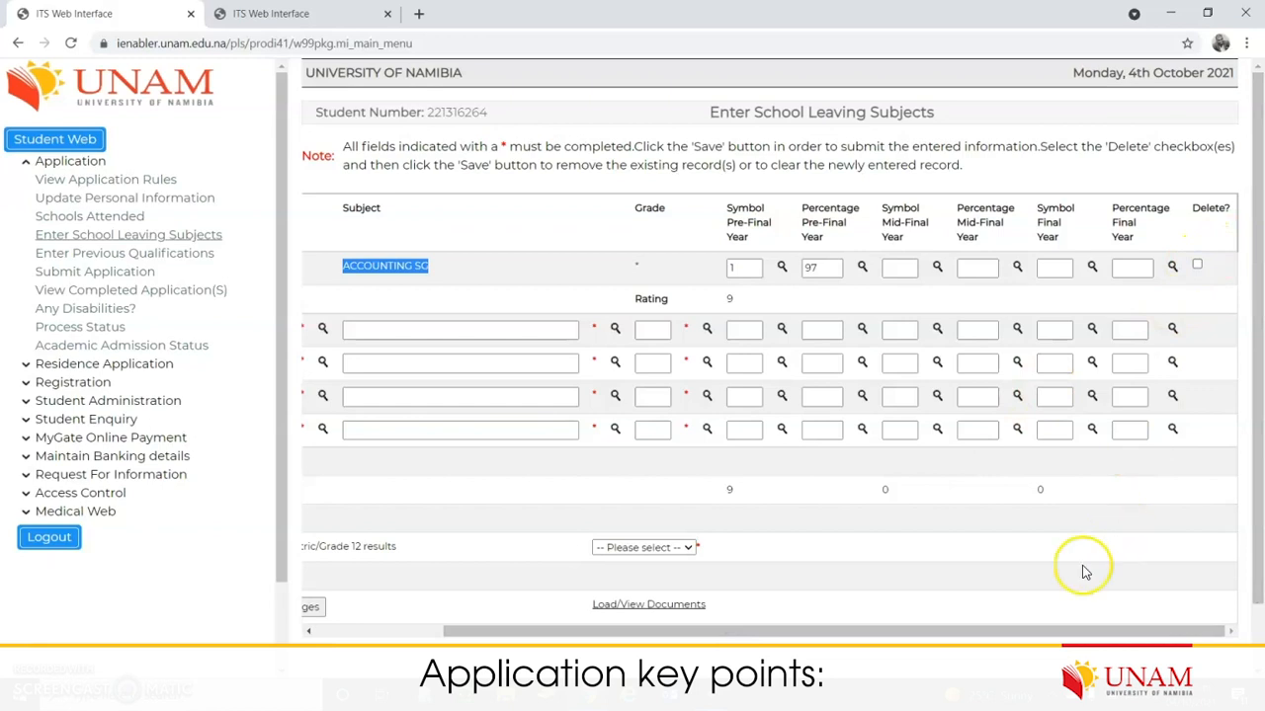
pyautogui.moveTo(879, 634); pyautogui.dragTo(733, 637)
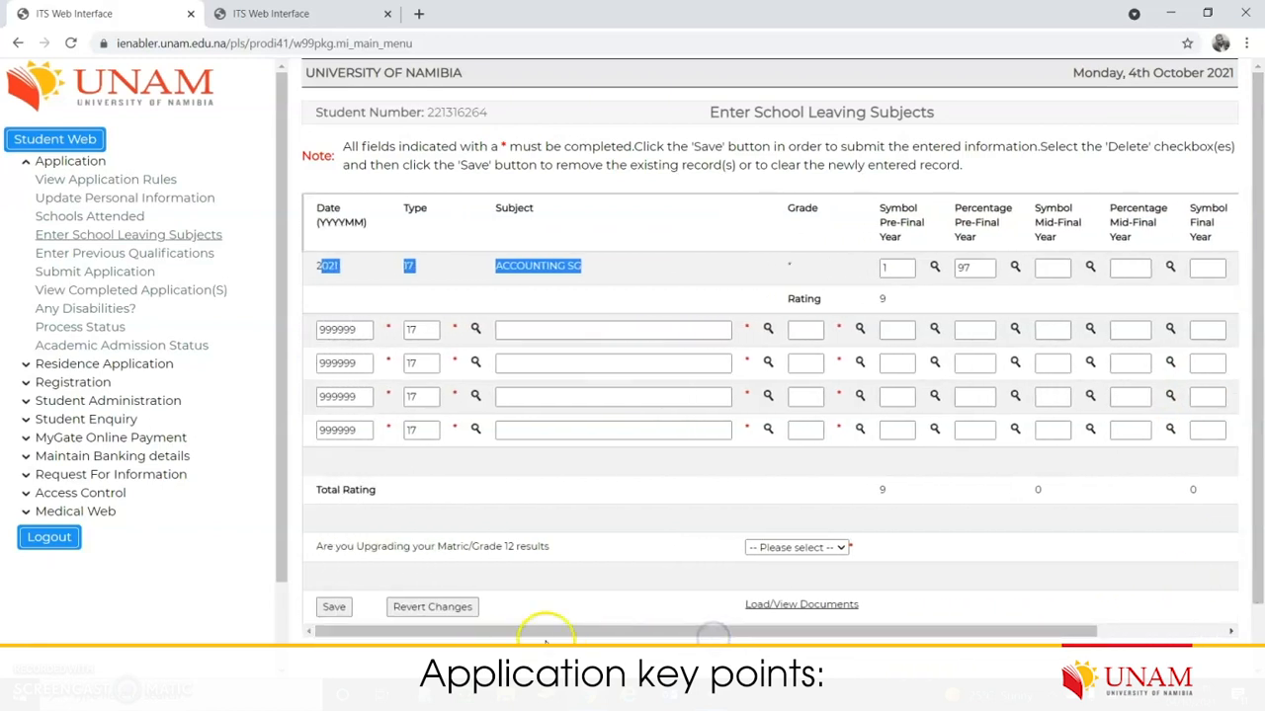
pyautogui.moveTo(559, 635); pyautogui.dragTo(766, 634)
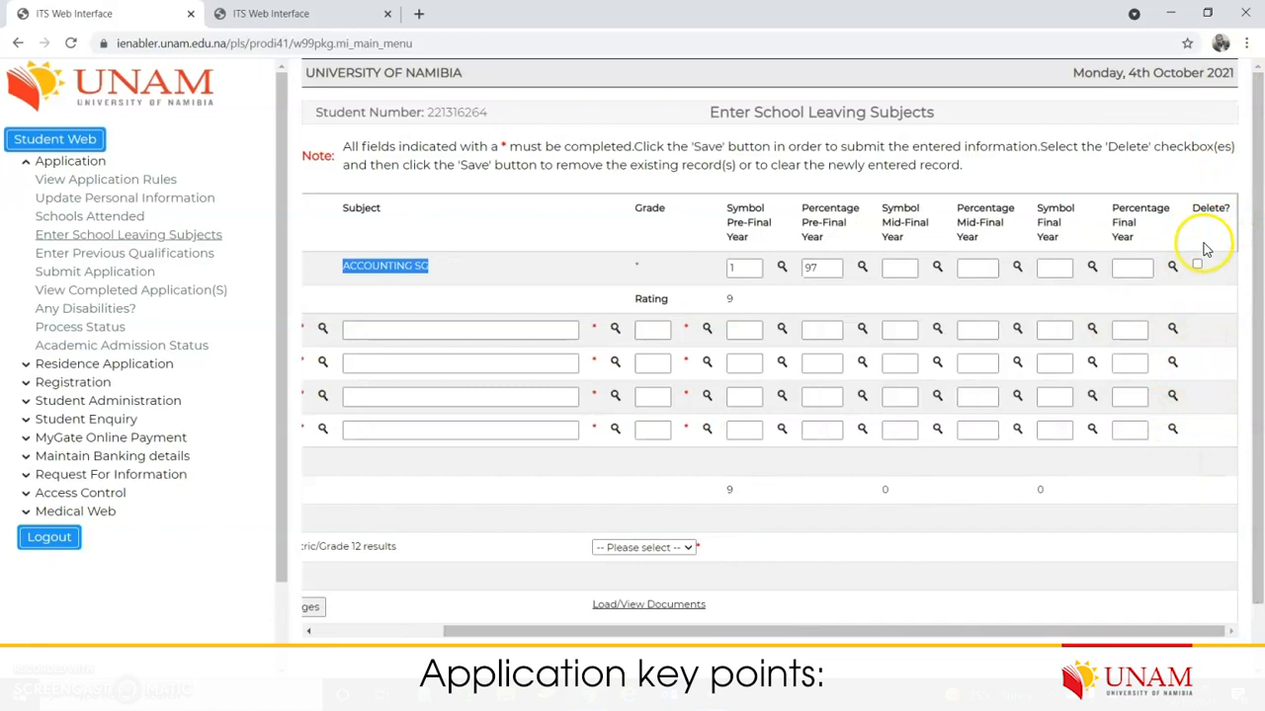
pyautogui.moveTo(870, 630); pyautogui.dragTo(607, 638)
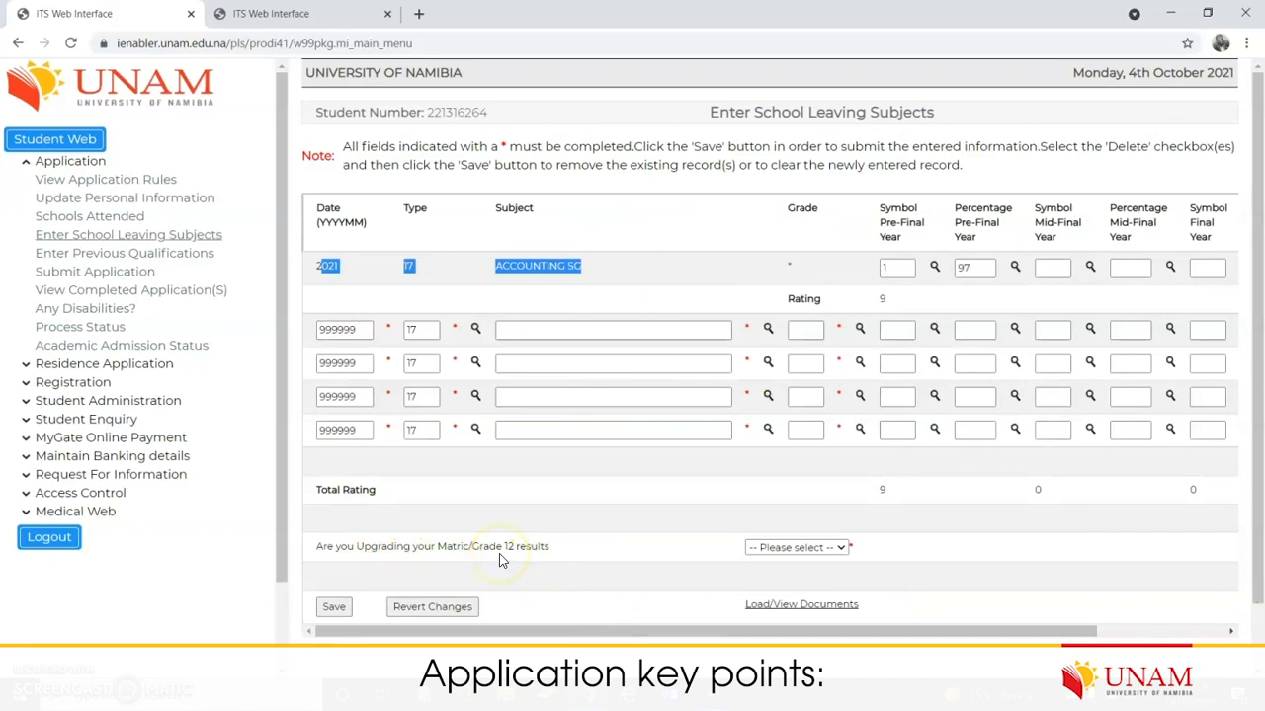
pyautogui.click(842, 548)
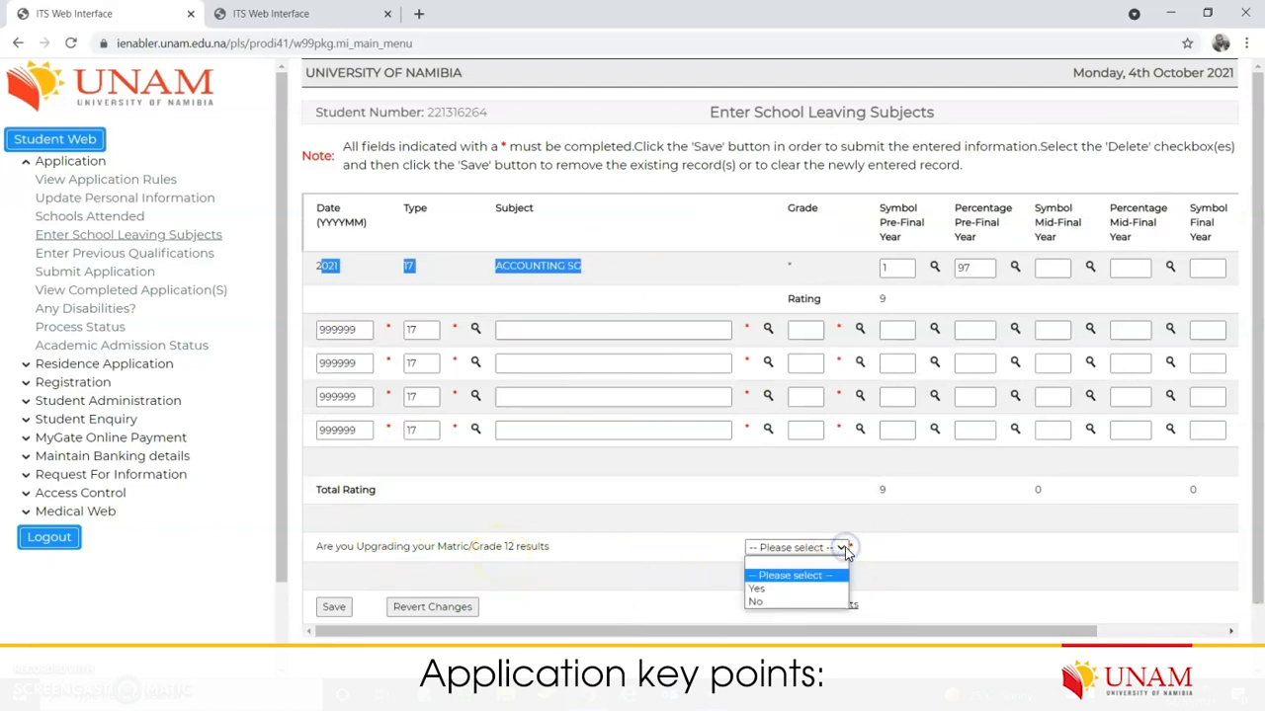
pyautogui.click(803, 602)
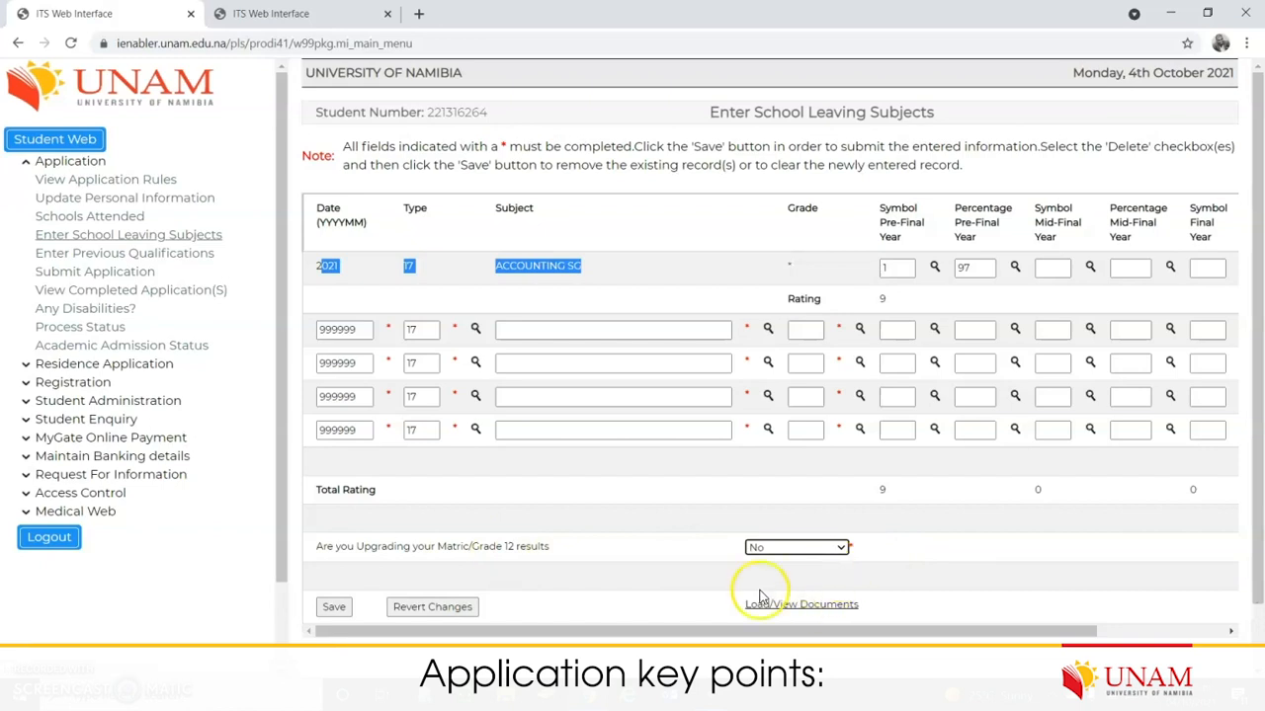
pyautogui.scroll(-1, 781, 593)
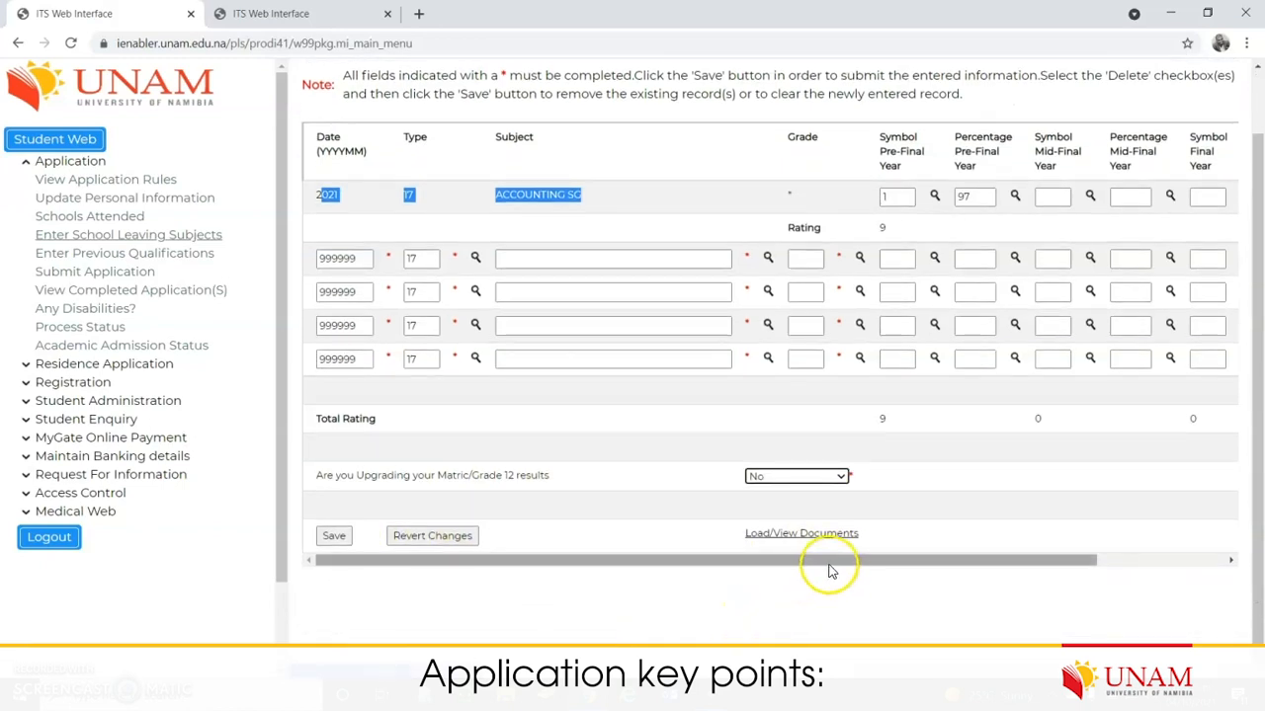
pyautogui.moveTo(721, 528); pyautogui.dragTo(826, 524)
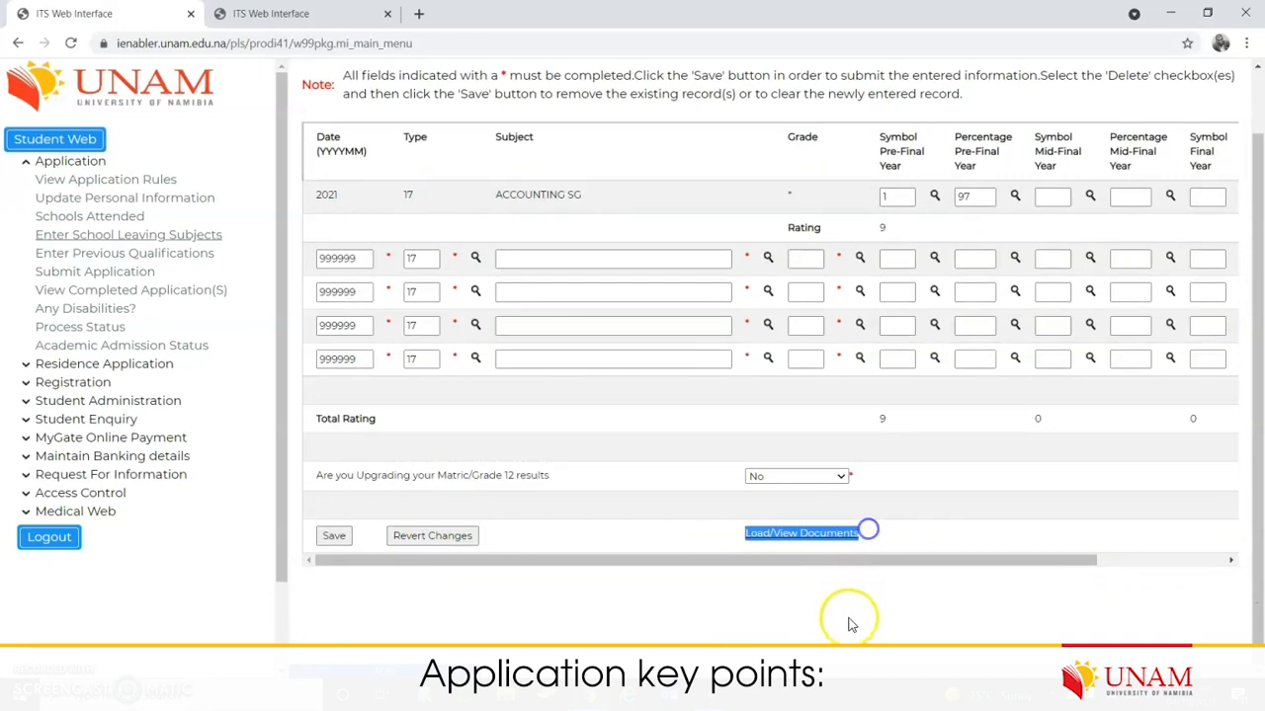
pyautogui.click(330, 535)
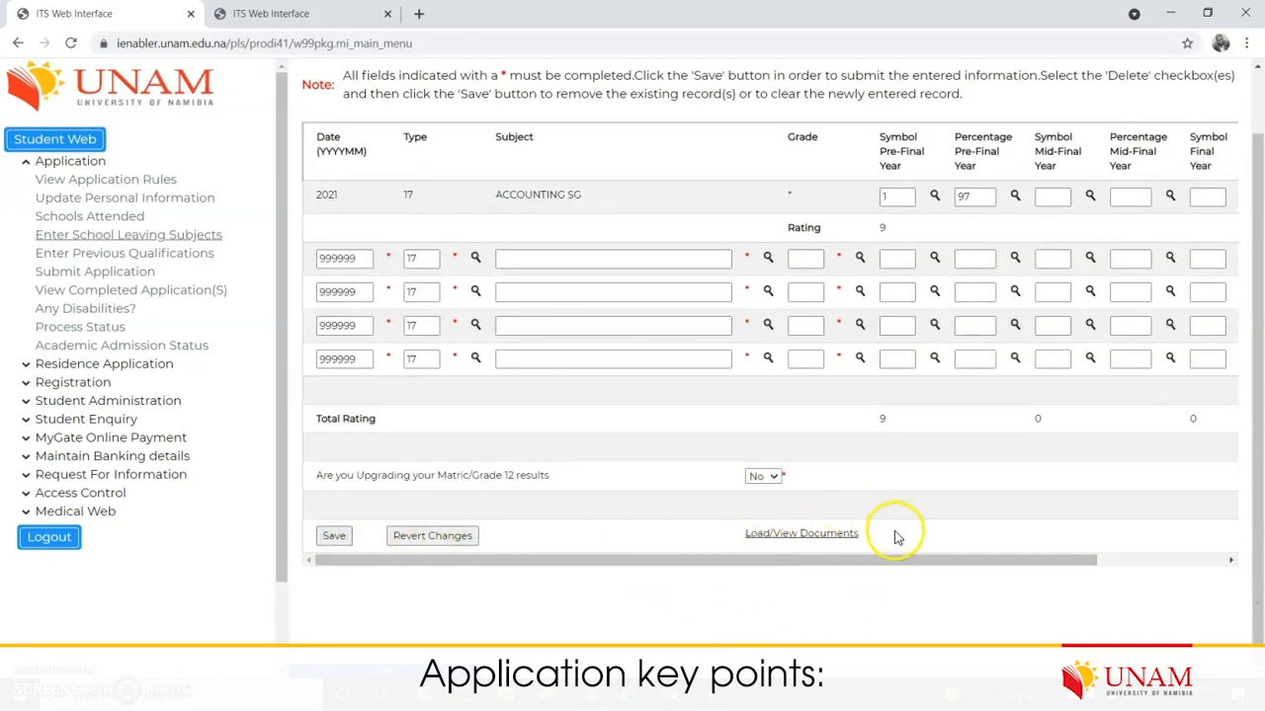
pyautogui.moveTo(896, 537); pyautogui.dragTo(775, 537)
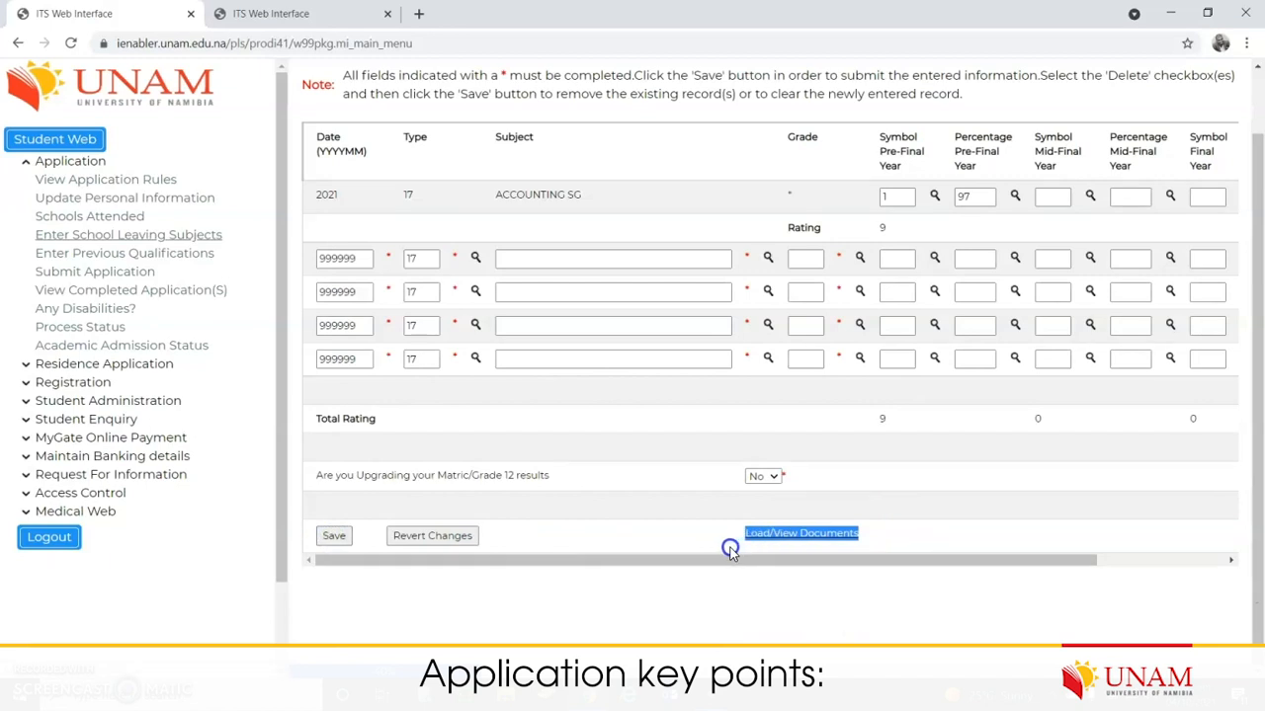
pyautogui.click(683, 540)
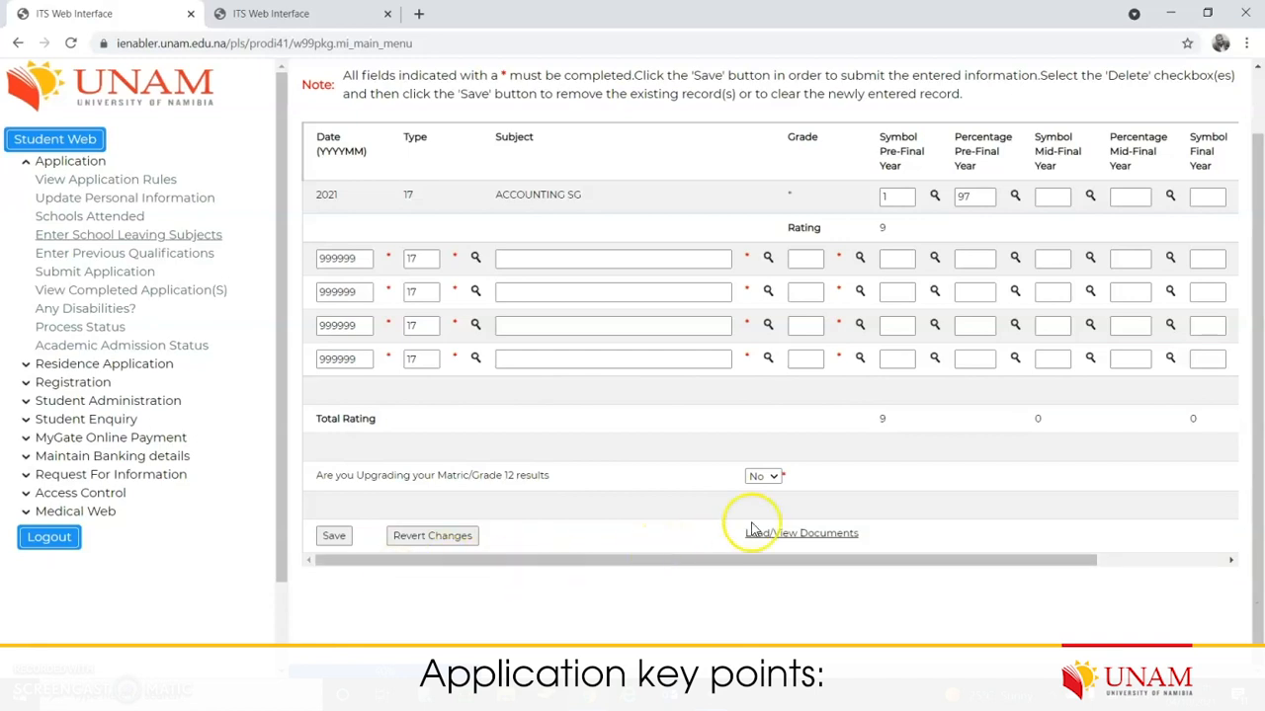
# Step: Start a document upload and pick the ID file from the Application Documents folder
pyautogui.click(798, 539)
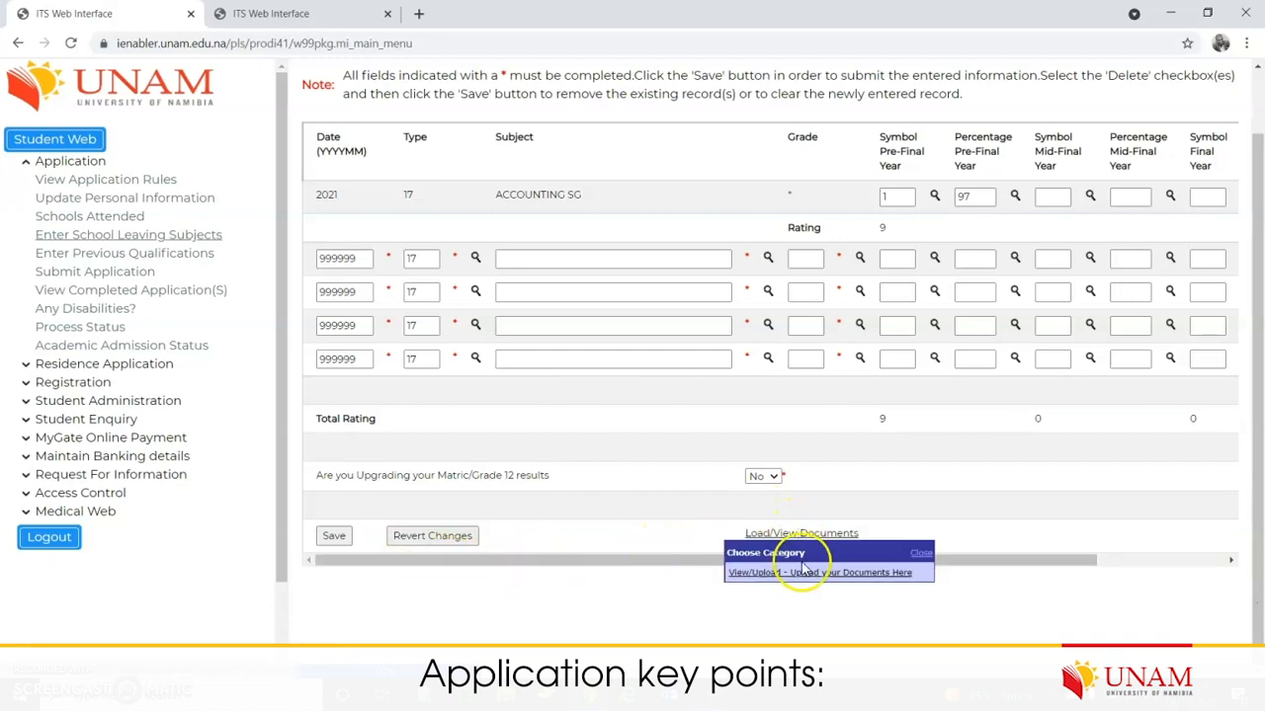
pyautogui.click(810, 573)
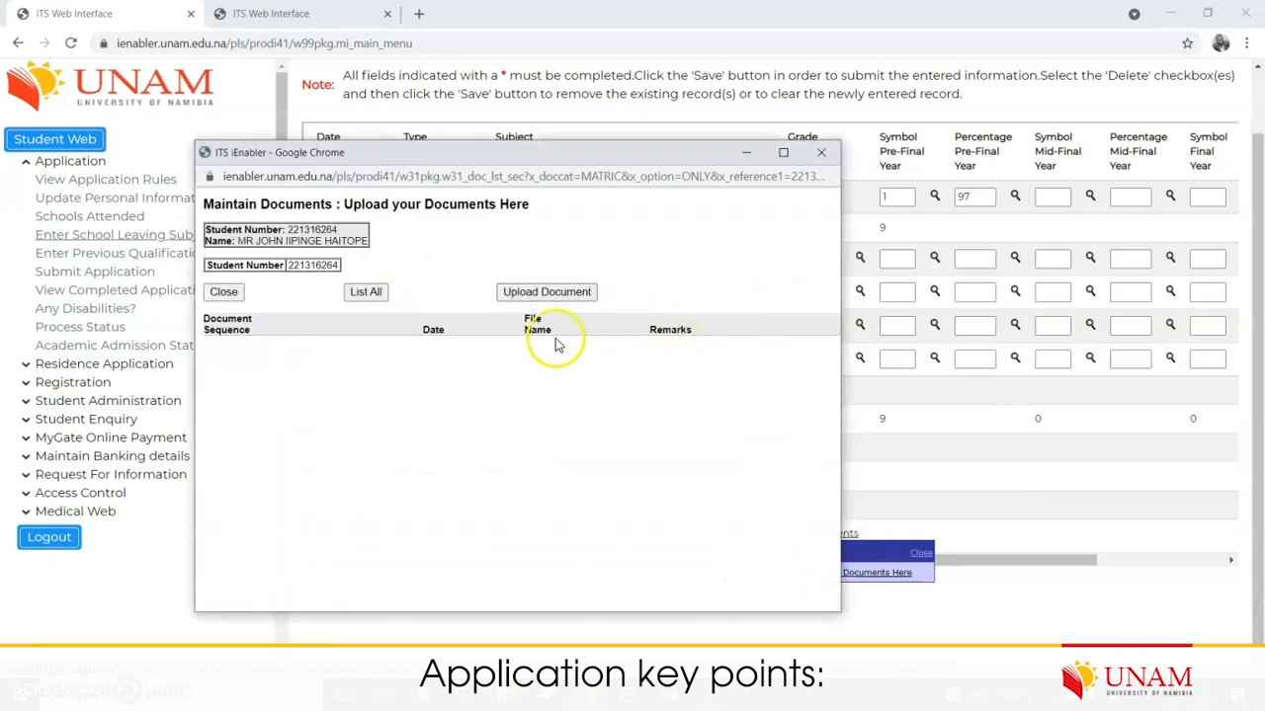
pyautogui.click(578, 292)
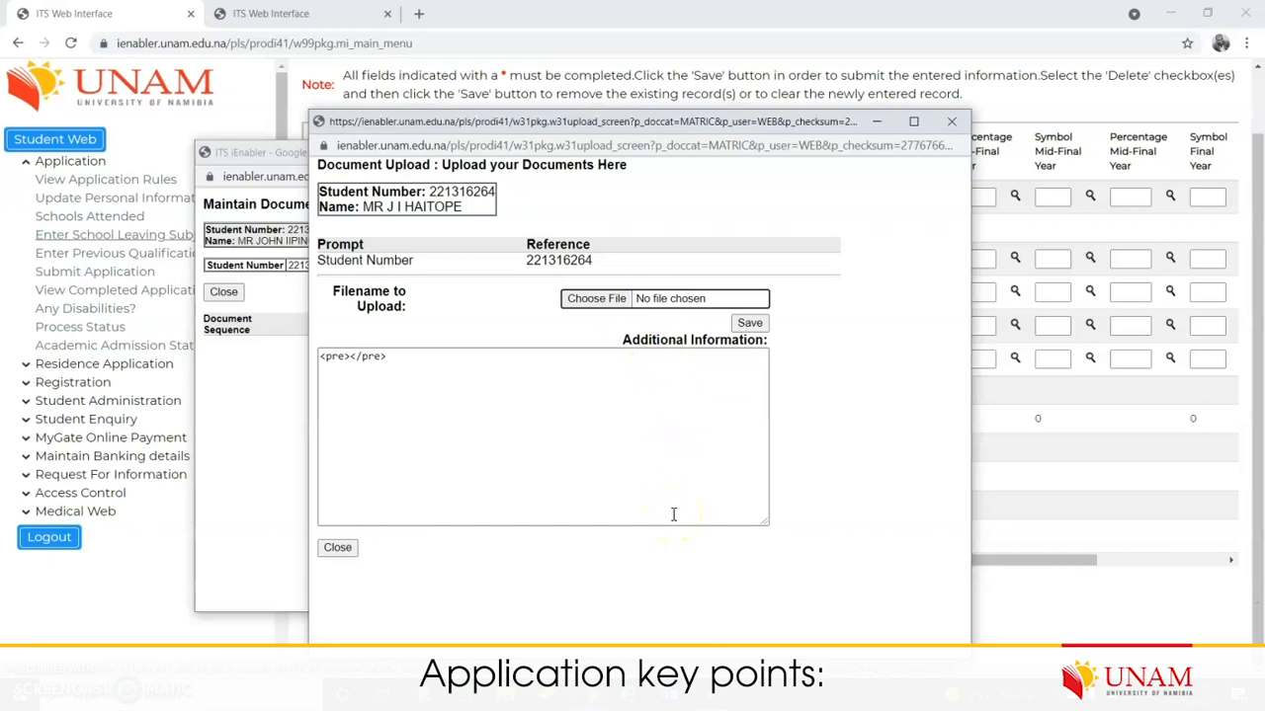
pyautogui.click(610, 301)
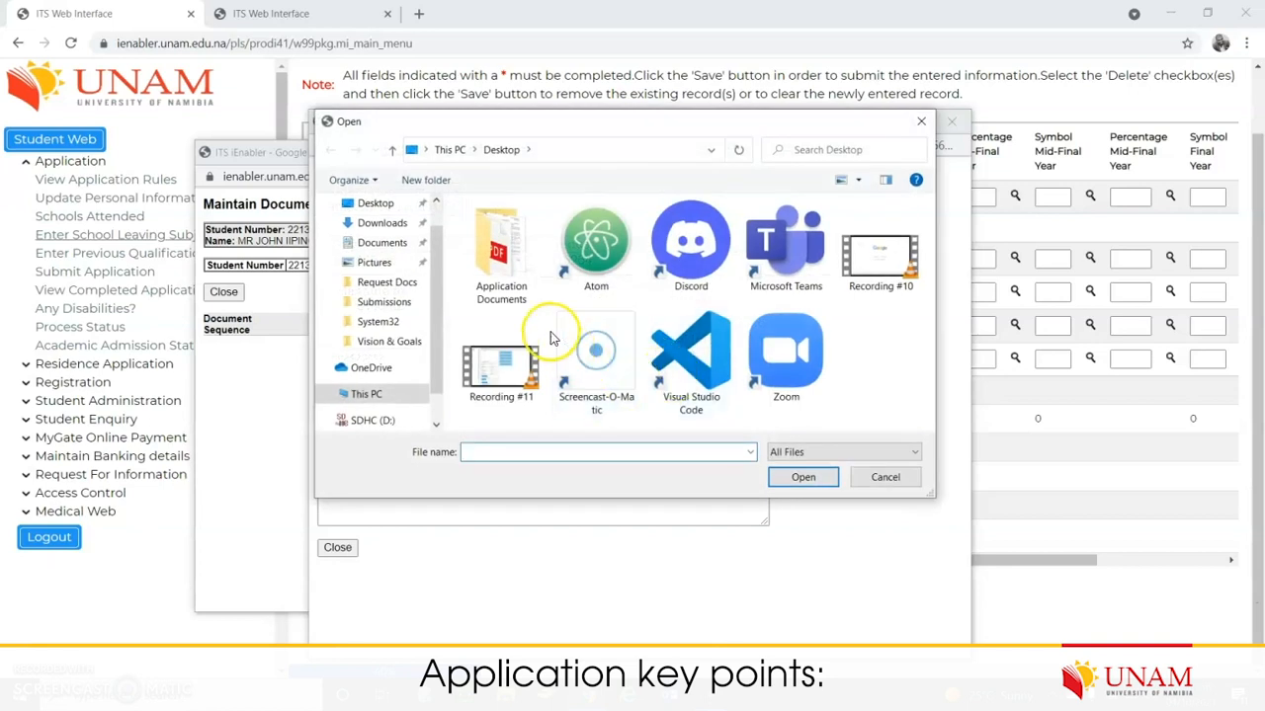
pyautogui.doubleClick(509, 271)
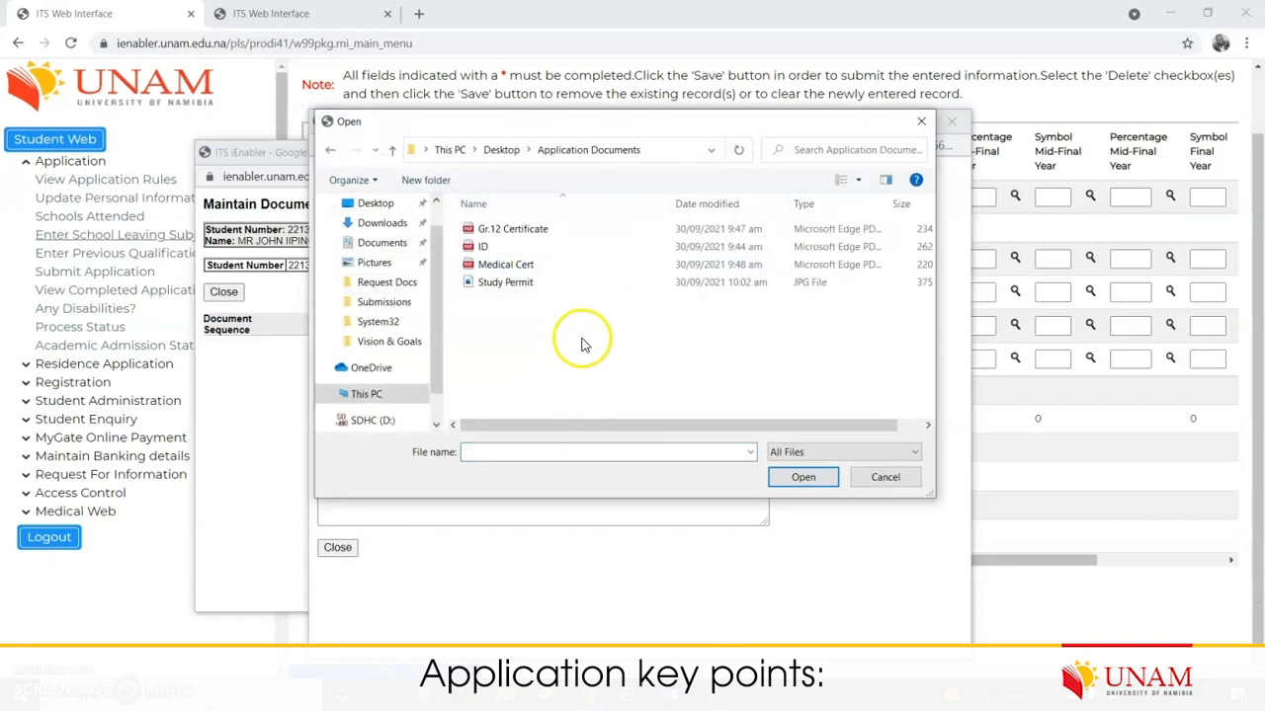
pyautogui.click(537, 229)
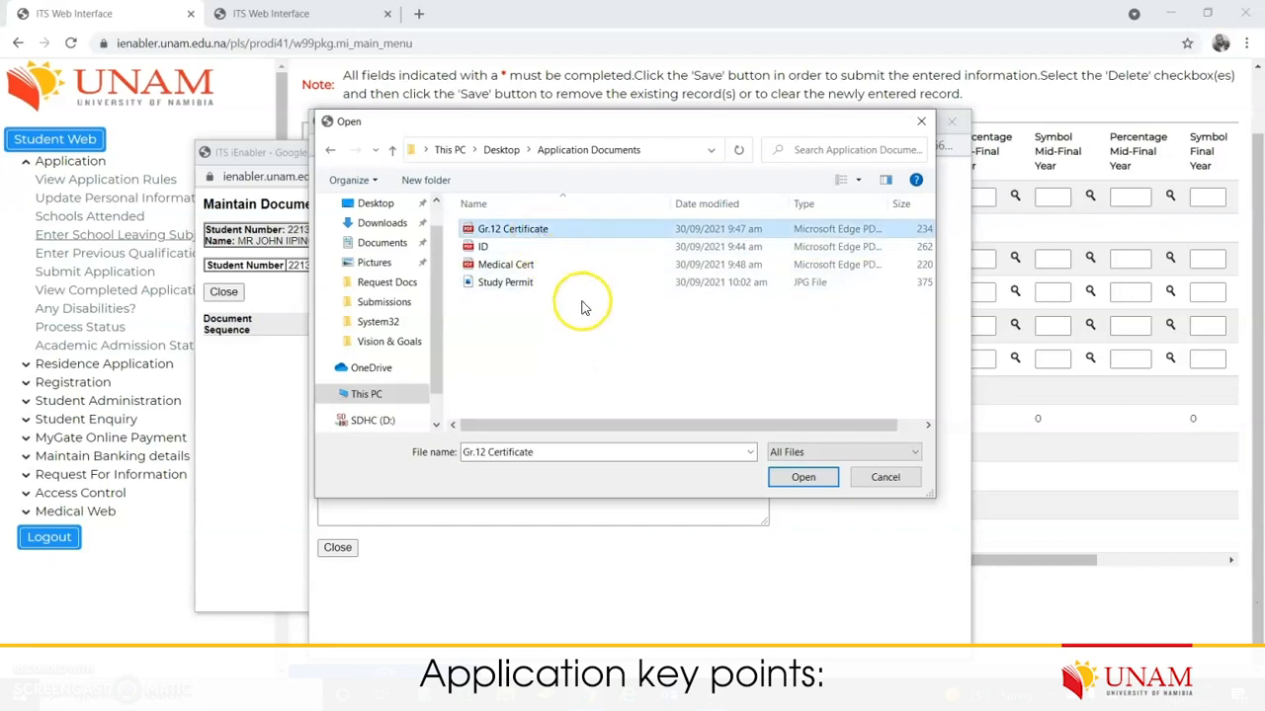
pyautogui.click(509, 246)
pyautogui.click(514, 265)
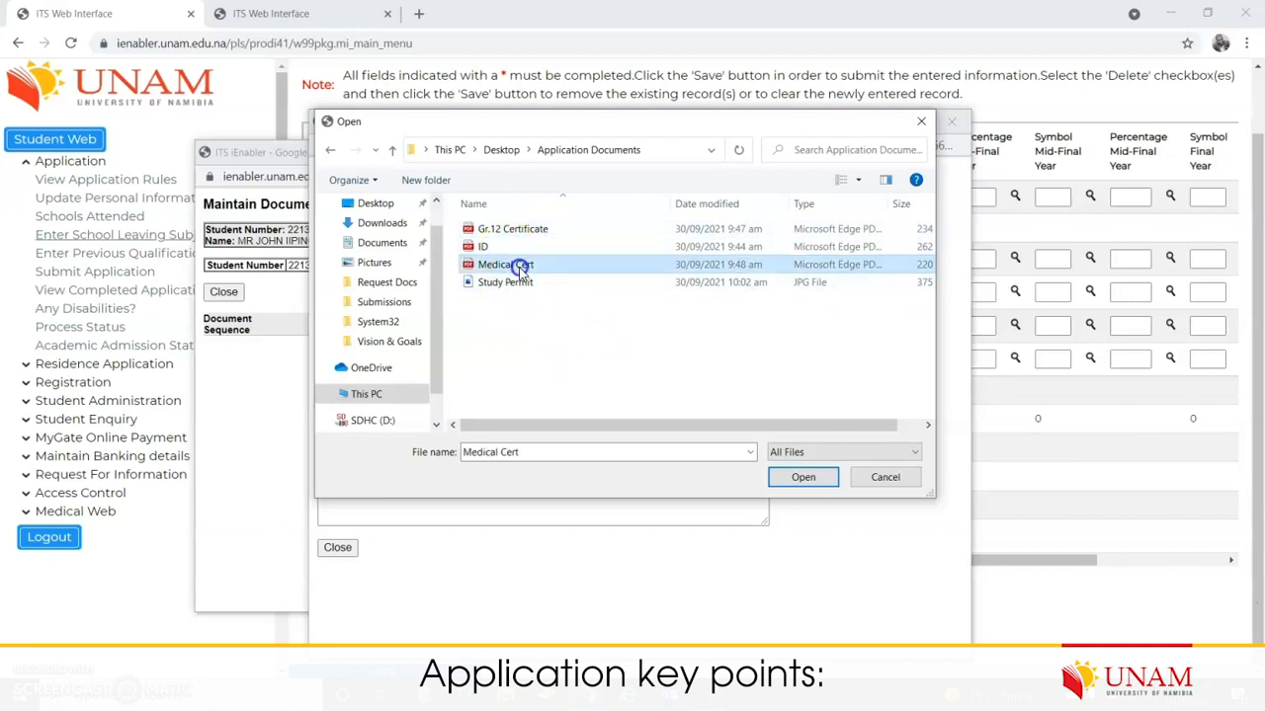
pyautogui.click(519, 284)
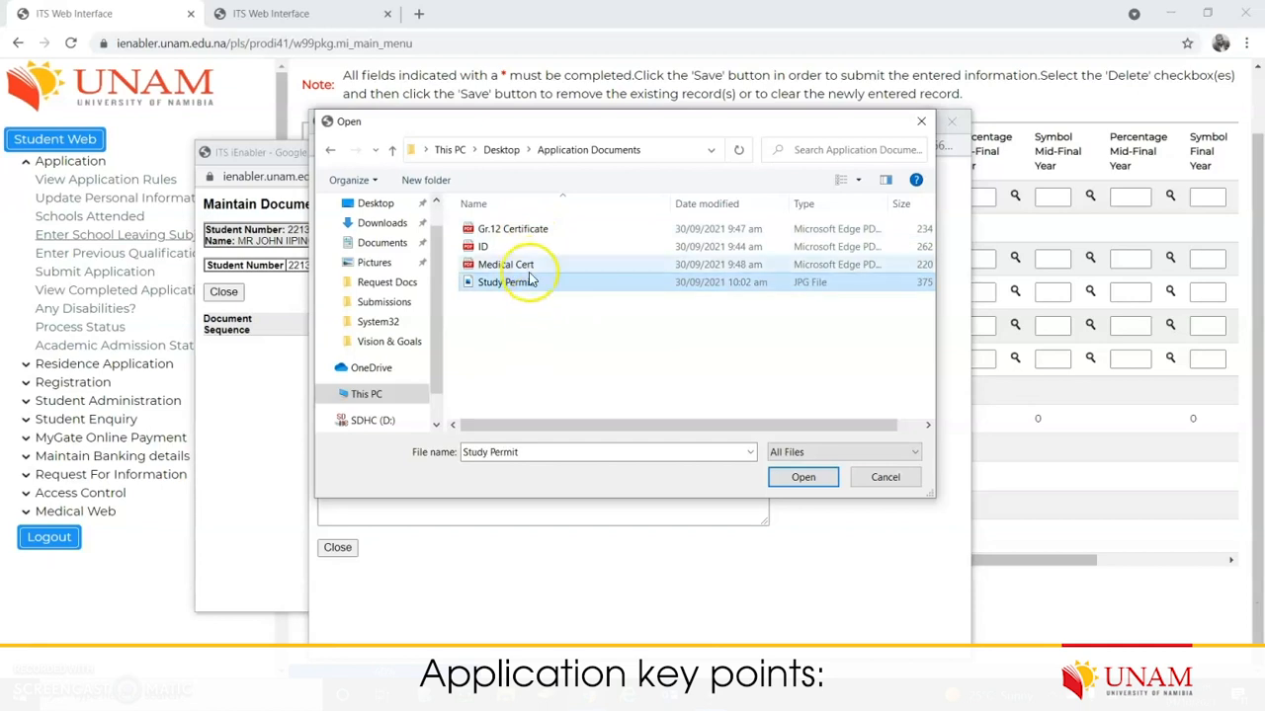
pyautogui.doubleClick(507, 246)
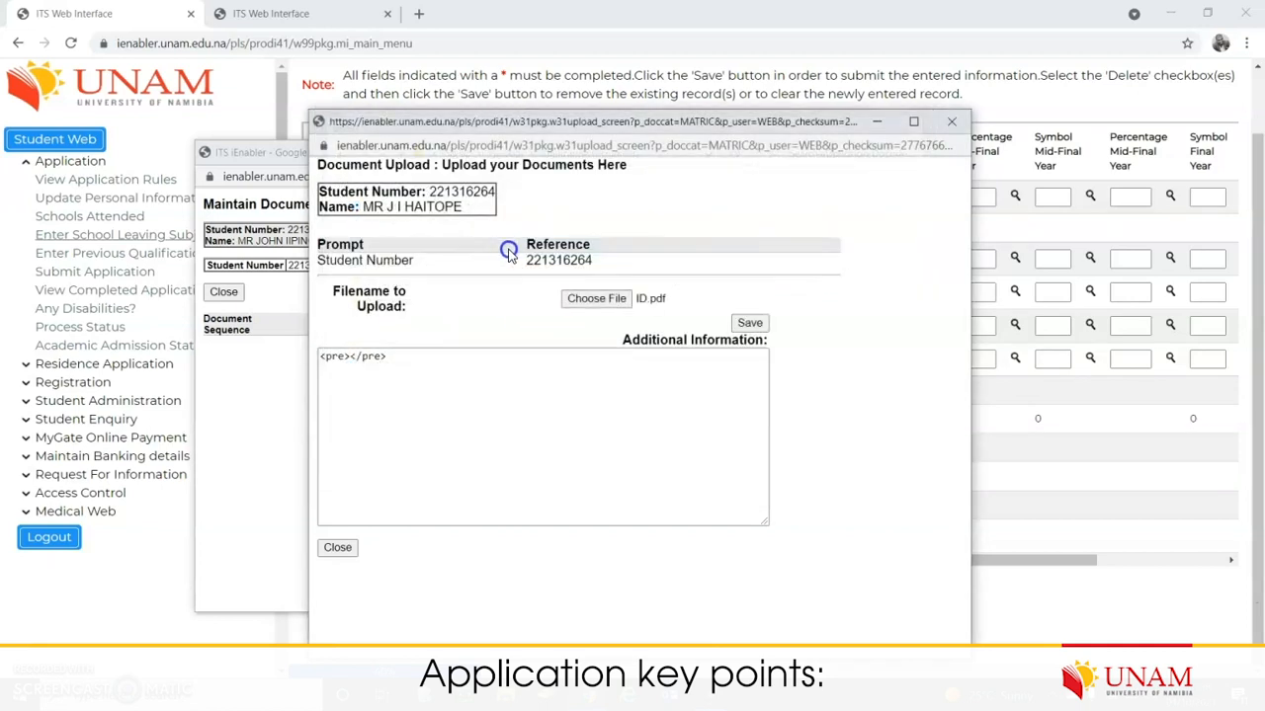
# Step: Add the remark ID, save the upload, and list all documents
pyautogui.click(348, 357)
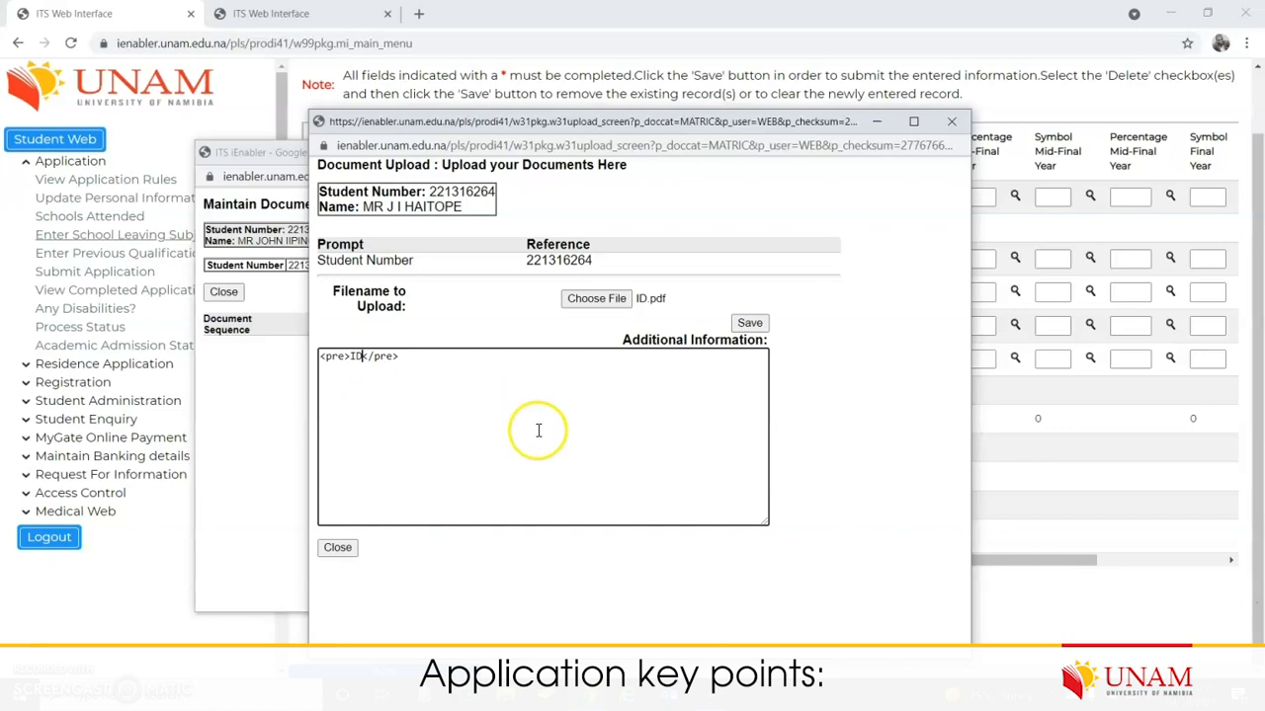
pyautogui.click(750, 324)
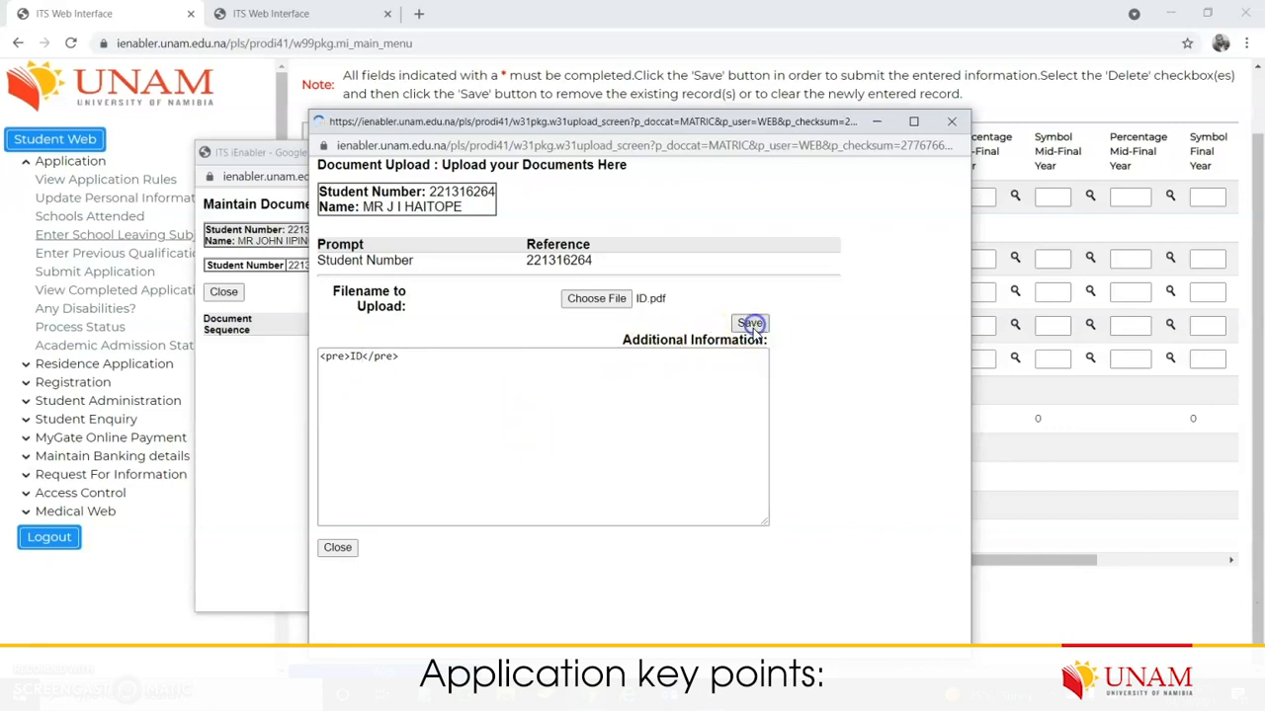
pyautogui.click(643, 431)
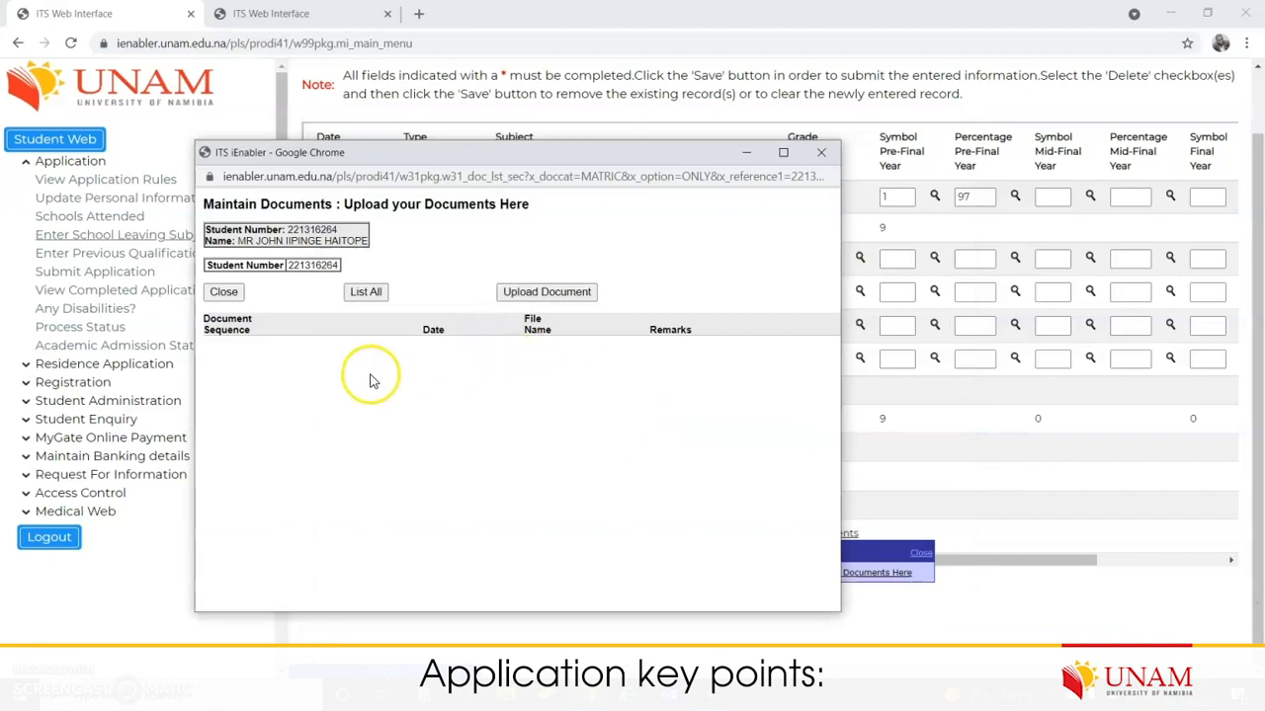
pyautogui.moveTo(227, 365); pyautogui.dragTo(730, 370)
pyautogui.click(625, 422)
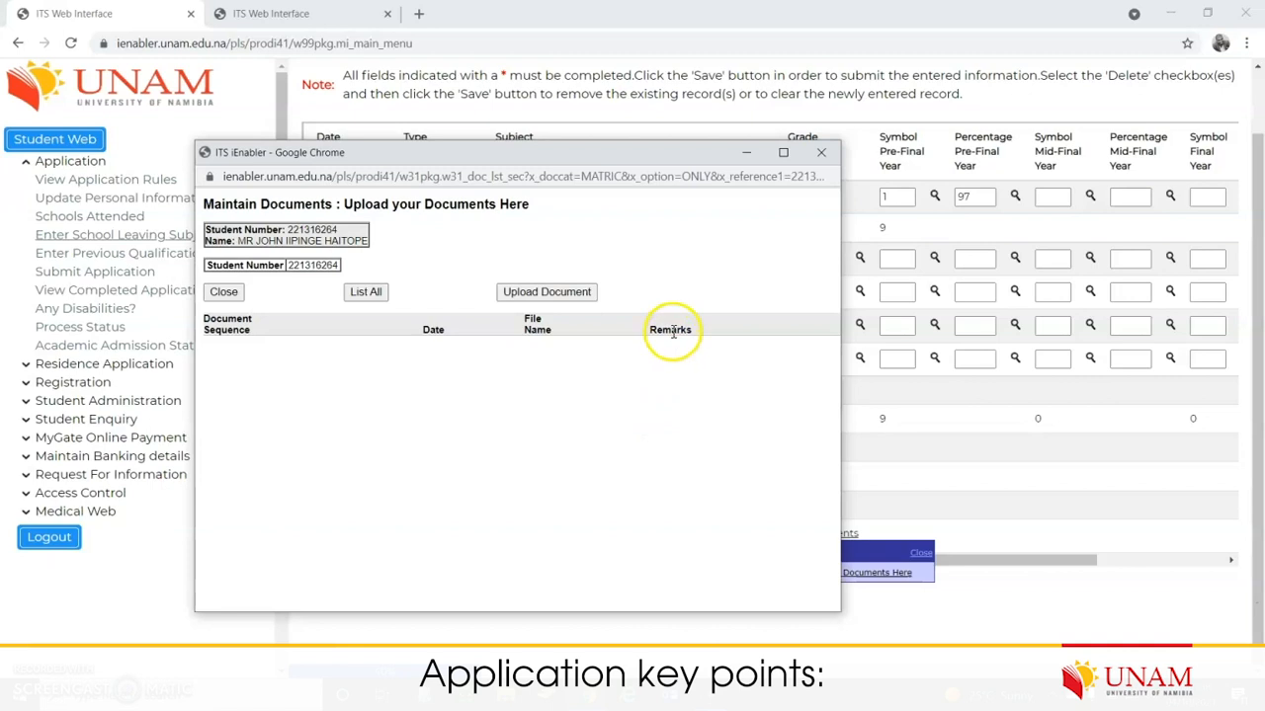
pyautogui.click(366, 292)
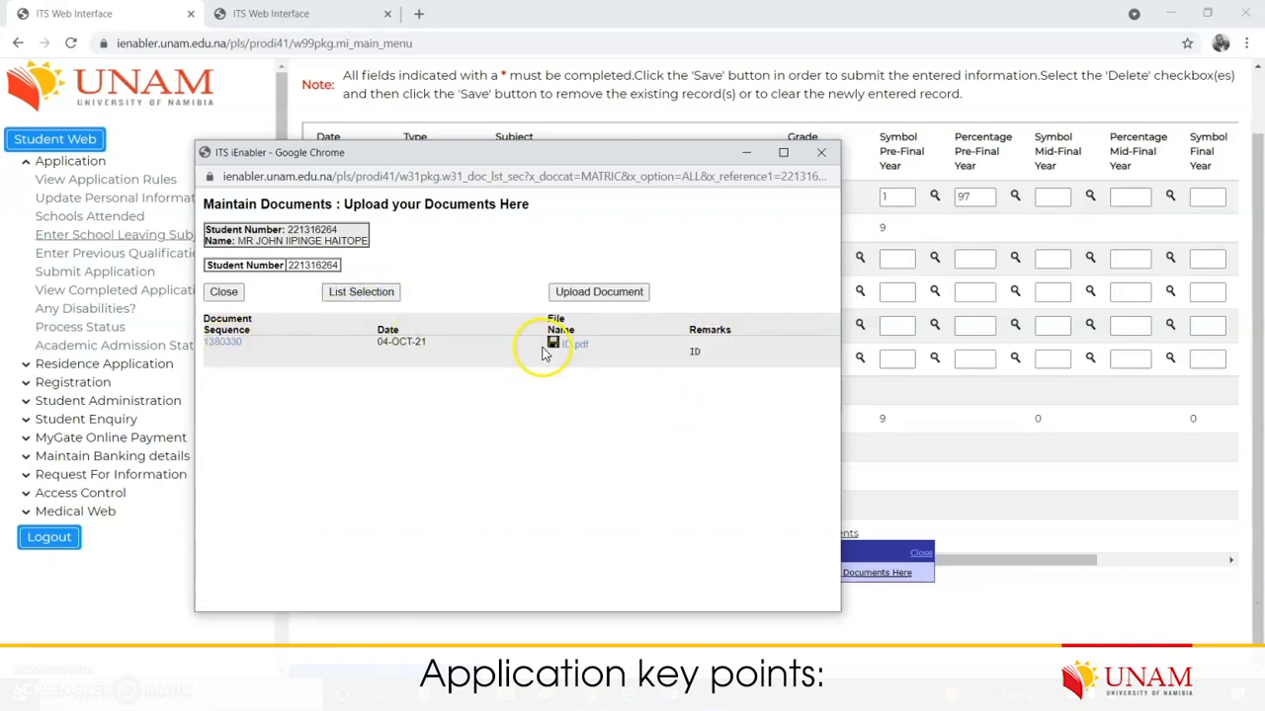
# Step: Choose the Gr.12 Certificate file and add the remark 'Grade 12 Certificate'
pyautogui.click(619, 296)
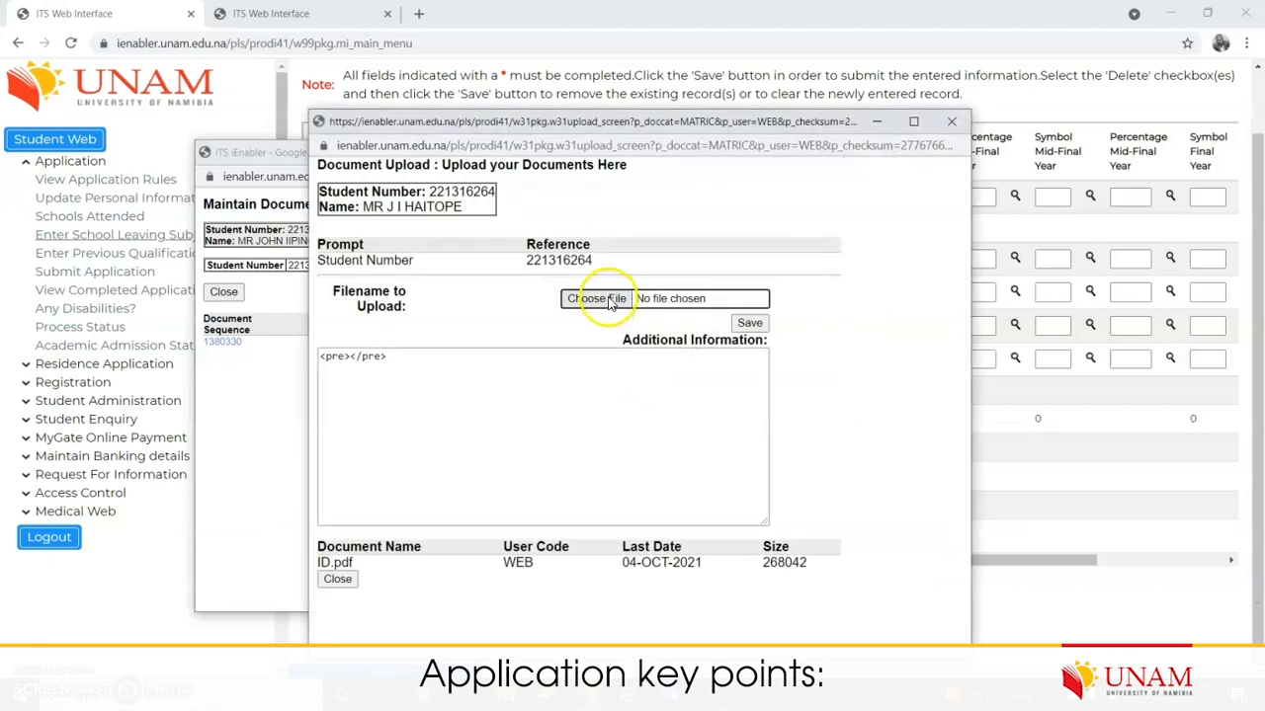
pyautogui.click(601, 300)
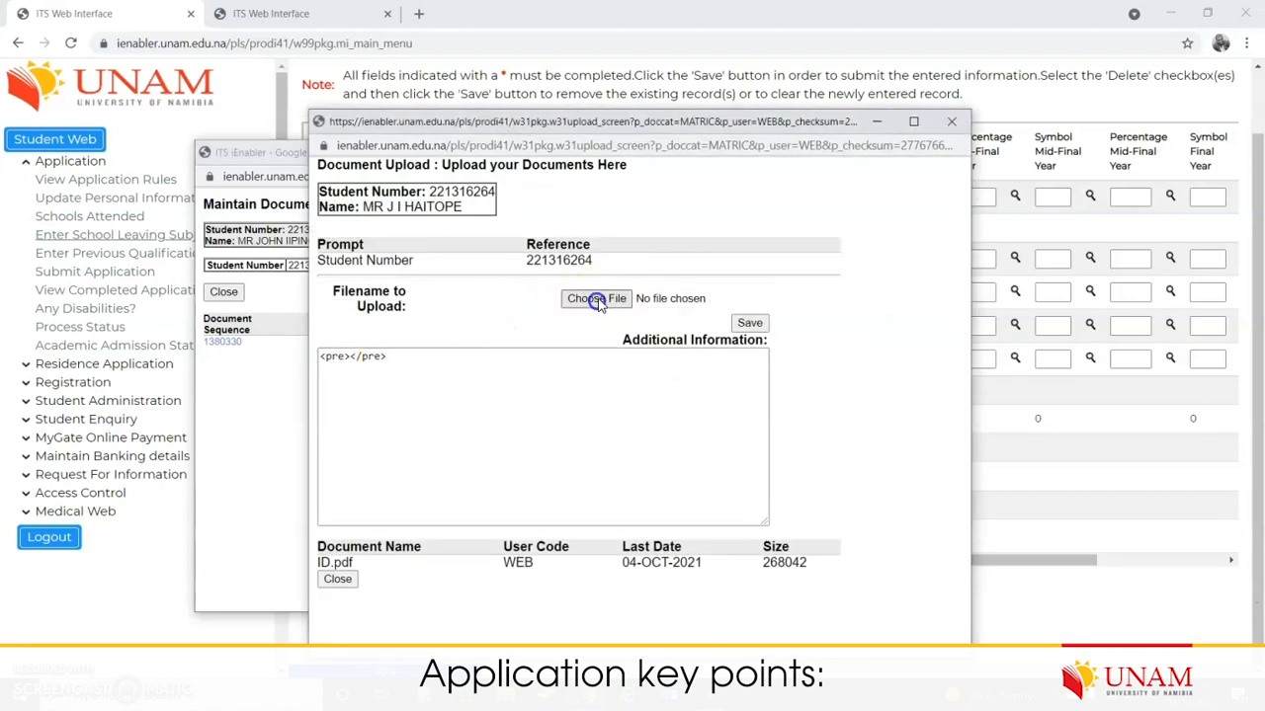
pyautogui.doubleClick(523, 231)
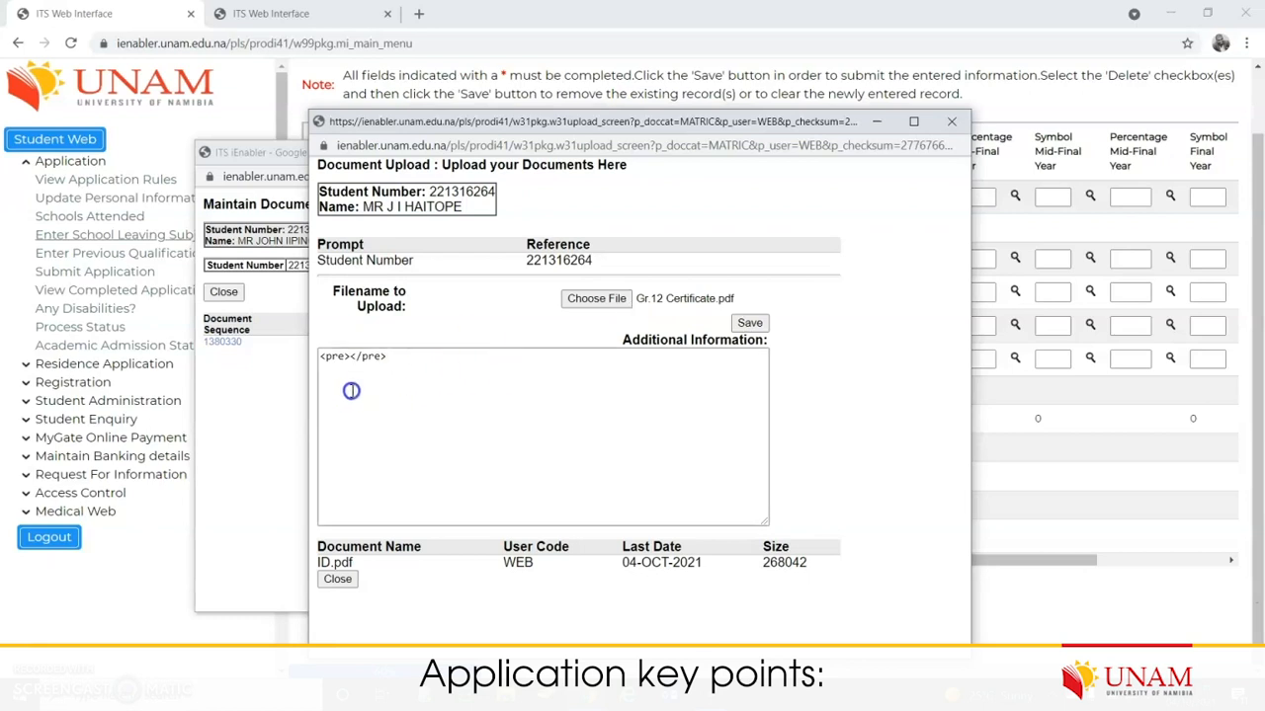
pyautogui.click(352, 355)
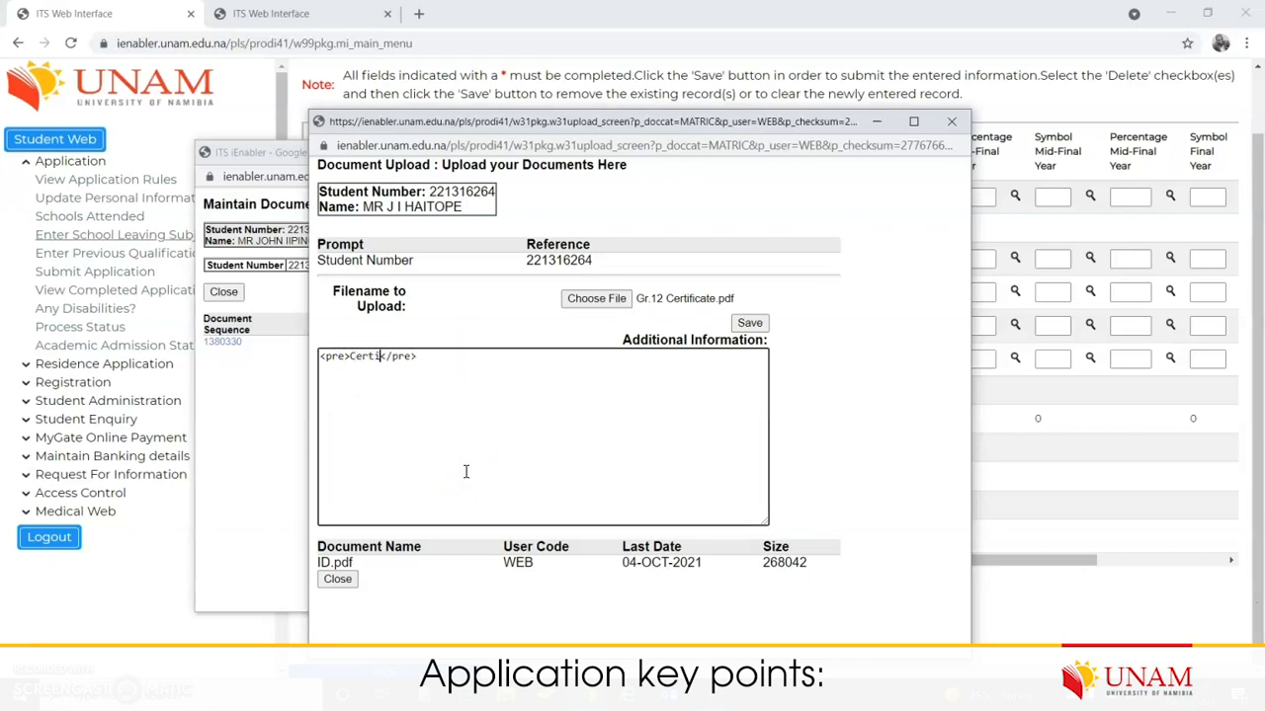
pyautogui.write('Grade 12')
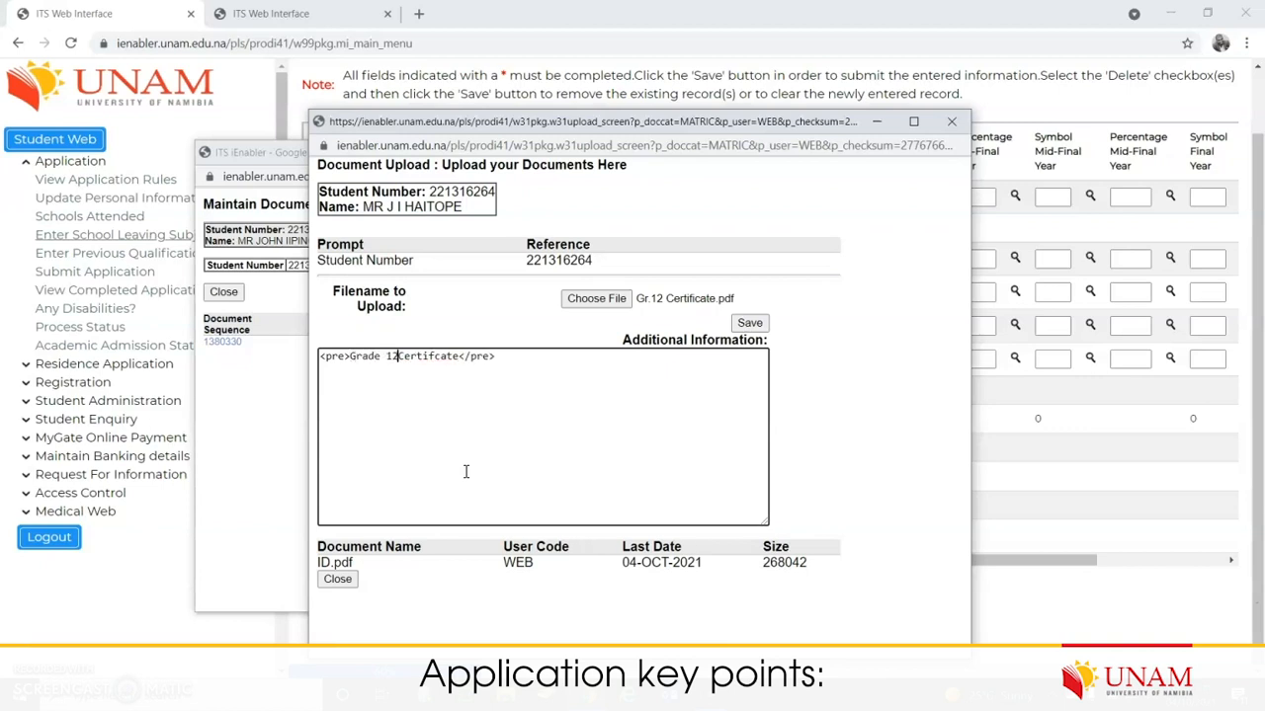
pyautogui.doubleClick(419, 357)
pyautogui.rightClick(419, 357)
pyautogui.click(460, 362)
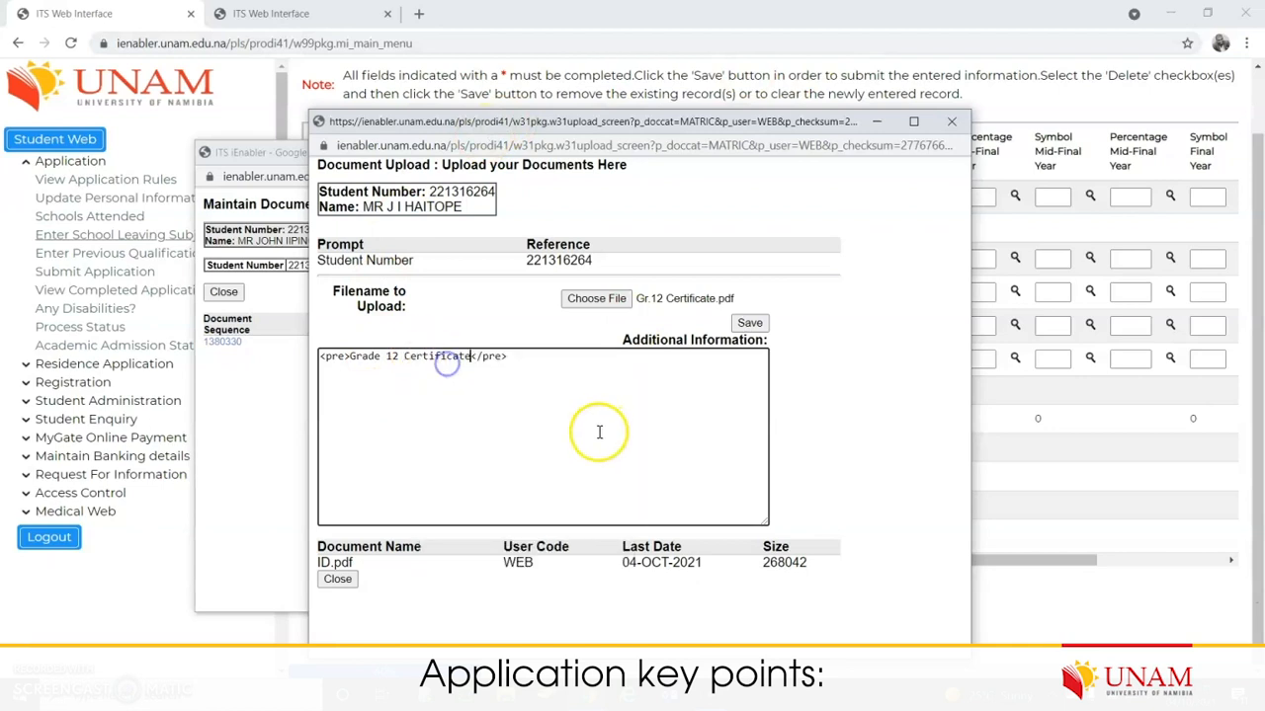
# Step: Save the upload and list all documents, now showing two files
pyautogui.click(750, 324)
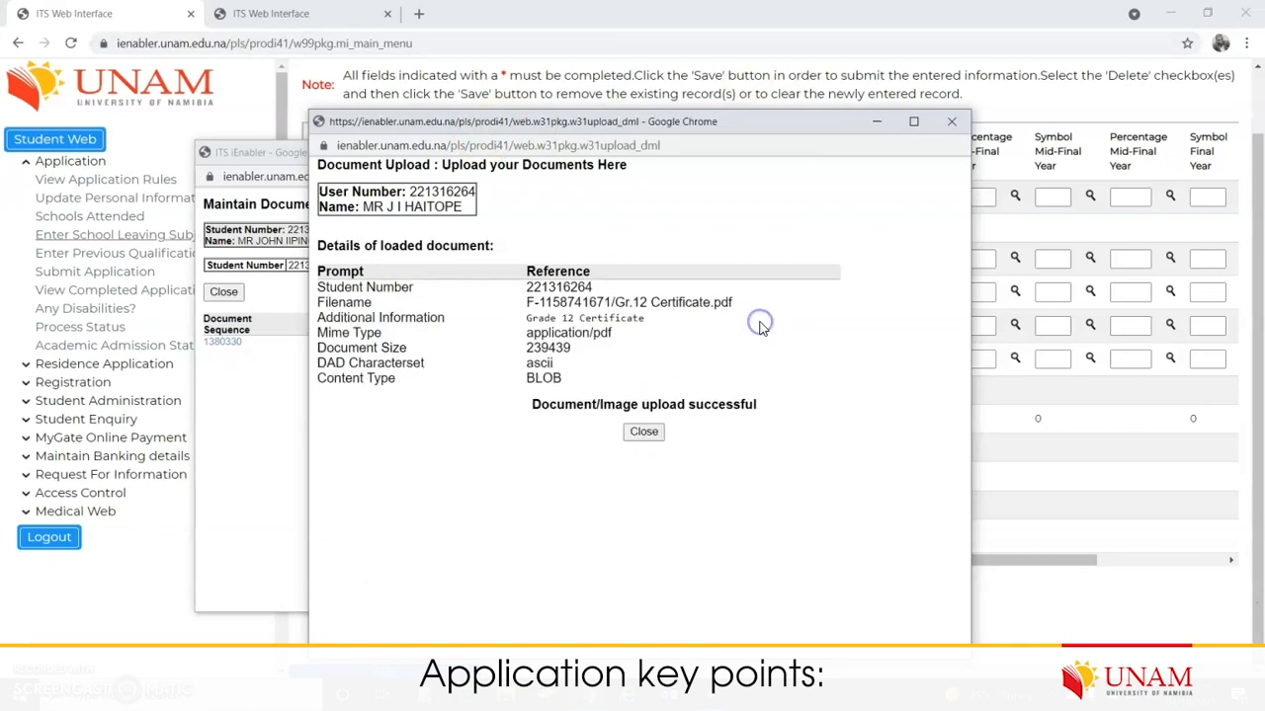
pyautogui.click(644, 432)
pyautogui.click(365, 292)
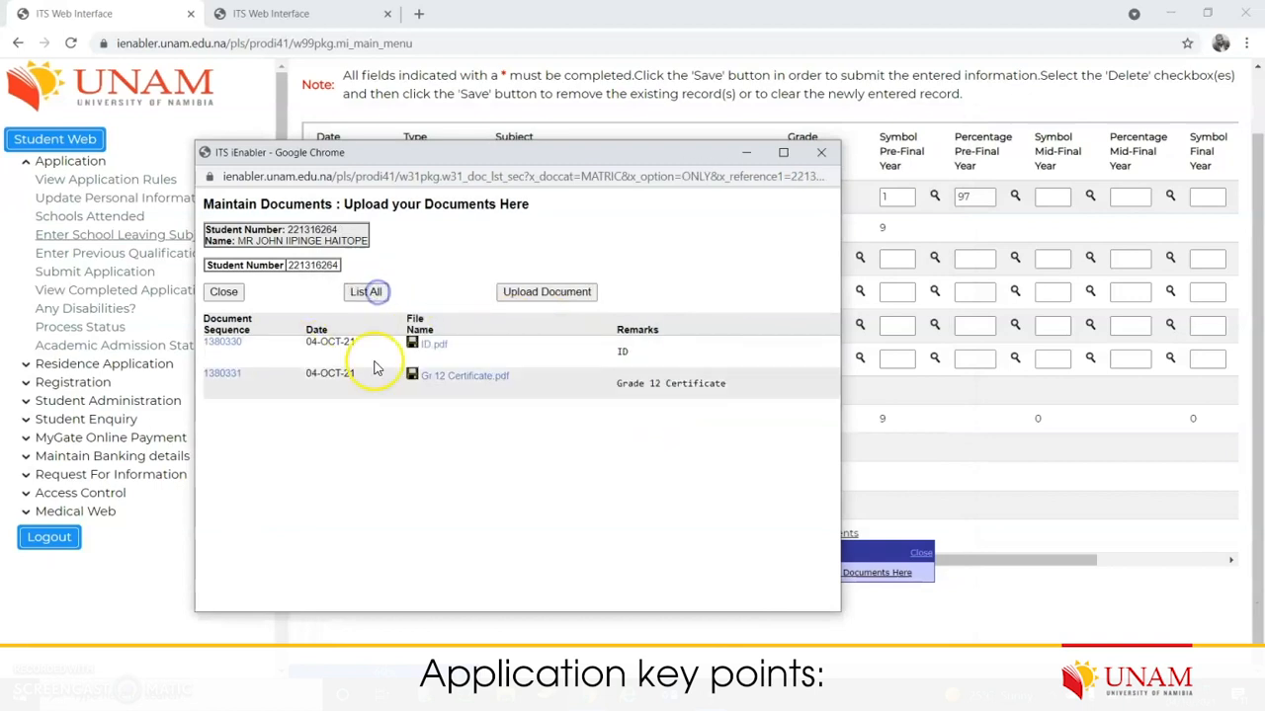
pyautogui.moveTo(729, 386); pyautogui.dragTo(199, 350)
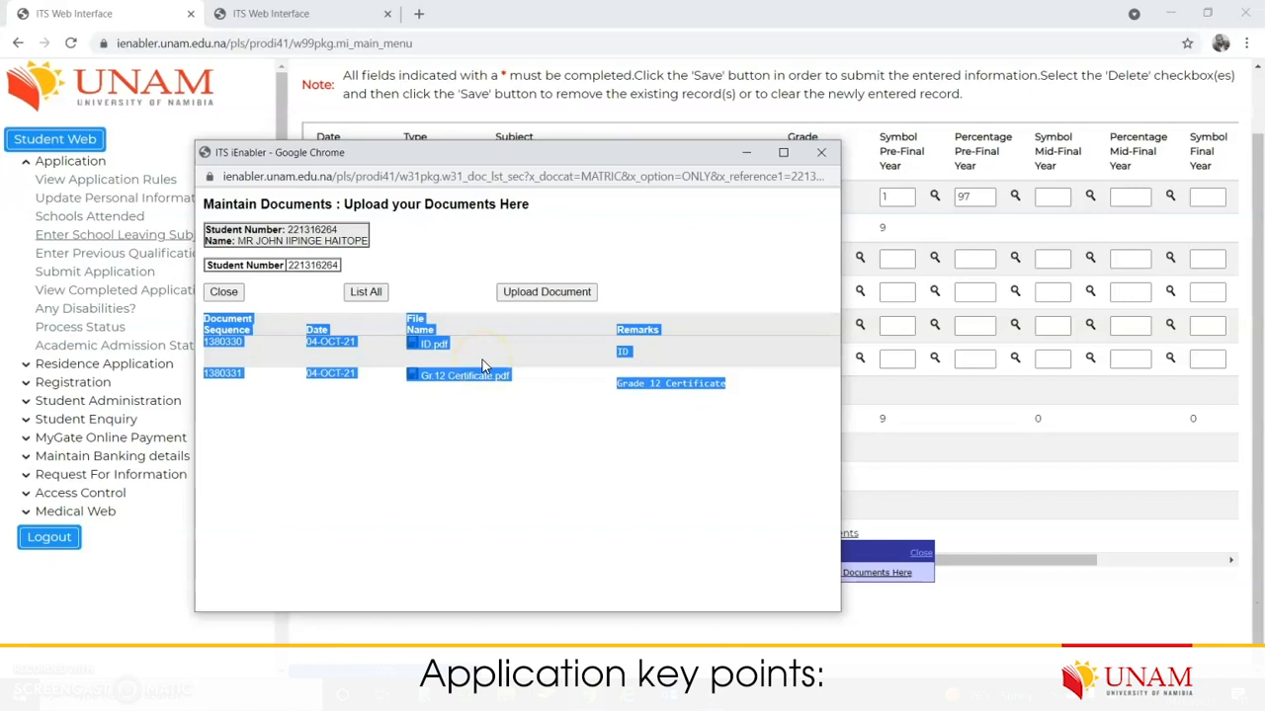
pyautogui.click(581, 408)
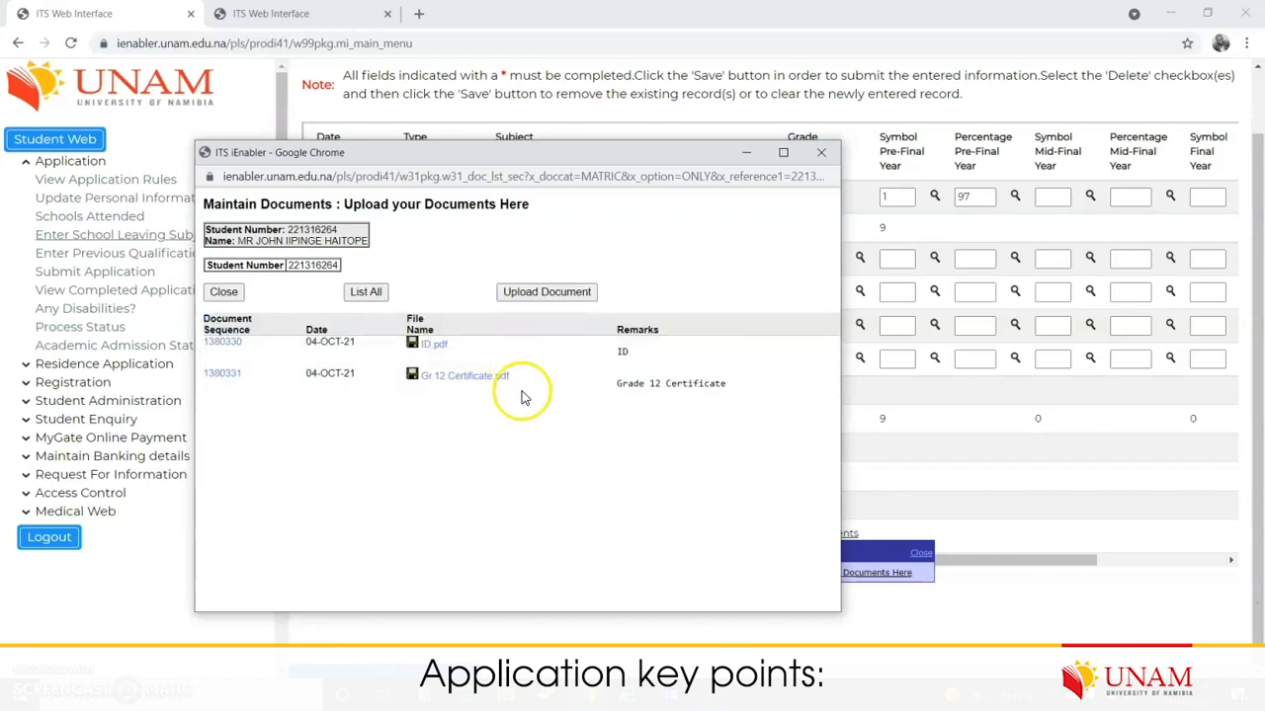
# Step: Close the documents window, save the subjects form, and review ACCOUNTING SG rated 9
pyautogui.click(225, 292)
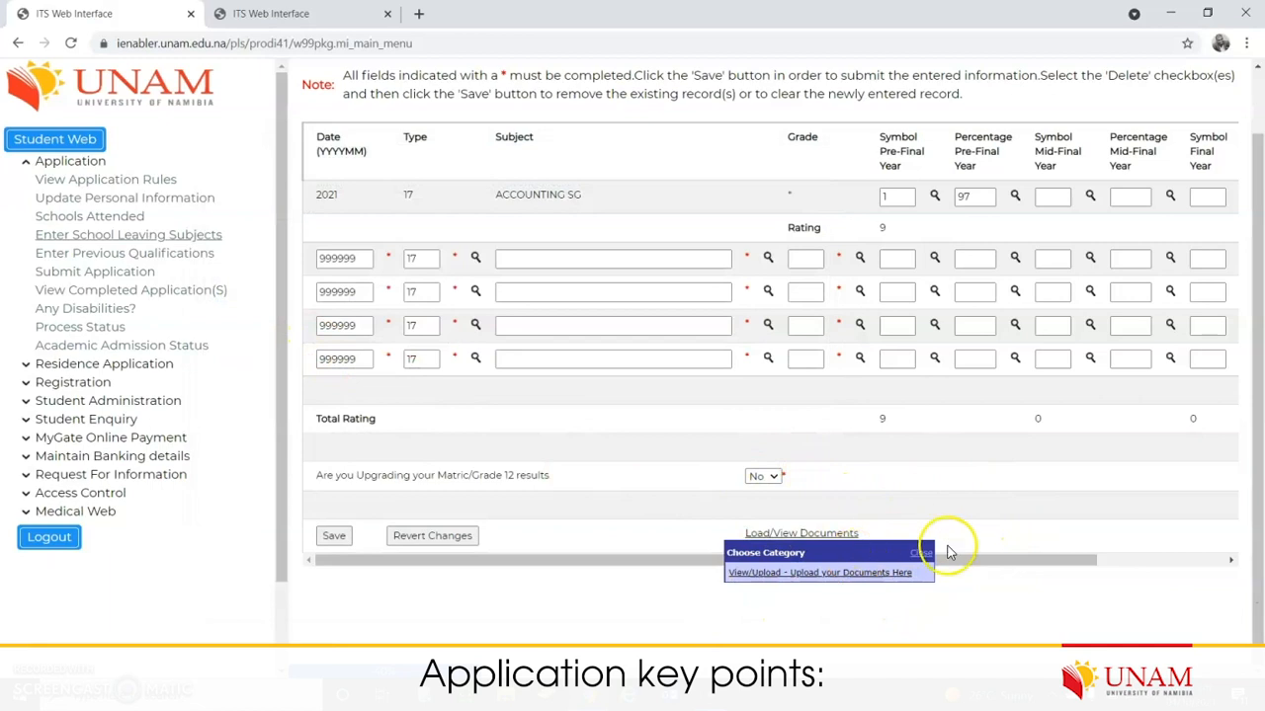
pyautogui.click(334, 537)
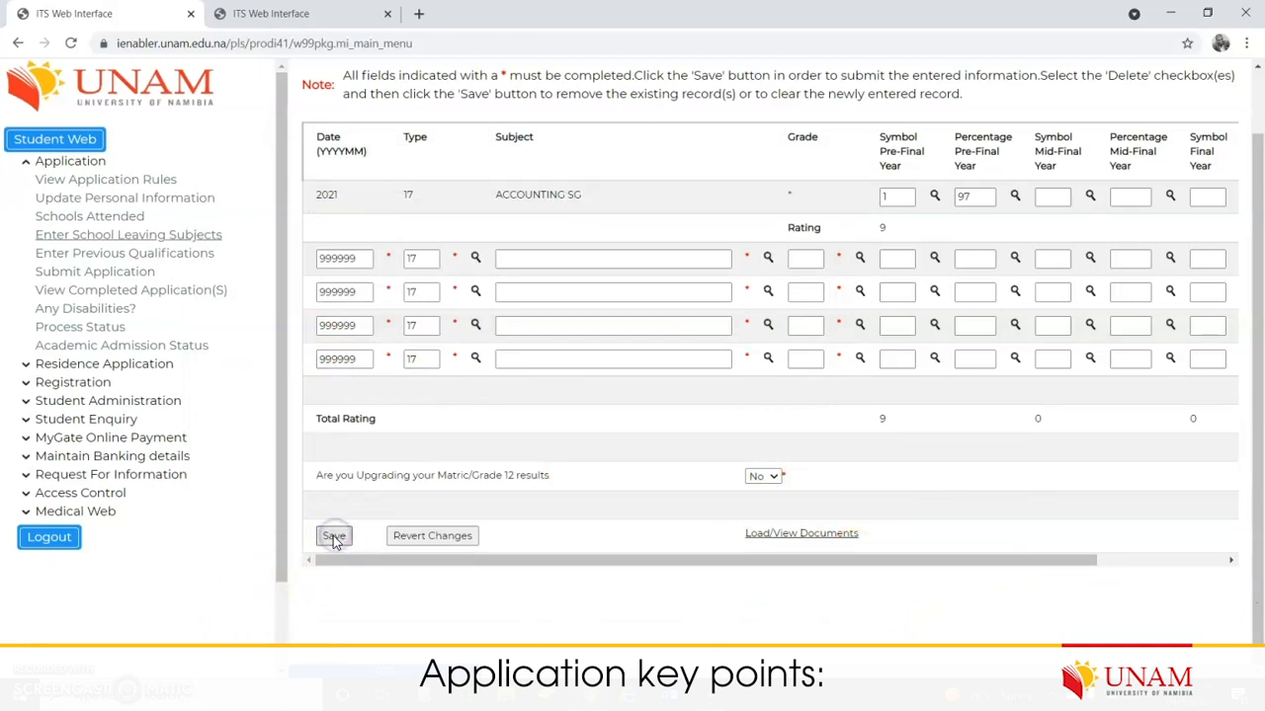
pyautogui.scroll(1, 732, 459)
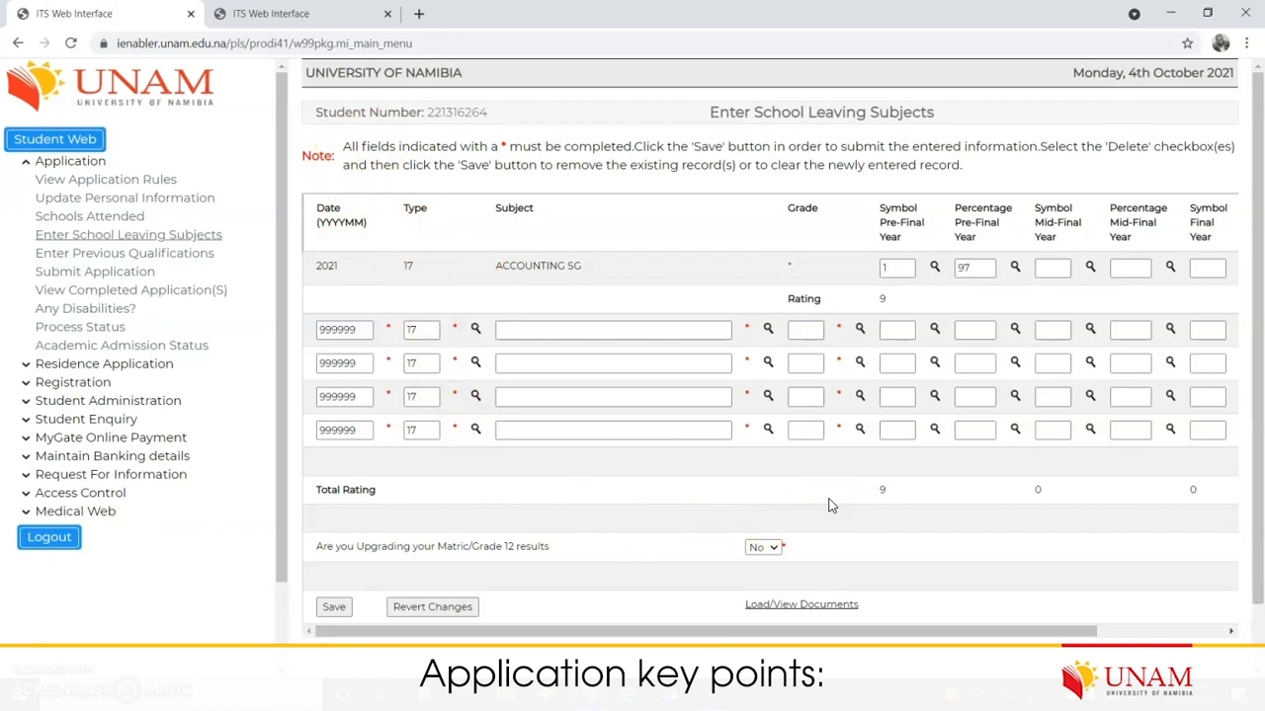
pyautogui.moveTo(895, 304); pyautogui.dragTo(851, 306)
pyautogui.click(890, 294)
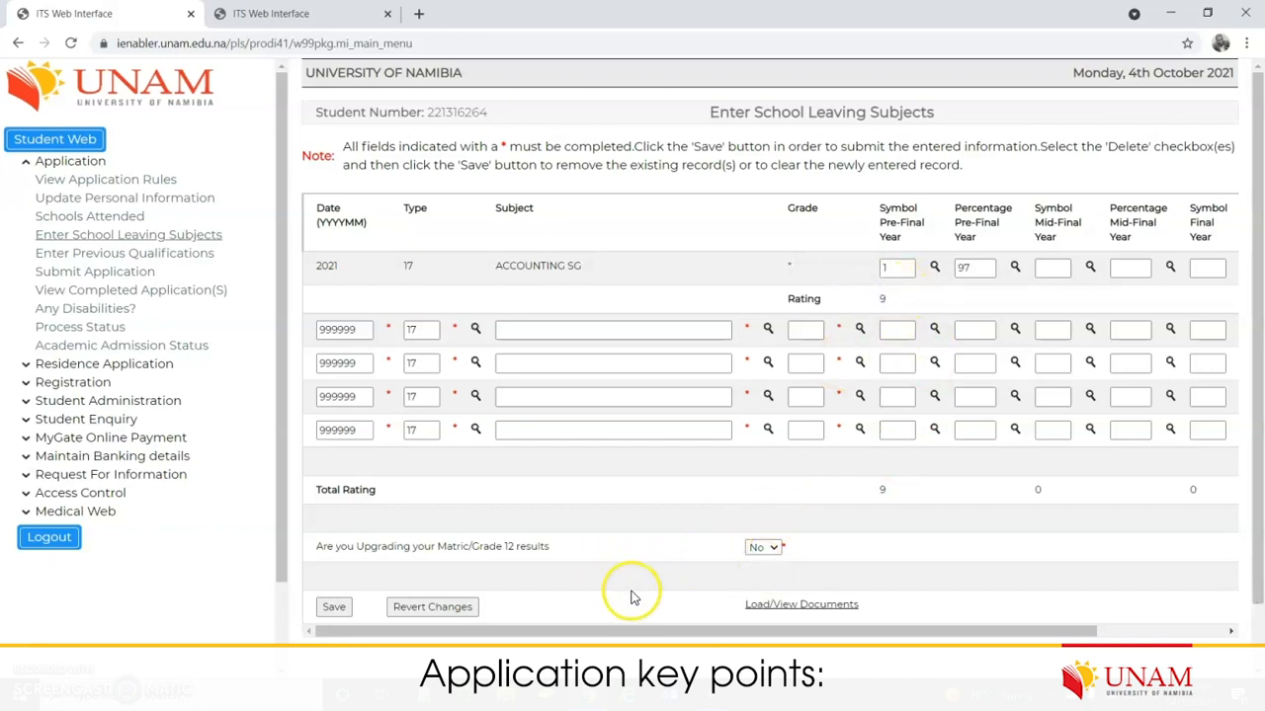
pyautogui.moveTo(495, 267); pyautogui.dragTo(582, 265)
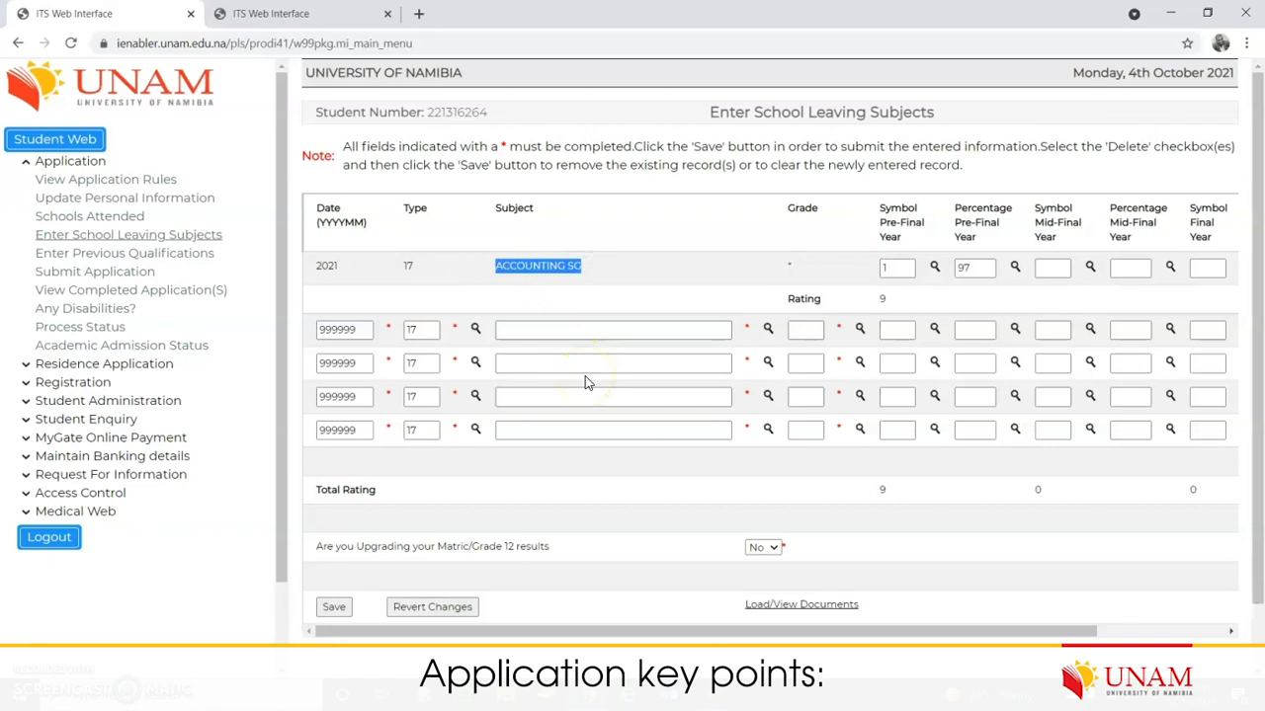
pyautogui.click(576, 371)
# Step: Save the school leaving subjects form again from the bottom of the page
pyautogui.scroll(-1, 697, 468)
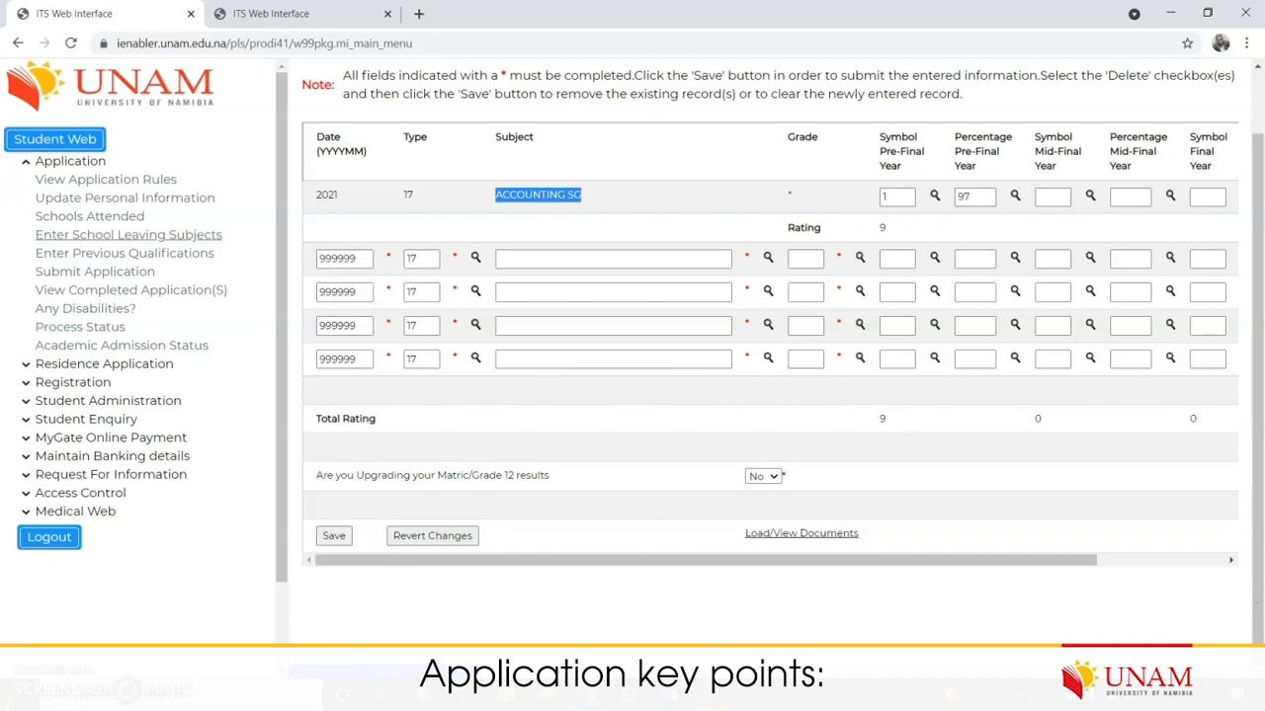
pyautogui.click(720, 708)
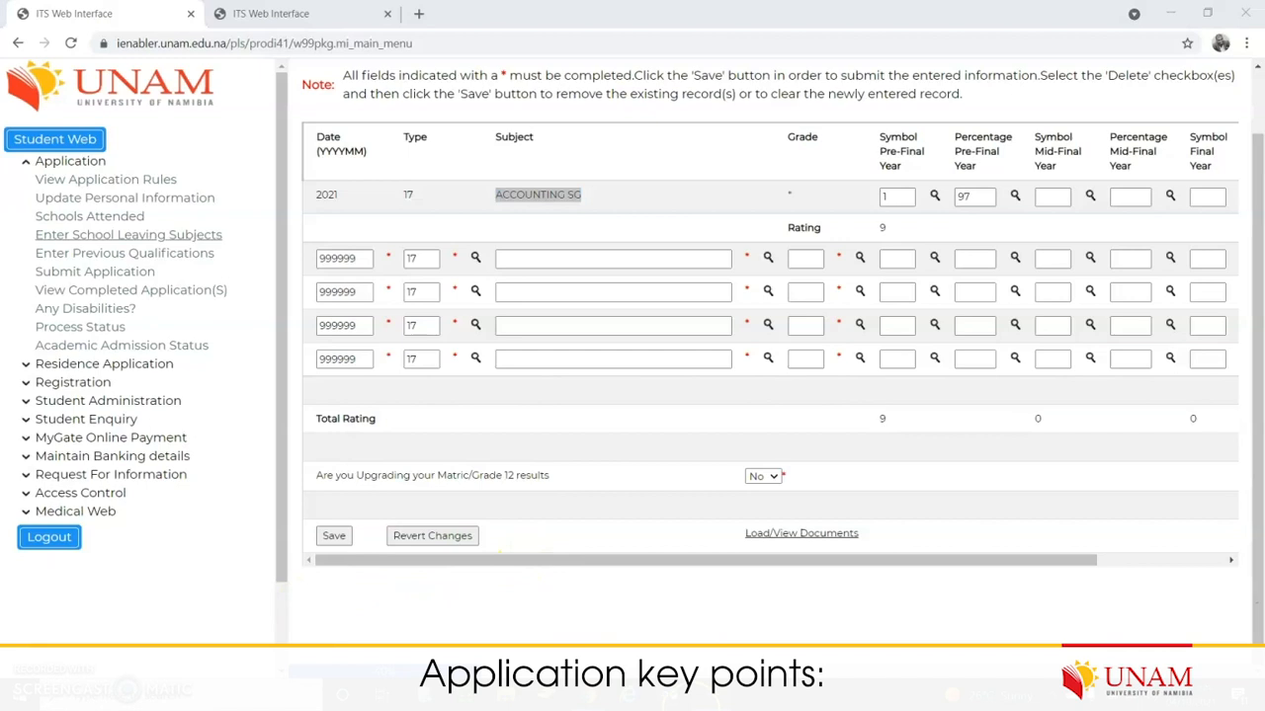
pyautogui.click(637, 455)
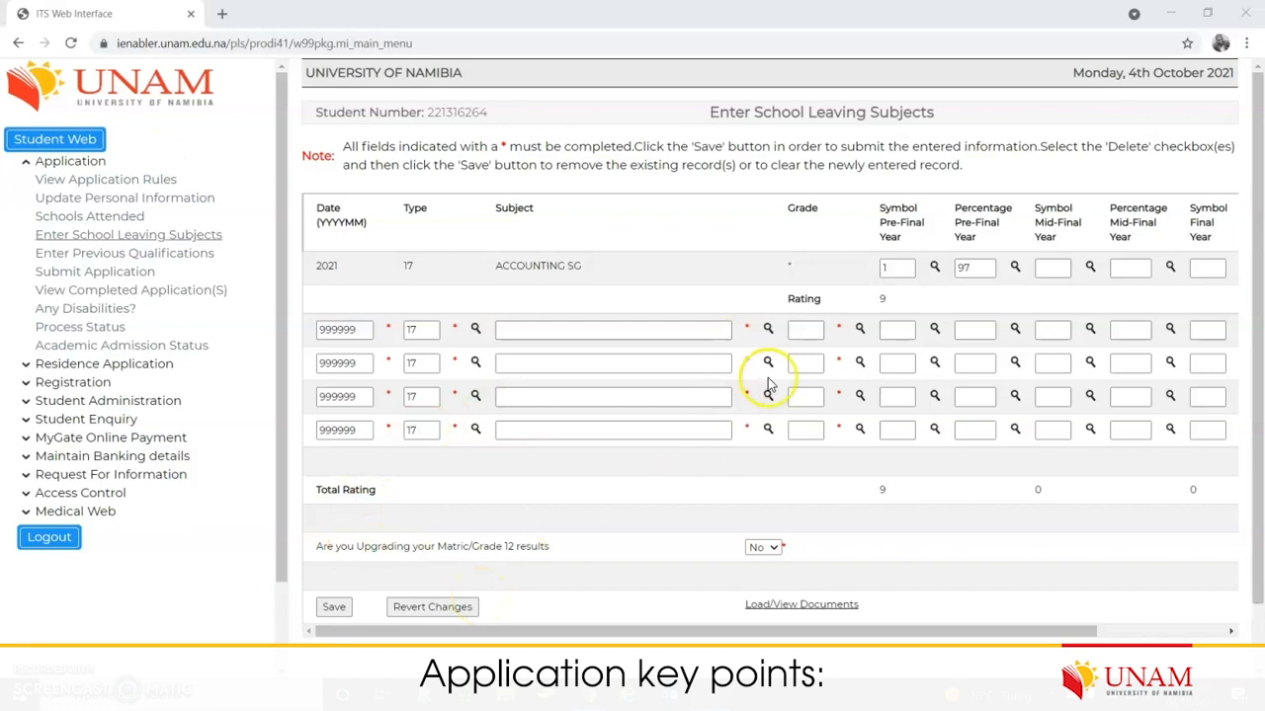
pyautogui.click(334, 606)
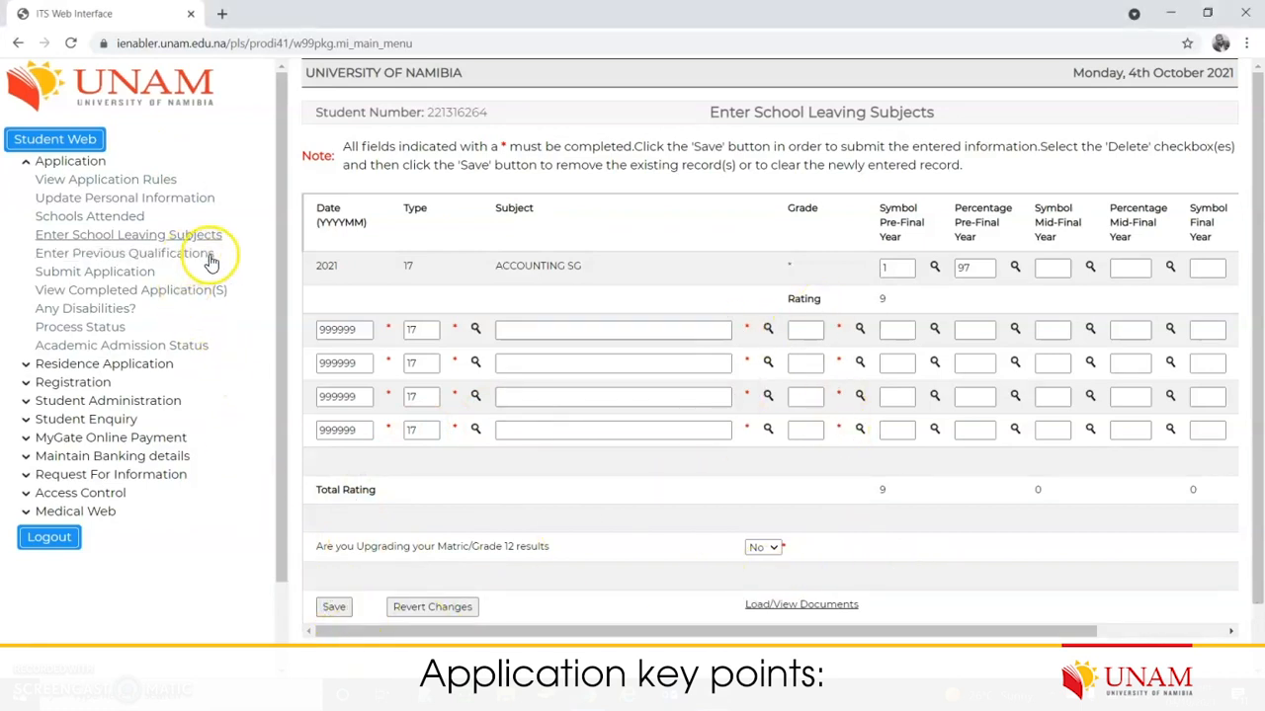
# Step: Open Enter Previous Qualifications and look through the Add A Qualification form, leaving it blank
pyautogui.click(156, 259)
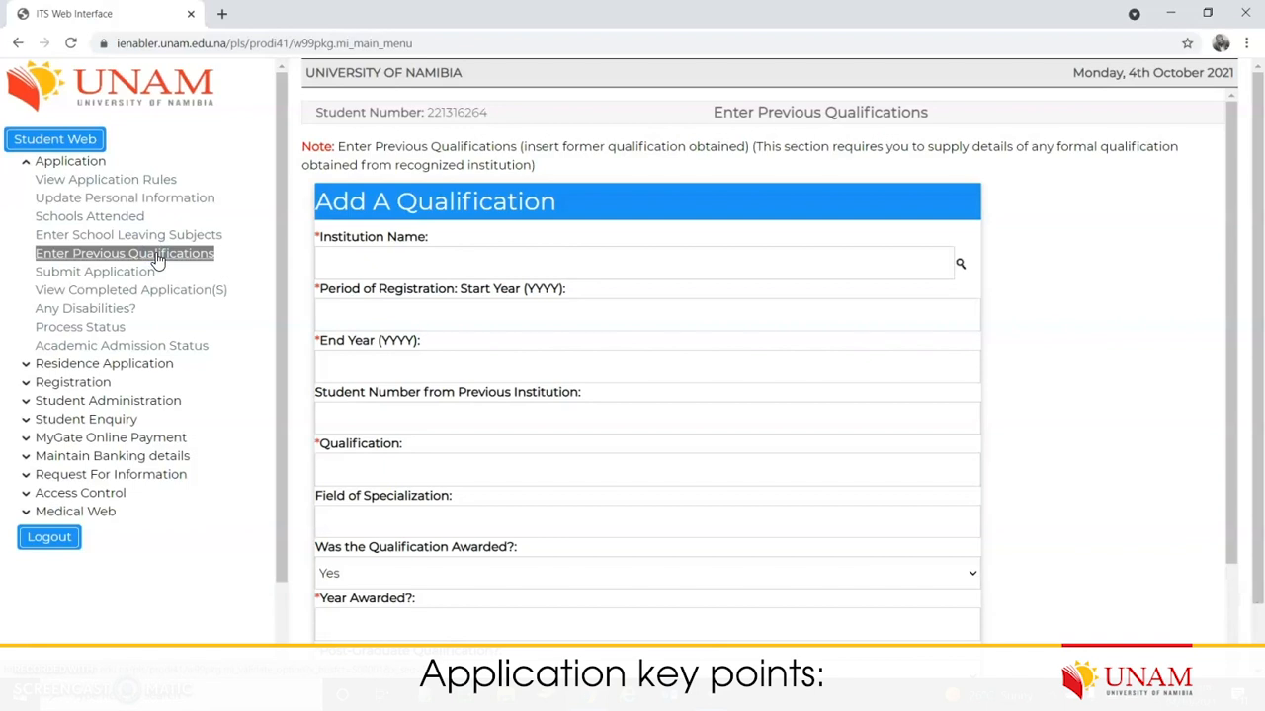
pyautogui.scroll(-2, 1053, 406)
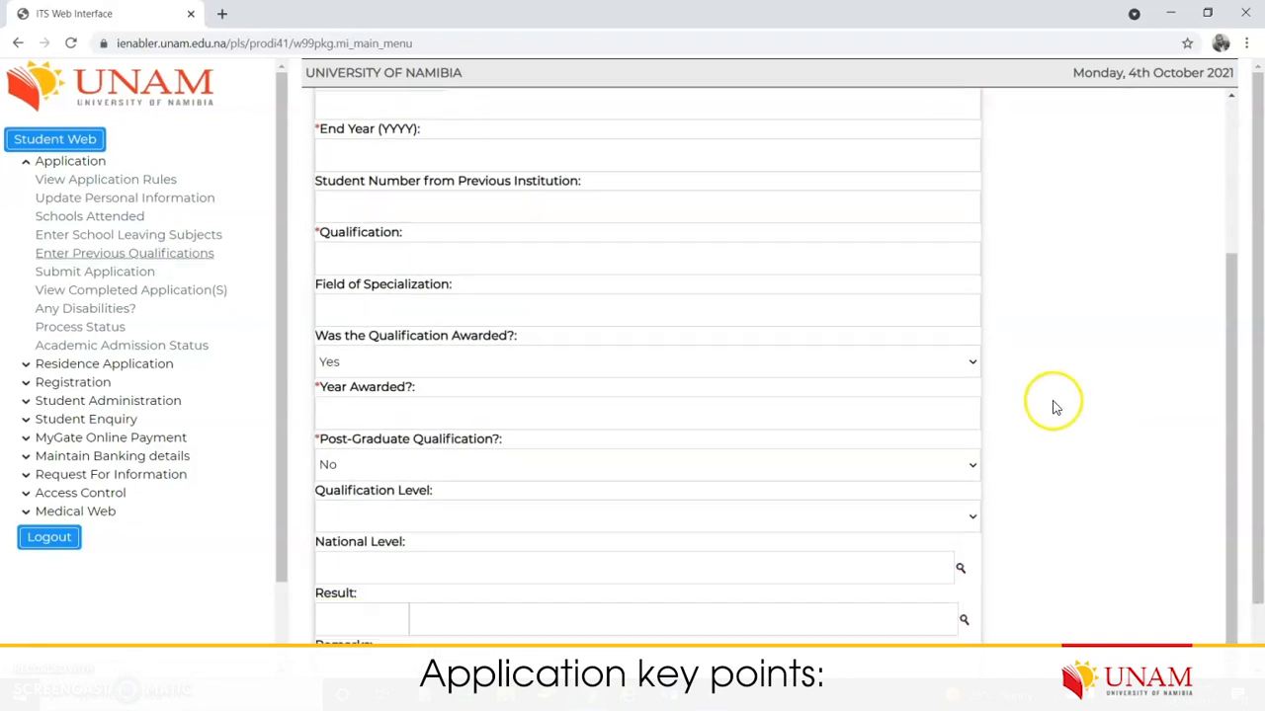
pyautogui.scroll(-1, 988, 434)
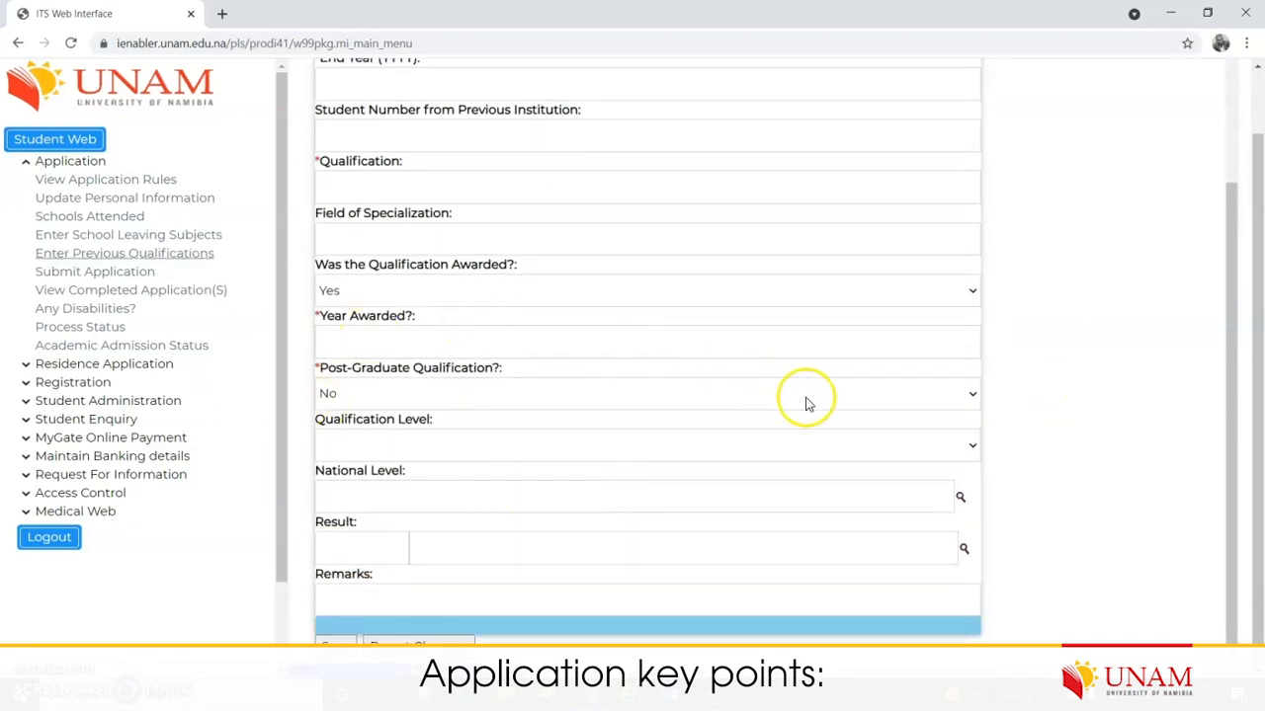
pyautogui.scroll(2, 810, 398)
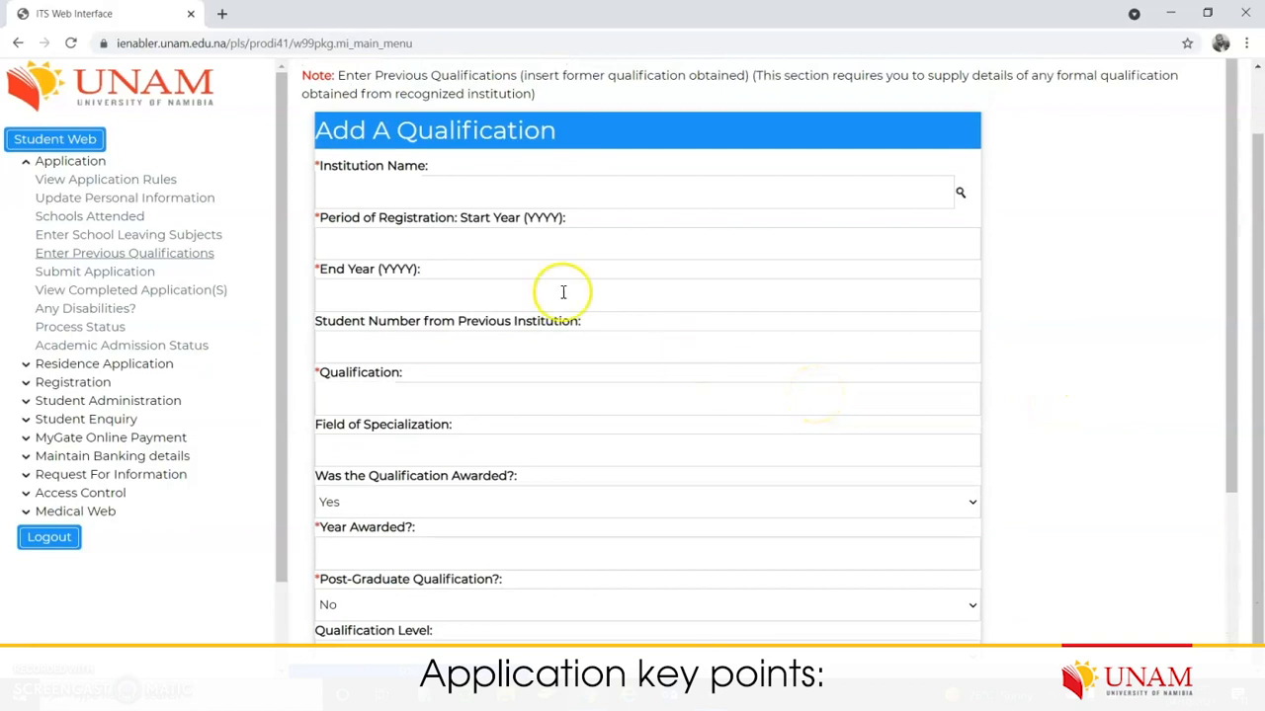
pyautogui.click(439, 194)
pyautogui.click(445, 247)
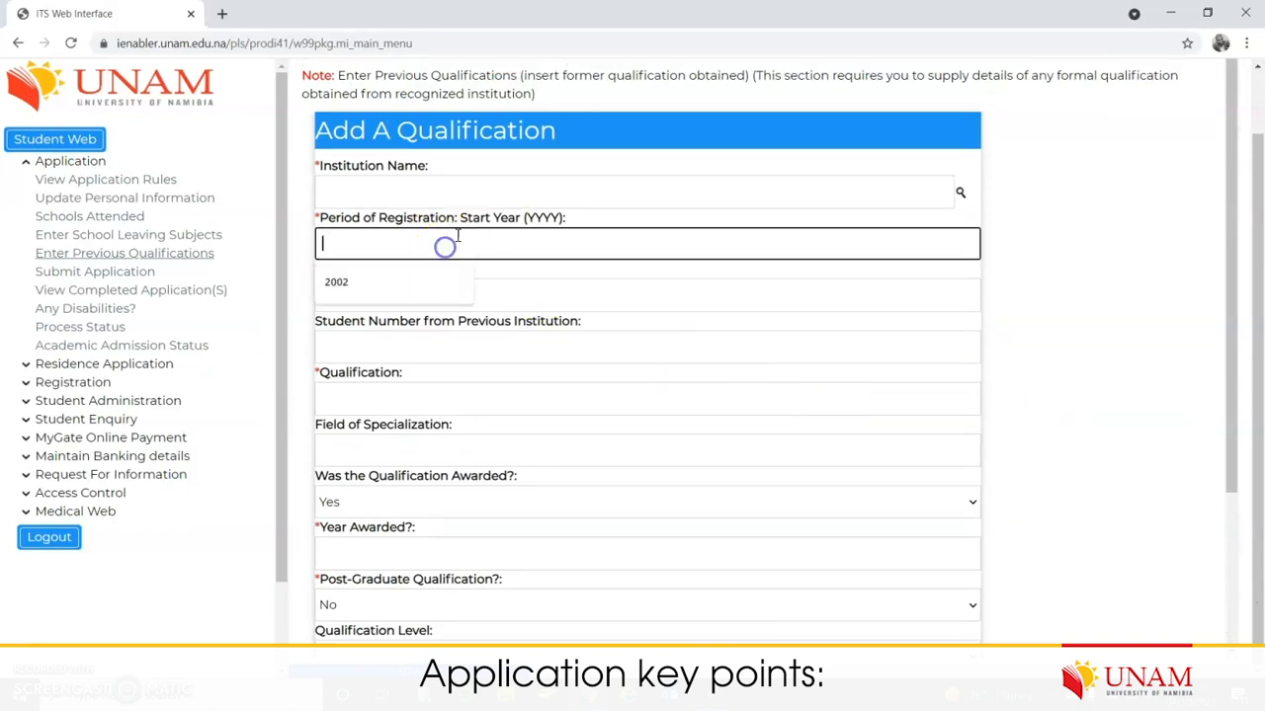
pyautogui.click(1089, 335)
pyautogui.scroll(-2, 803, 394)
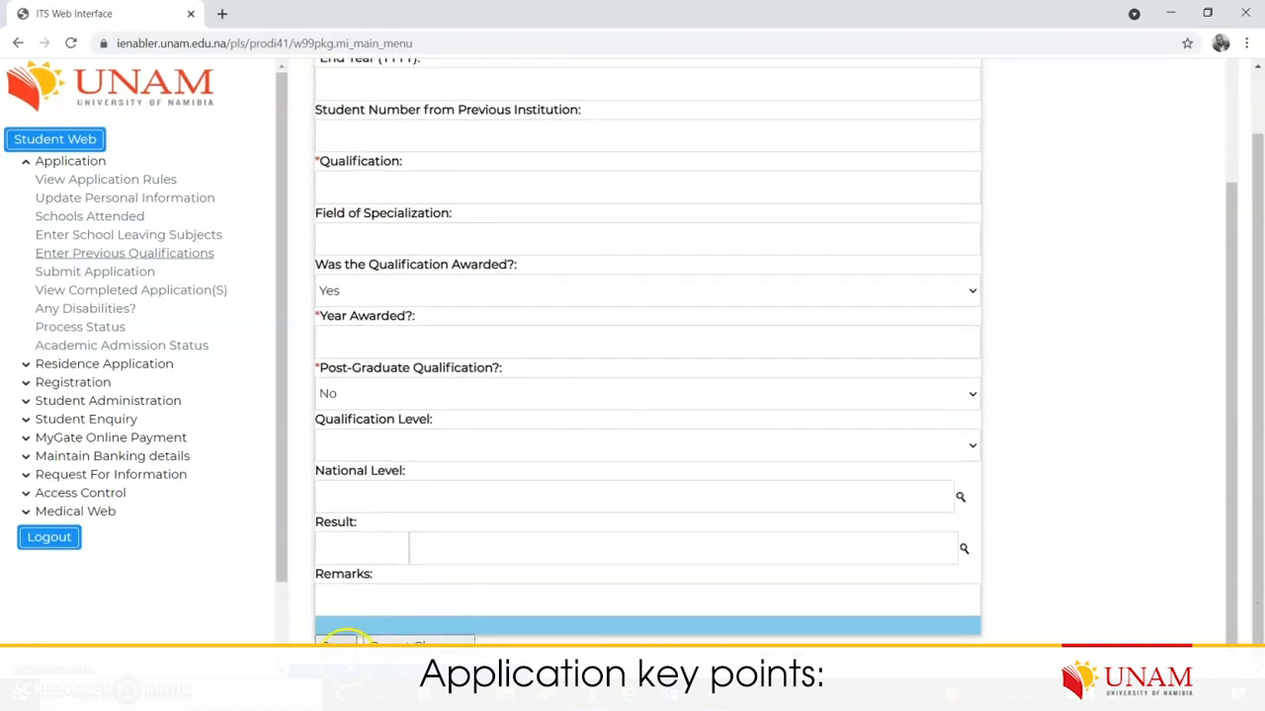
# Step: Open Submit Application and keep Academic Year 2022
pyautogui.click(115, 274)
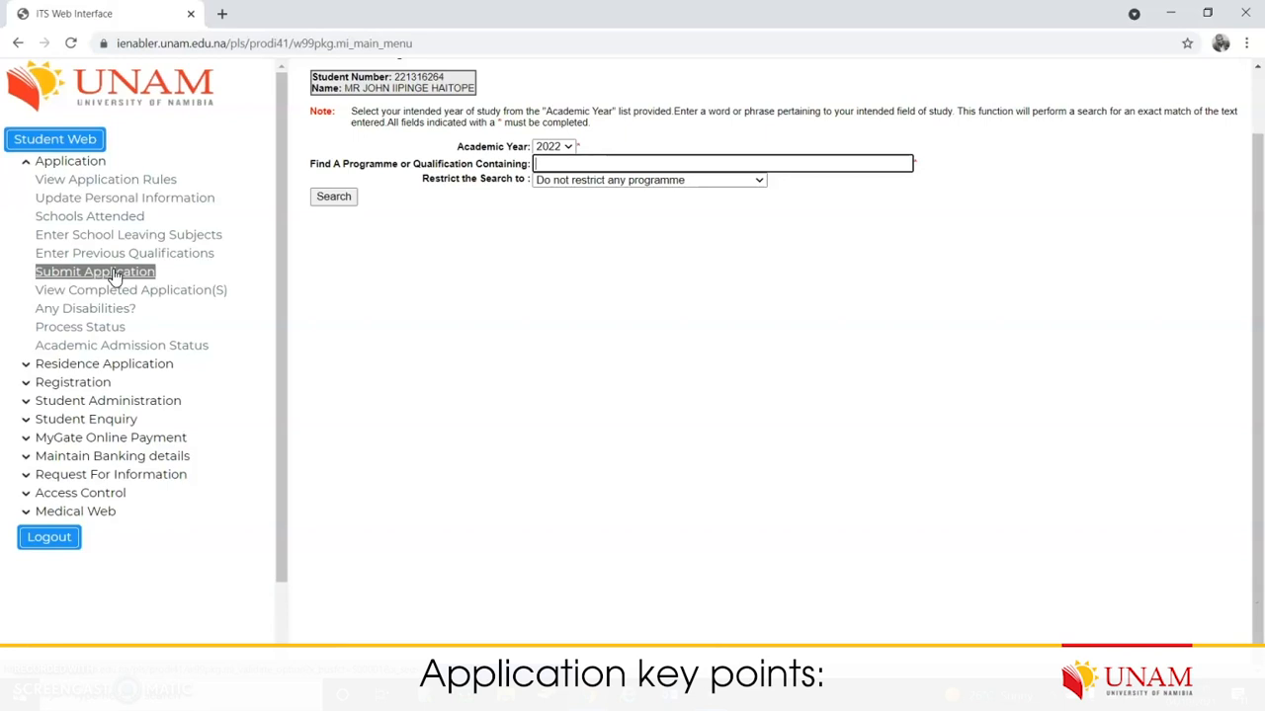
pyautogui.click(568, 147)
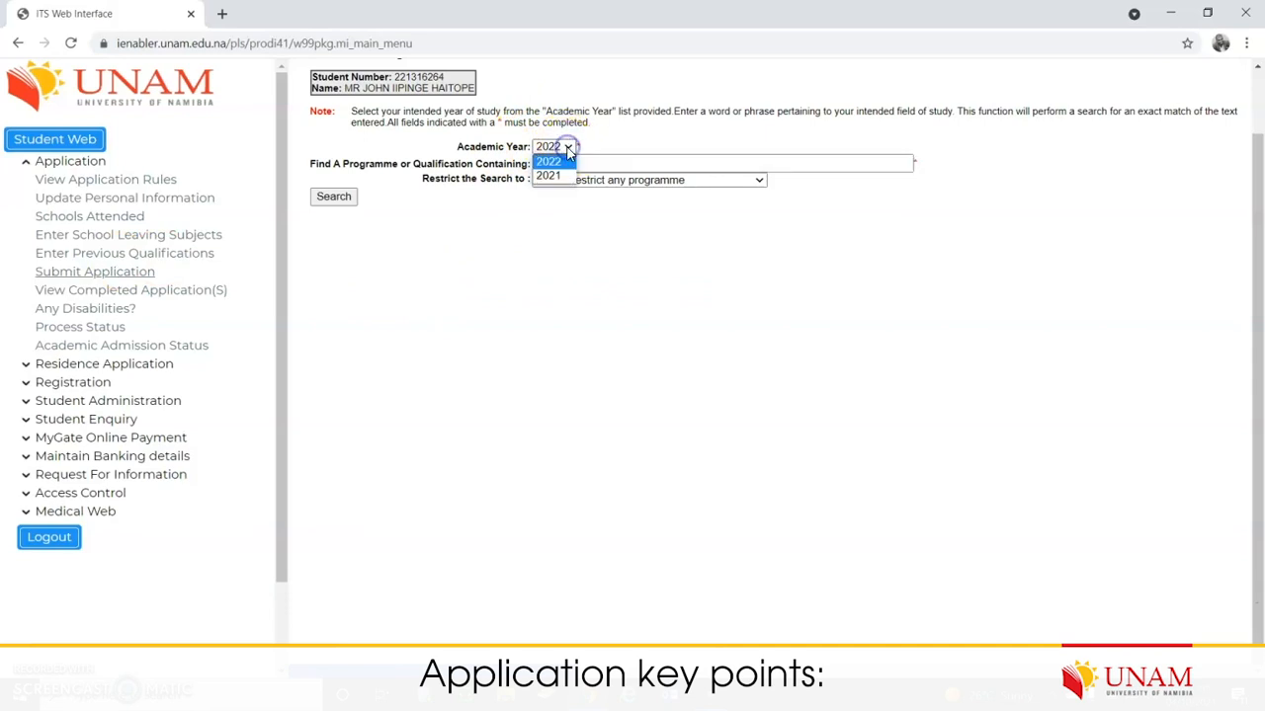
pyautogui.click(561, 161)
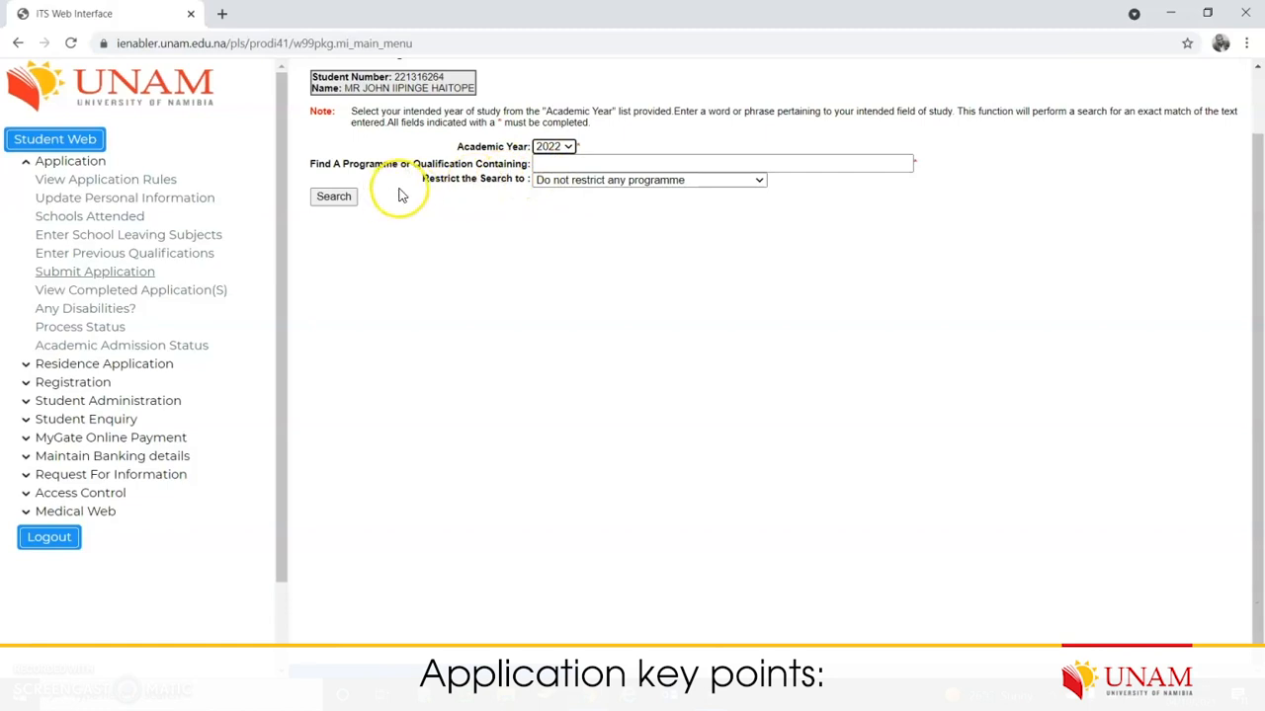
# Step: Search for programmes containing 'Accounting' with no search restriction
pyautogui.click(587, 161)
pyautogui.click(438, 271)
pyautogui.click(581, 161)
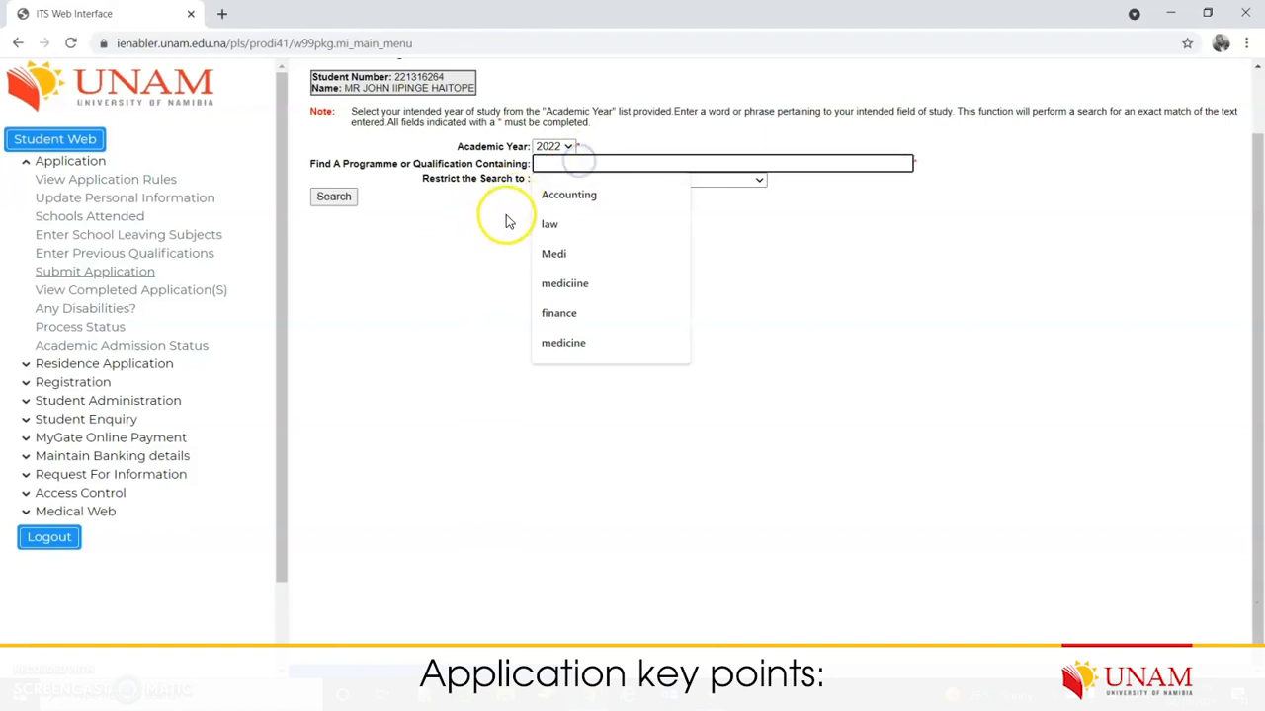
pyautogui.click(569, 195)
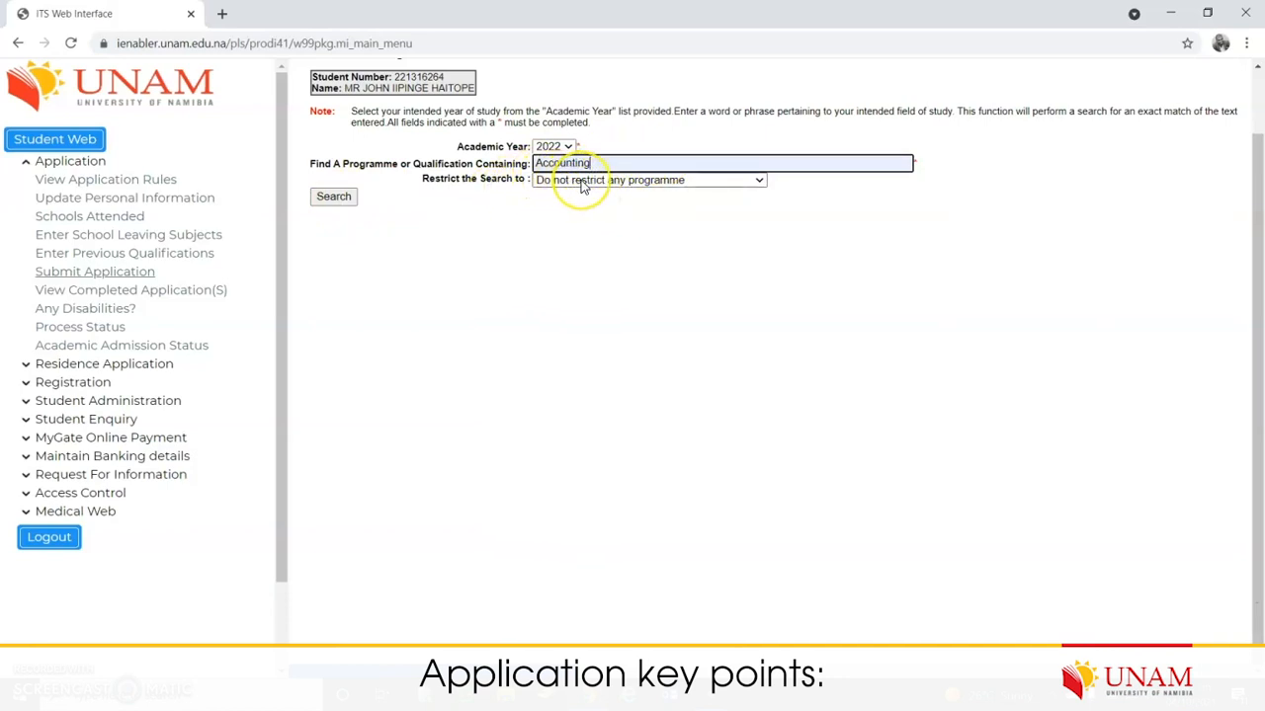
pyautogui.click(581, 182)
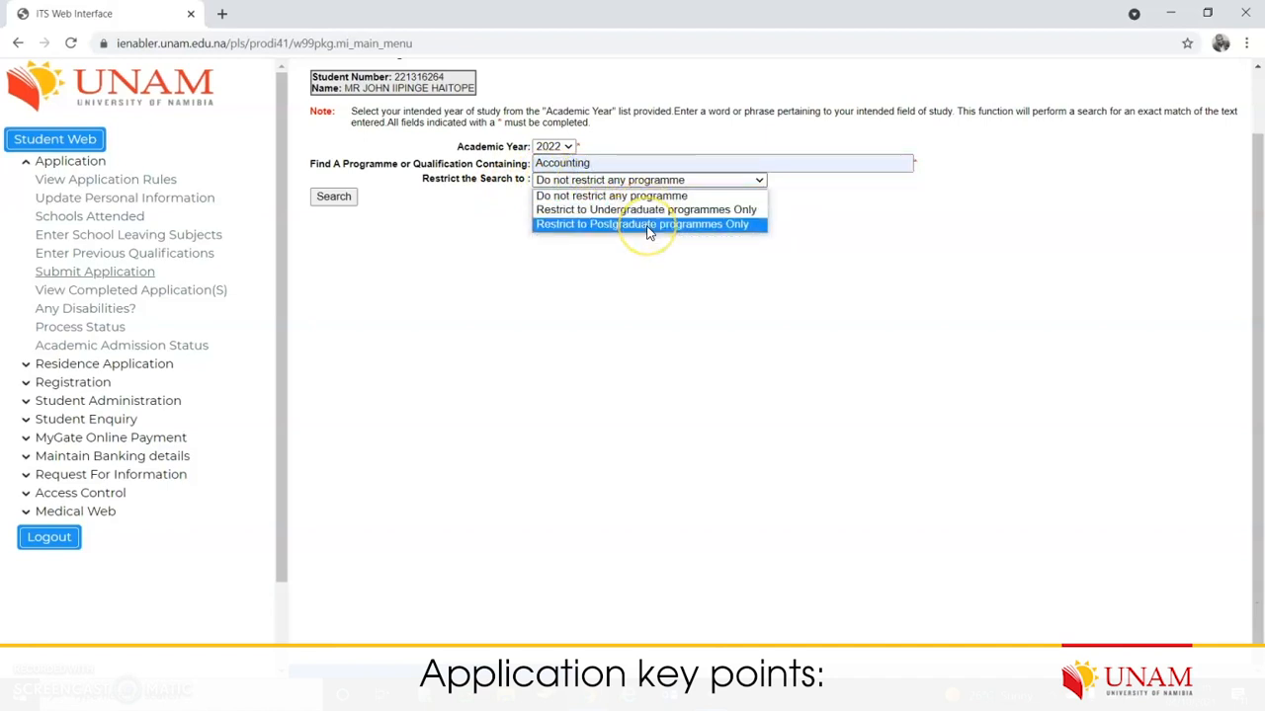
pyautogui.click(663, 367)
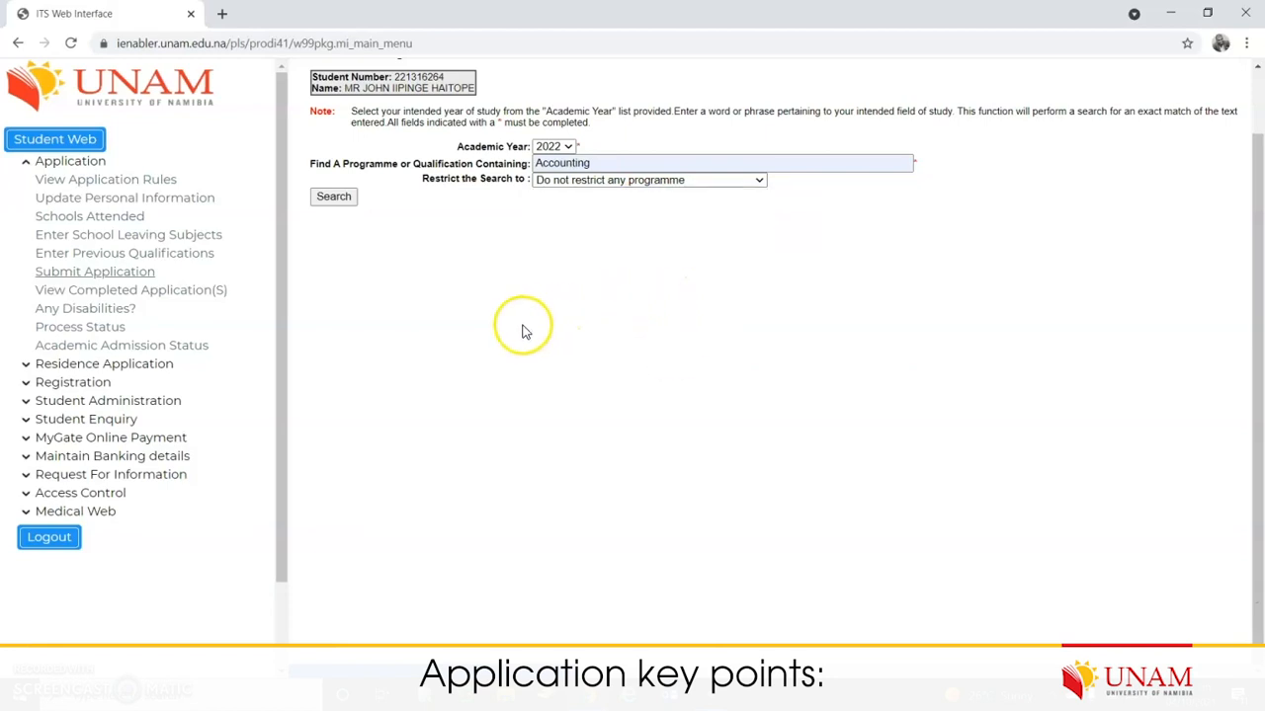
pyautogui.click(333, 198)
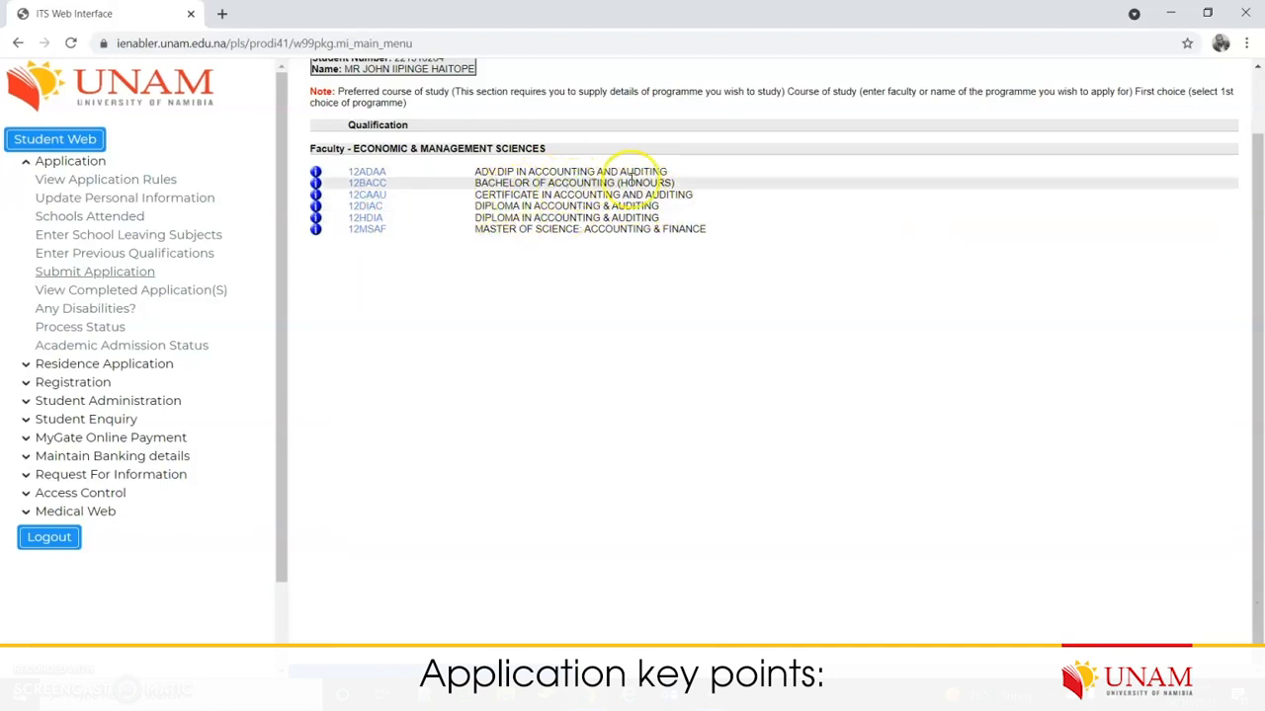
# Step: Pick 12ADAA with YEAR BLOCK YR MODULES and 1ST: FIRST YEAR
pyautogui.click(376, 176)
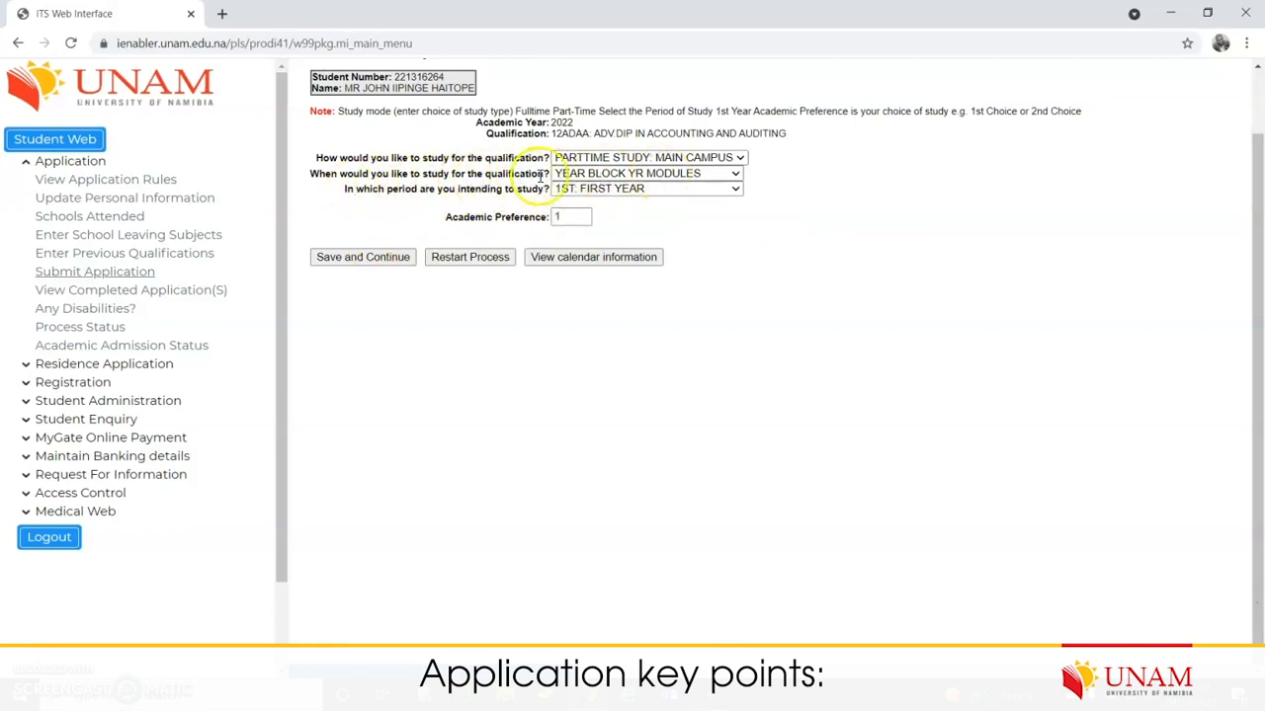
pyautogui.click(734, 177)
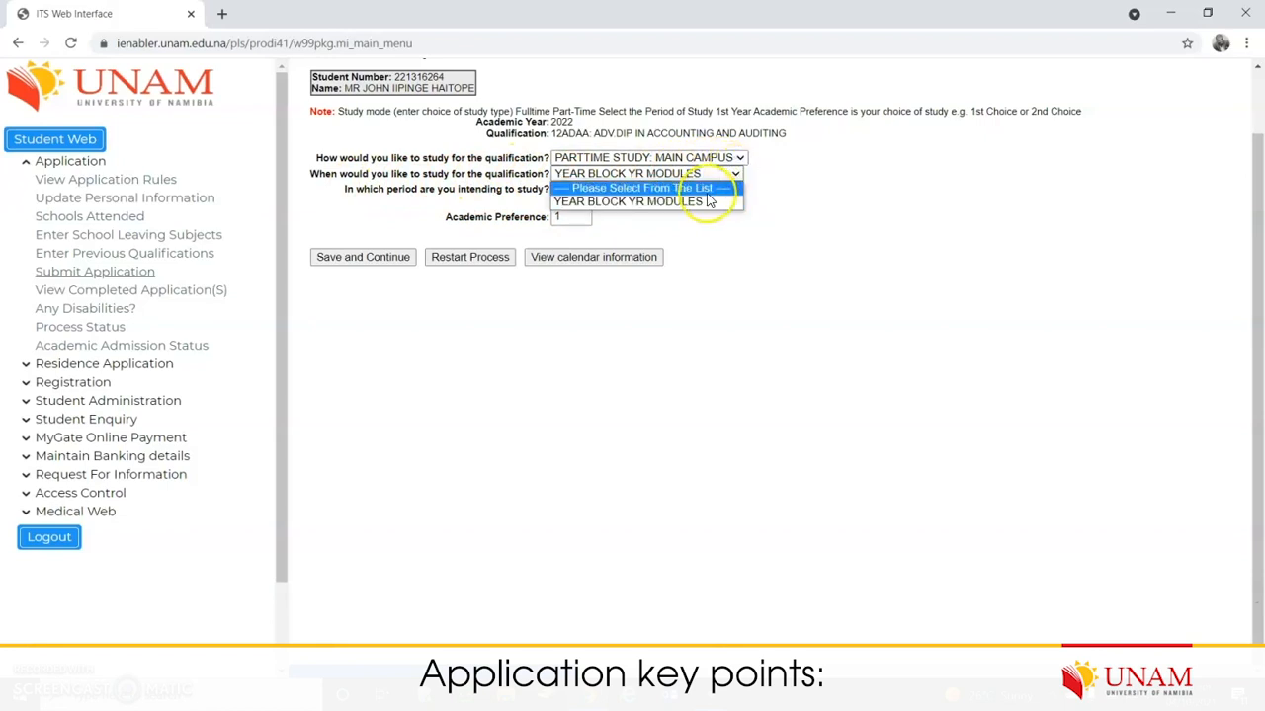
pyautogui.click(707, 203)
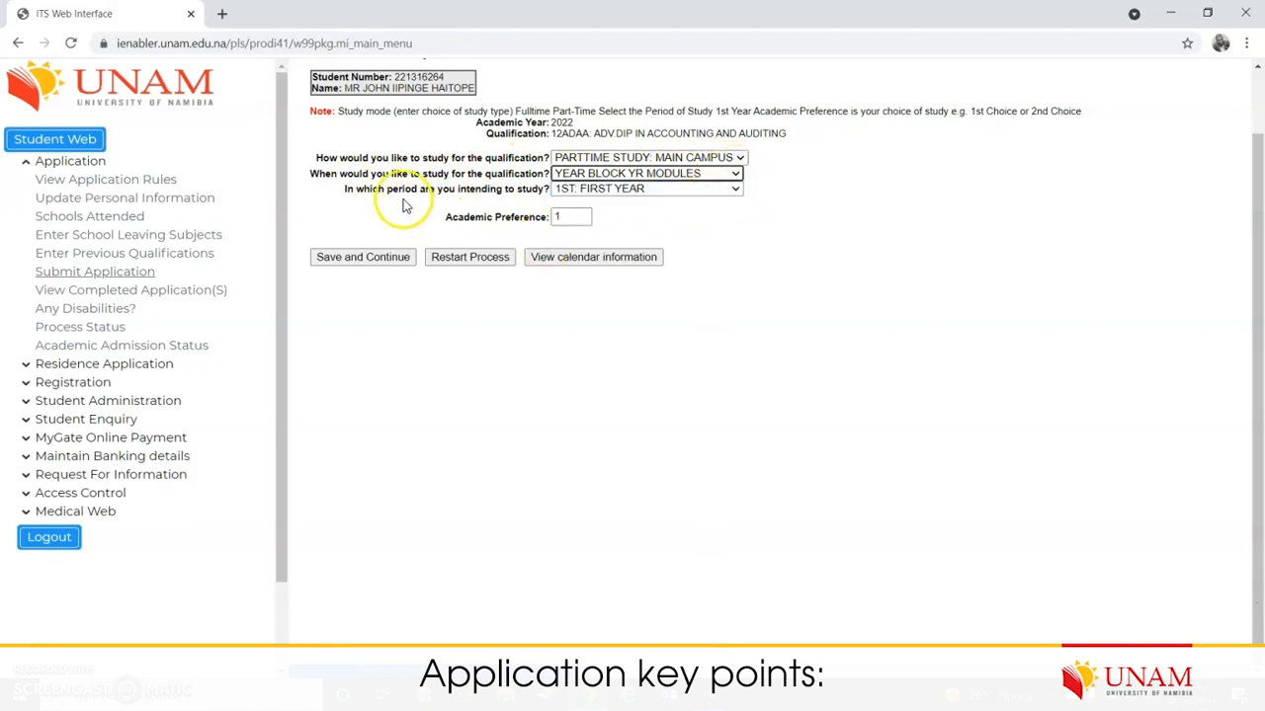
pyautogui.click(719, 190)
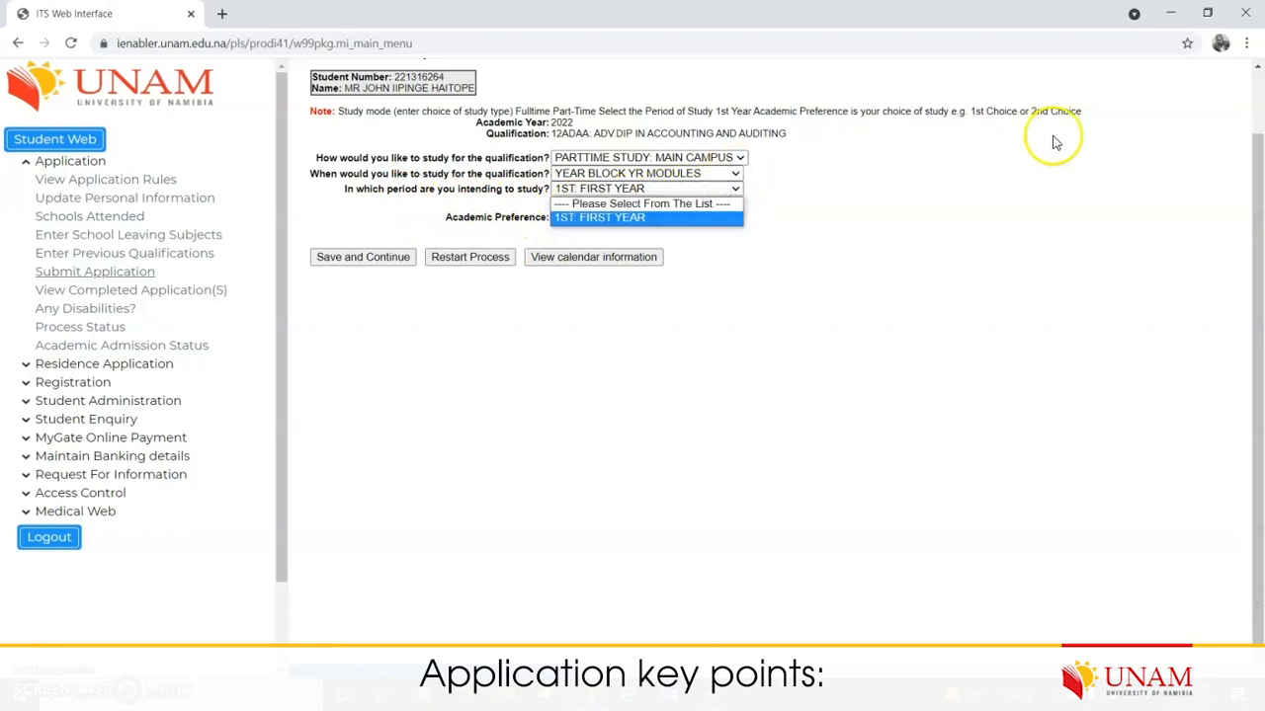
pyautogui.click(629, 219)
# Step: Set academic preference 1 and save the study choices
pyautogui.click(522, 216)
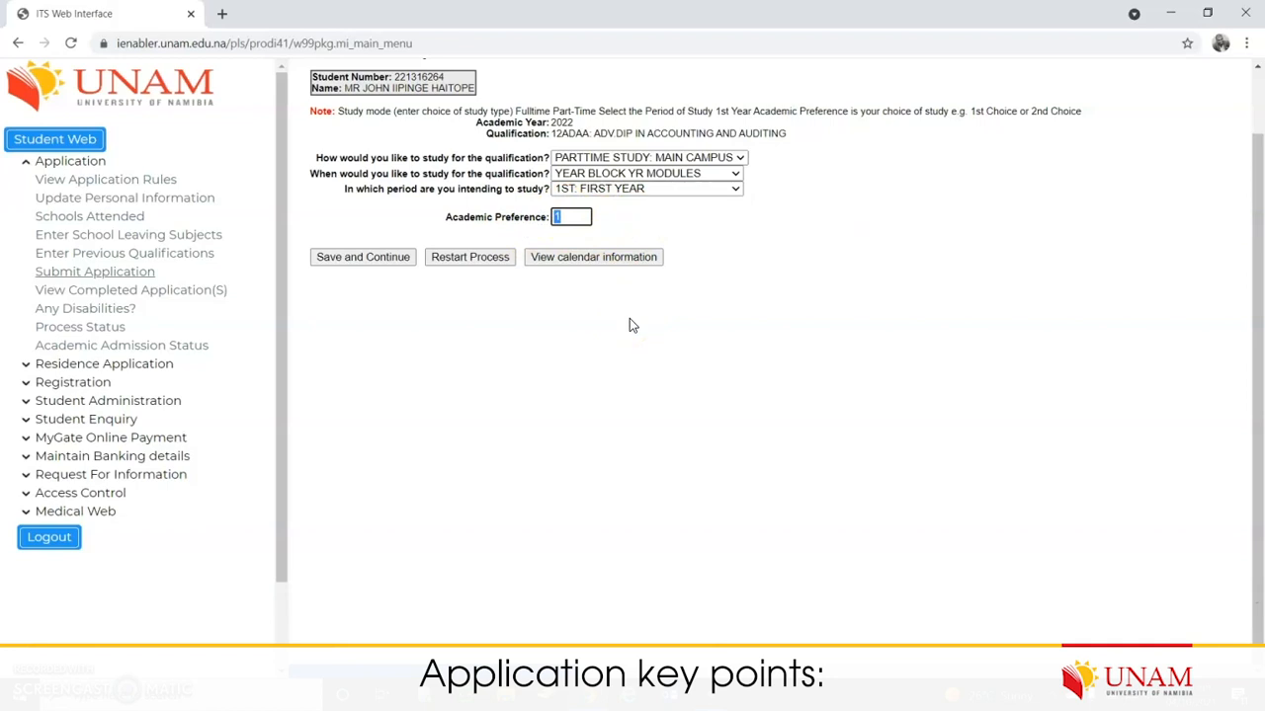
pyautogui.moveTo(781, 156); pyautogui.dragTo(559, 130)
pyautogui.click(589, 124)
pyautogui.tripleClick(764, 134)
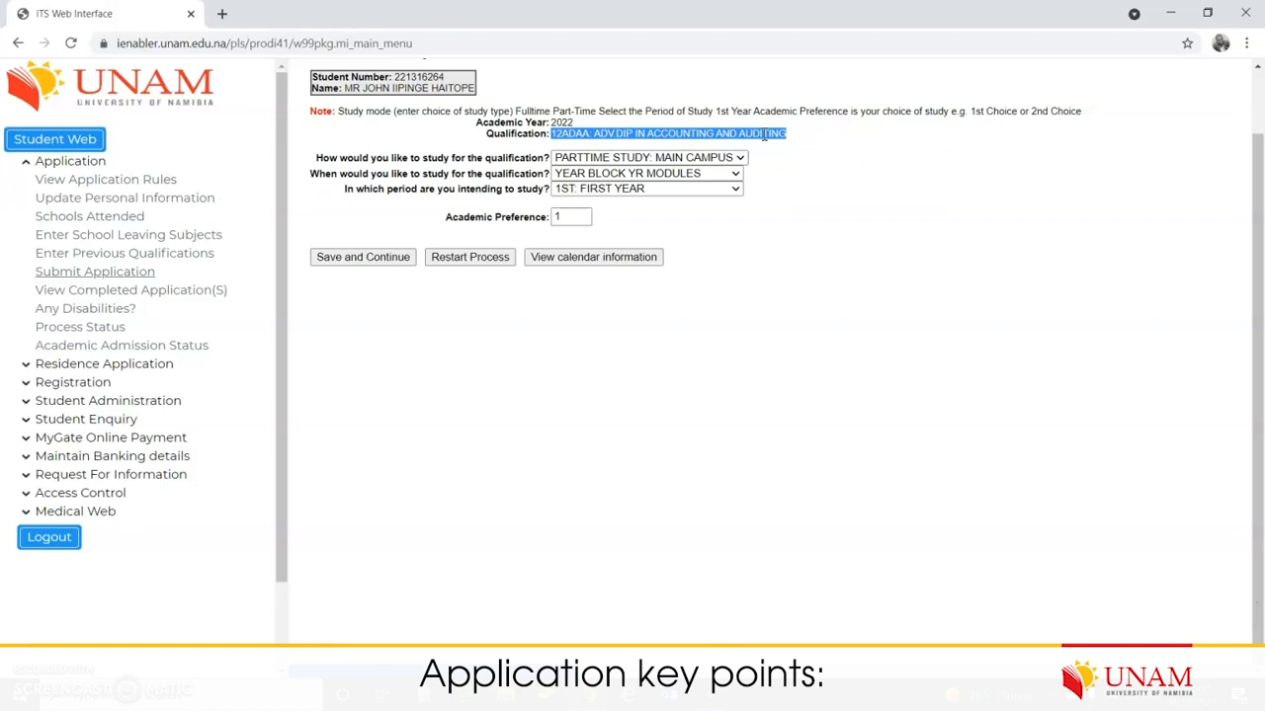
pyautogui.click(577, 219)
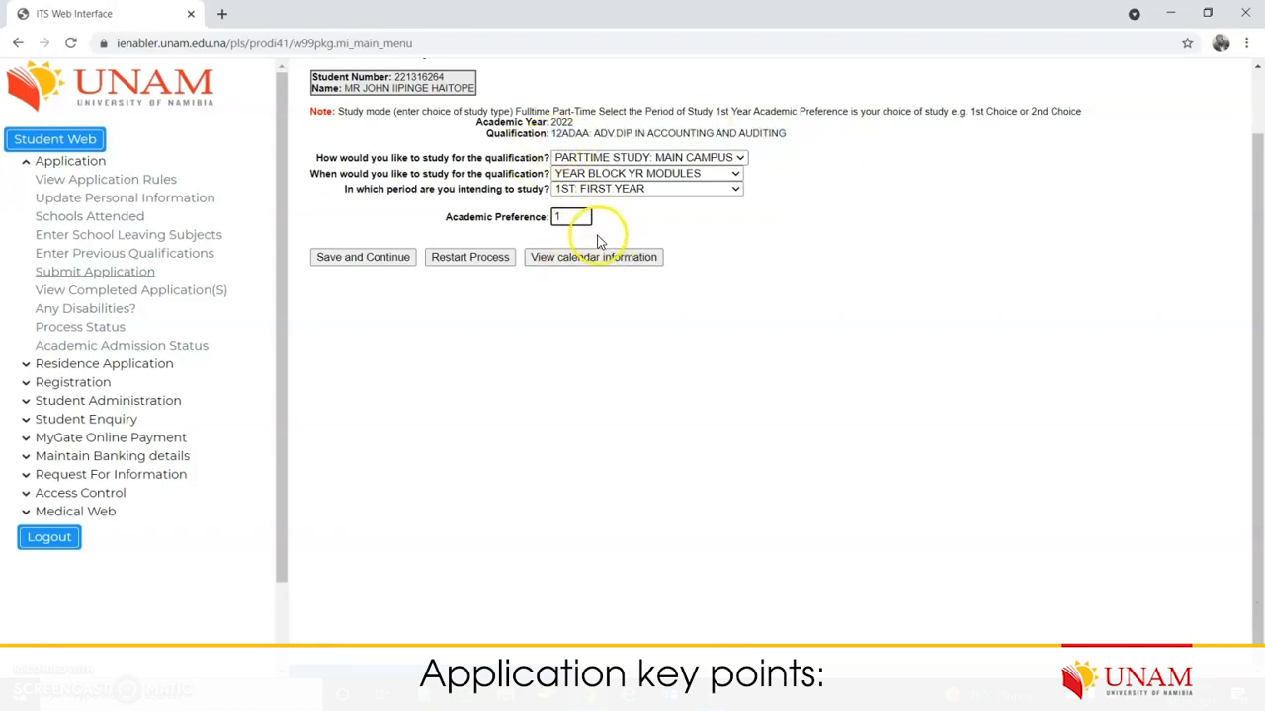
pyautogui.click(383, 257)
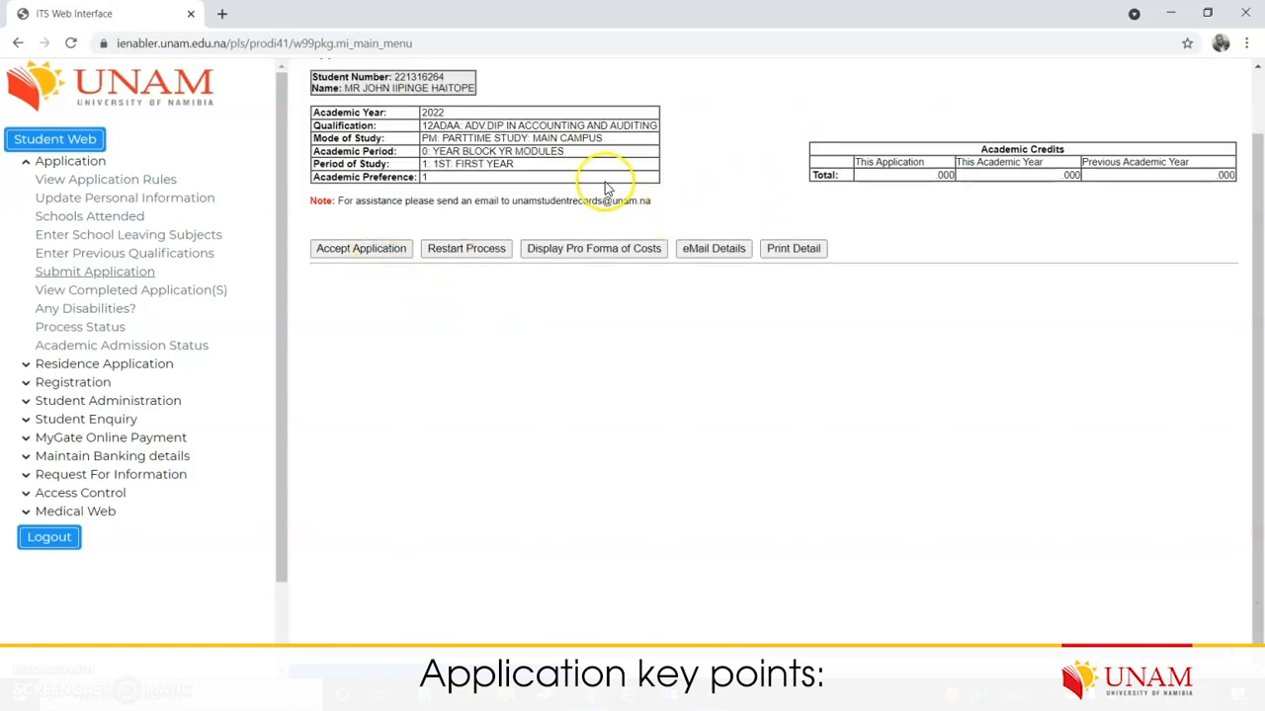
# Step: Review the 12ADAA summary, accept the application, and close the received confirmation
pyautogui.moveTo(424, 126); pyautogui.dragTo(575, 112)
pyautogui.moveTo(448, 155); pyautogui.dragTo(528, 151)
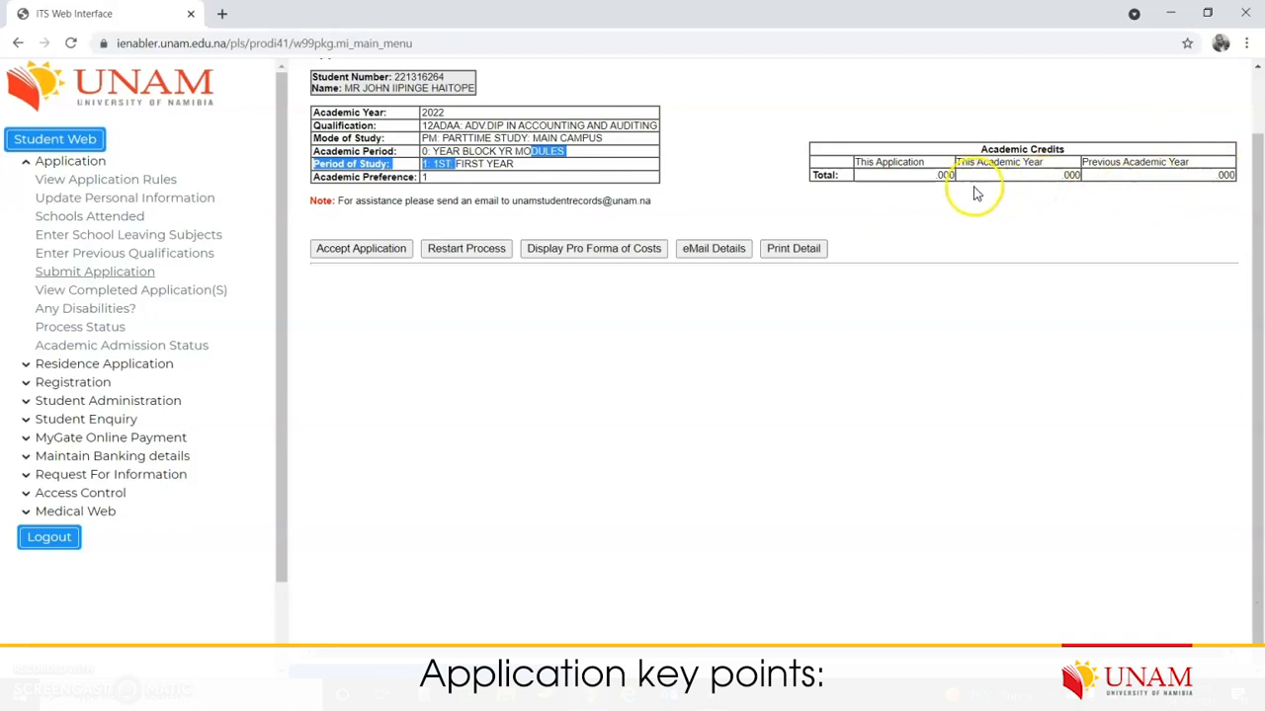
pyautogui.moveTo(976, 193); pyautogui.dragTo(883, 175)
pyautogui.click(352, 247)
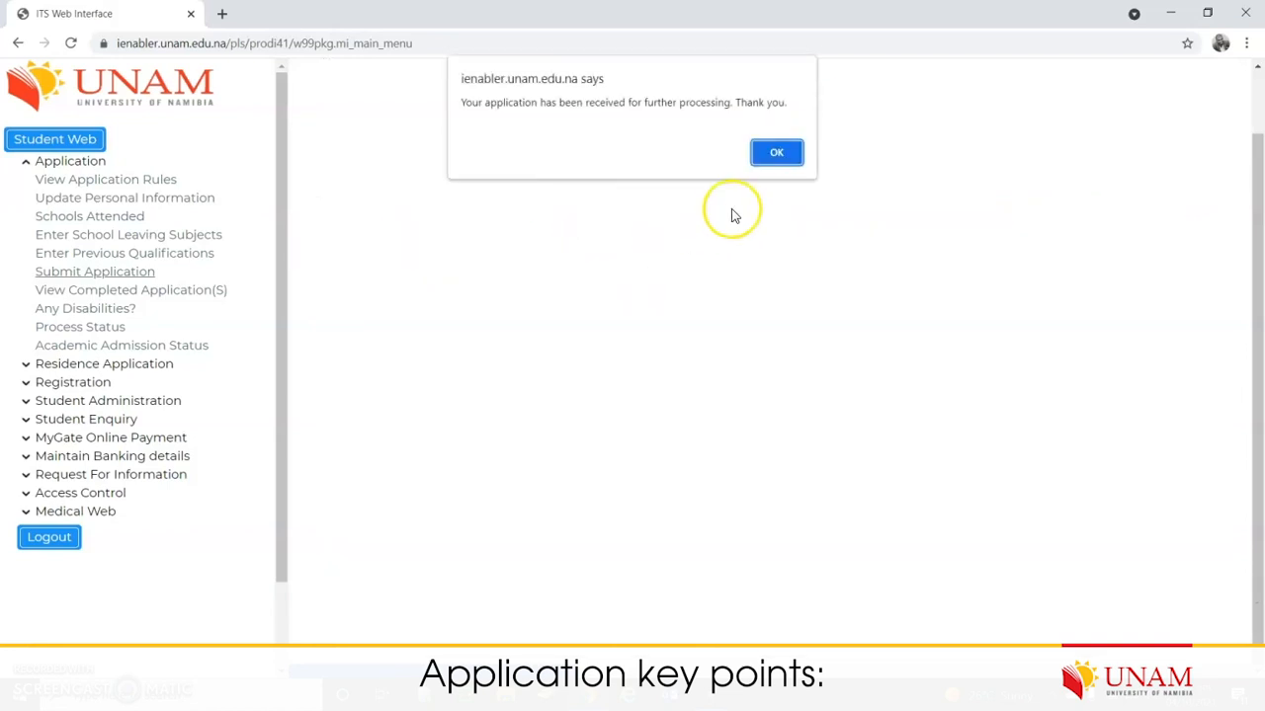
pyautogui.click(772, 155)
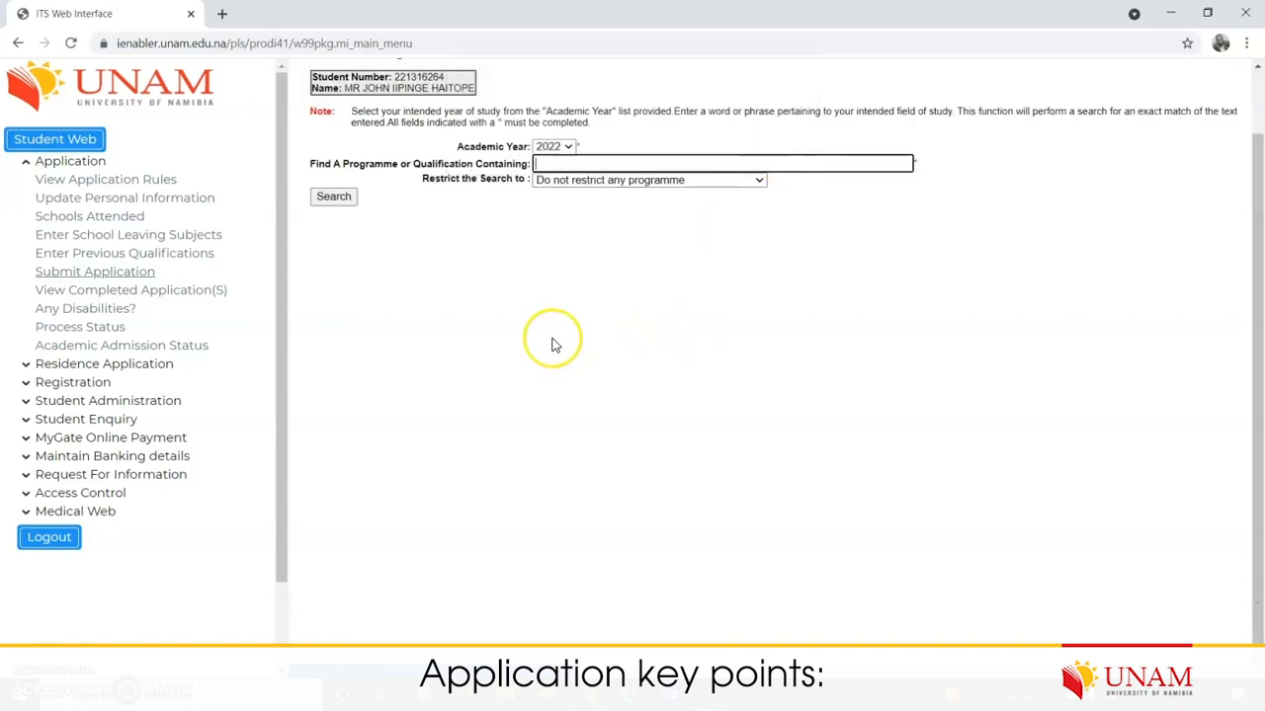
# Step: Search programmes for 'law' and choose 16BLWS Bachelor of Laws (Honours)
pyautogui.click(576, 161)
pyautogui.write('la')
pyautogui.click(568, 196)
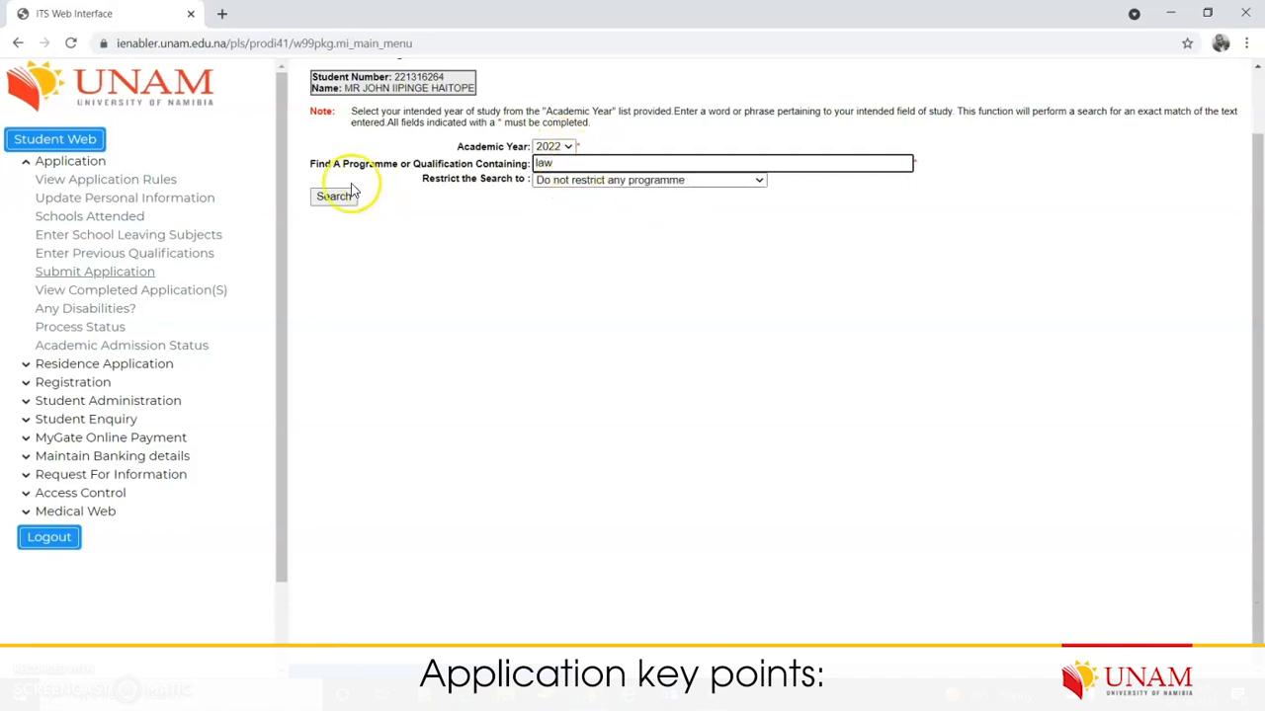
pyautogui.click(336, 195)
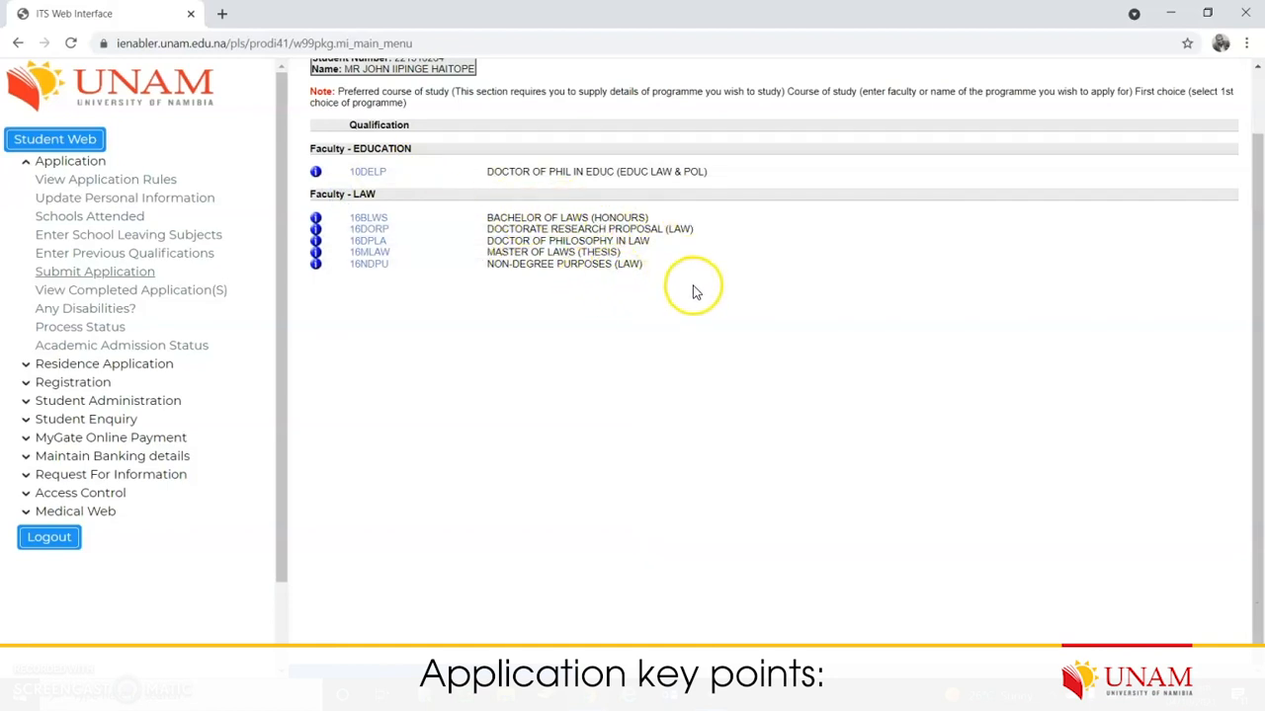
pyautogui.click(376, 219)
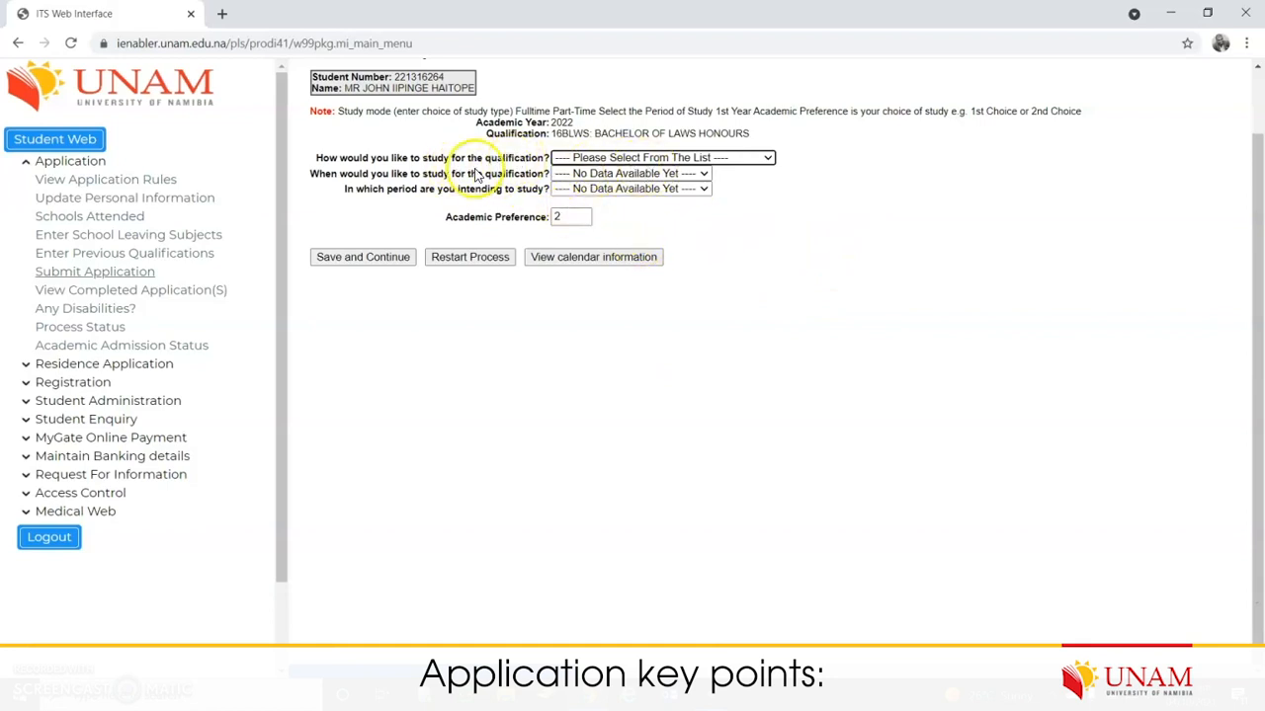
# Step: Choose FULLTIME STUDY WINDHOEK CAMPUS, YEAR BLOCK YR MODULES and 1ST: FIRST YEAR, keep preference 2, and save
pyautogui.click(768, 158)
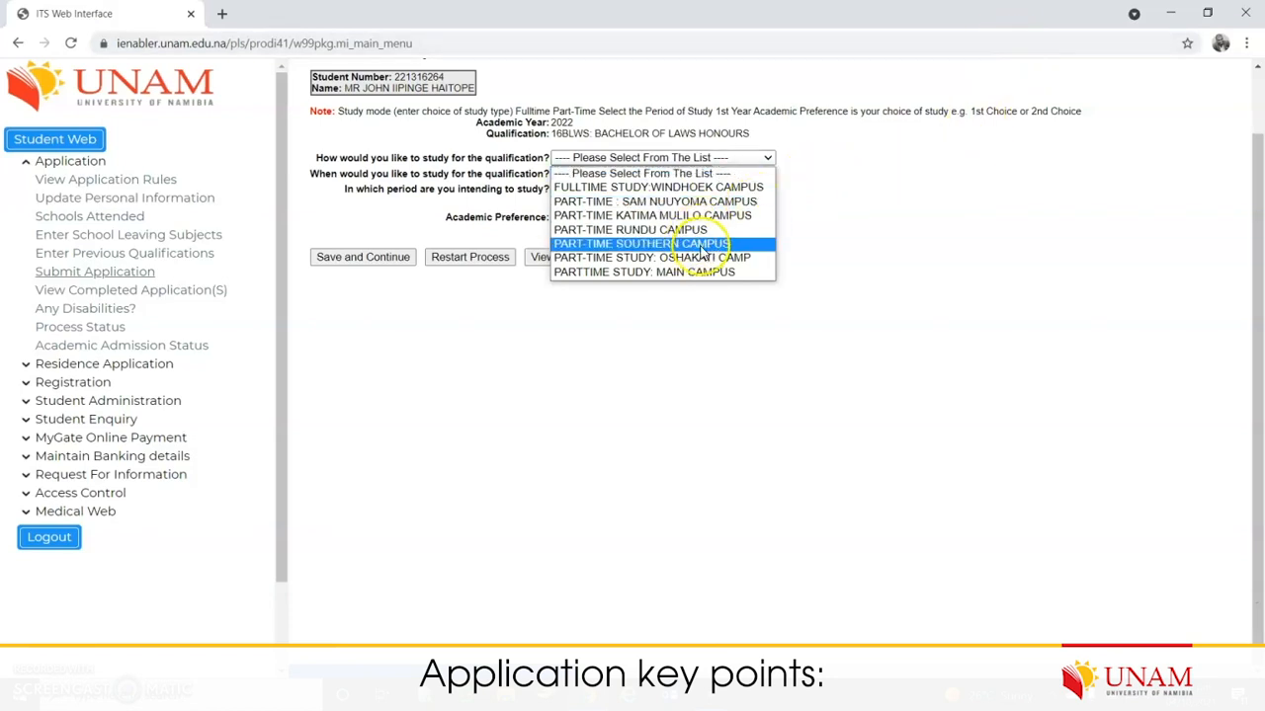
pyautogui.click(719, 188)
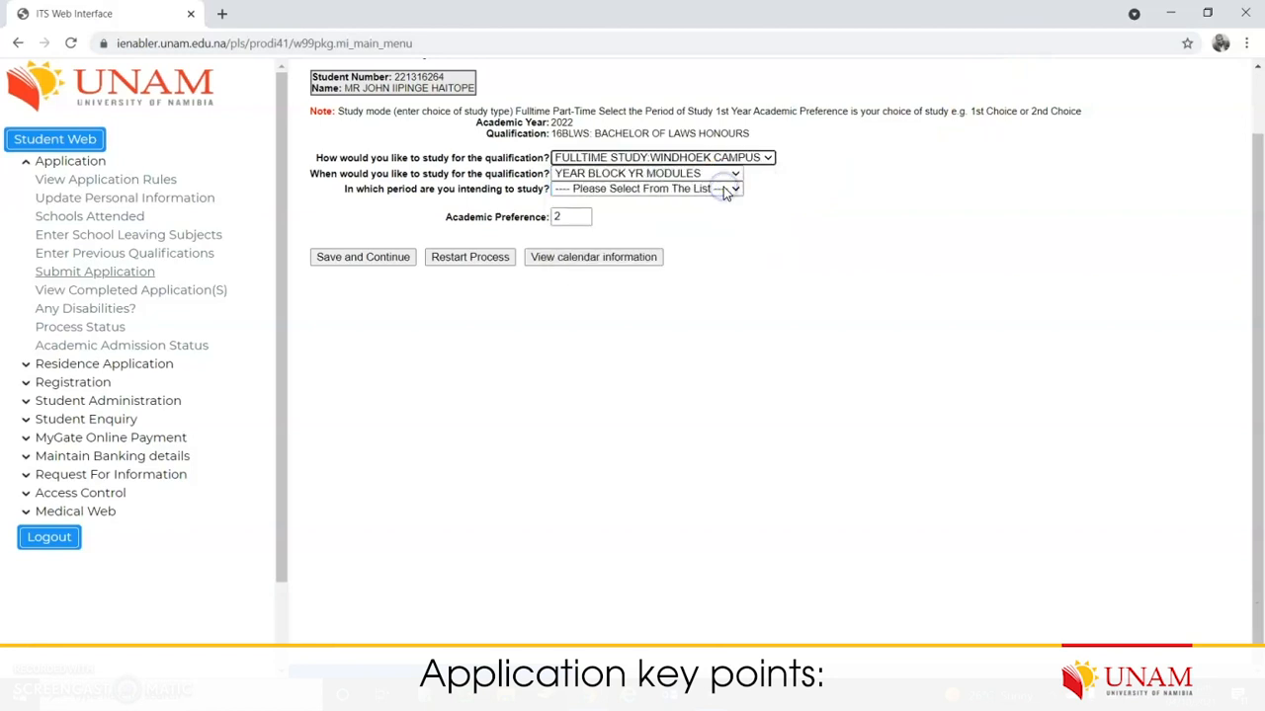
pyautogui.click(735, 174)
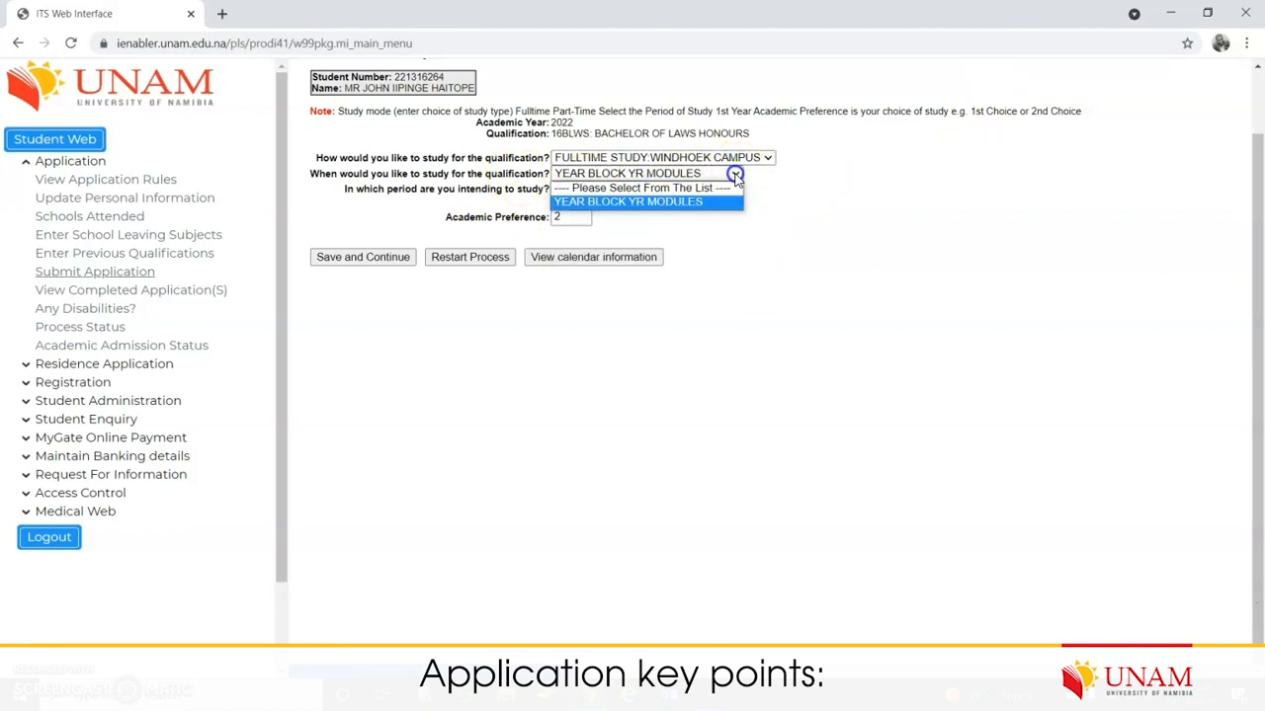
pyautogui.click(649, 203)
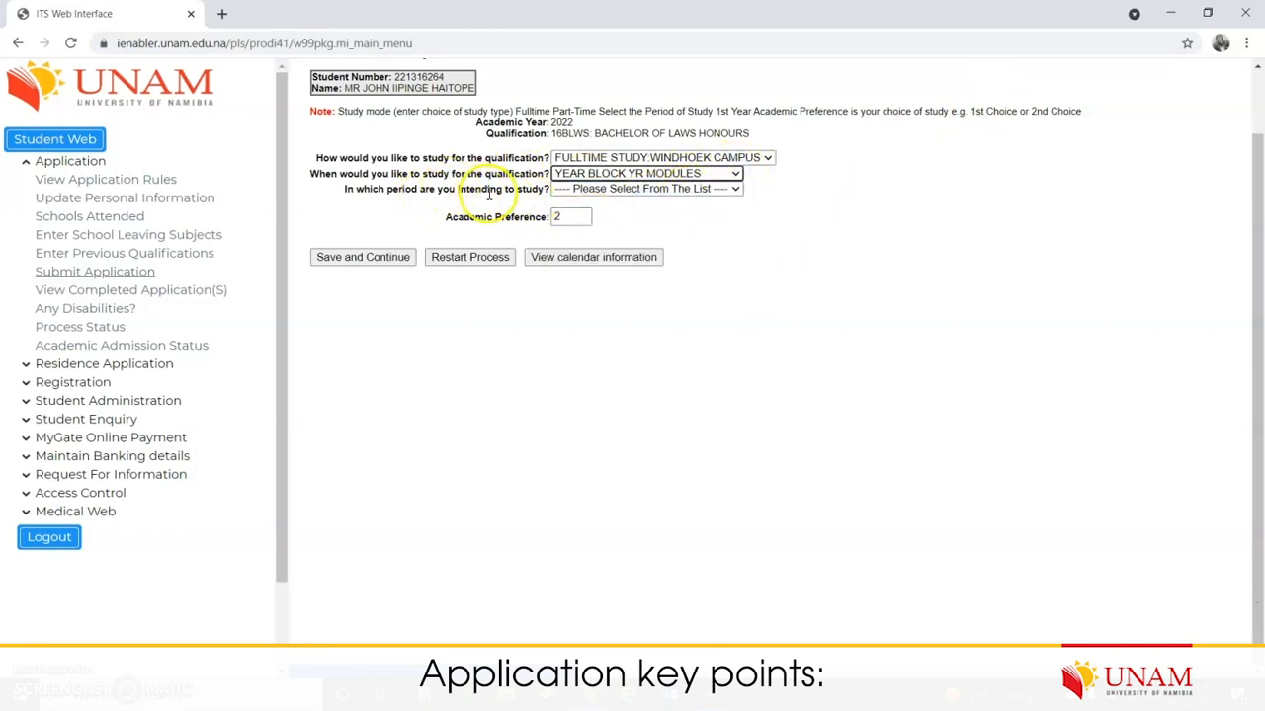
pyautogui.click(736, 190)
pyautogui.click(712, 219)
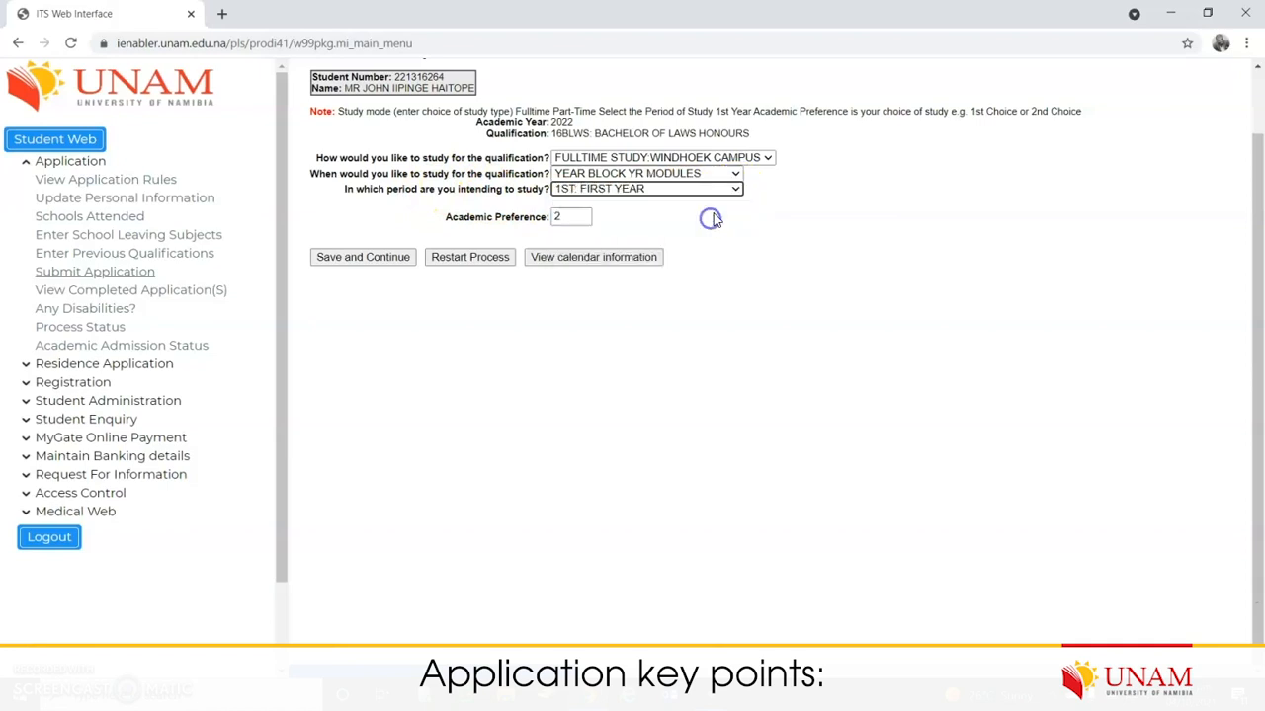
pyautogui.click(568, 216)
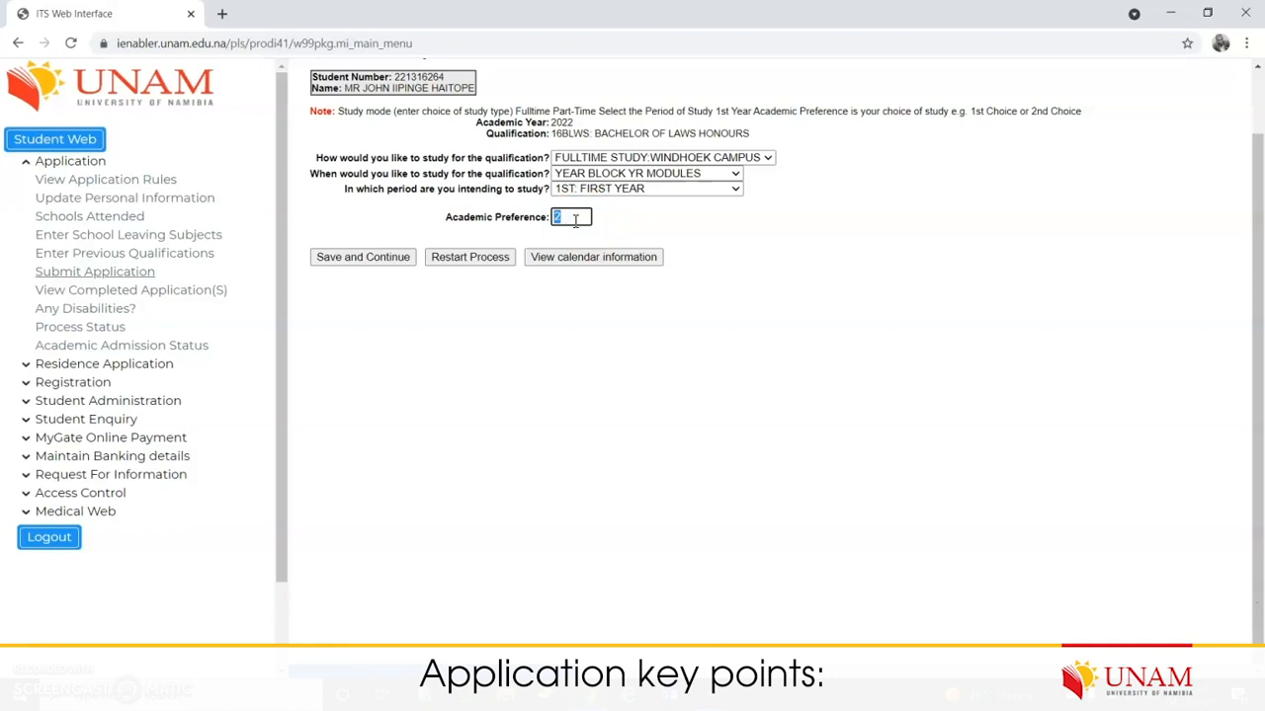
pyautogui.click(734, 252)
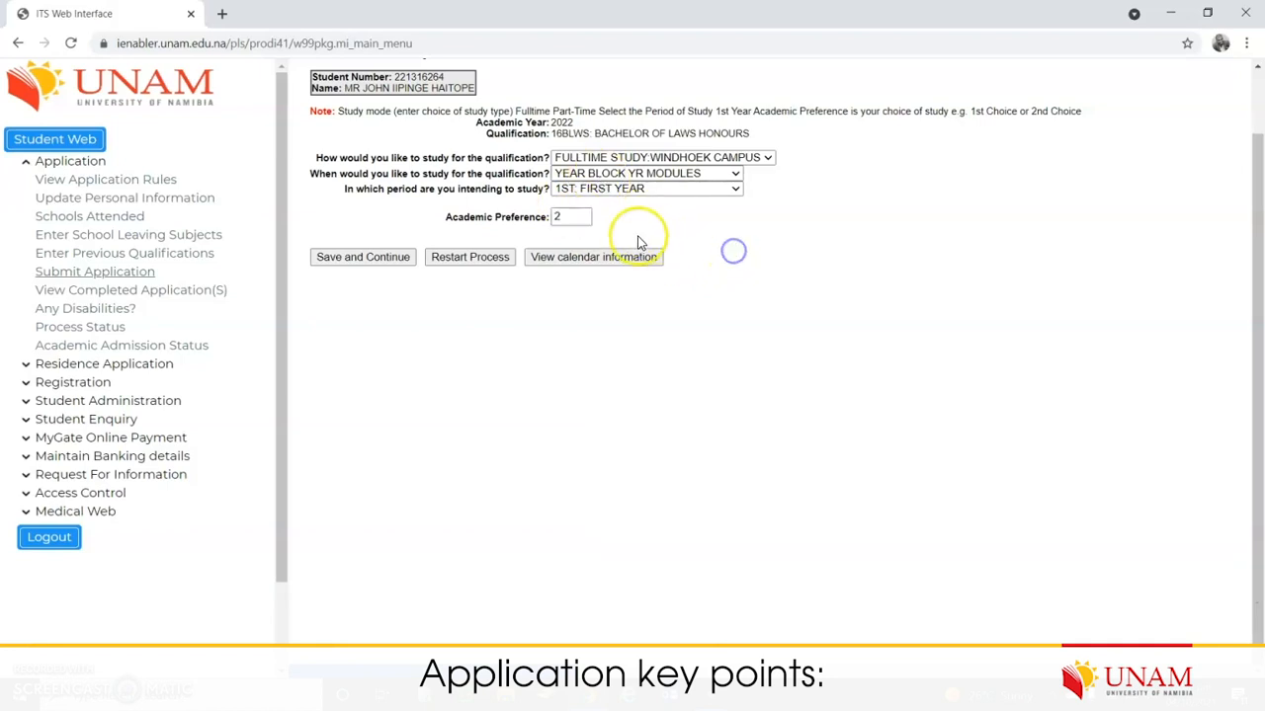
pyautogui.click(370, 259)
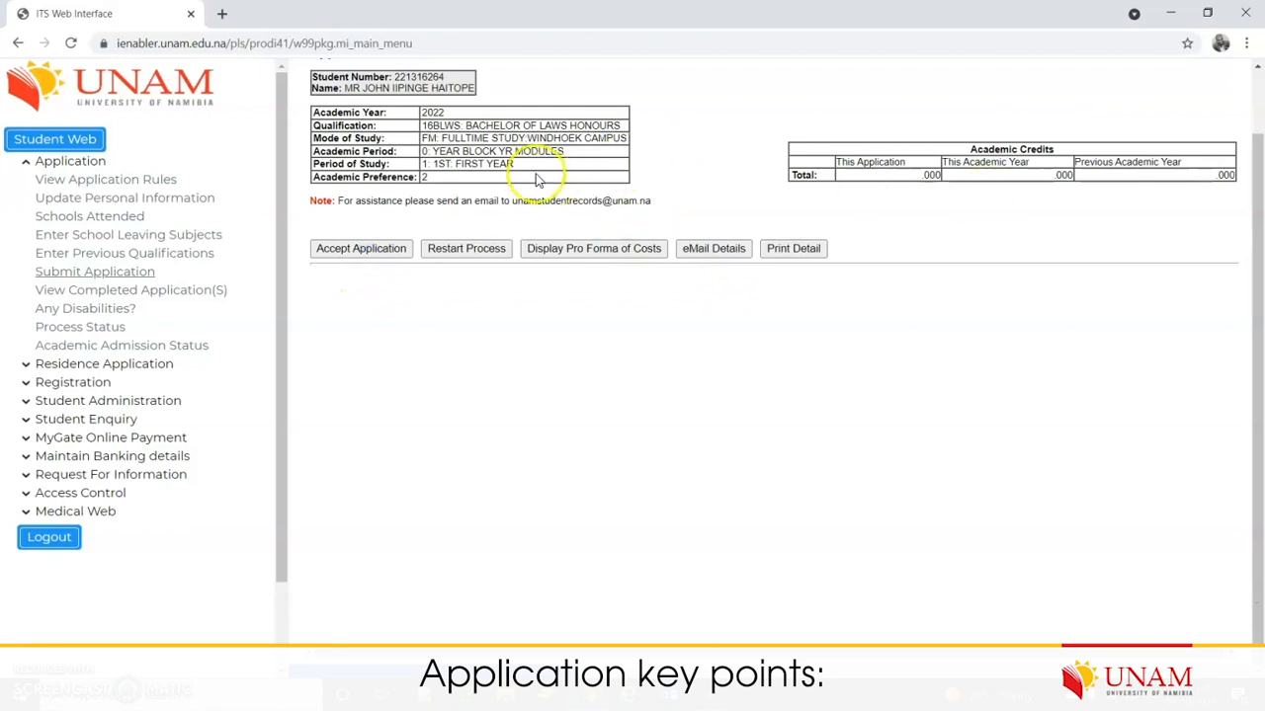
# Step: Accept the Bachelor of Laws Honours application on the summary page and acknowledge the received confirmation
pyautogui.moveTo(533, 168); pyautogui.dragTo(425, 138)
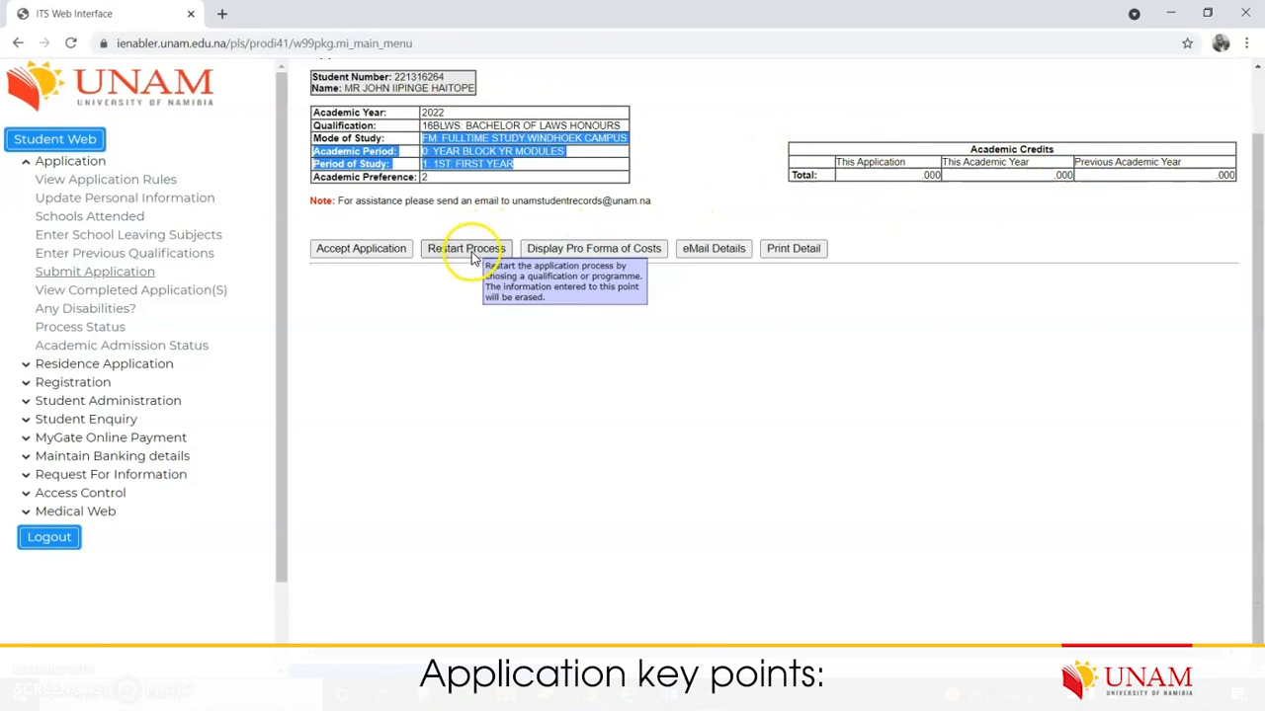
pyautogui.click(388, 252)
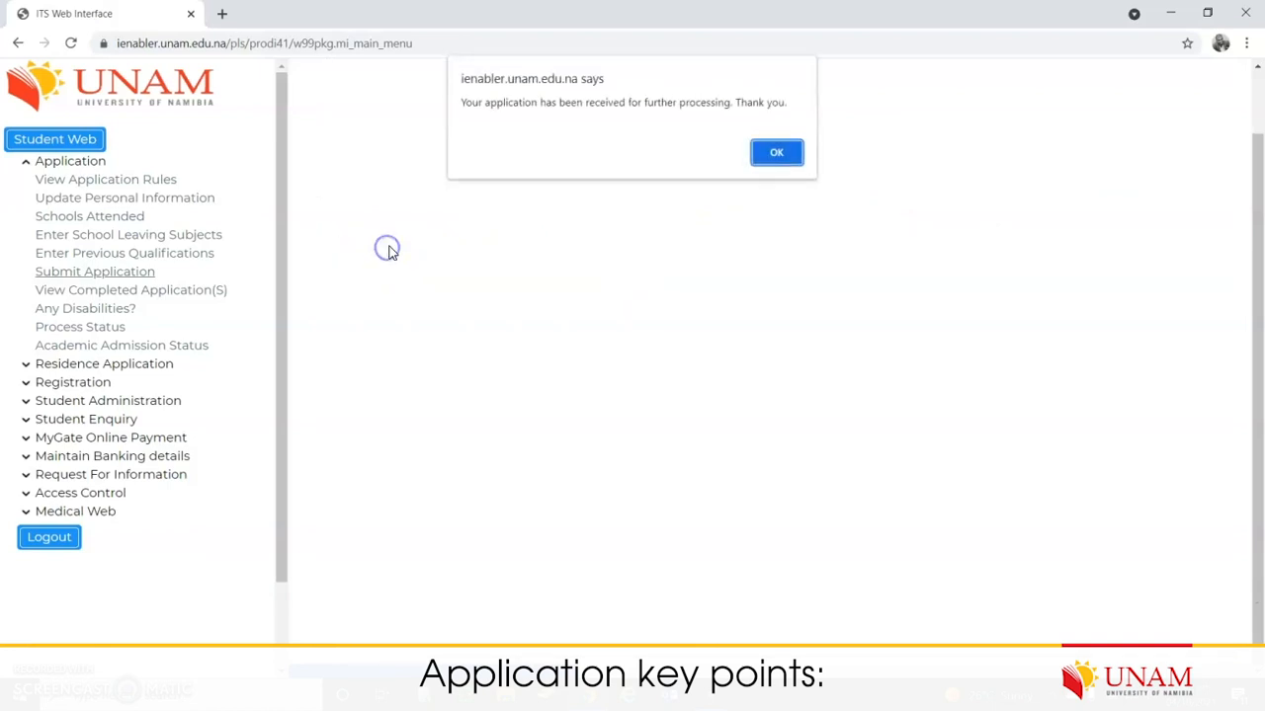
pyautogui.moveTo(654, 104); pyautogui.dragTo(731, 103)
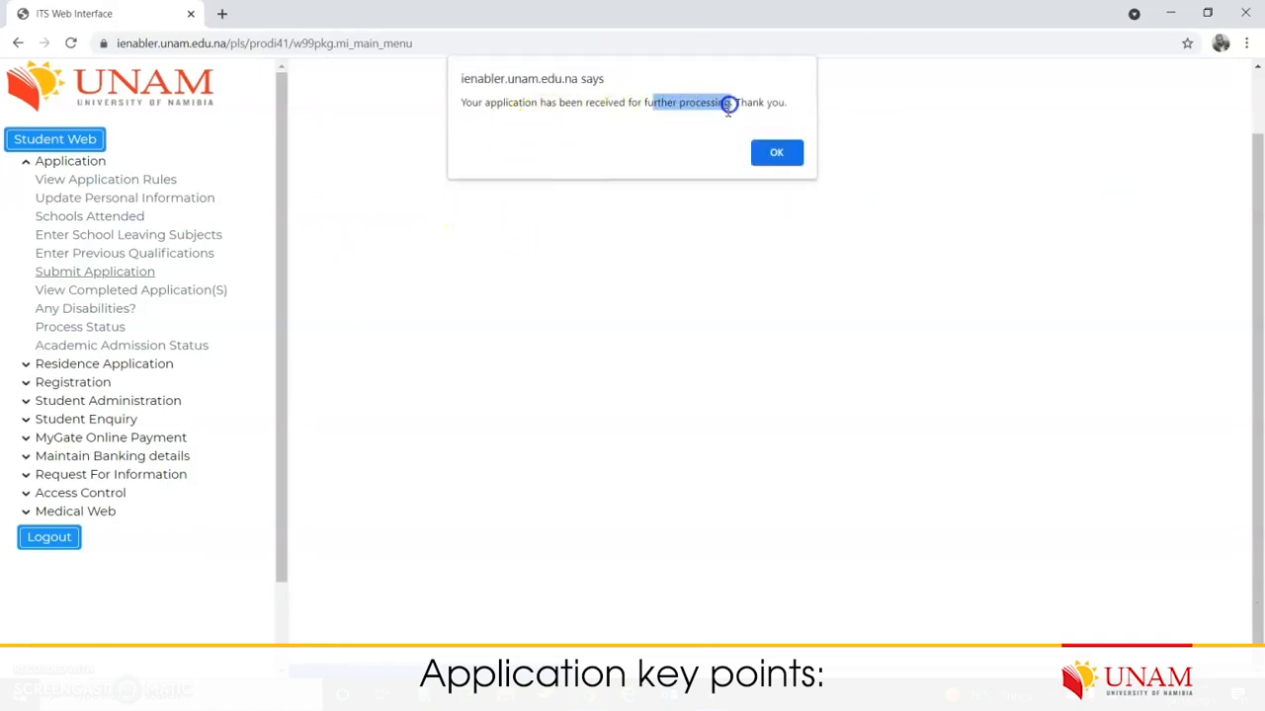
pyautogui.click(776, 154)
pyautogui.scroll(-1, 512, 278)
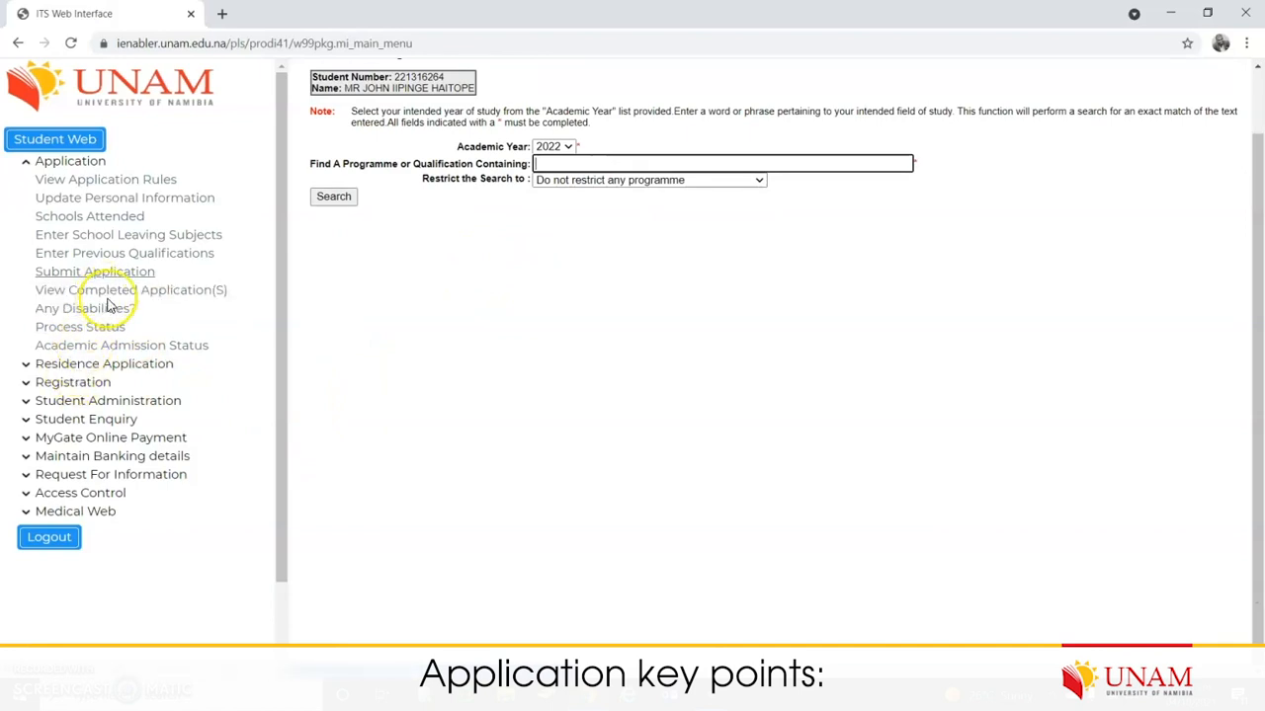
# Step: Show the completed applications table and review both 2022 application rows
pyautogui.click(132, 298)
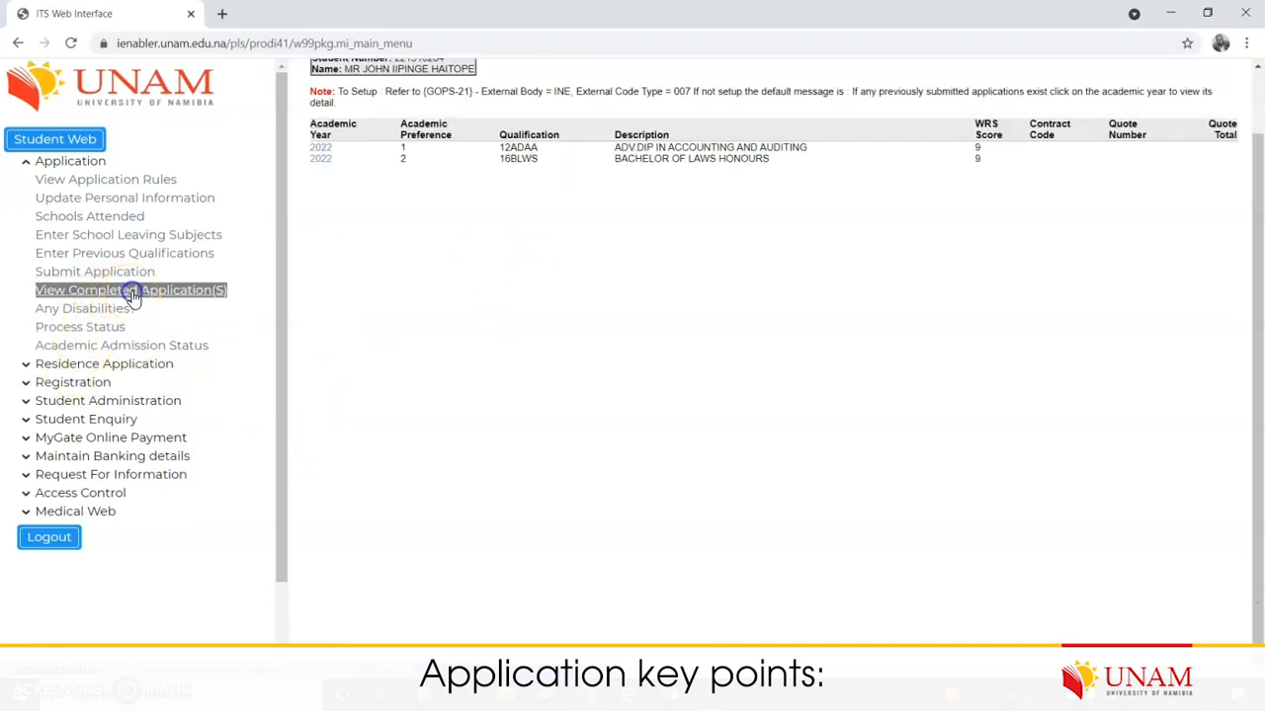
pyautogui.moveTo(359, 204); pyautogui.dragTo(321, 145)
pyautogui.click(429, 257)
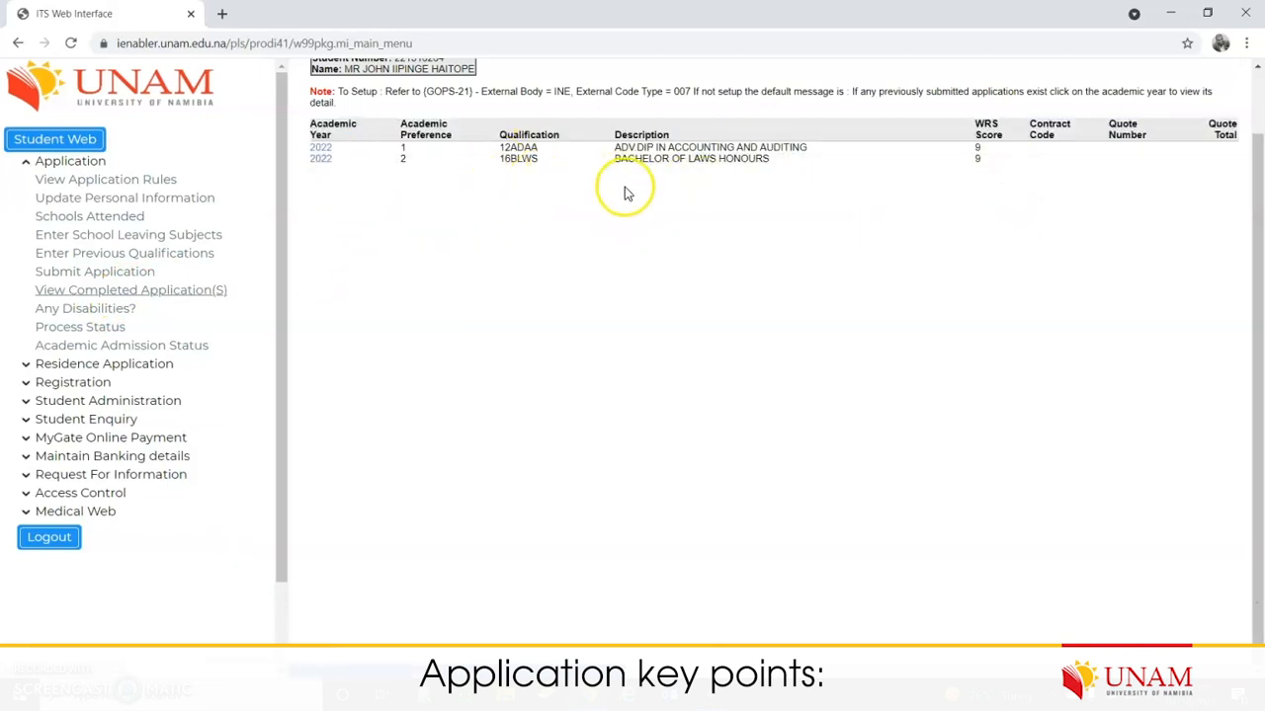
pyautogui.moveTo(393, 235); pyautogui.dragTo(311, 129)
pyautogui.moveTo(862, 215); pyautogui.dragTo(314, 148)
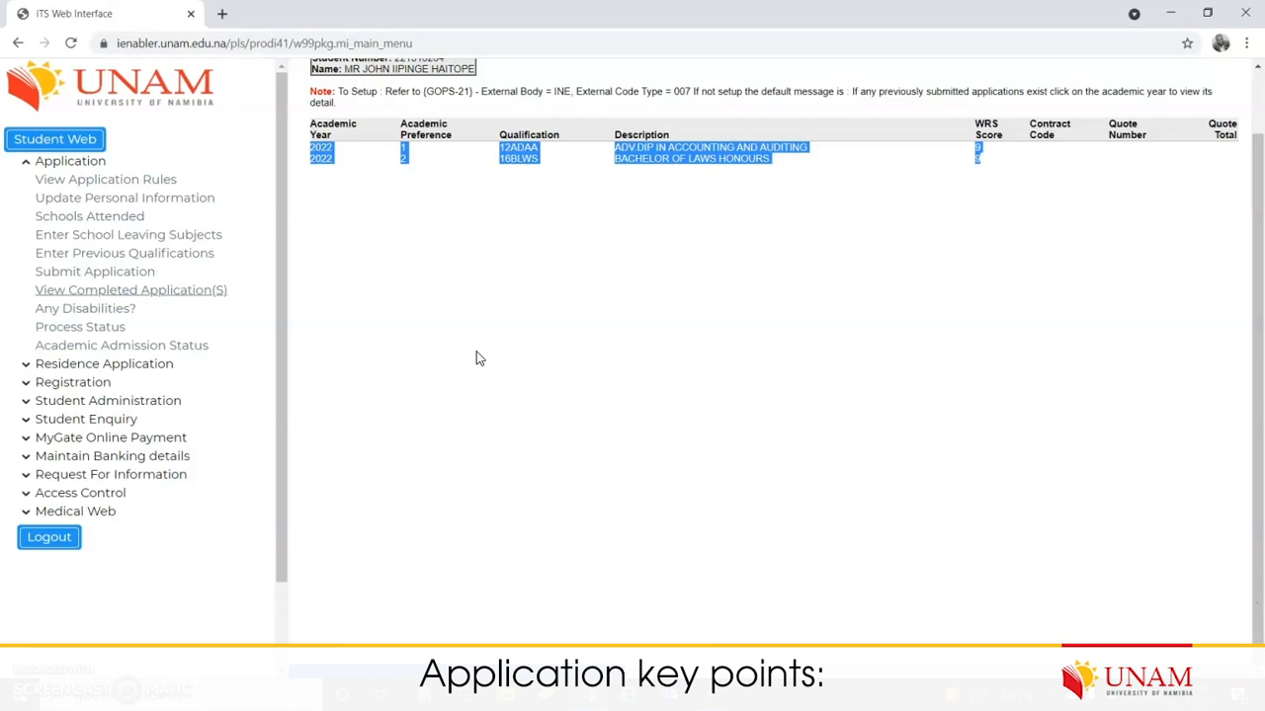
pyautogui.scroll(2, 475, 359)
pyautogui.click(436, 253)
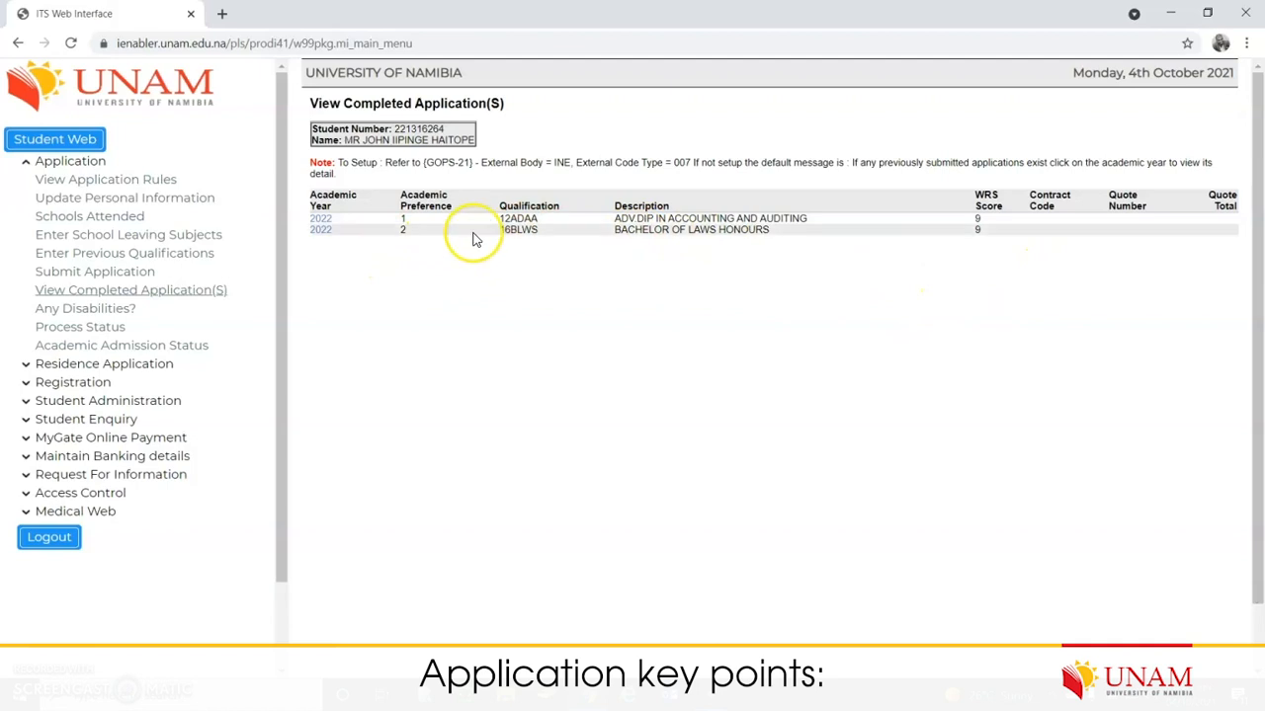
# Step: Check the BACHELOR OF LAWS HONOURS score, then bring up the Any Disabilities? form
pyautogui.click(589, 295)
pyautogui.moveTo(589, 295); pyautogui.dragTo(534, 242)
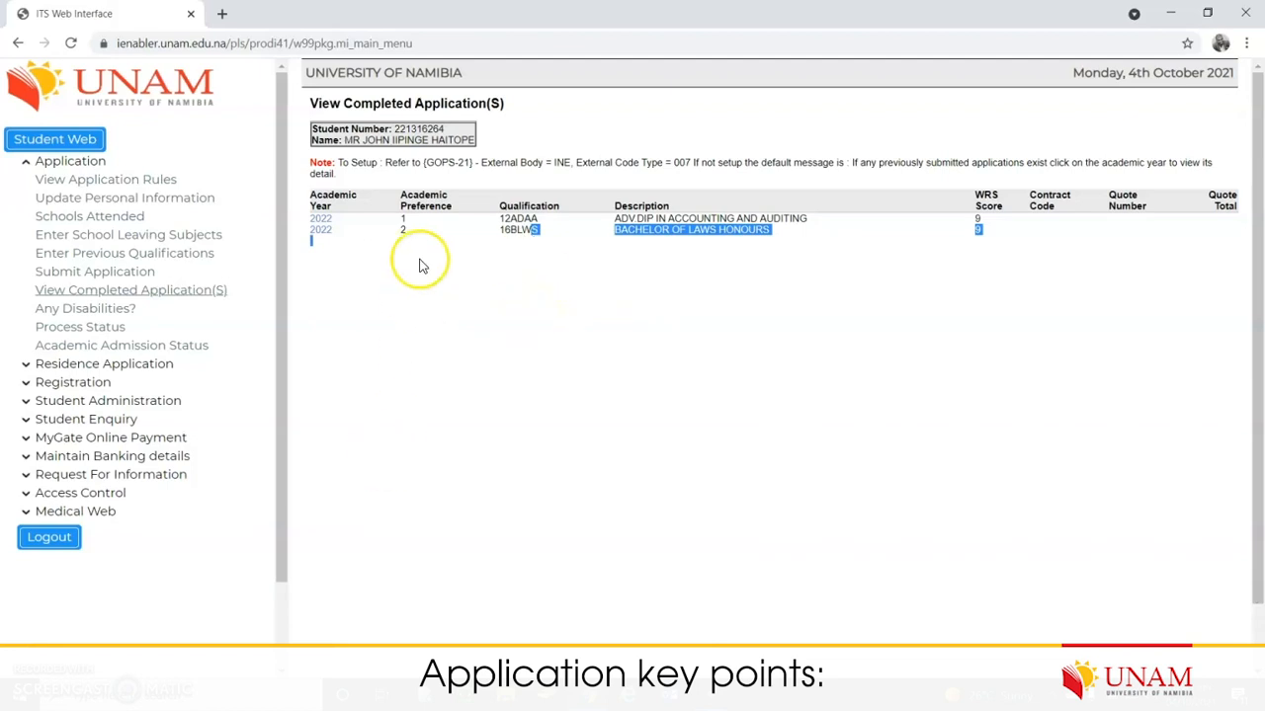
pyautogui.click(106, 312)
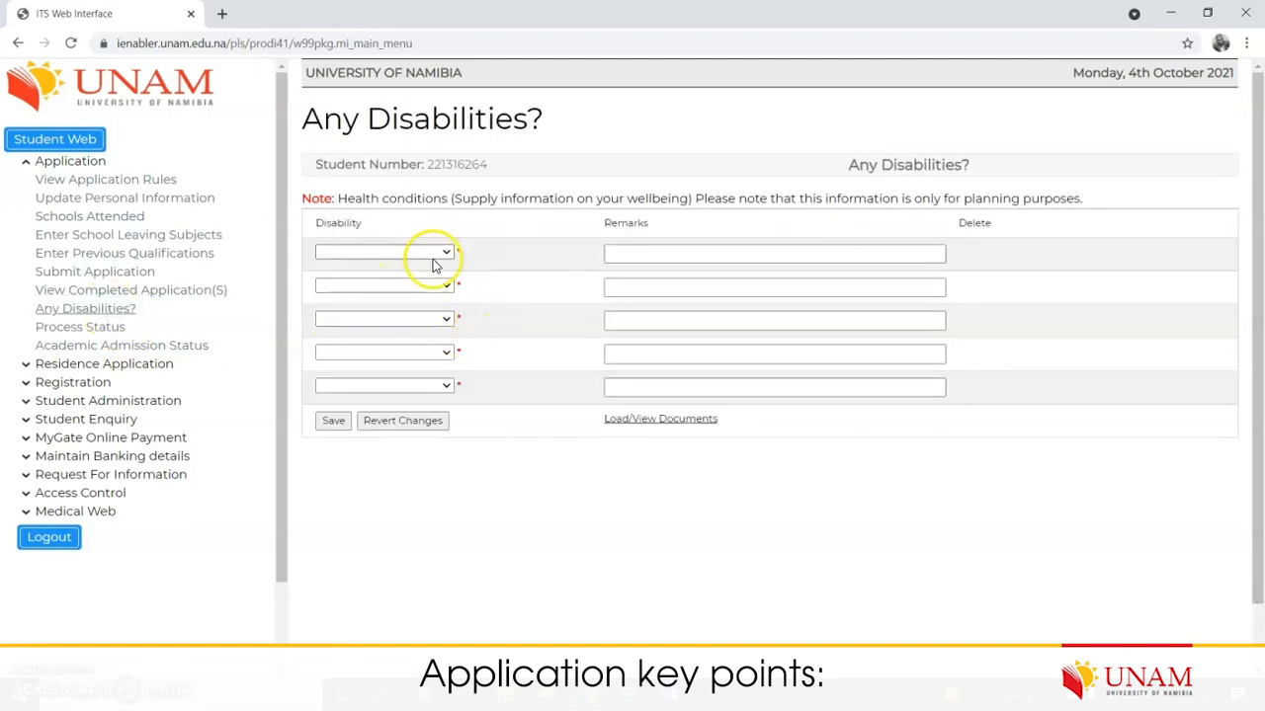
# Step: Record a PHYSICAL DISABILITY entry with remark n/a and save it
pyautogui.click(446, 252)
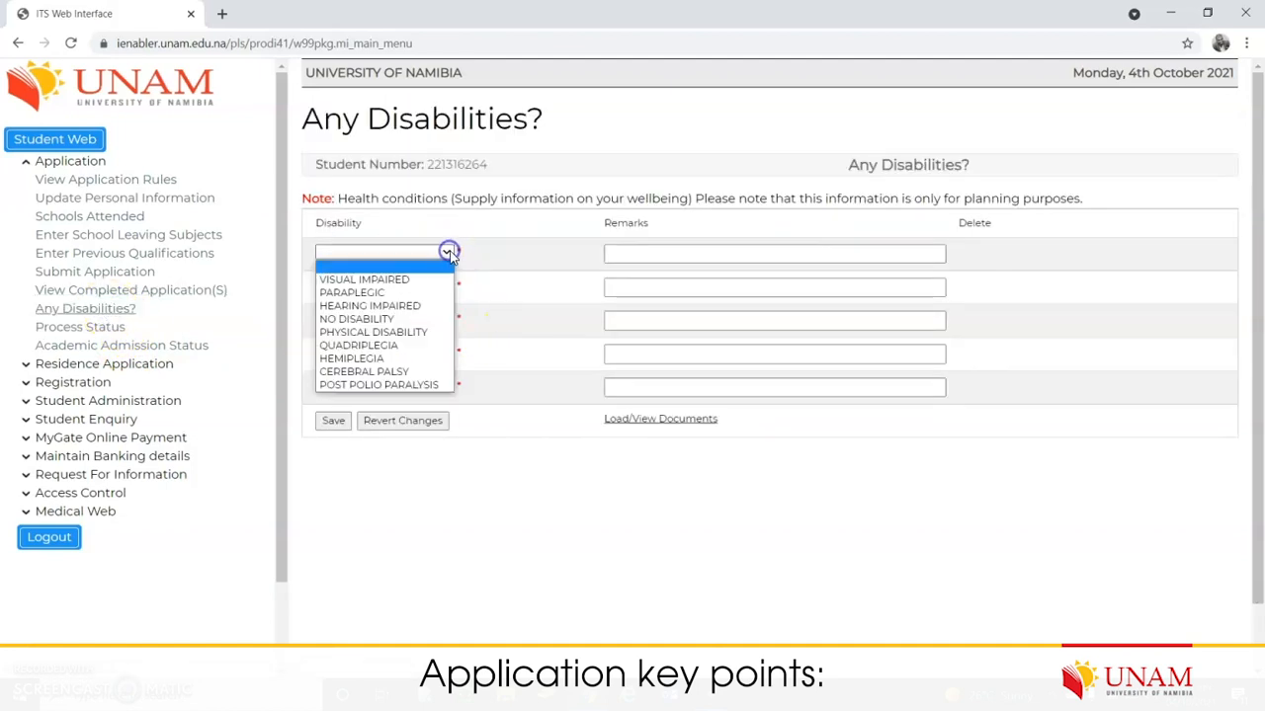
pyautogui.click(413, 332)
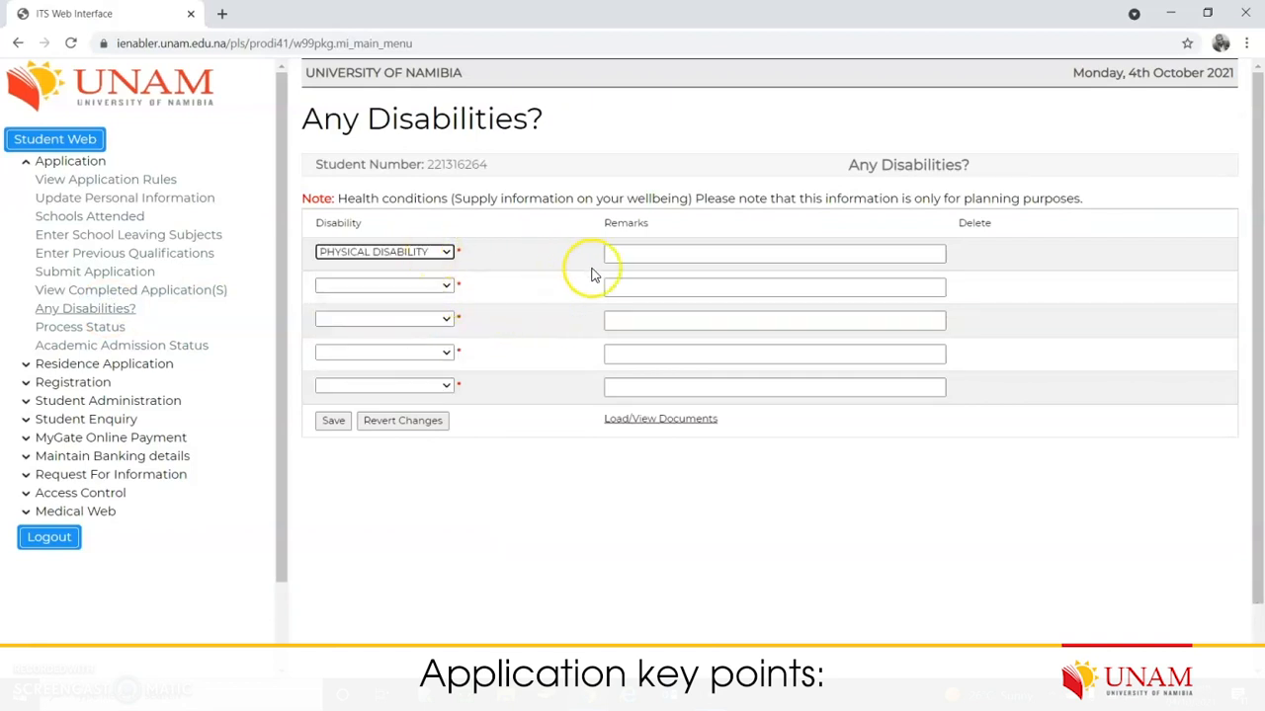
pyautogui.click(638, 253)
pyautogui.click(669, 283)
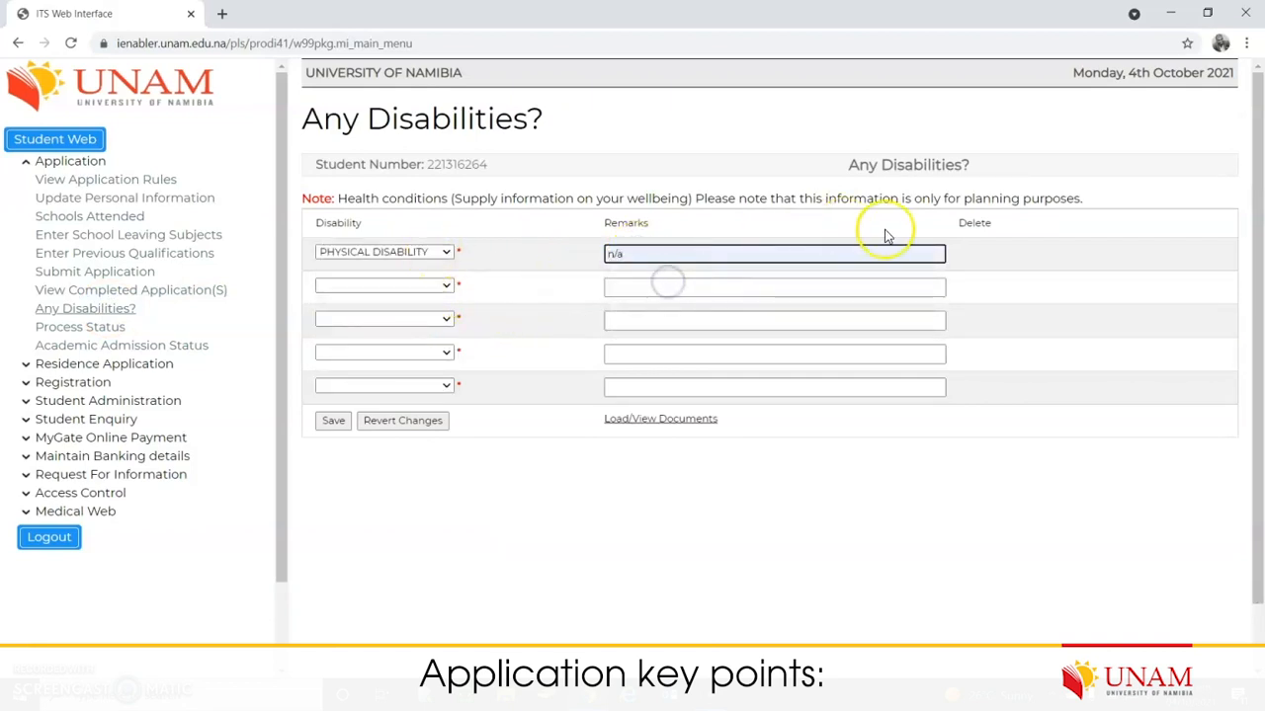
pyautogui.click(334, 423)
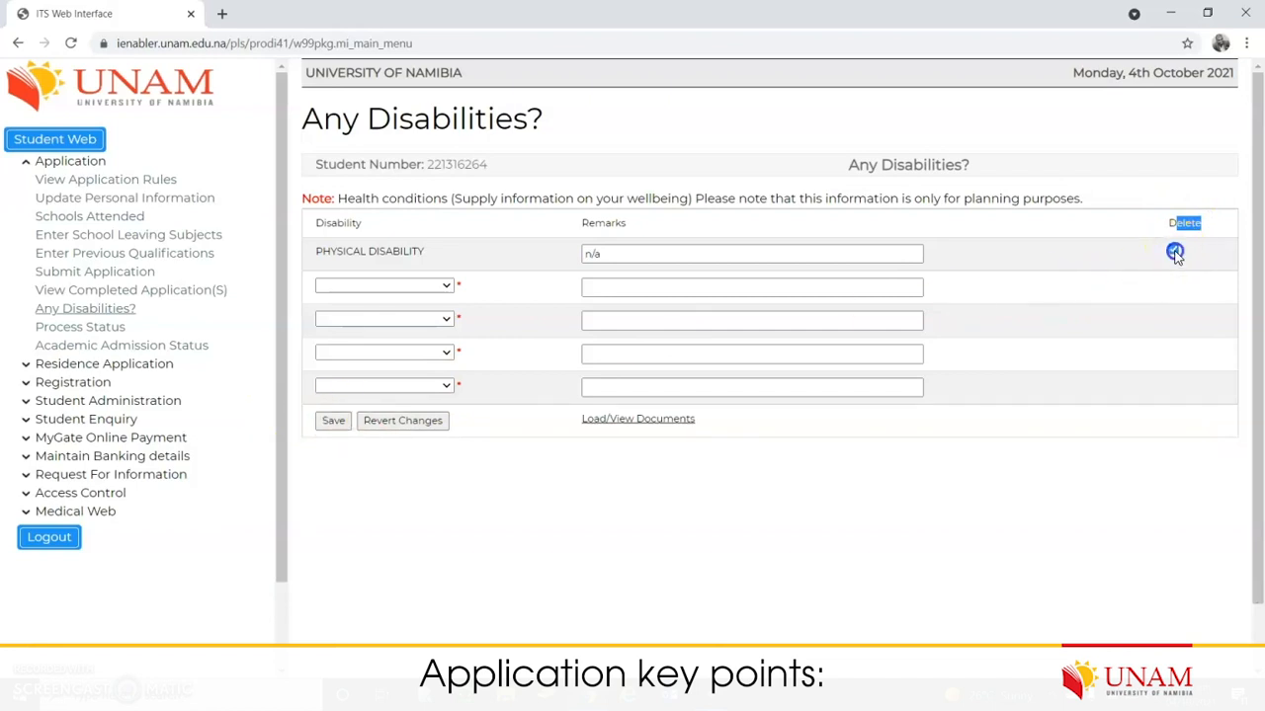
pyautogui.click(400, 287)
pyautogui.click(514, 512)
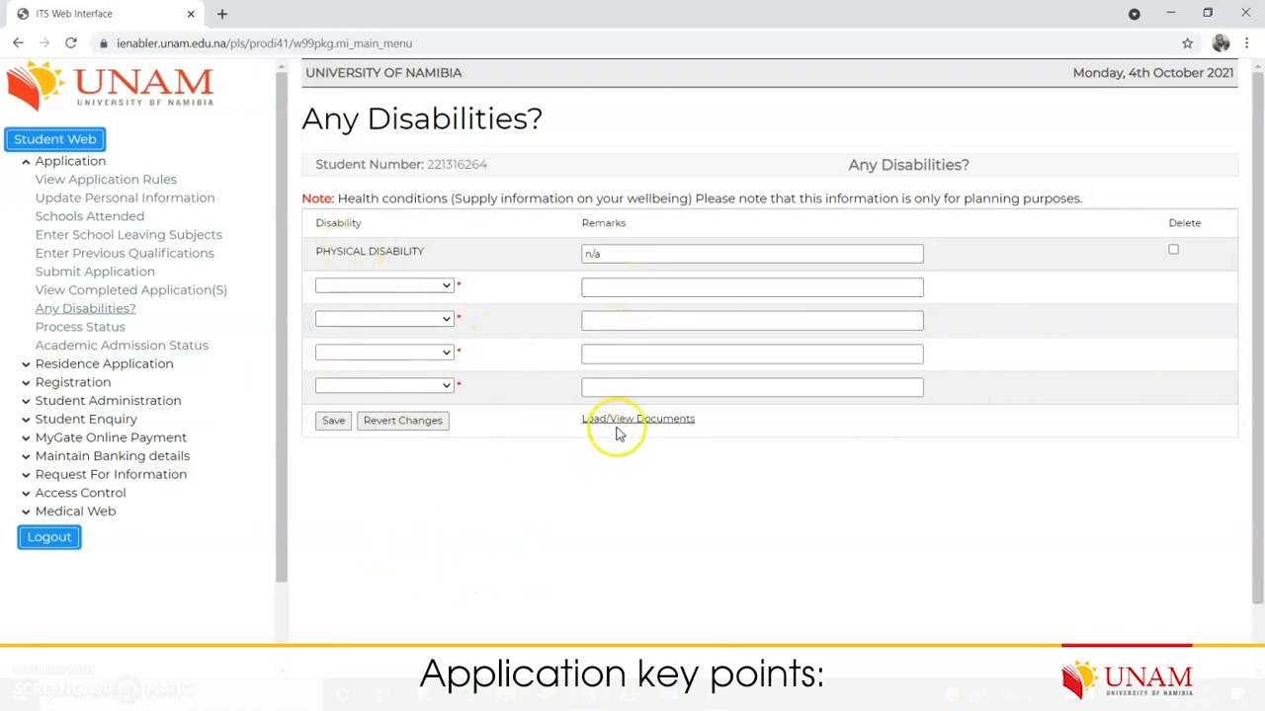
# Step: Start a new upload in Medical Certificates documents and select Medical Cert.pdf
pyautogui.moveTo(699, 426); pyautogui.dragTo(576, 435)
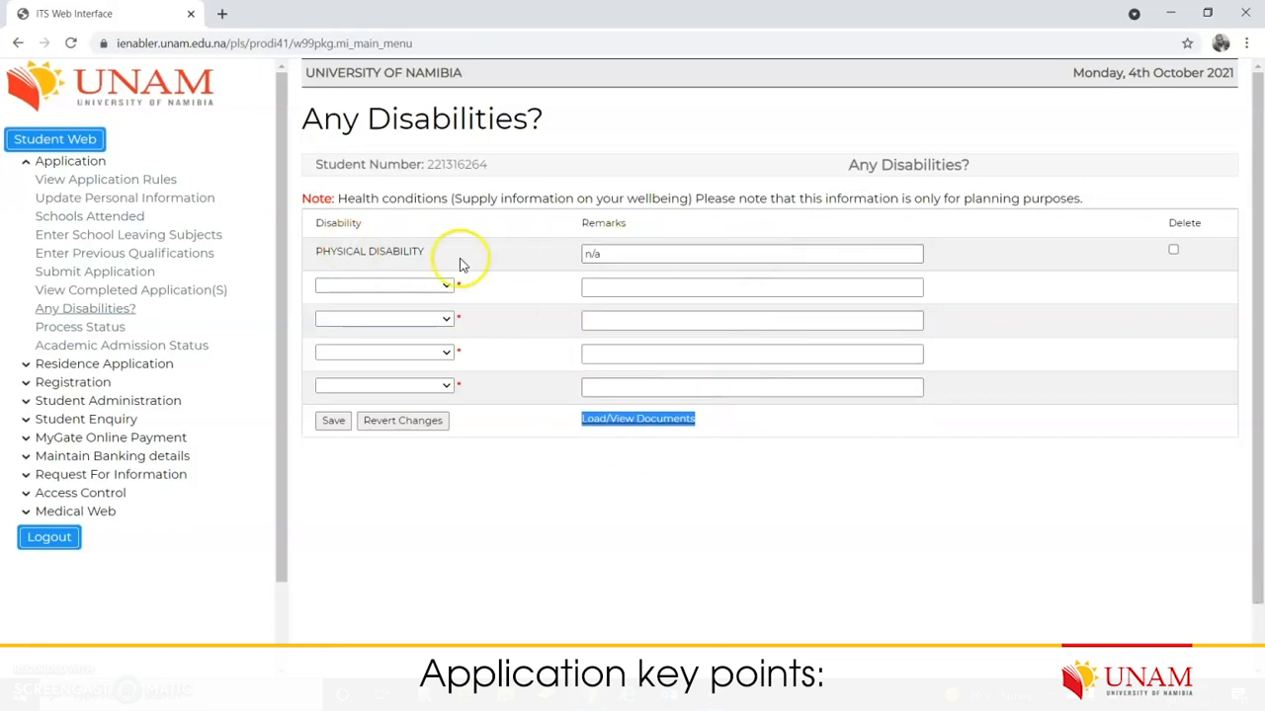
pyautogui.click(705, 460)
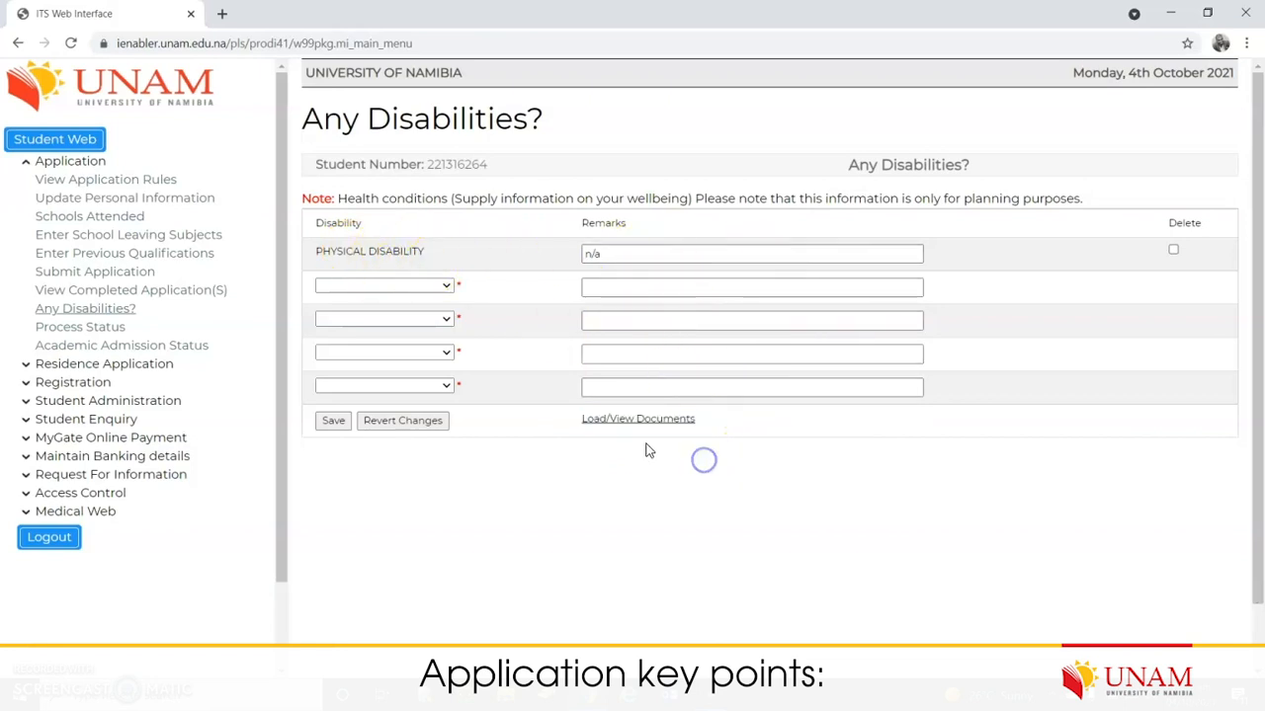
pyautogui.click(644, 427)
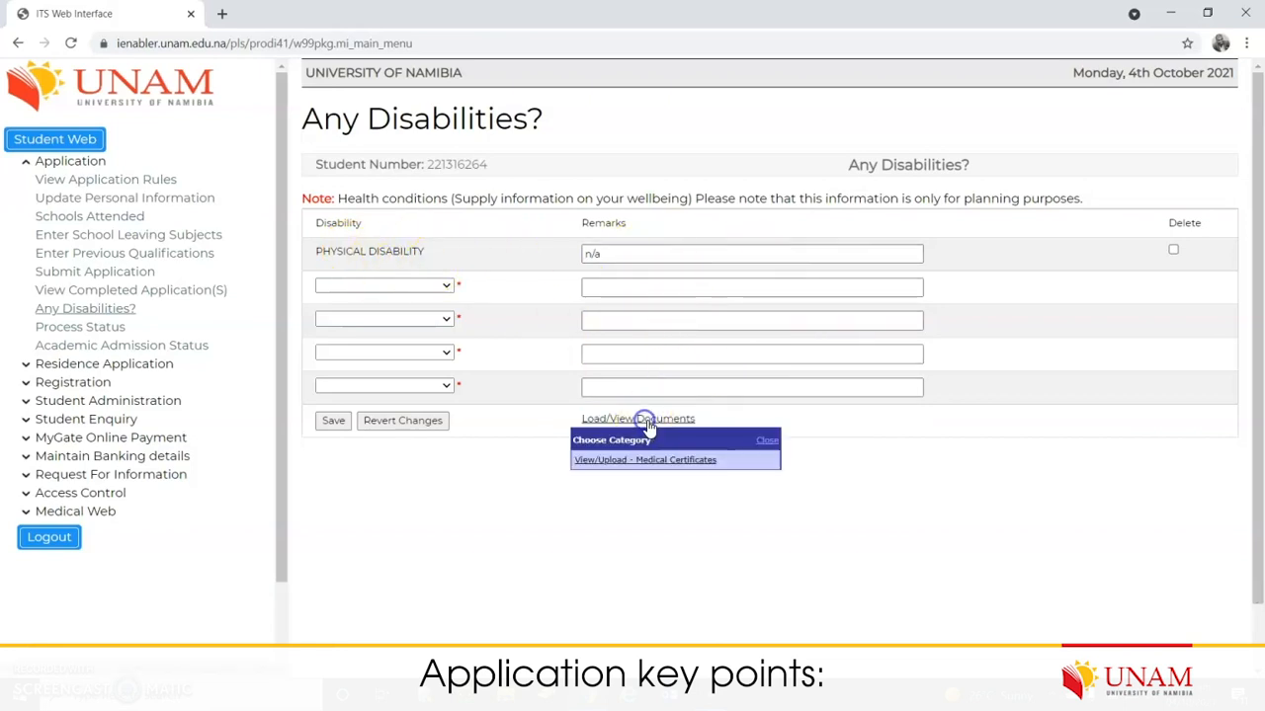
pyautogui.click(685, 463)
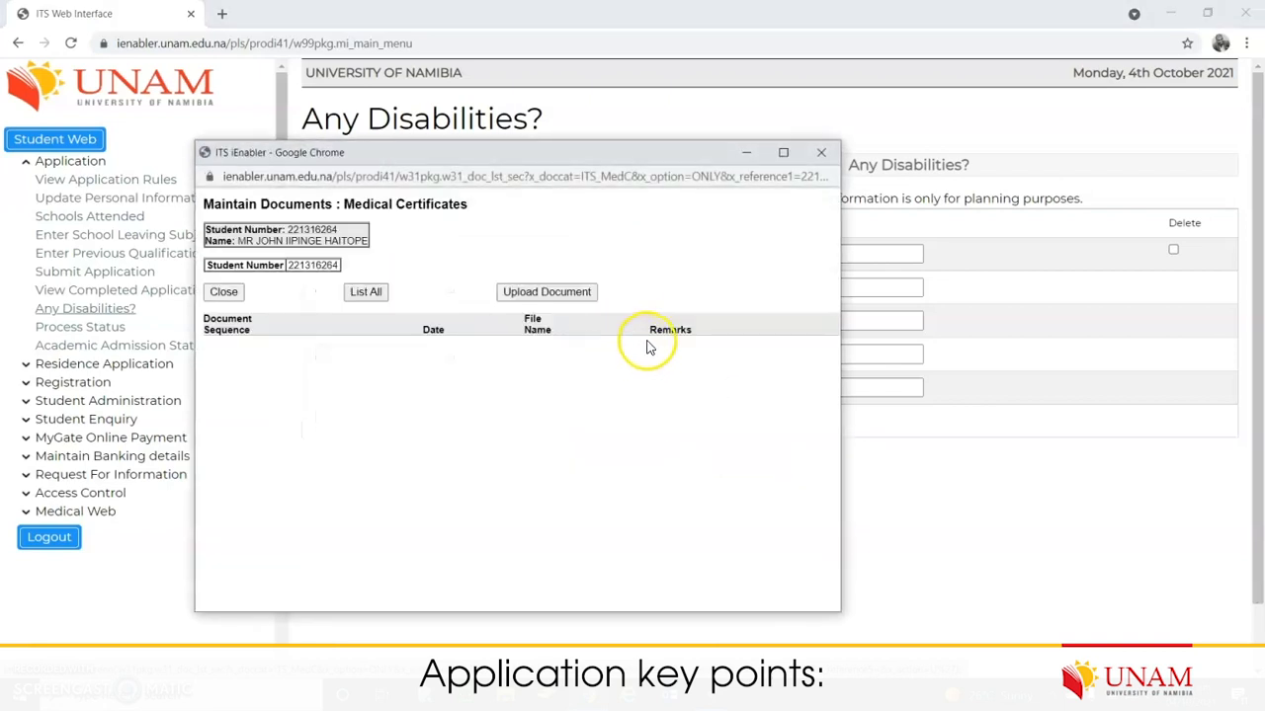
pyautogui.click(553, 291)
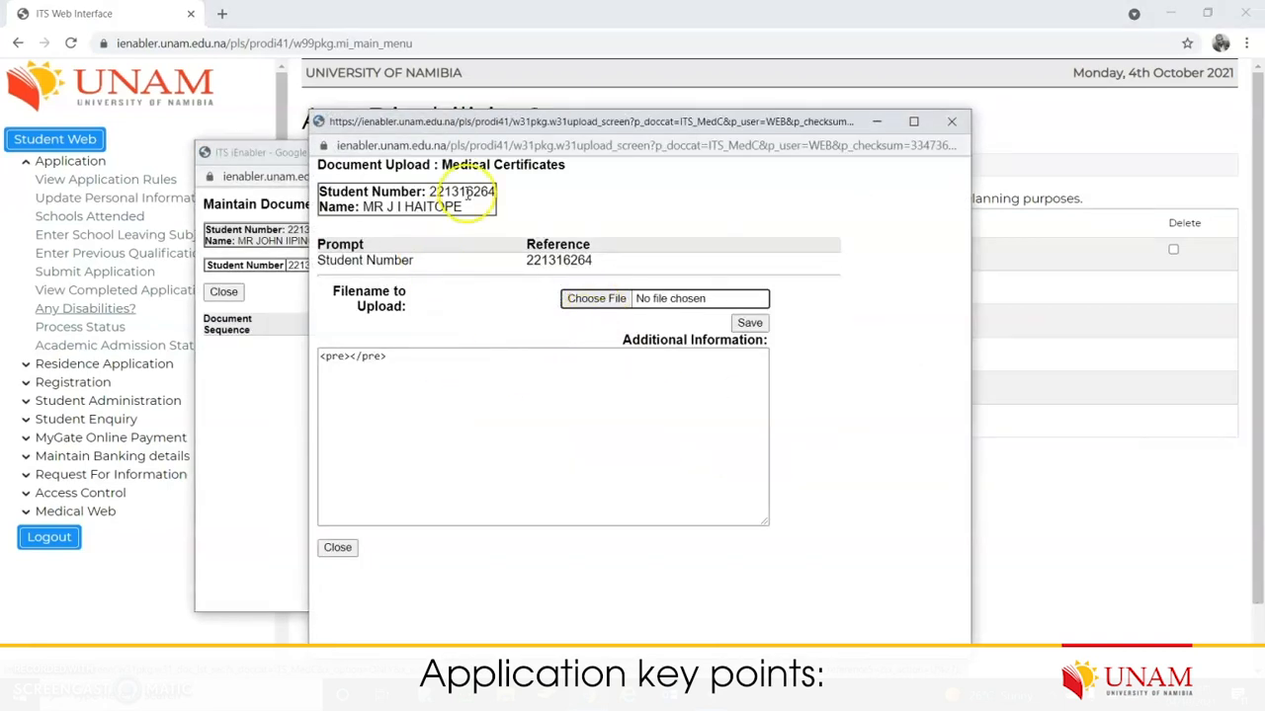
pyautogui.click(597, 299)
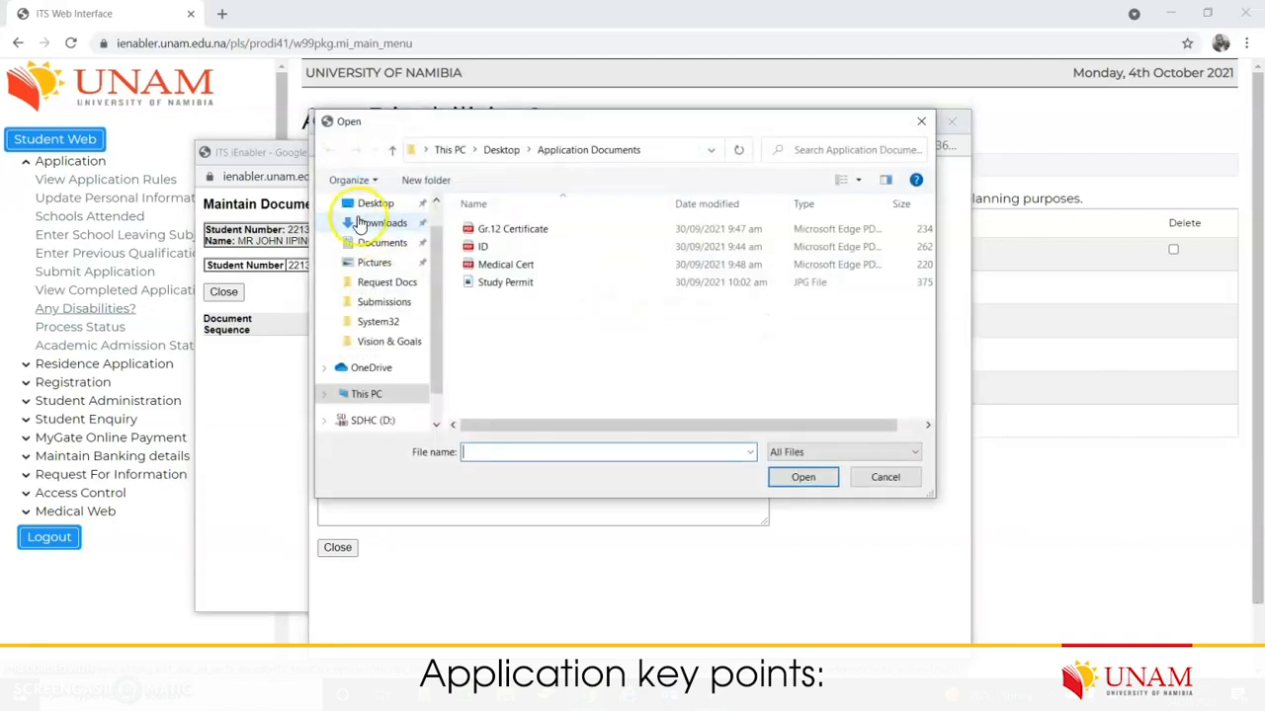
pyautogui.click(535, 268)
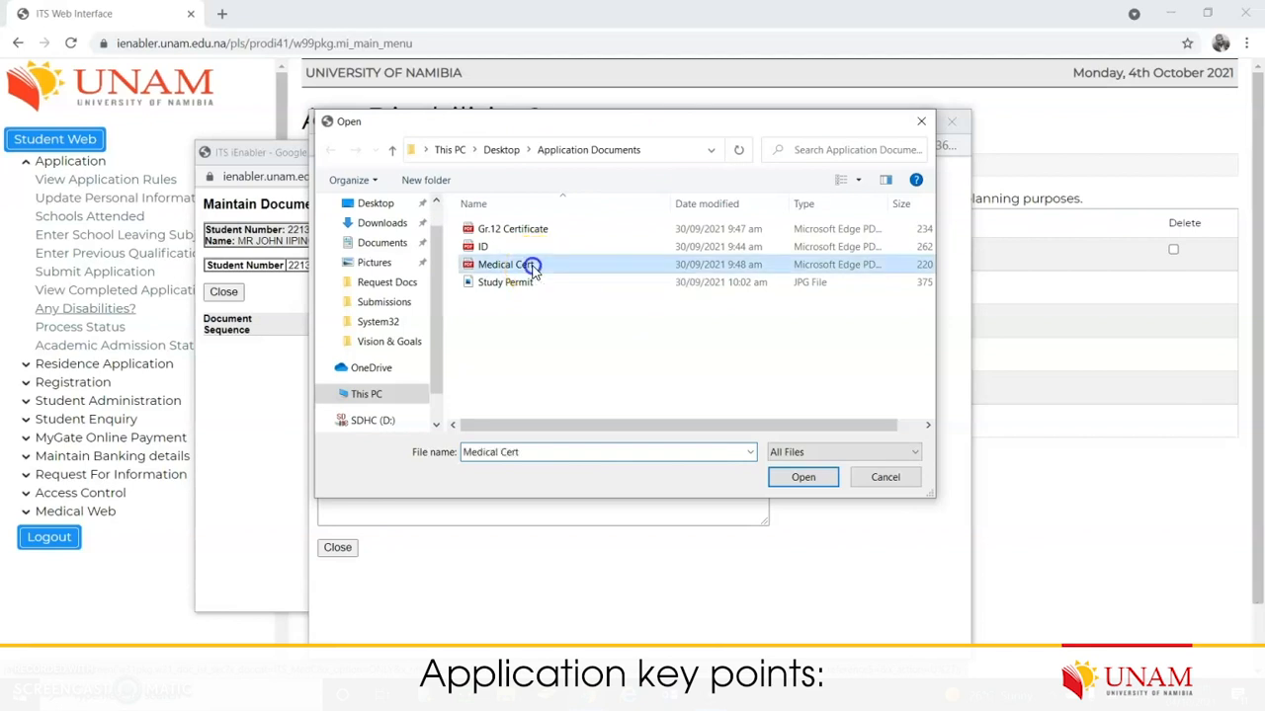
pyautogui.click(797, 477)
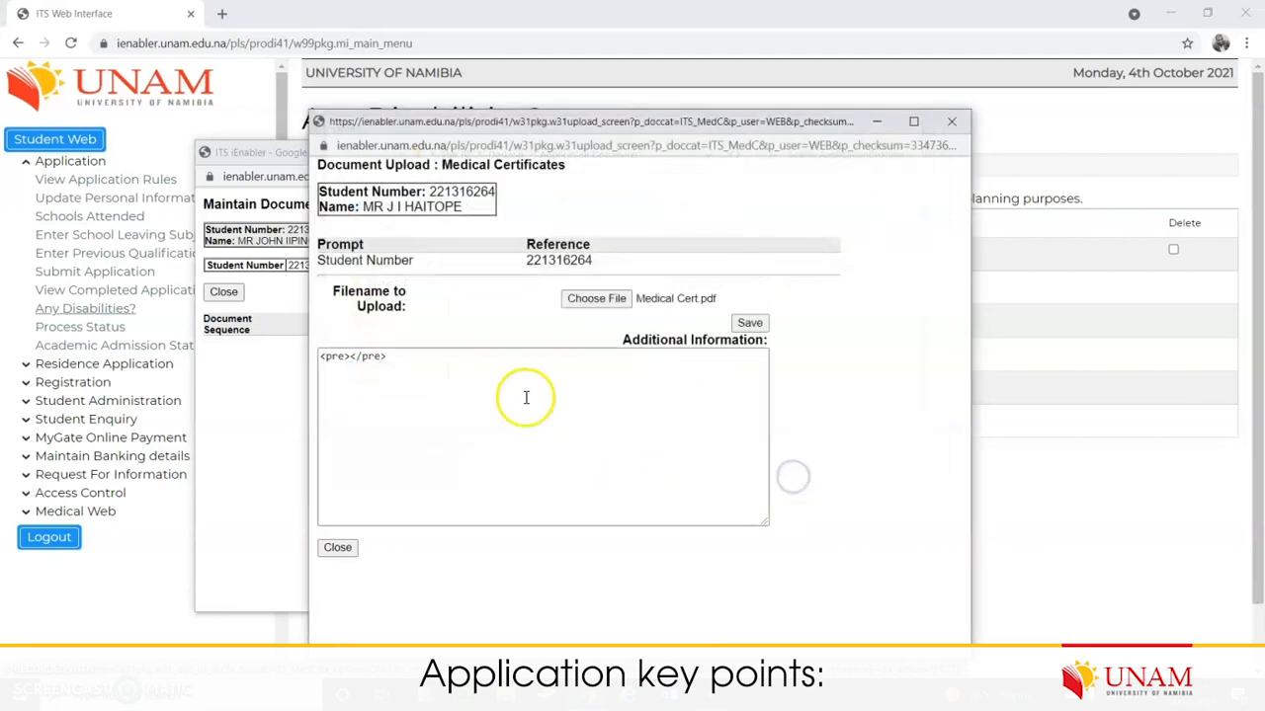
# Step: Add a note, save the Medical Cert upload, and list all medical certificates
pyautogui.click(348, 358)
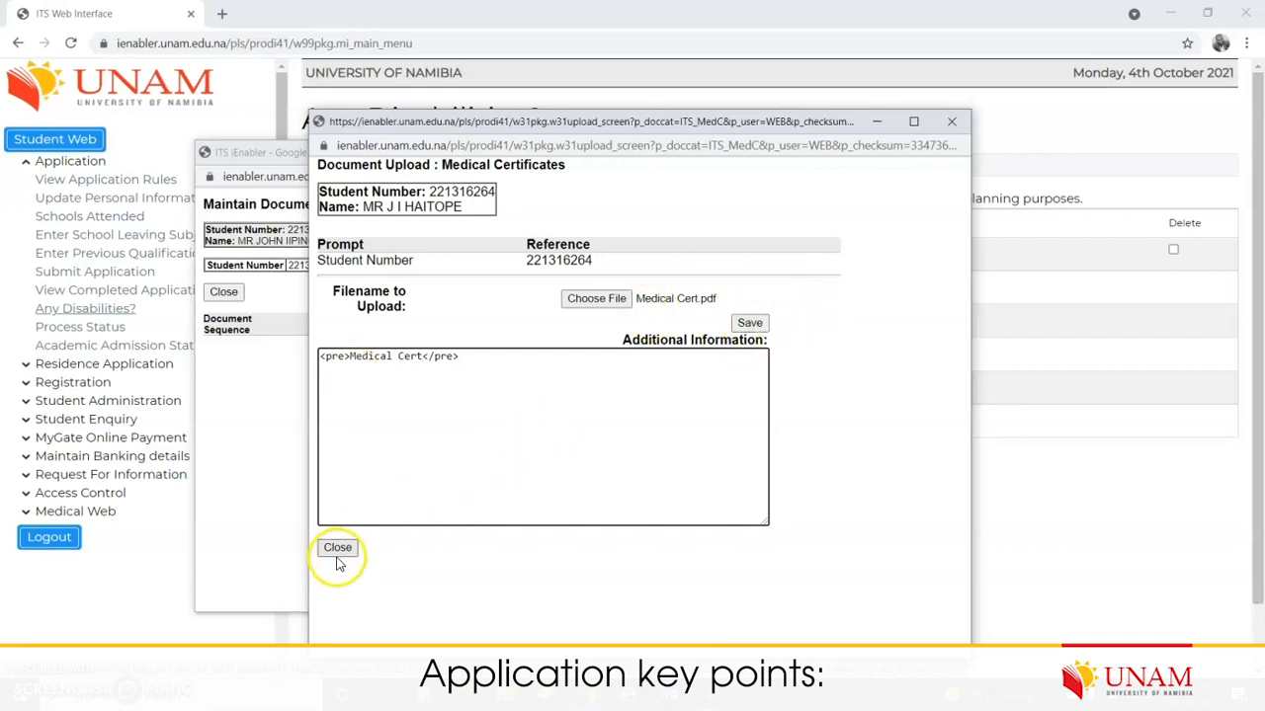
pyautogui.click(749, 325)
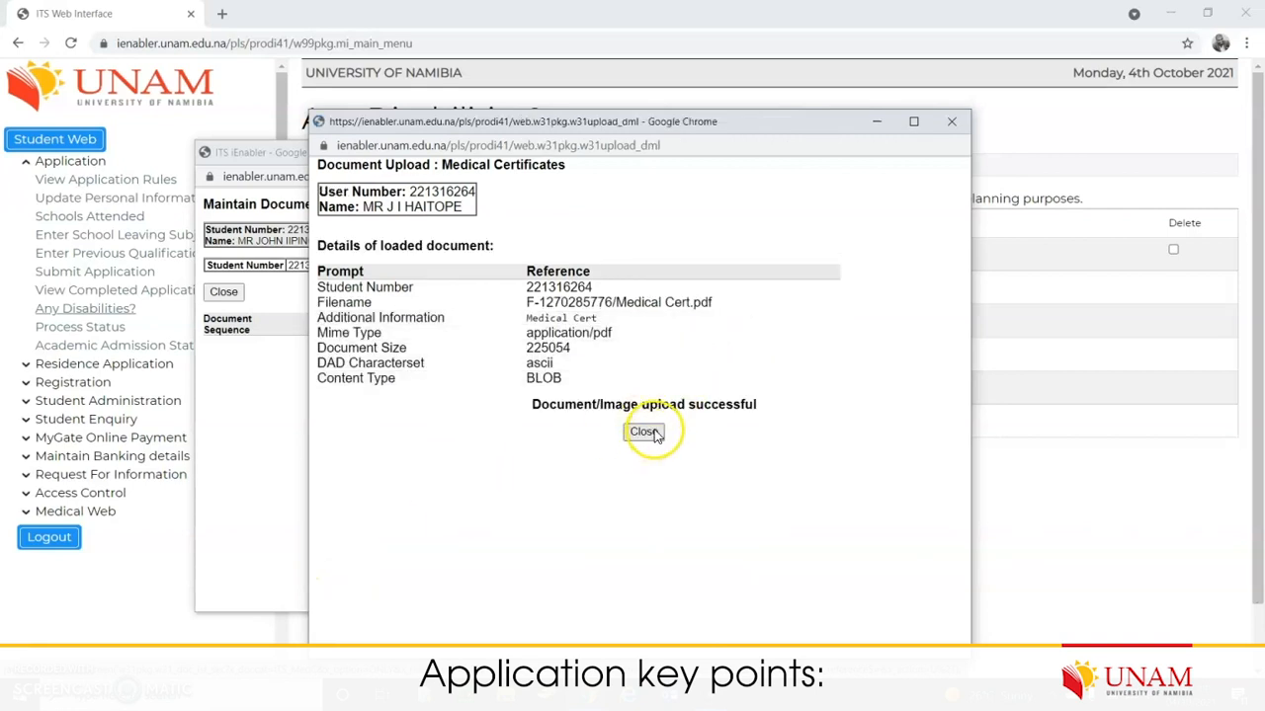
pyautogui.click(647, 433)
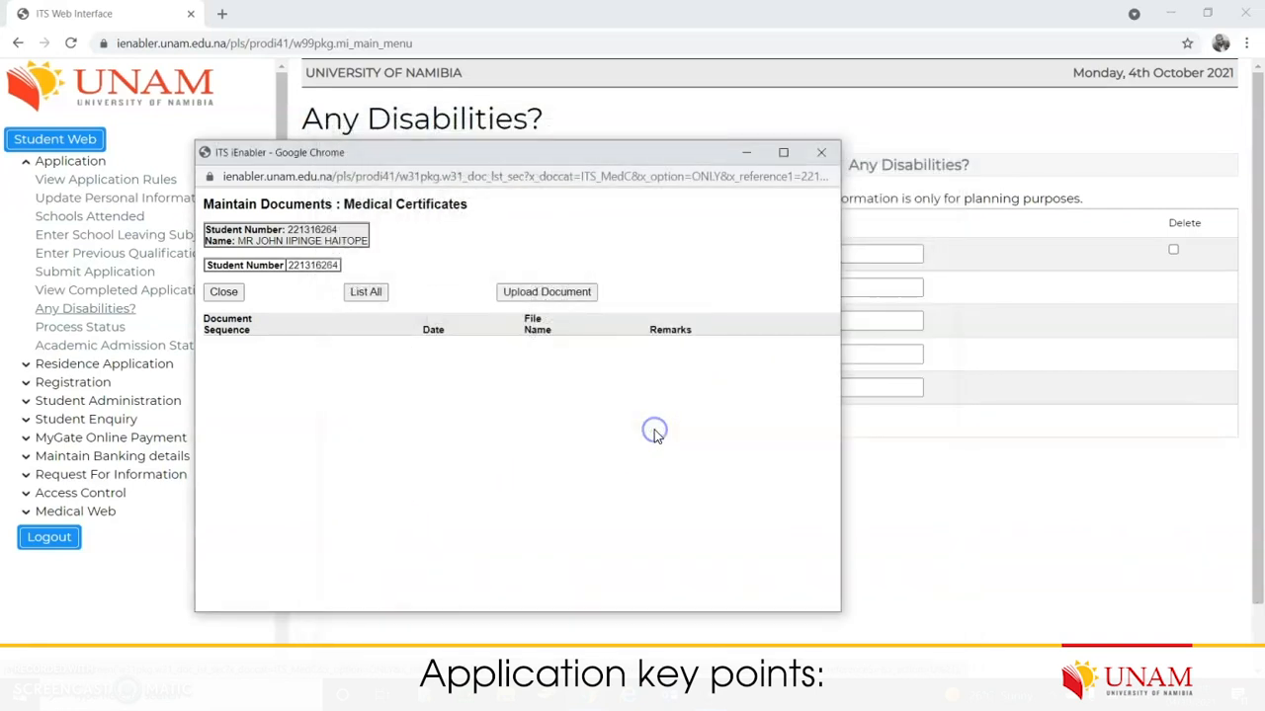
pyautogui.click(362, 292)
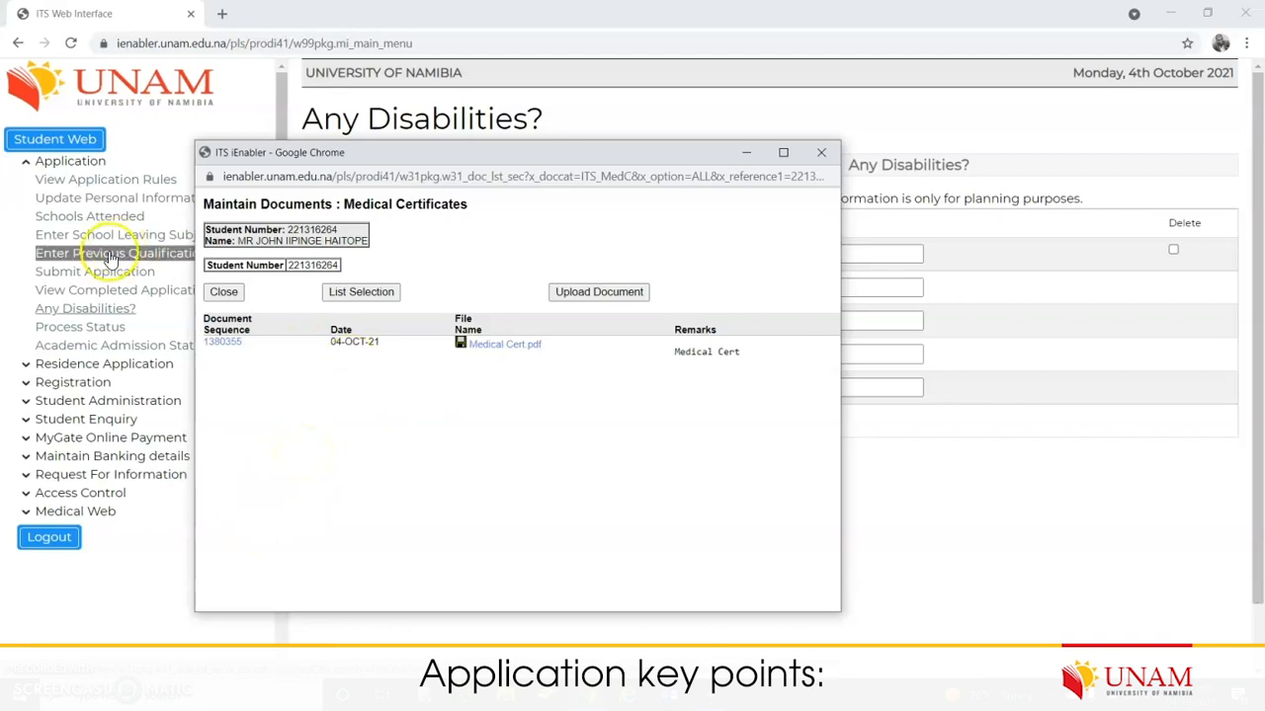
pyautogui.click(225, 293)
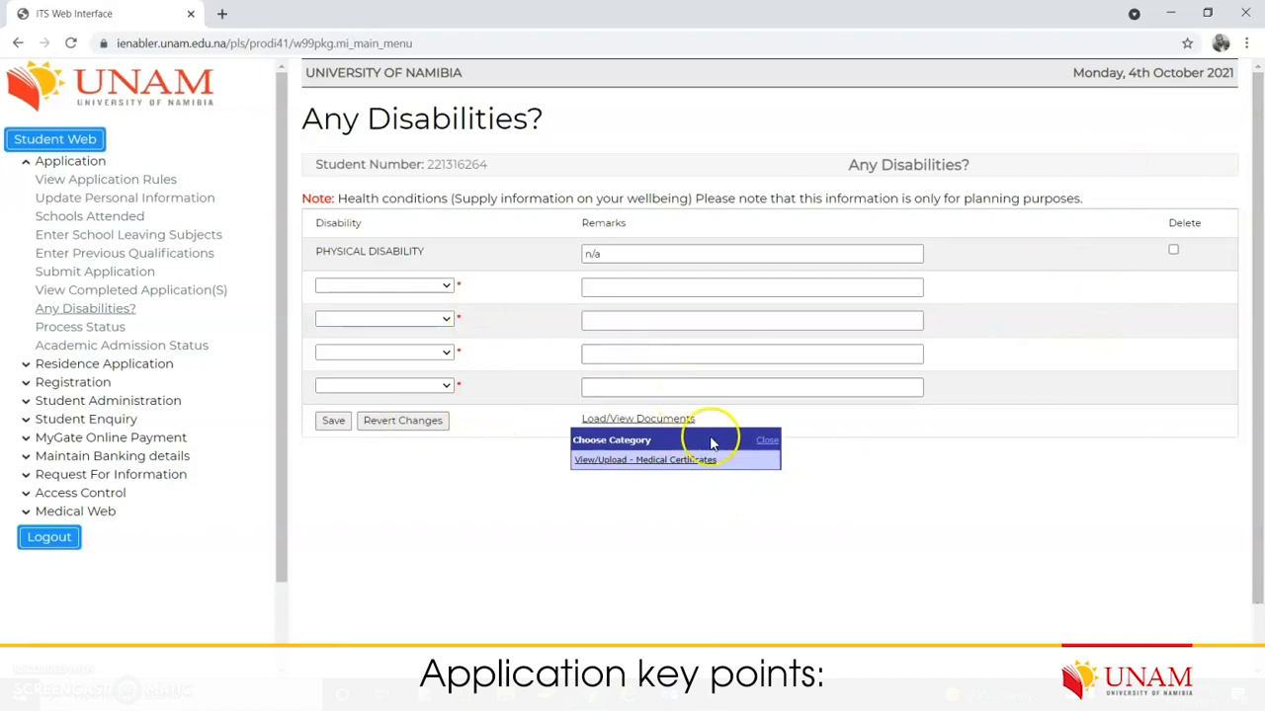
# Step: Dismiss the category popup and save the PHYSICAL DISABILITY entry with remark n/a
pyautogui.click(771, 439)
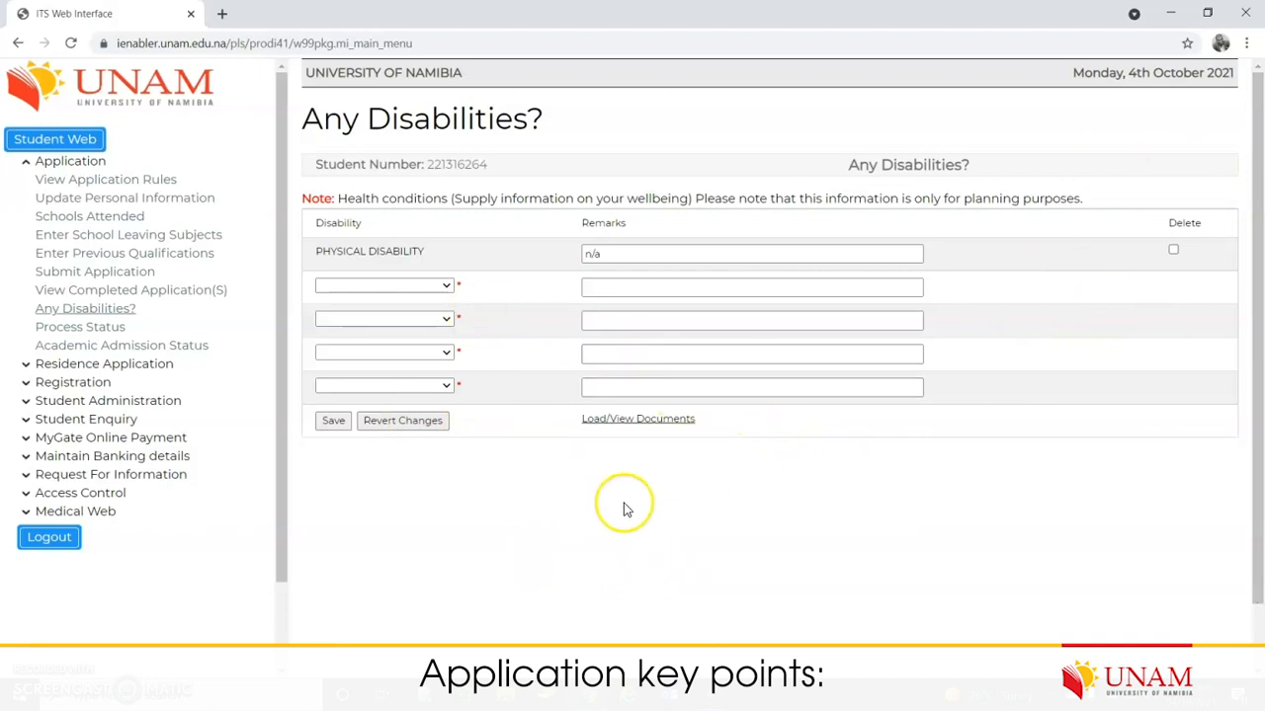
pyautogui.click(332, 422)
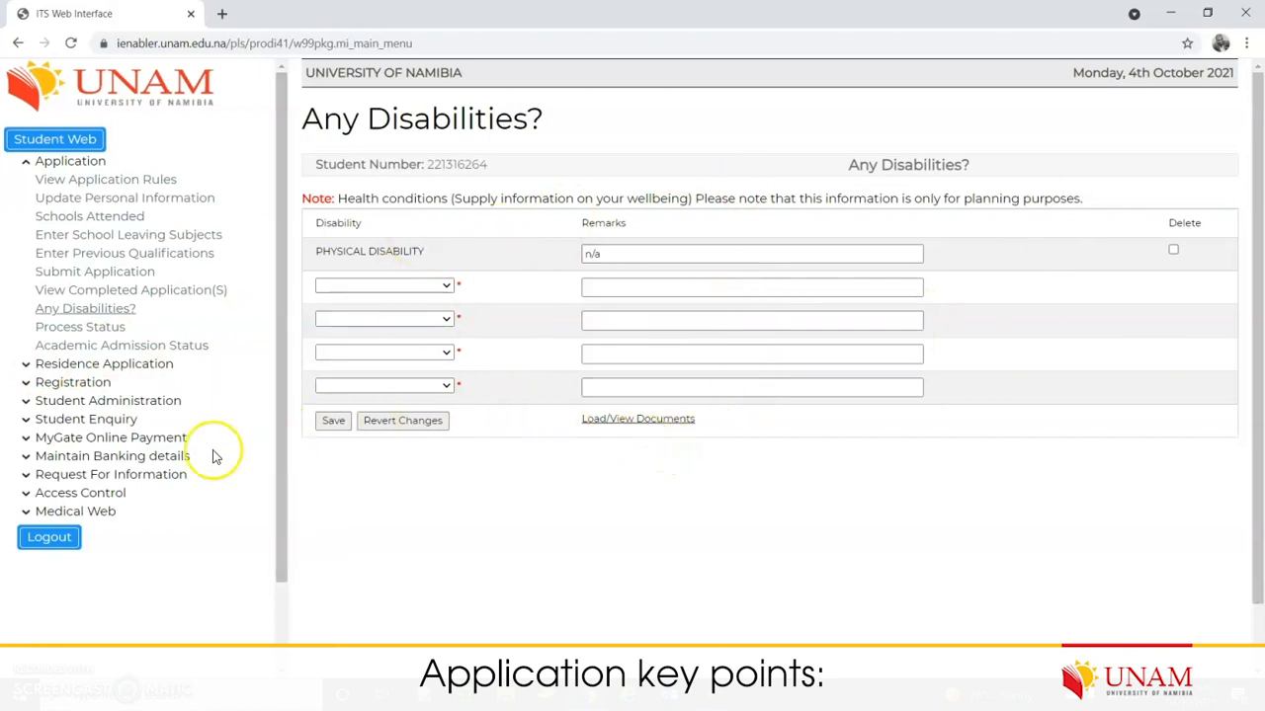
# Step: Open Process Status and check the Compulsory and Completed columns, including step 5's N value
pyautogui.click(83, 330)
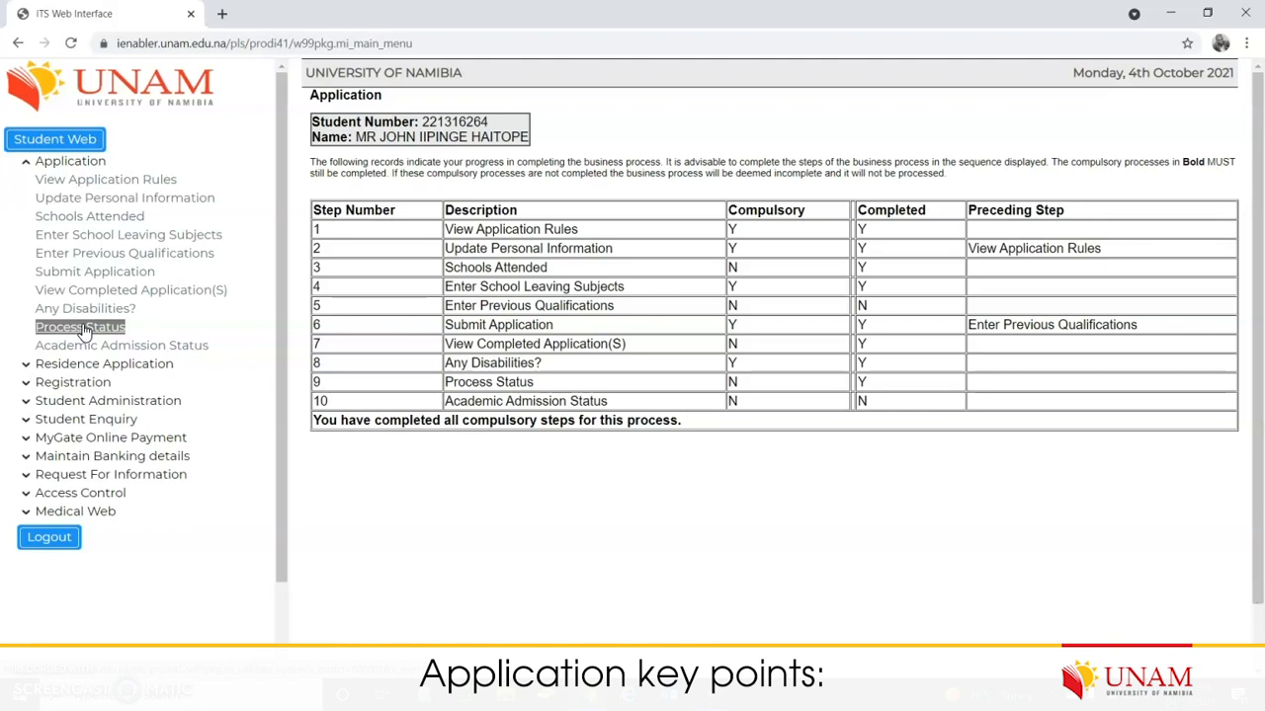
pyautogui.moveTo(739, 231)
pyautogui.mouseDown()
pyautogui.moveTo(761, 349)
pyautogui.moveTo(754, 437)
pyautogui.moveTo(717, 240)
pyautogui.mouseUp()
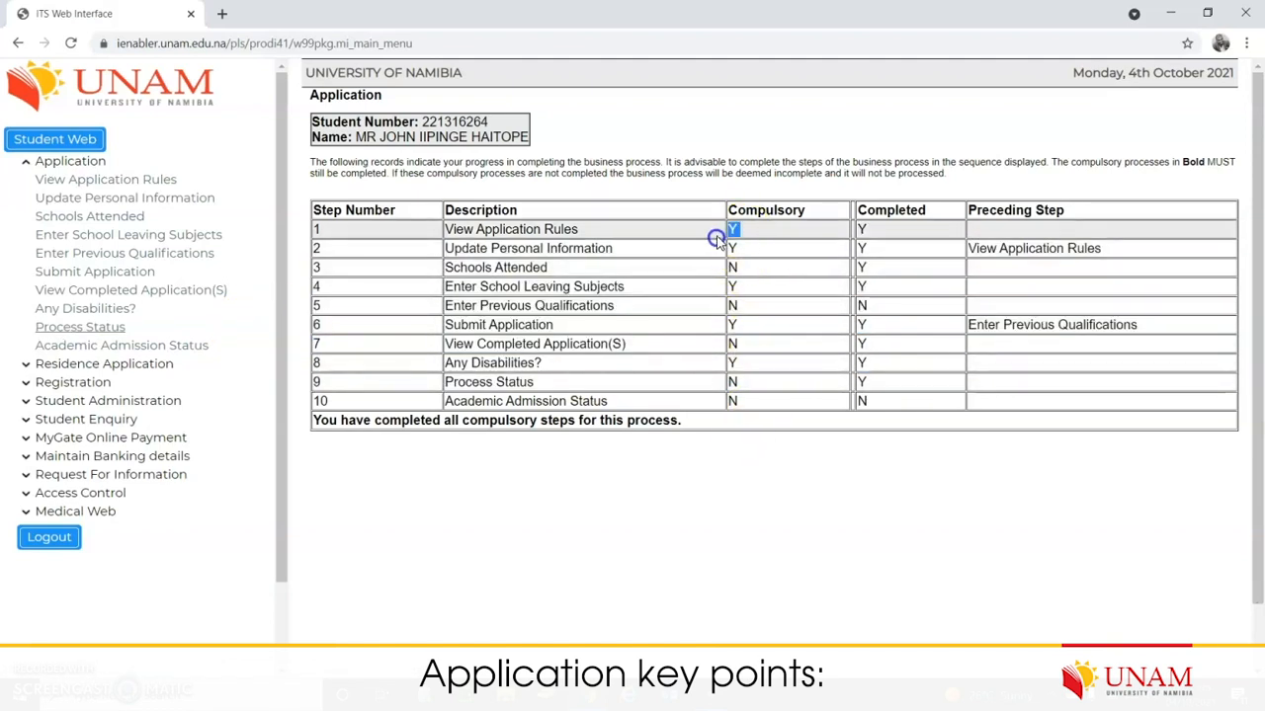
pyautogui.click(727, 248)
pyautogui.click(751, 226)
pyautogui.click(916, 209)
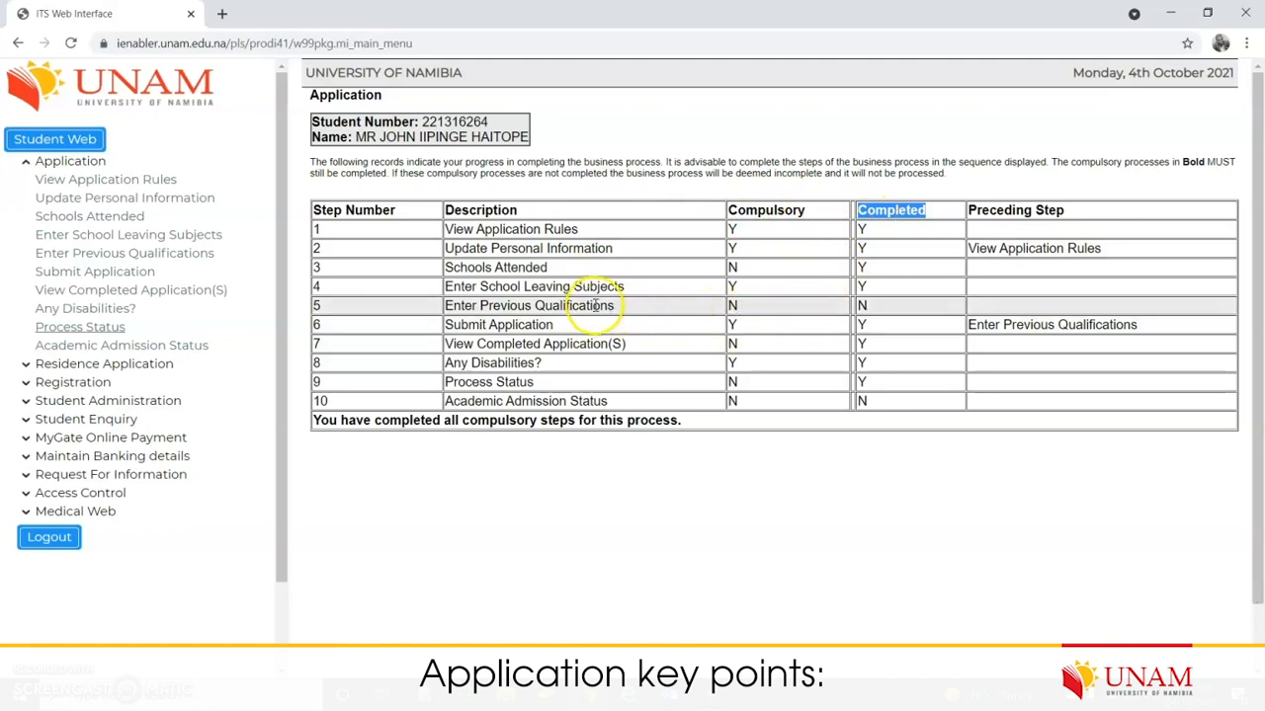
pyautogui.moveTo(615, 307); pyautogui.dragTo(479, 310)
pyautogui.moveTo(749, 312); pyautogui.dragTo(694, 311)
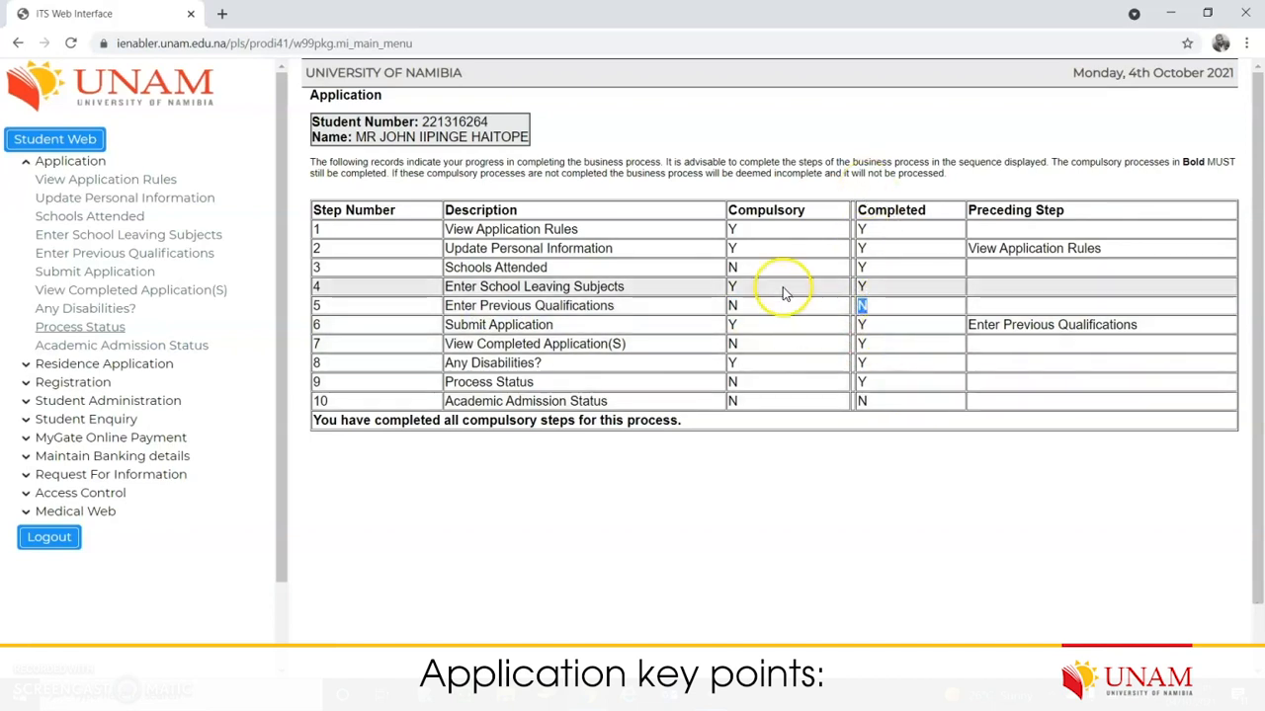
pyautogui.scroll(-1, 889, 346)
pyautogui.scroll(1, 955, 368)
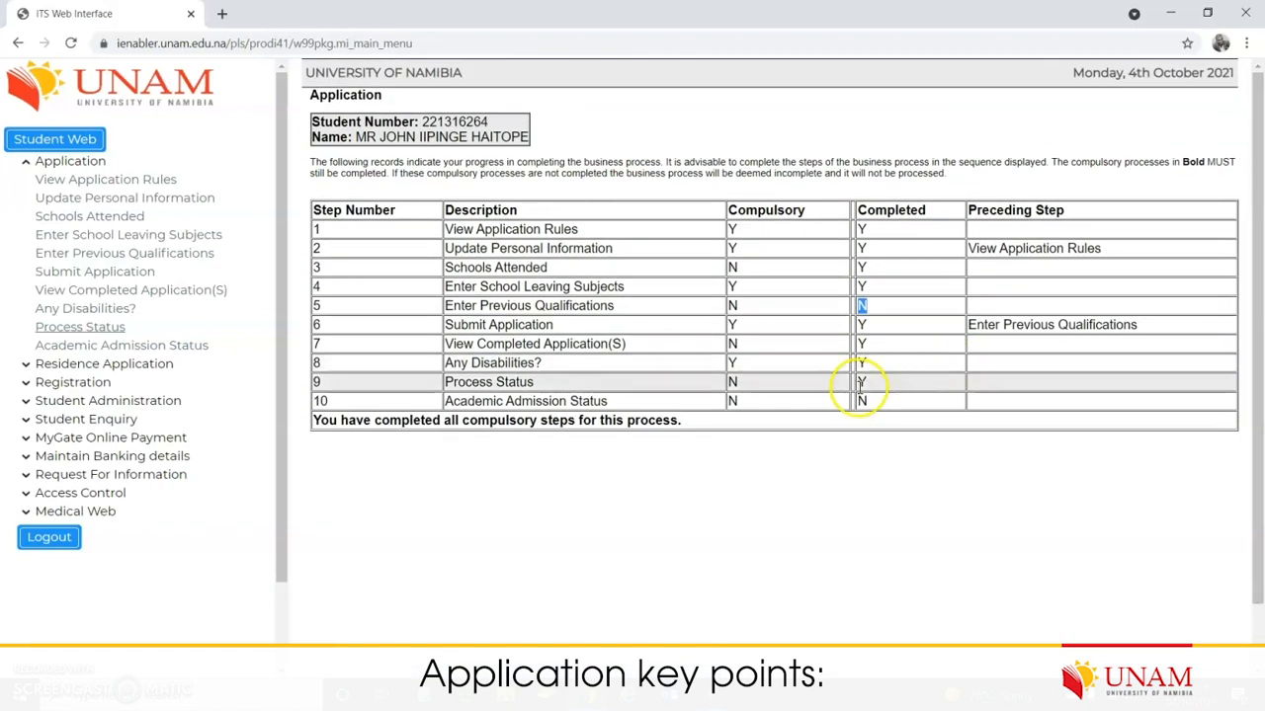
# Step: Open Academic Admission Status and review 12ADAA and 16BLWS with their Economic & Management Sciences and Law faculties
pyautogui.click(144, 350)
pyautogui.scroll(-1, 675, 469)
pyautogui.scroll(1, 675, 469)
pyautogui.scroll(-2, 686, 480)
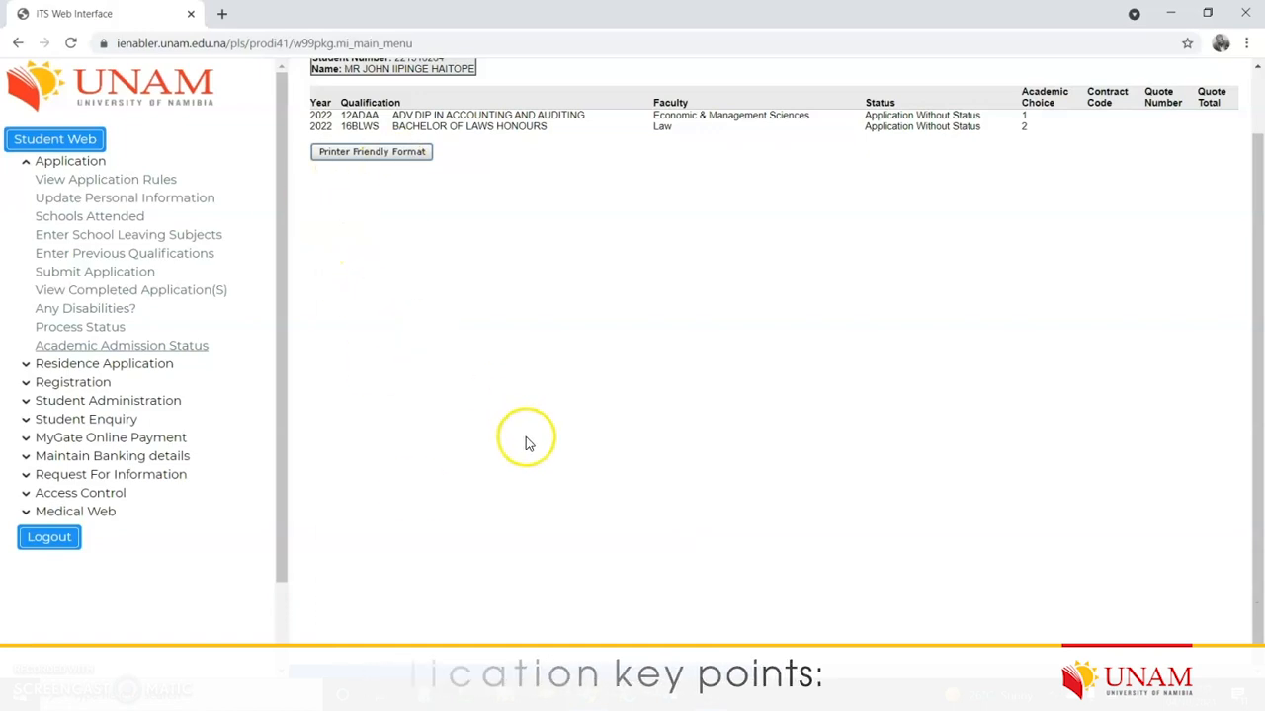
pyautogui.scroll(1, 385, 371)
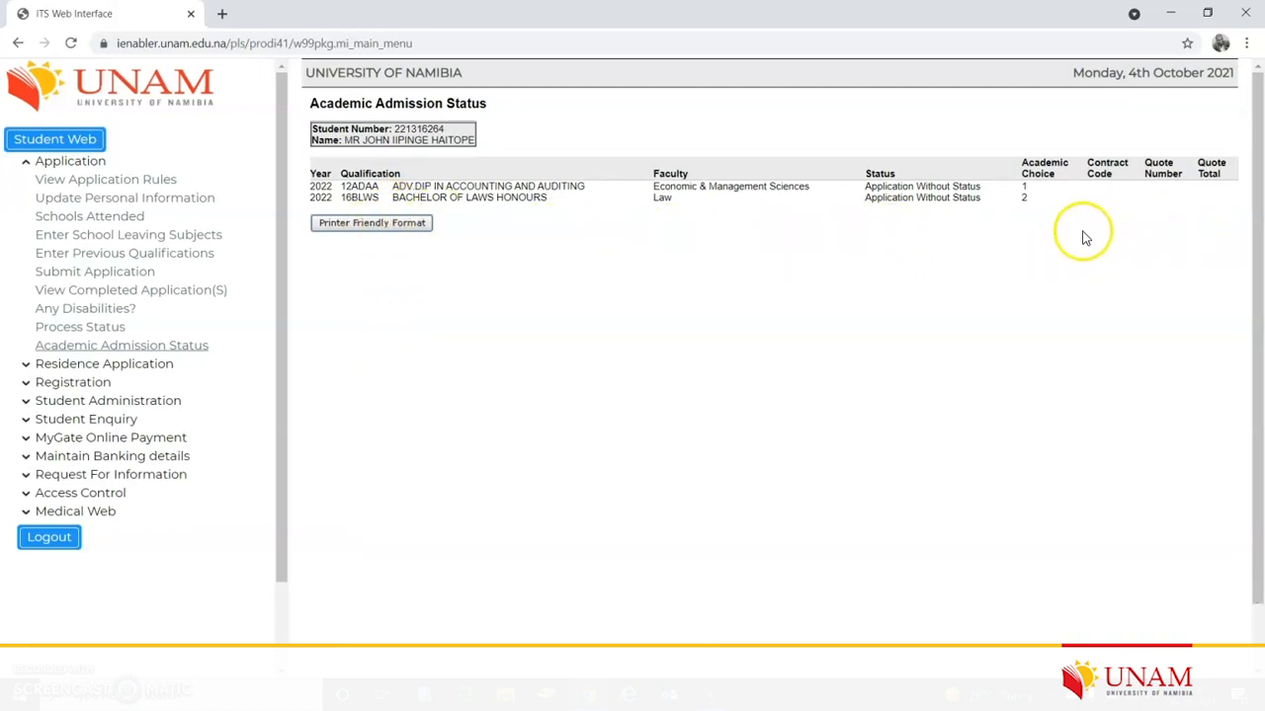
pyautogui.moveTo(812, 187); pyautogui.dragTo(732, 187)
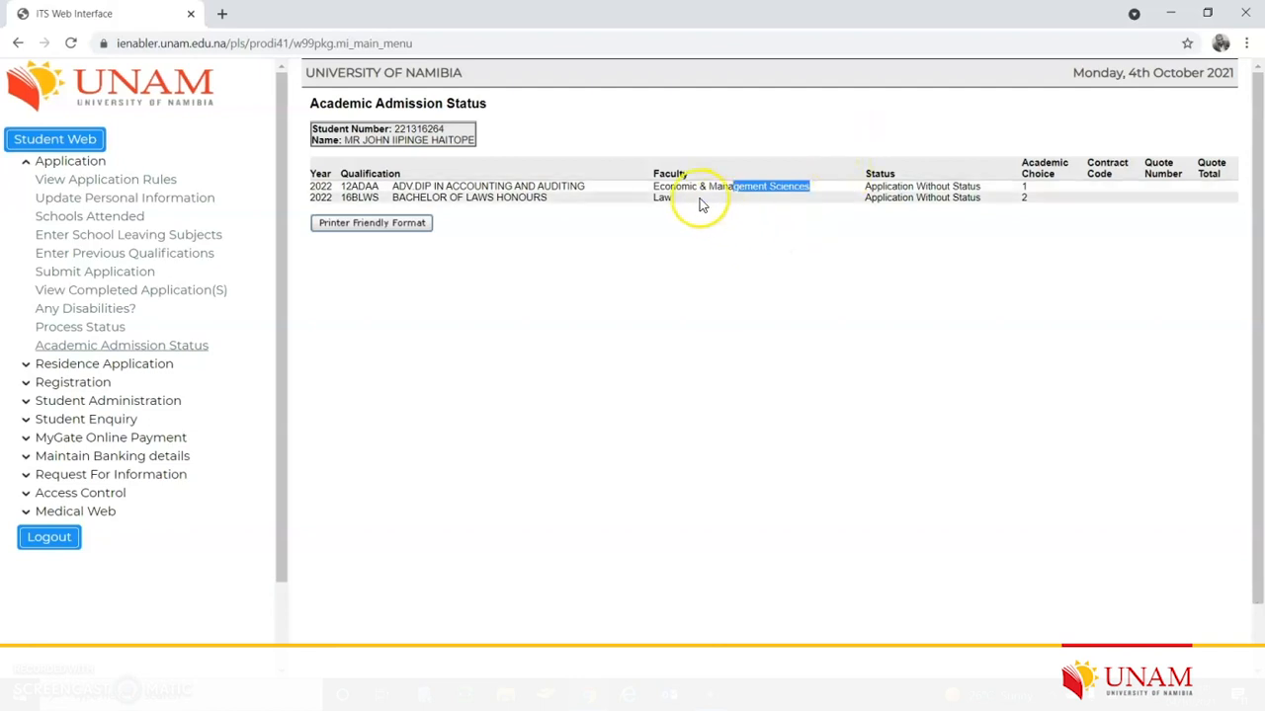
pyautogui.moveTo(701, 204); pyautogui.dragTo(642, 207)
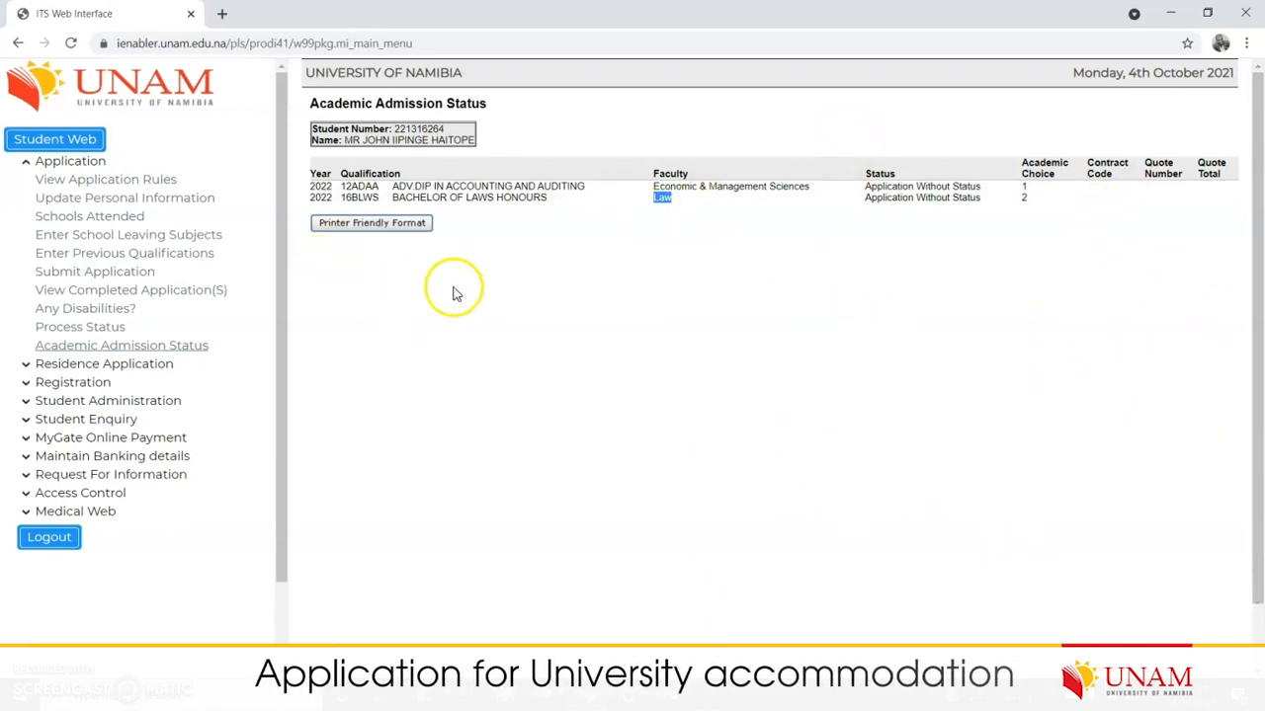
pyautogui.scroll(-1, 1067, 336)
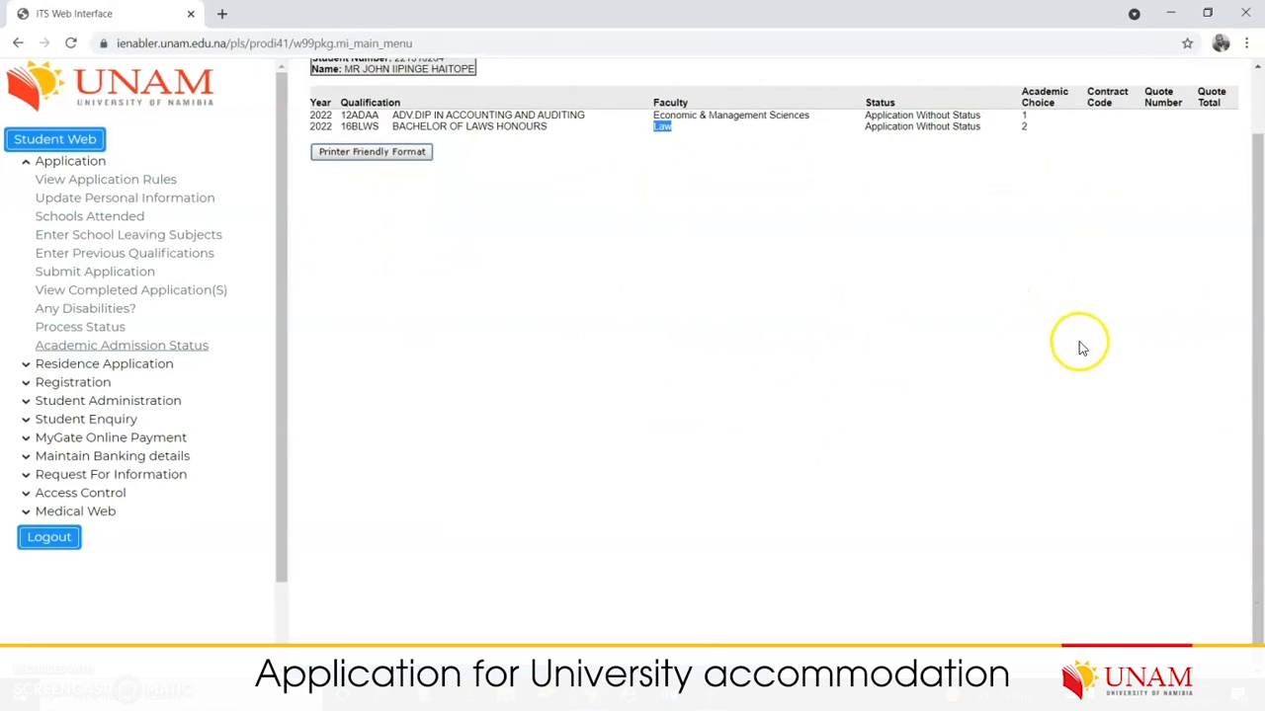
pyautogui.scroll(1, 1077, 356)
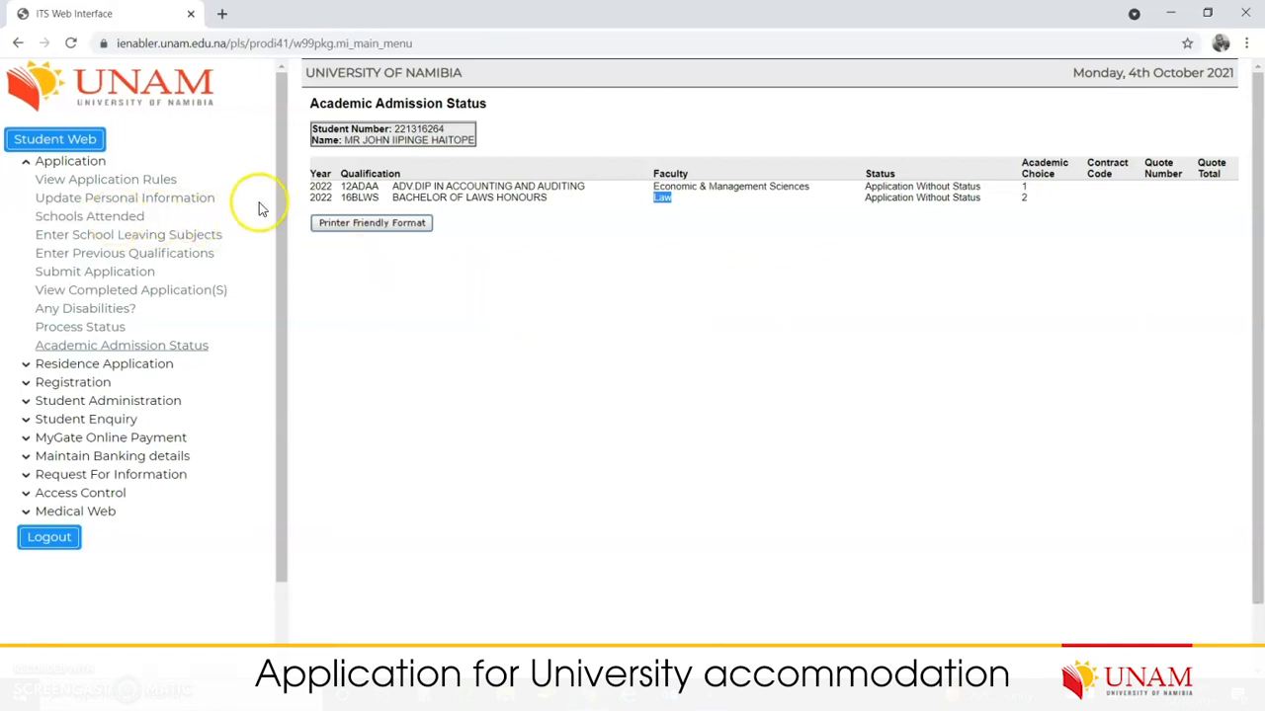
pyautogui.scroll(-1, 542, 339)
pyautogui.scroll(1, 536, 345)
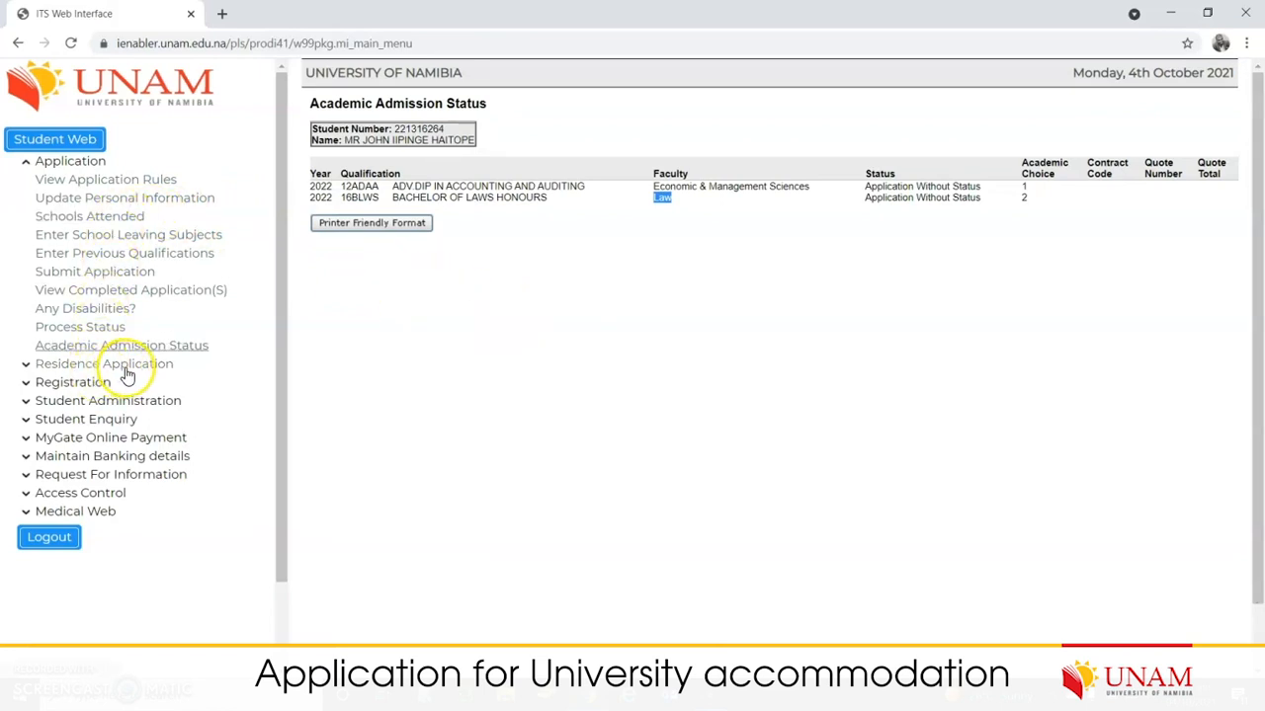
# Step: Read the HOSTELS.pdf residence rules, accept them, and return from the logged-acceptance page
pyautogui.click(74, 163)
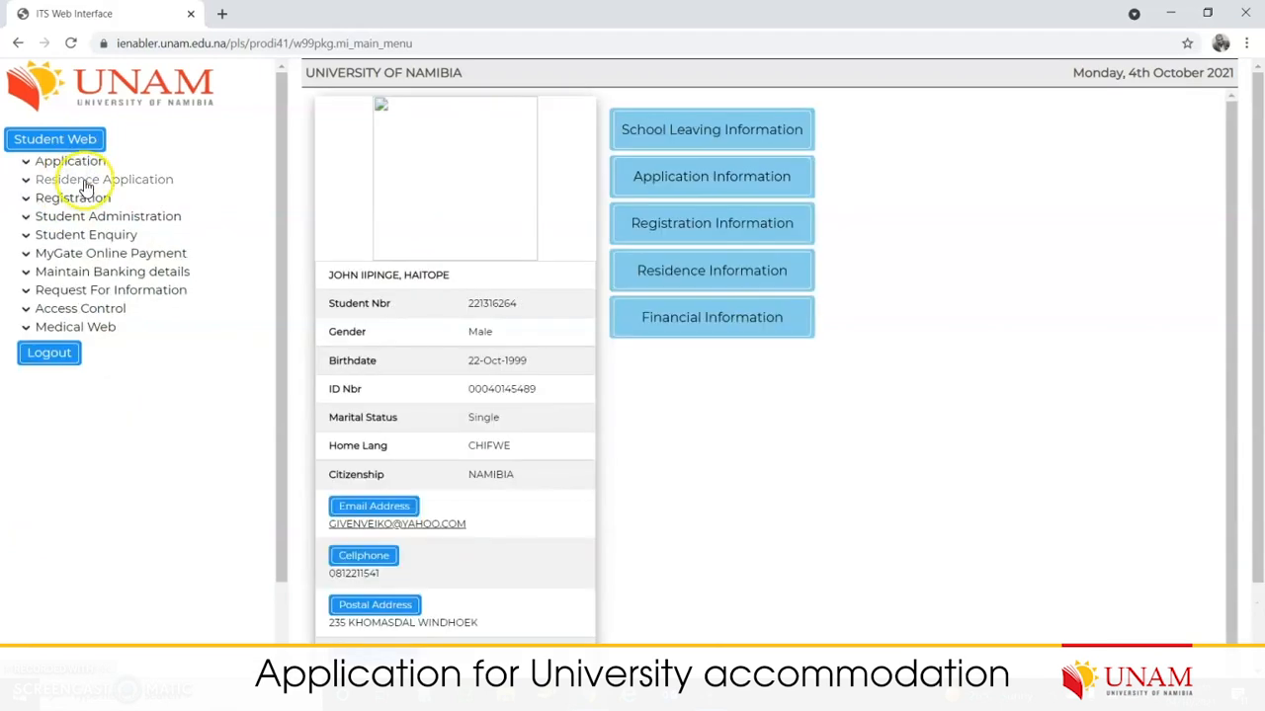
pyautogui.click(86, 183)
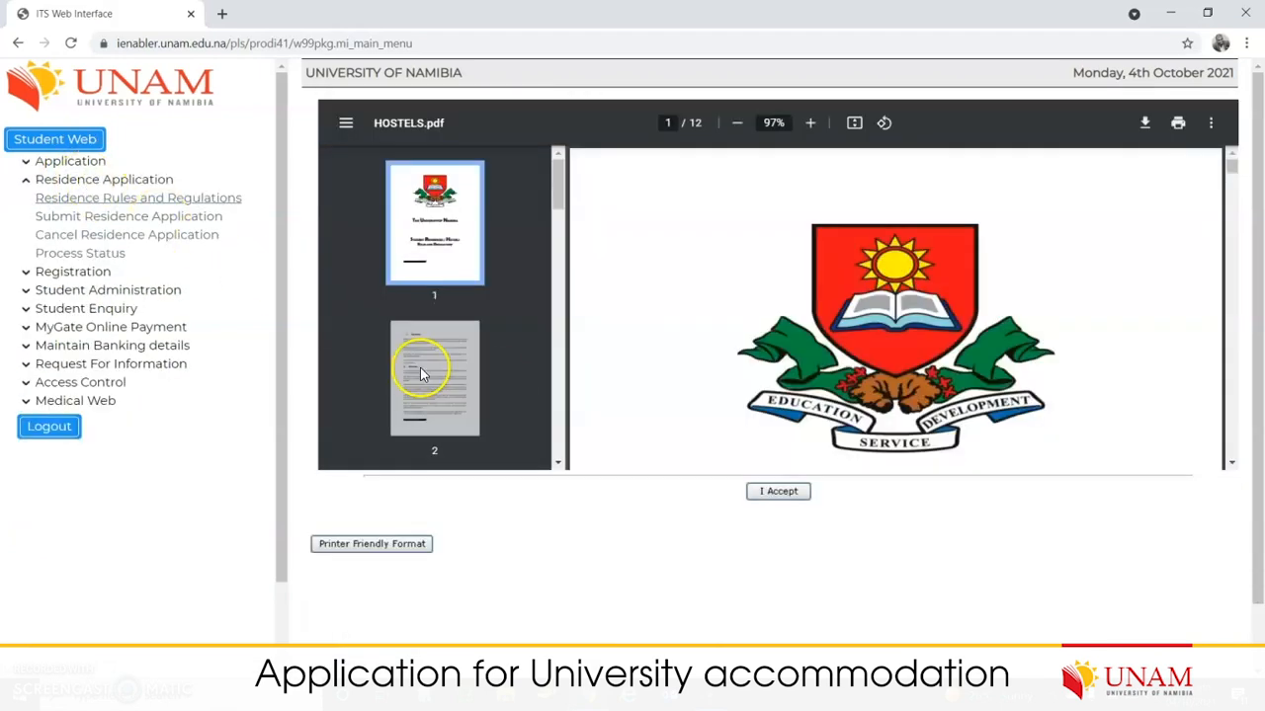
pyautogui.scroll(-12, 435, 360)
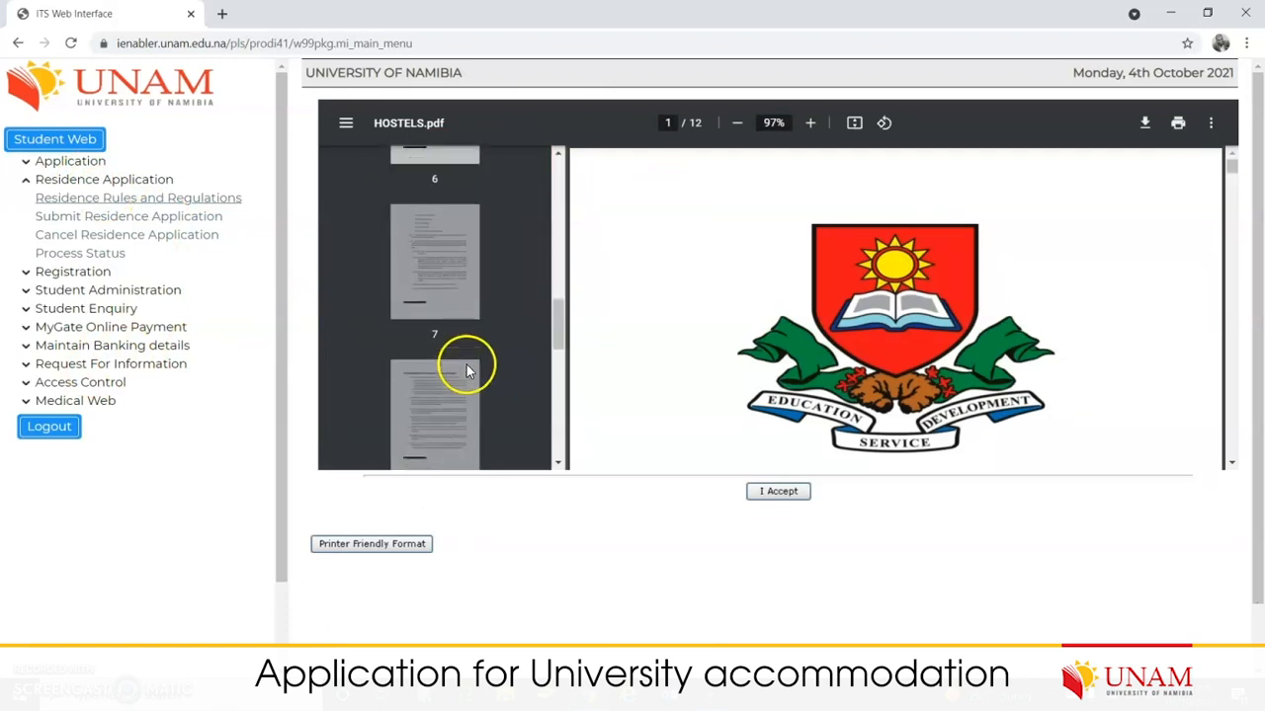
pyautogui.scroll(-2, 492, 373)
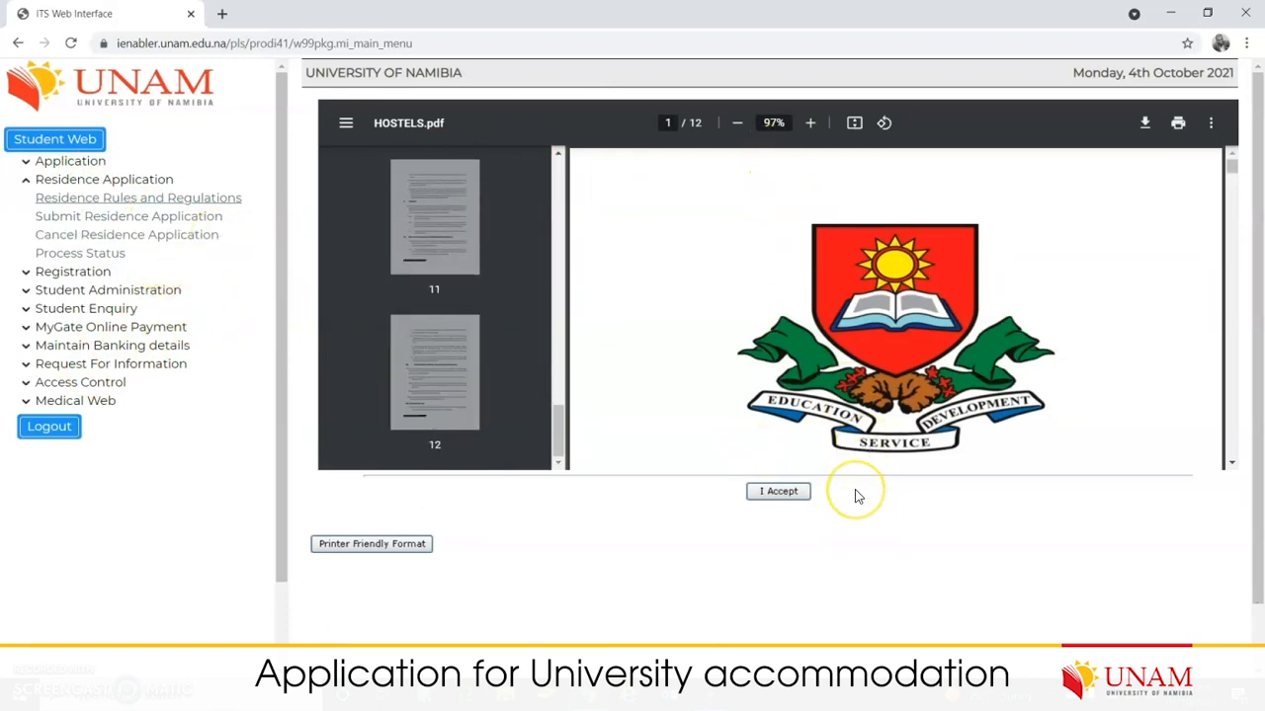
pyautogui.scroll(-1, 1185, 504)
pyautogui.scroll(1, 1136, 516)
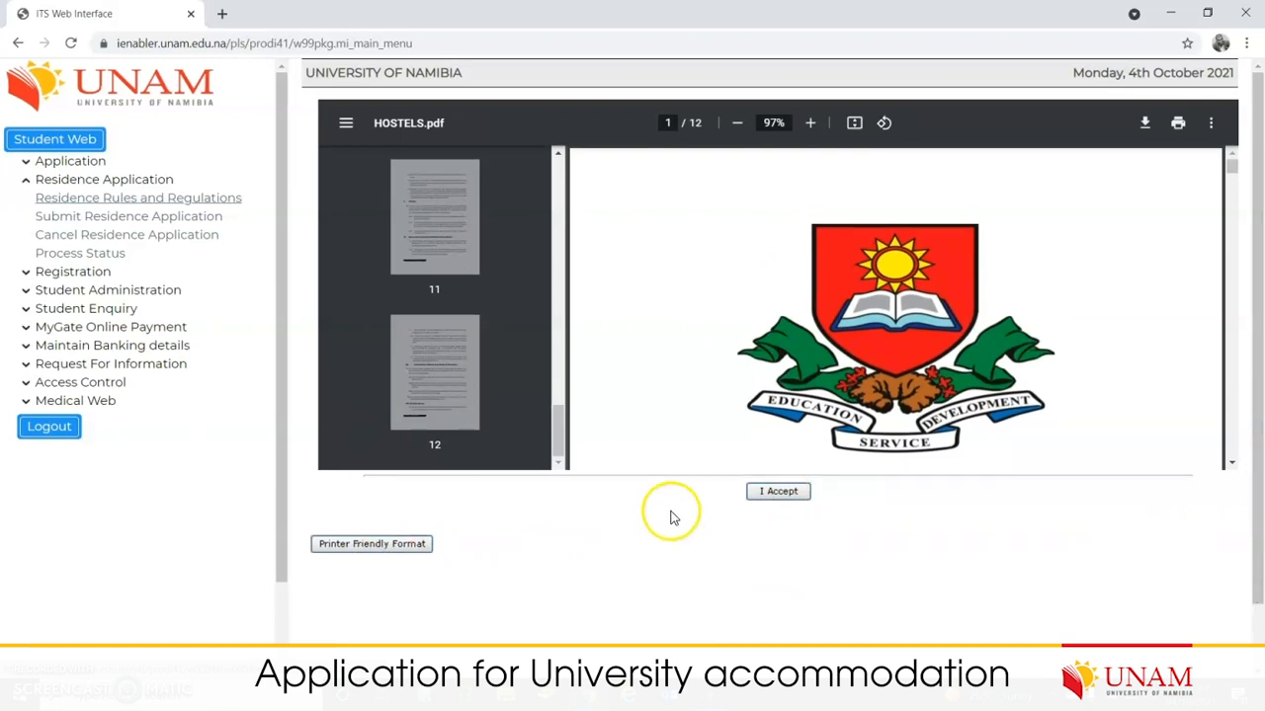
pyautogui.click(781, 491)
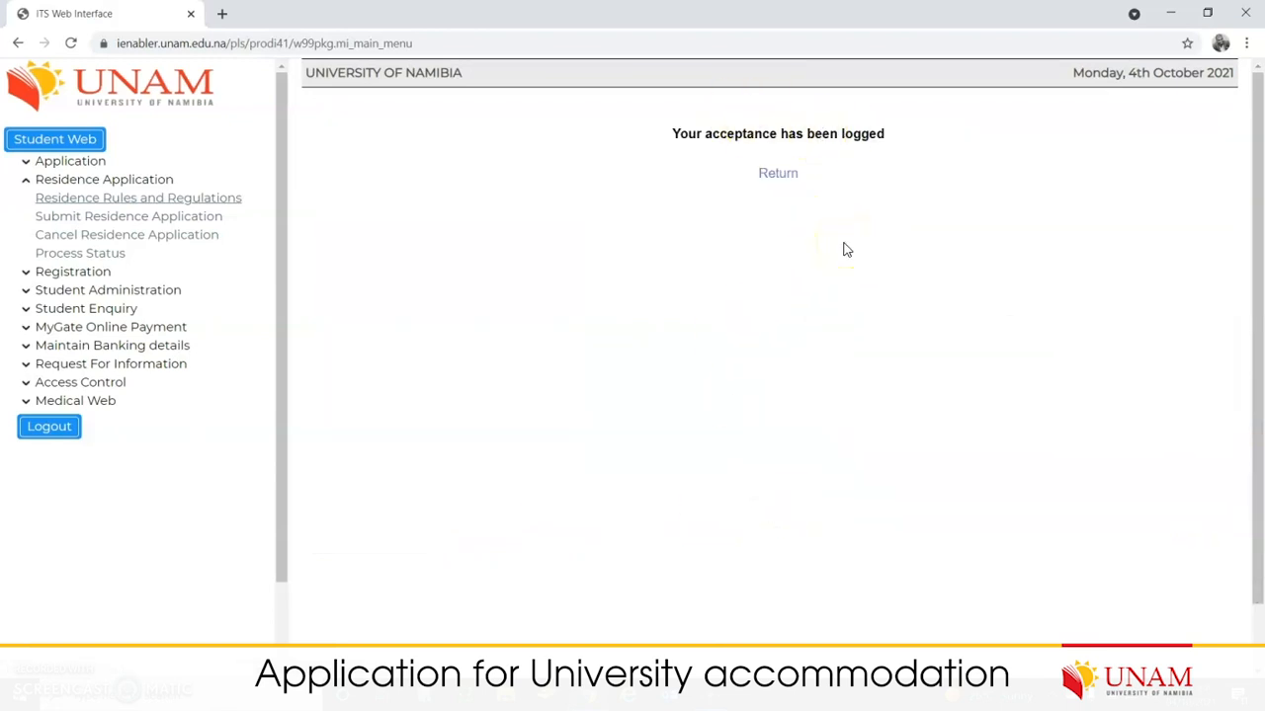
pyautogui.click(787, 176)
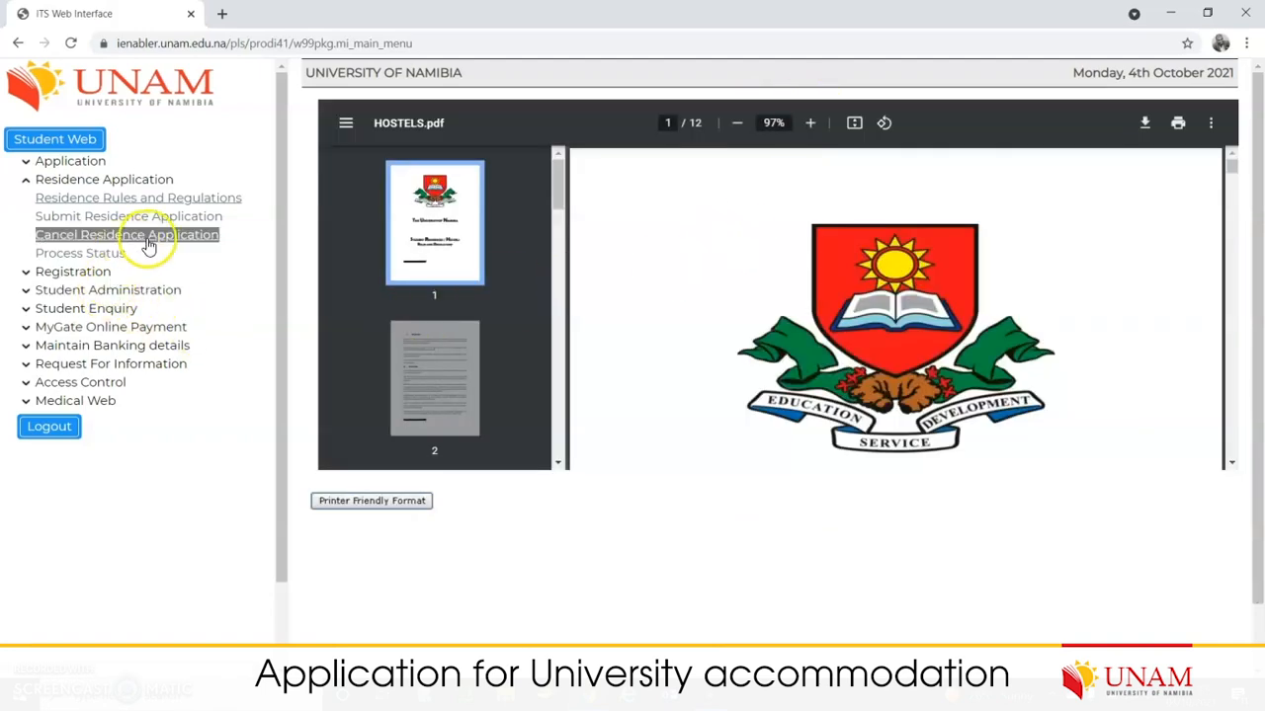
# Step: Open the 2022 Submit Residence Application form and its Residence Period lookup list
pyautogui.click(141, 222)
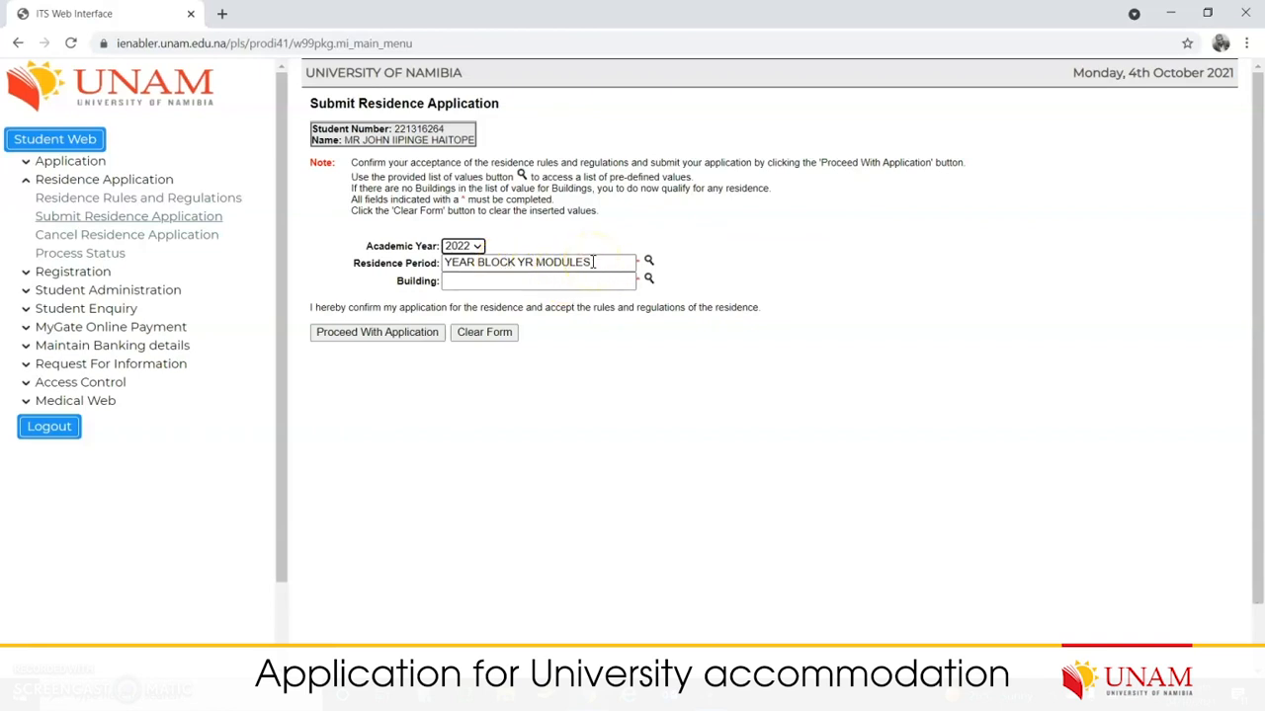
pyautogui.click(648, 260)
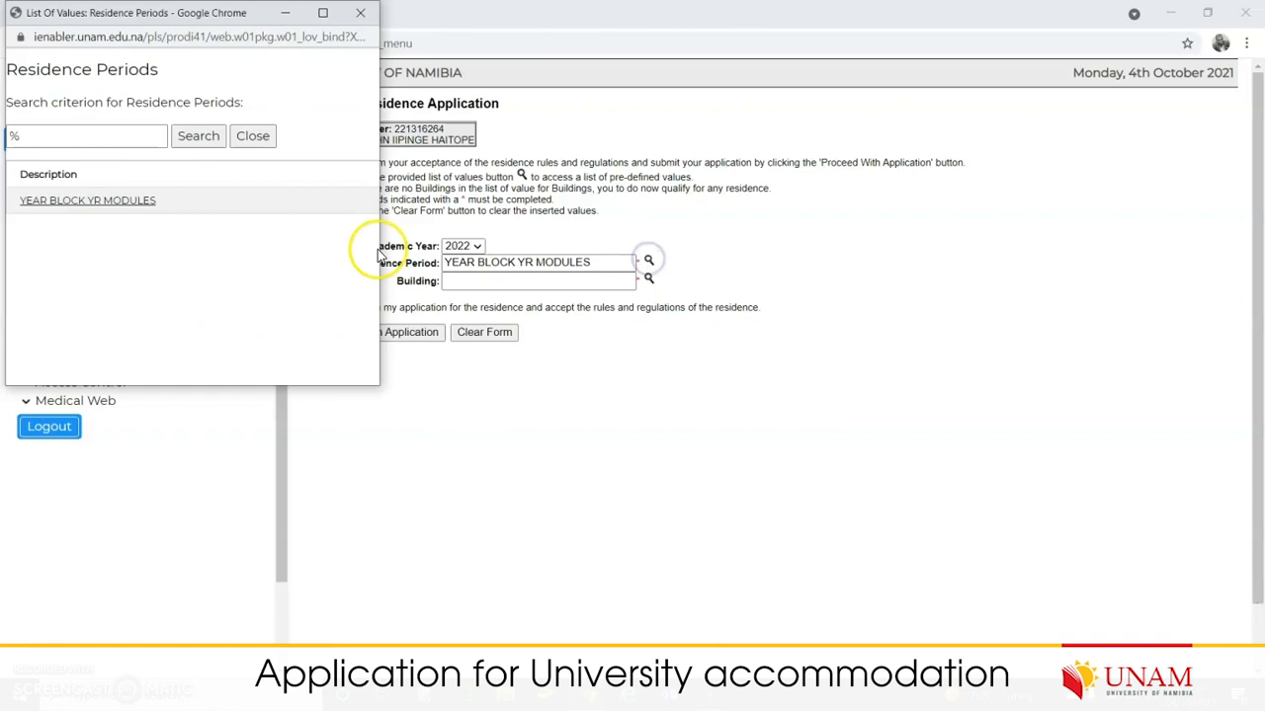
# Step: Choose YEAR BLOCK YR MODULES as residence period and place an enlarged Buildings list beside the form
pyautogui.click(120, 208)
pyautogui.click(469, 282)
pyautogui.click(649, 280)
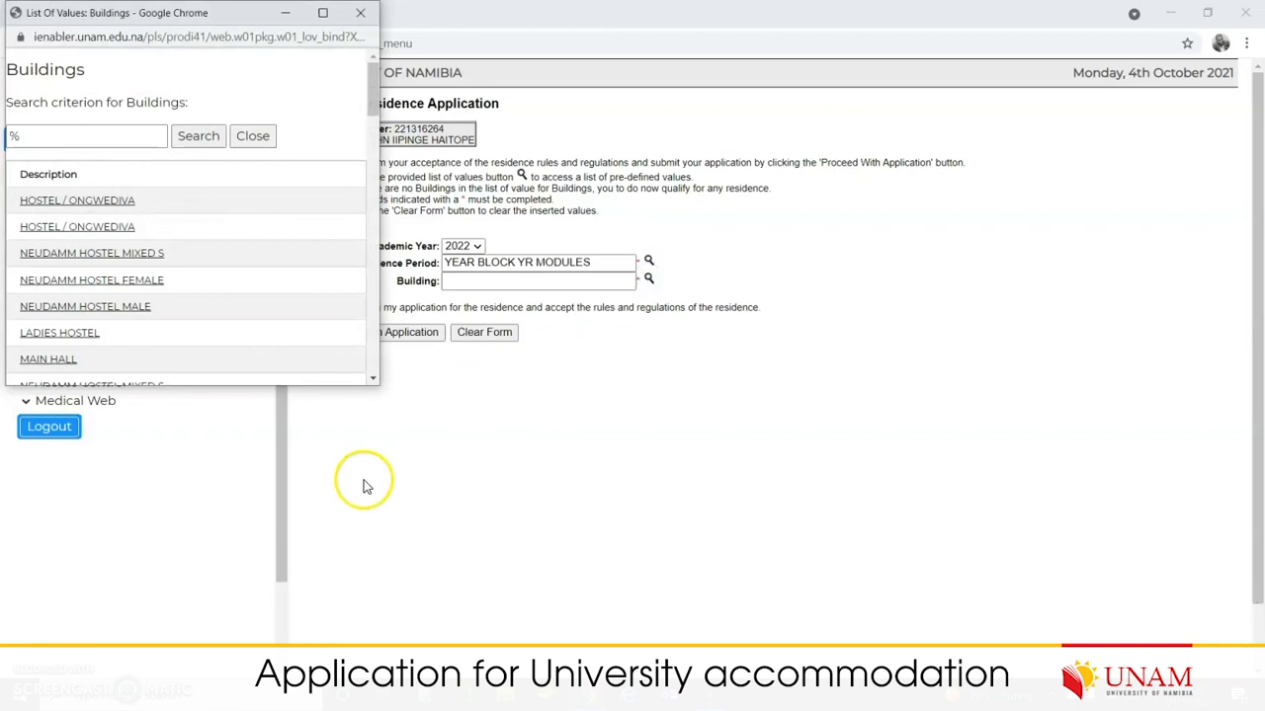
pyautogui.moveTo(376, 384); pyautogui.dragTo(521, 553)
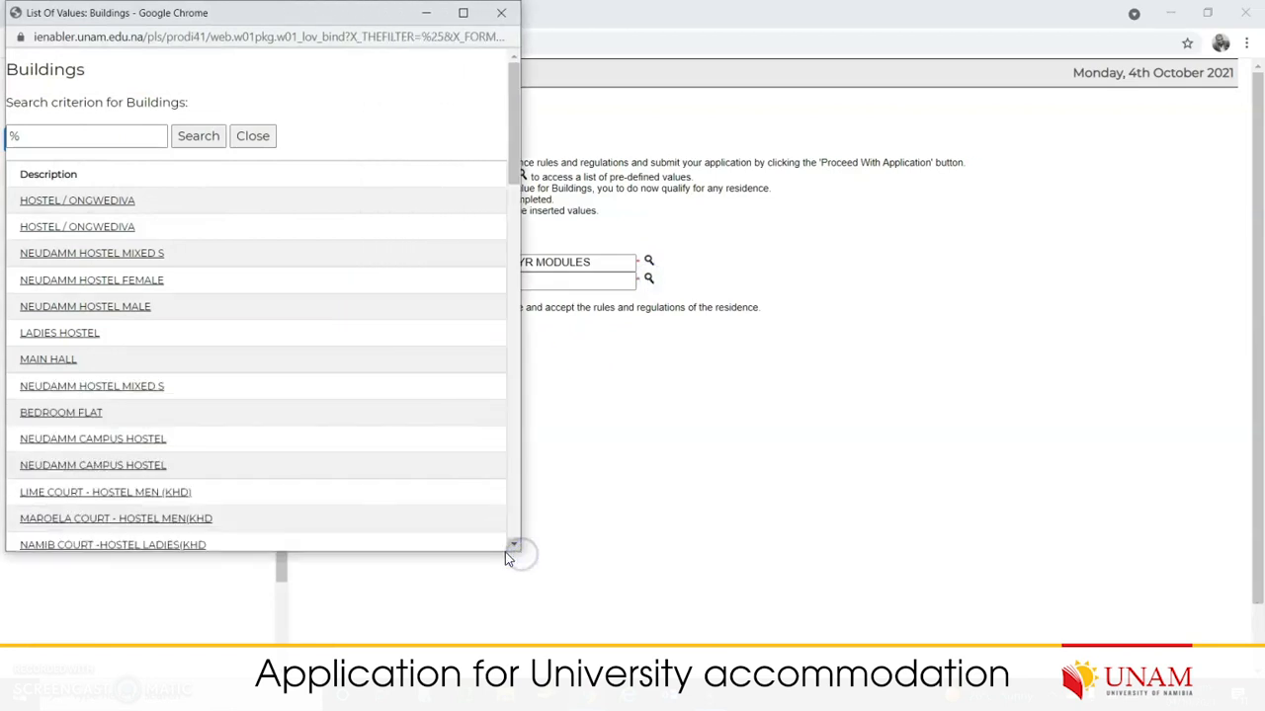
pyautogui.moveTo(318, 14); pyautogui.dragTo(959, 179)
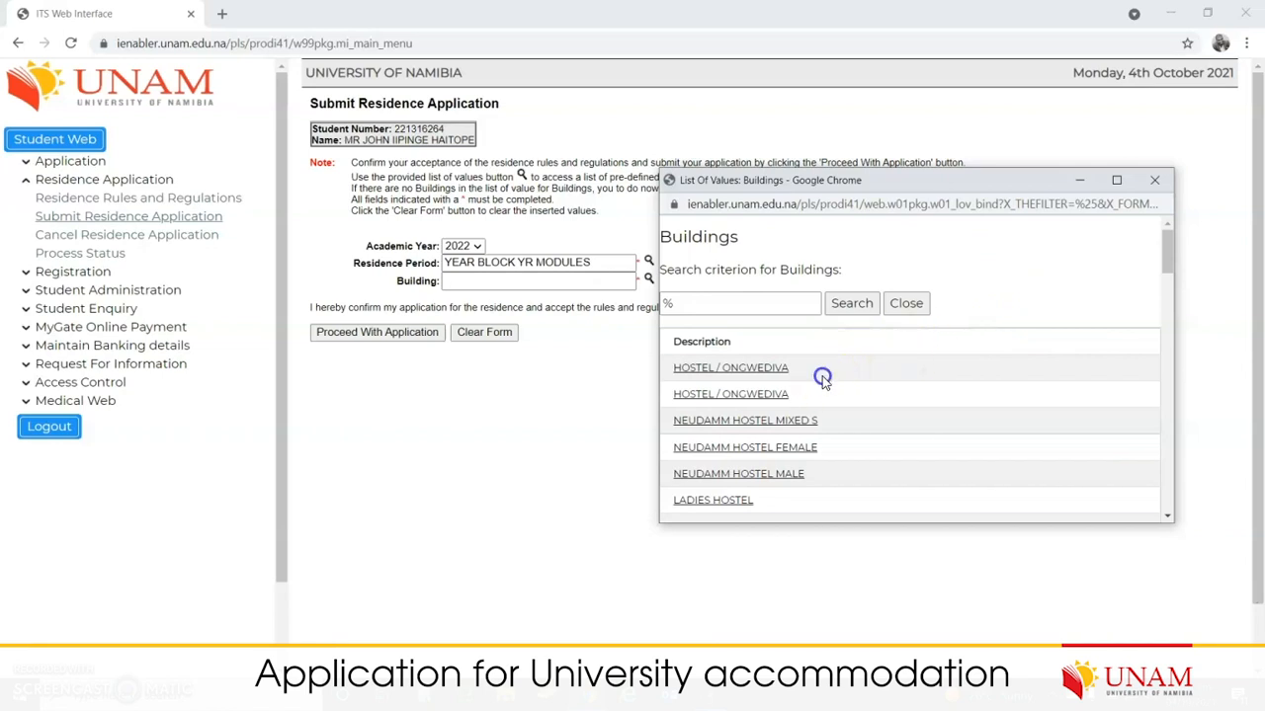
# Step: Browse the Buildings list, marking the ONGWEDIVA and SCHOOL OF MEDICINE / WHK entries
pyautogui.doubleClick(731, 368)
pyautogui.scroll(-7, 832, 437)
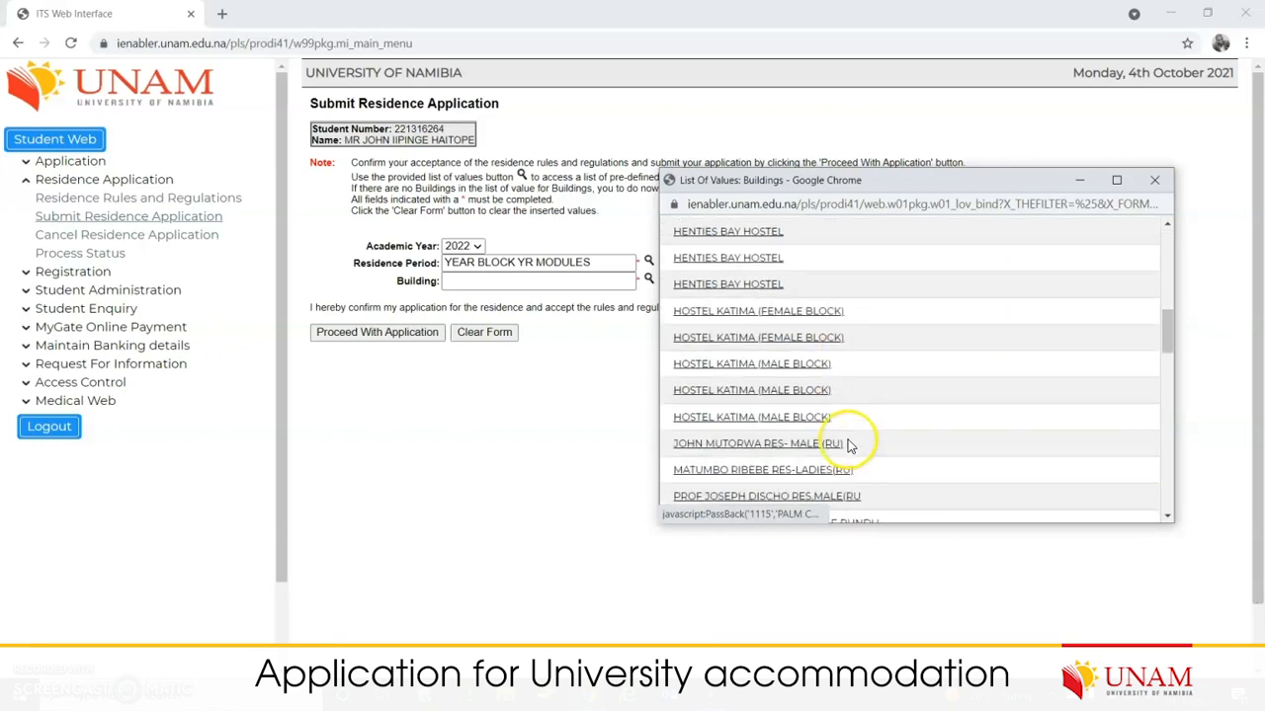
pyautogui.scroll(-3, 847, 446)
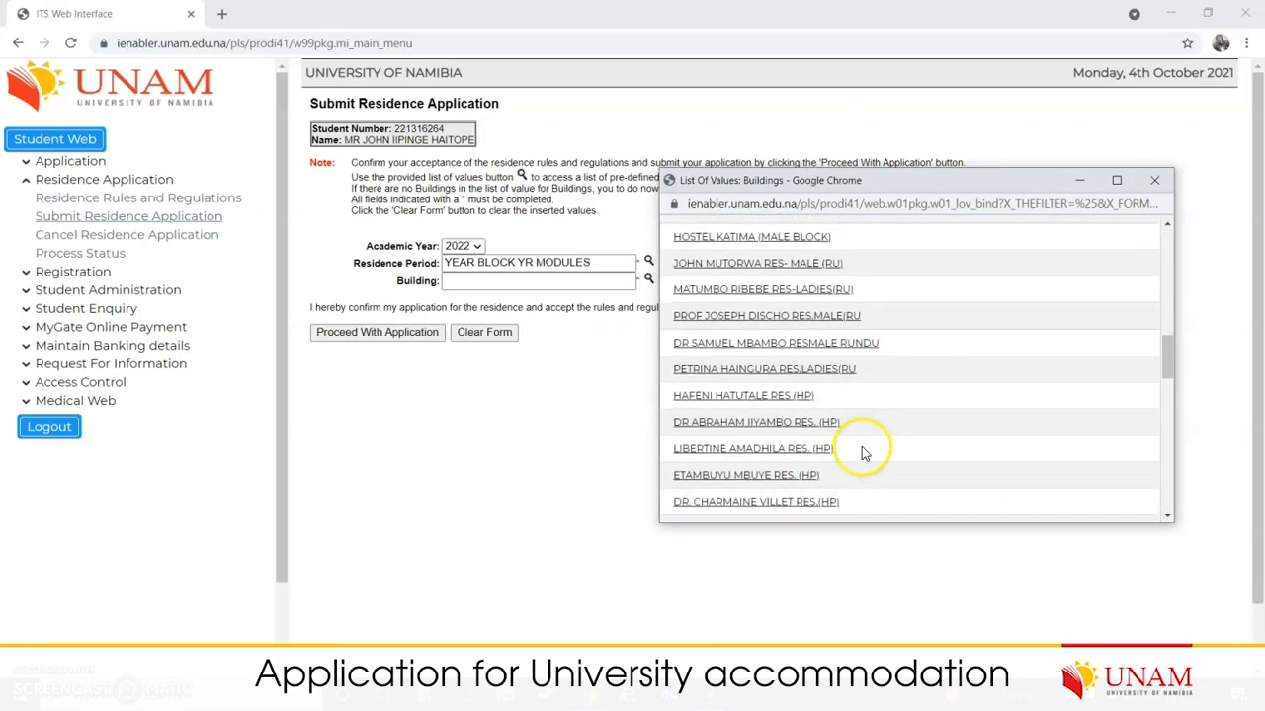
pyautogui.scroll(-4, 865, 456)
pyautogui.doubleClick(803, 279)
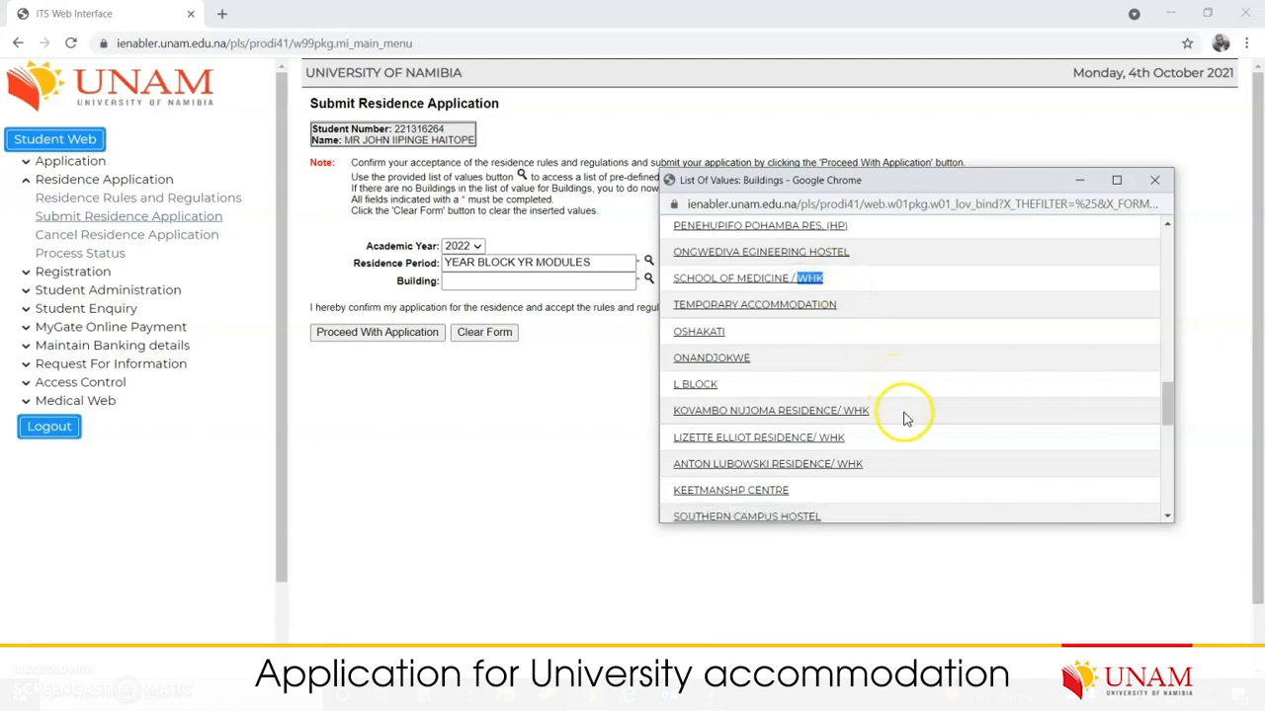
pyautogui.scroll(-3, 901, 430)
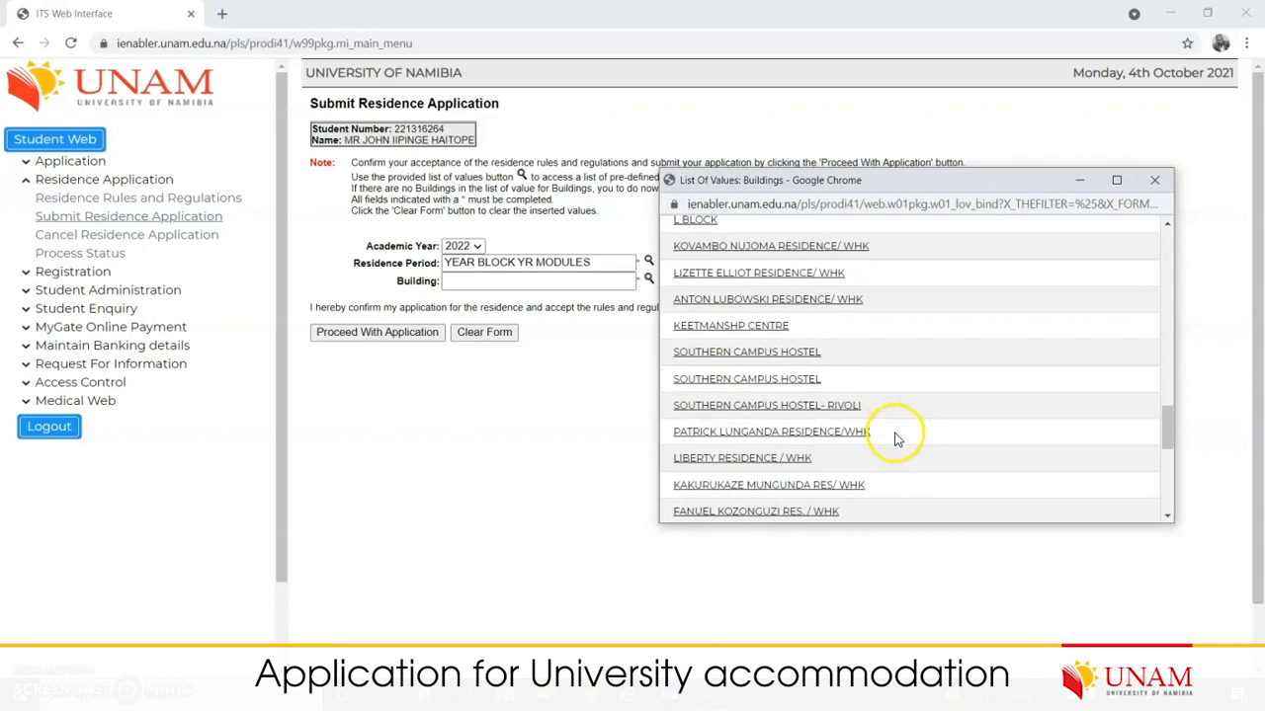
pyautogui.scroll(-3, 898, 444)
pyautogui.scroll(-2, 901, 441)
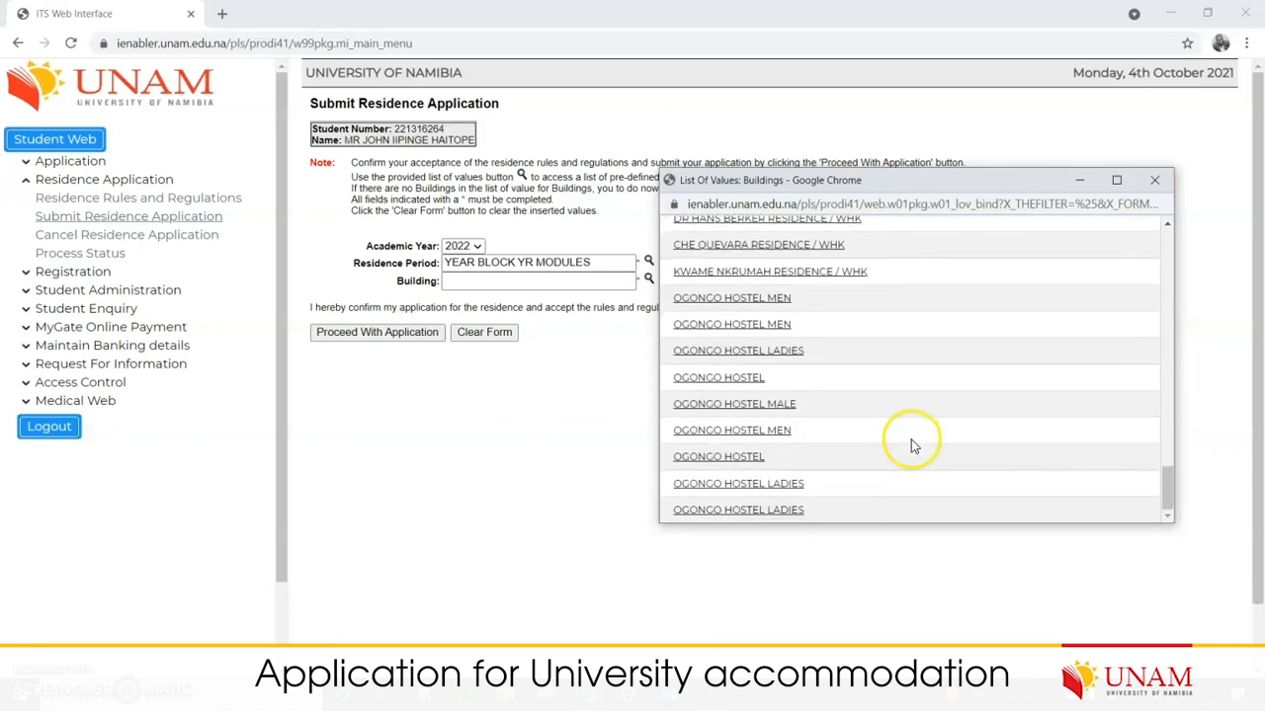
pyautogui.scroll(1, 921, 441)
pyautogui.scroll(5, 934, 441)
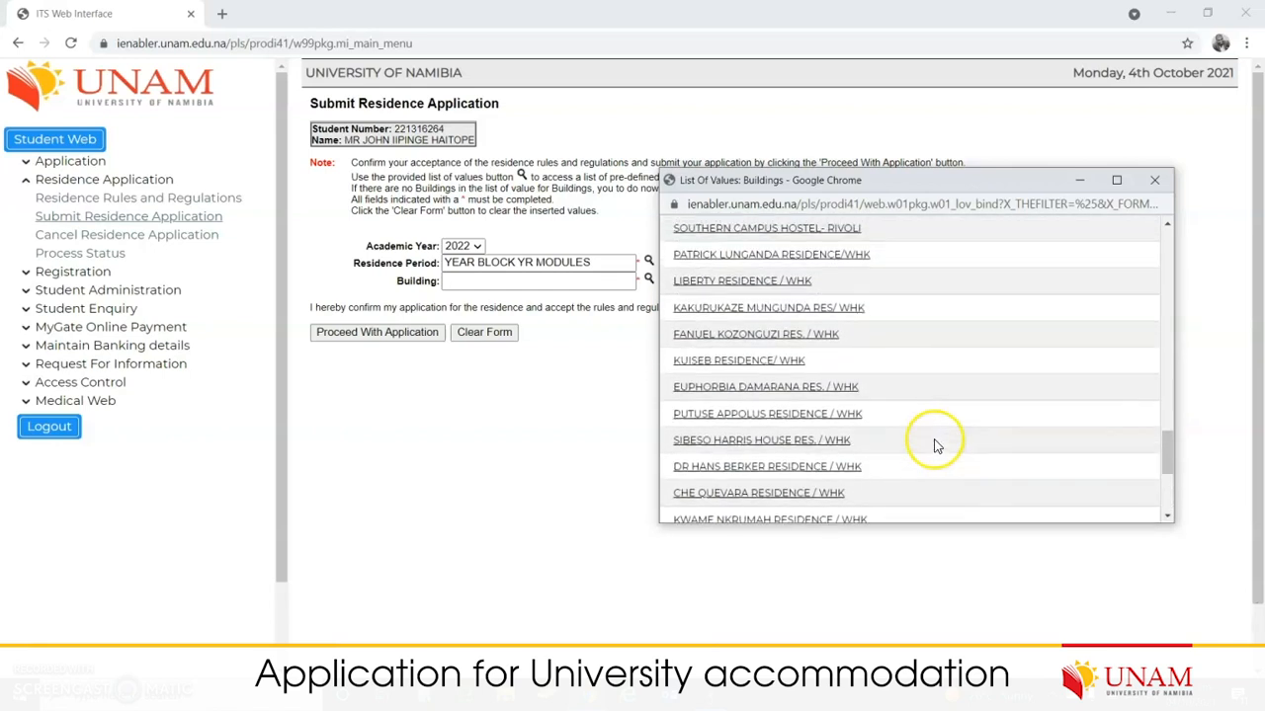
pyautogui.scroll(3, 936, 443)
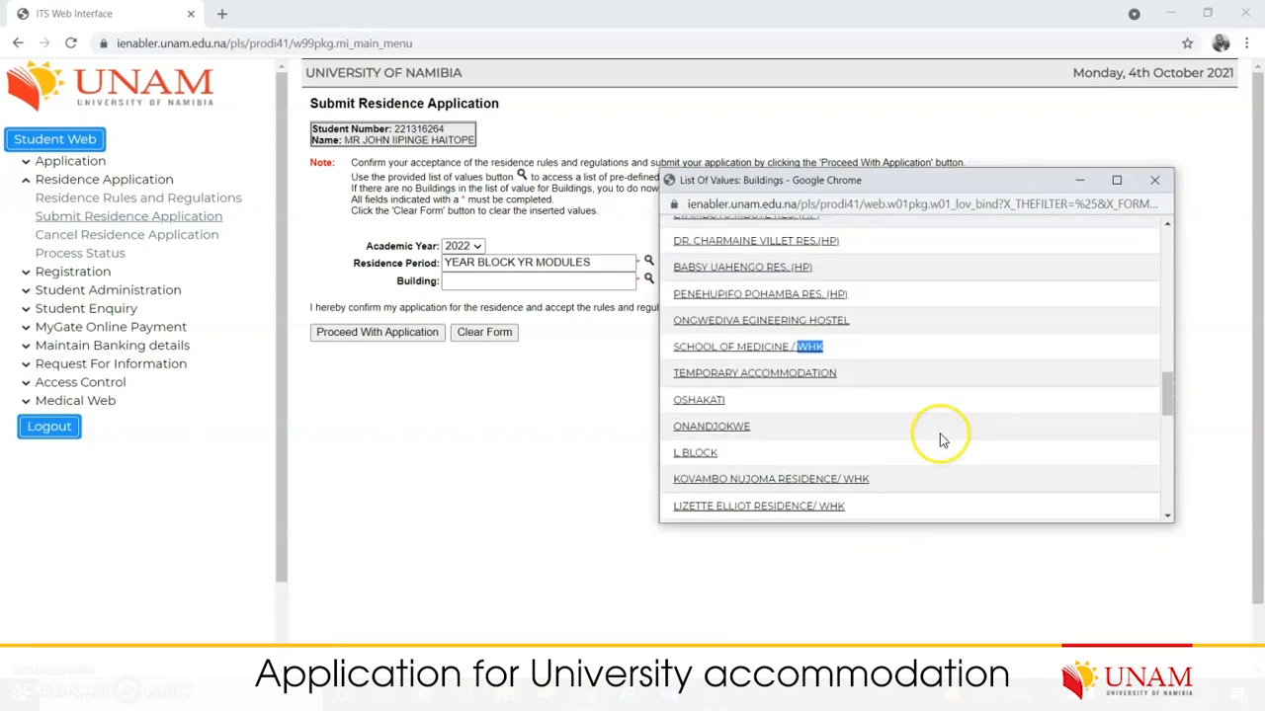
pyautogui.scroll(4, 901, 407)
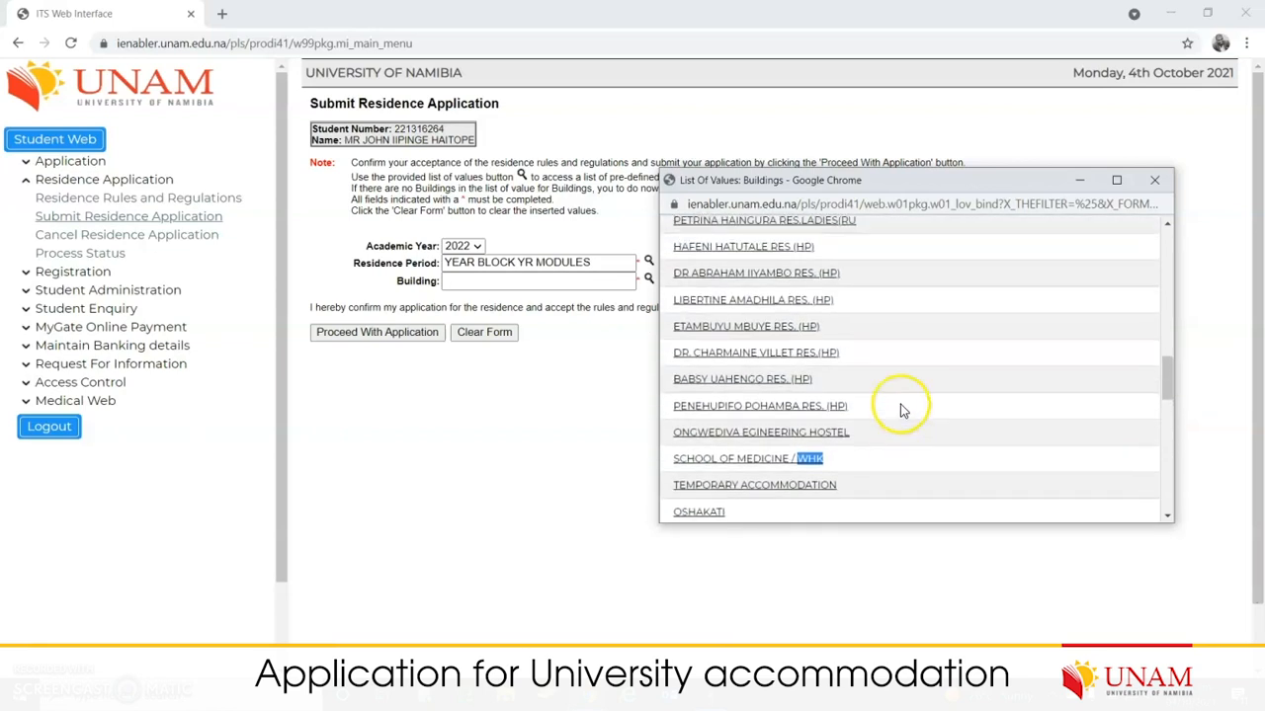
pyautogui.scroll(4, 901, 415)
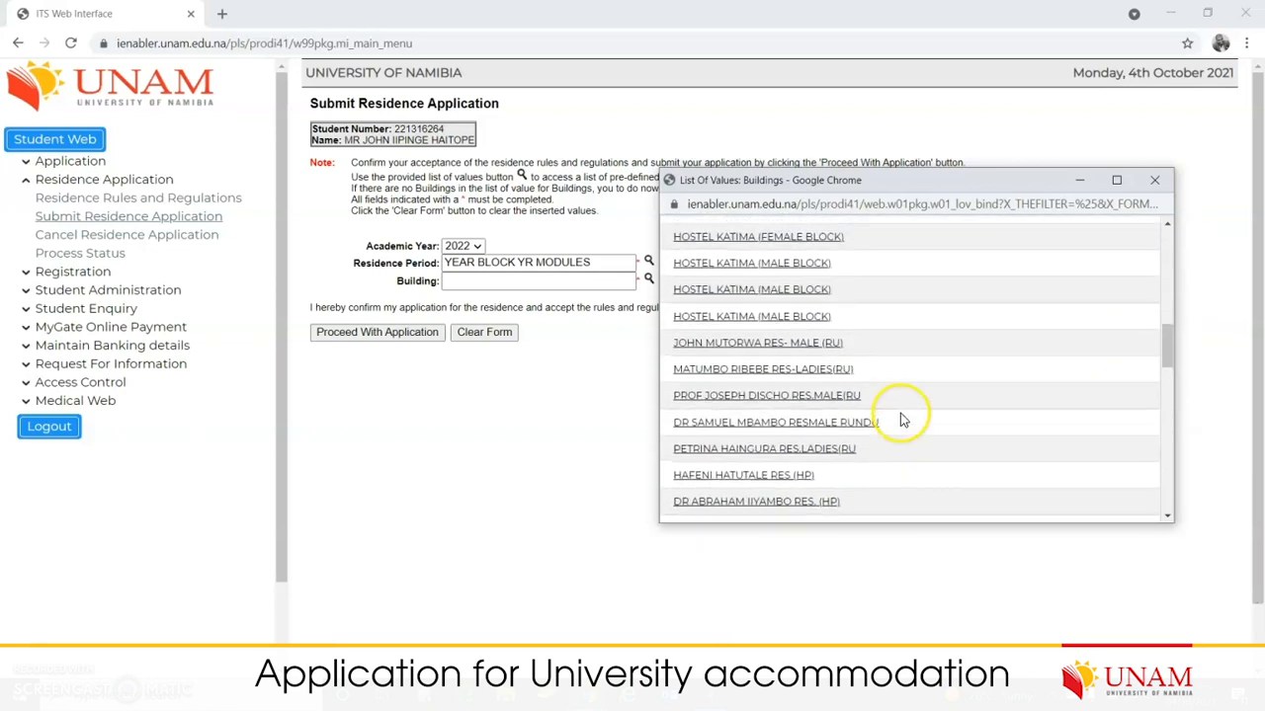
pyautogui.scroll(4, 904, 421)
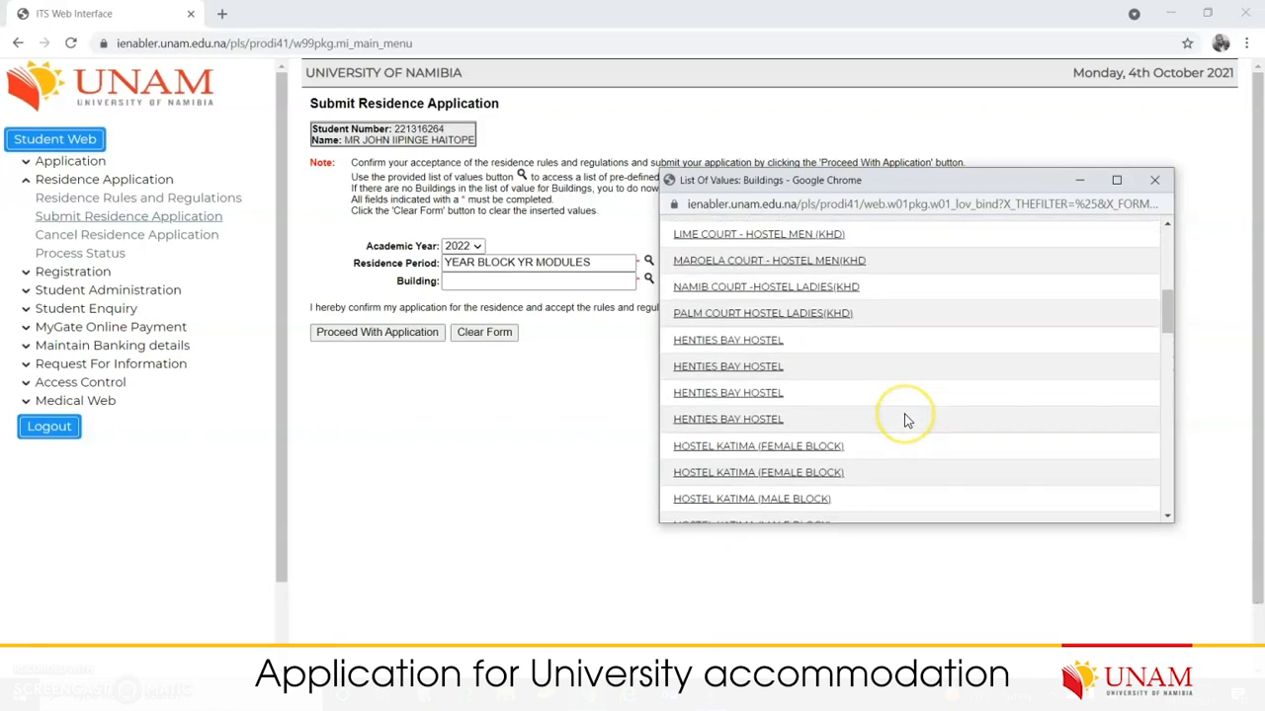
pyautogui.scroll(2, 907, 421)
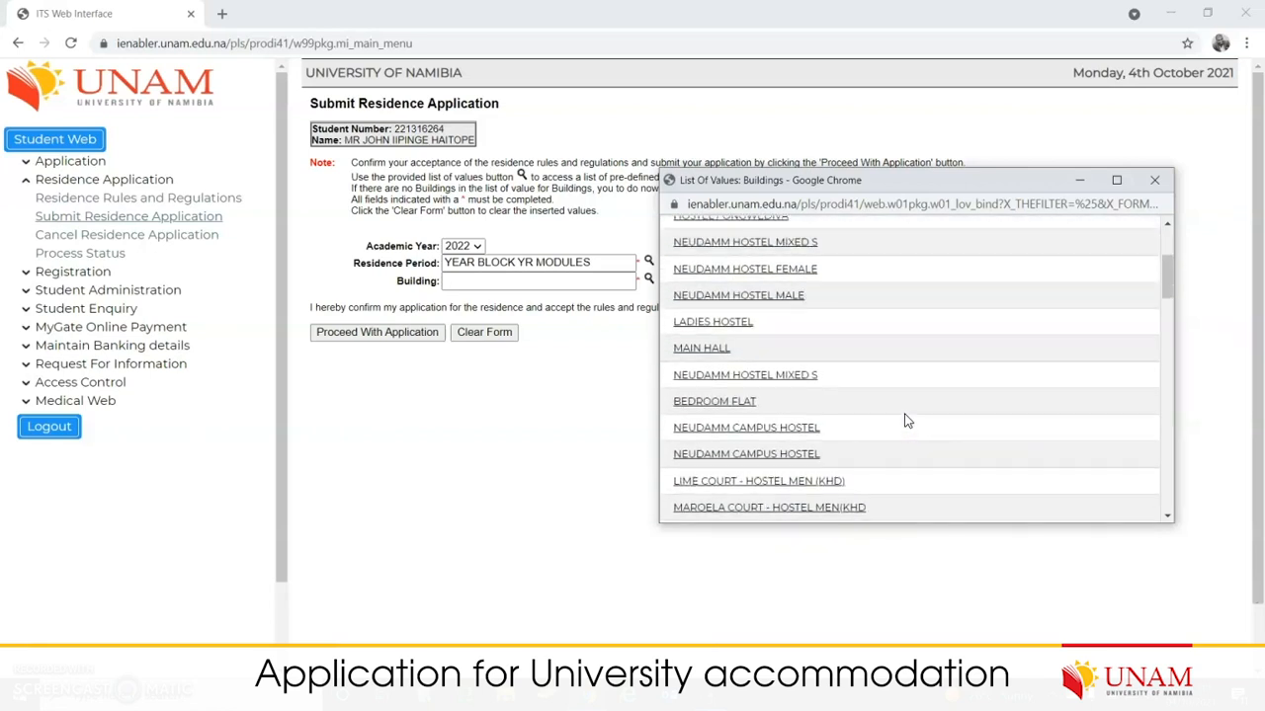
pyautogui.scroll(4, 906, 421)
pyautogui.click(921, 391)
pyautogui.scroll(-8, 920, 391)
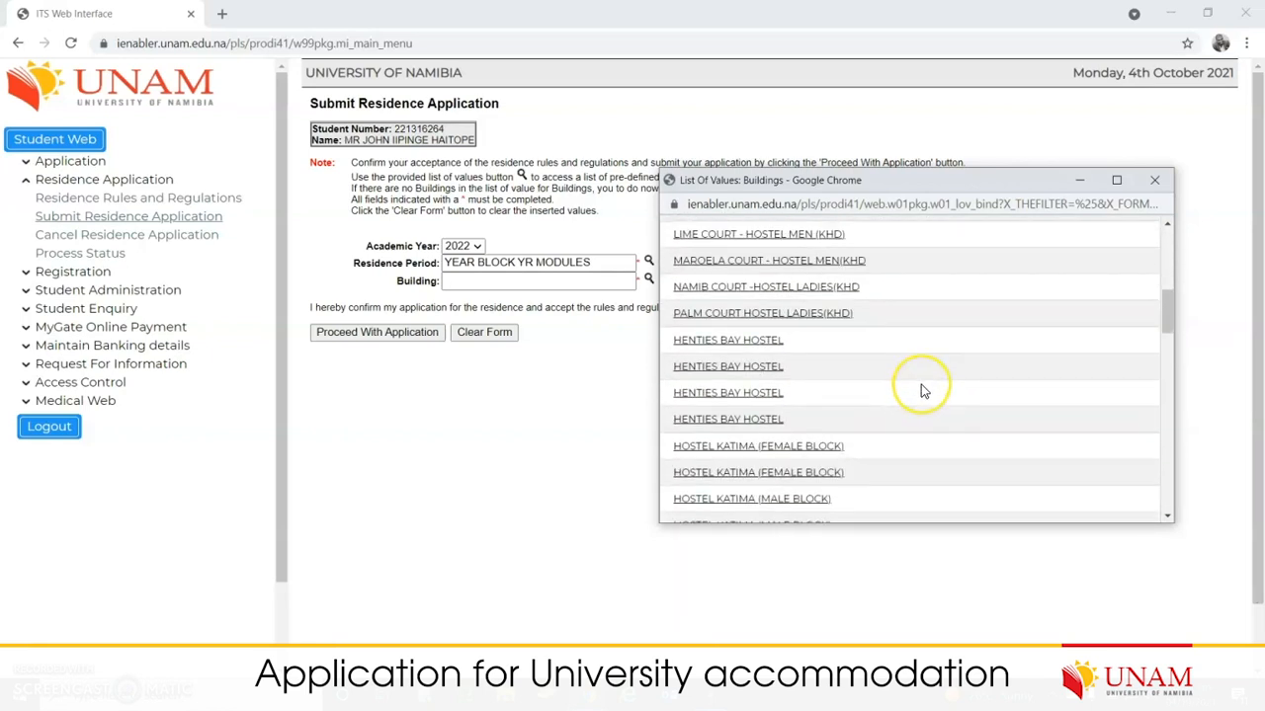
pyautogui.scroll(-2, 921, 387)
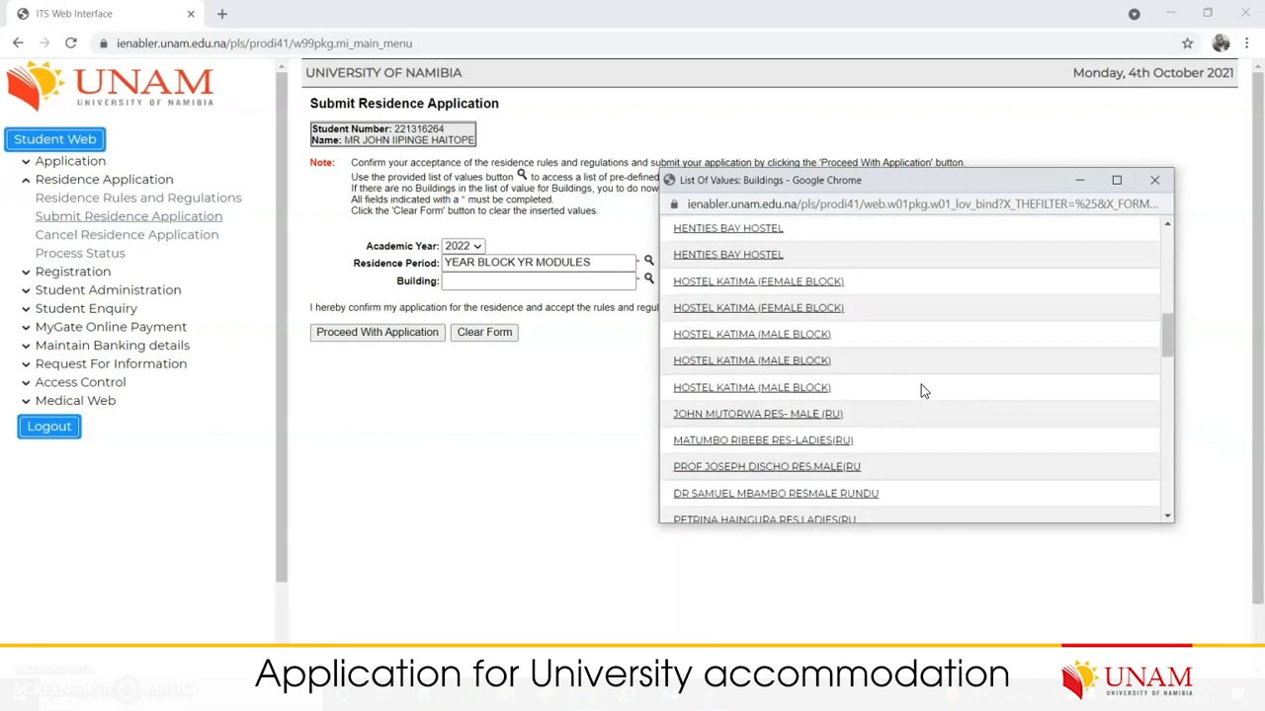
pyautogui.scroll(1, 909, 386)
pyautogui.scroll(6, 870, 360)
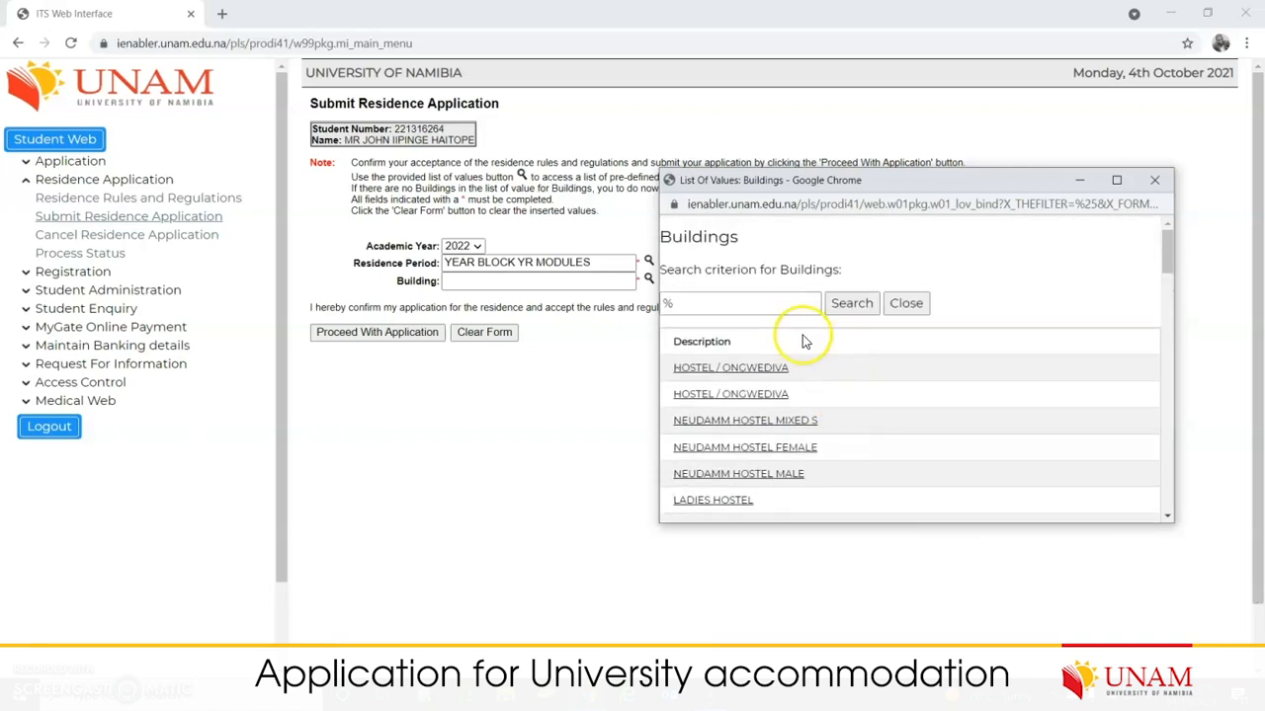
# Step: Search the buildings list for 'med' and then 'school%', then close it without choosing
pyautogui.click(749, 307)
pyautogui.write('med')
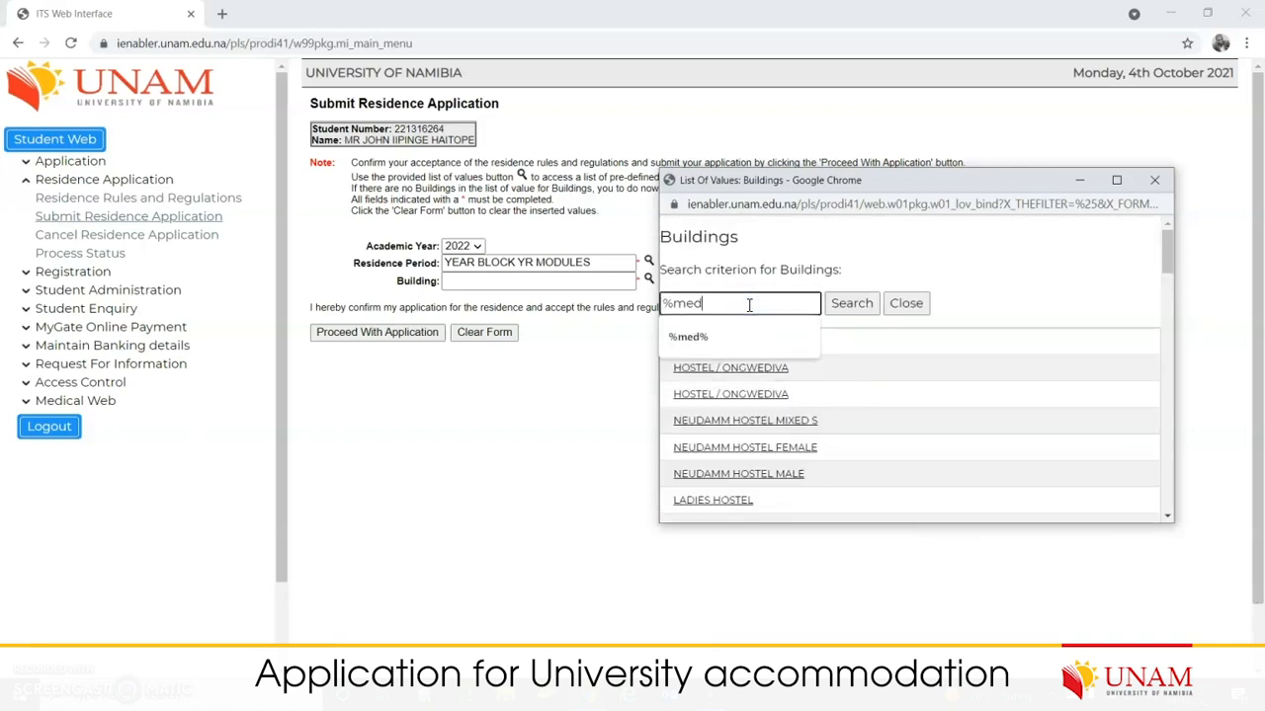
pyautogui.click(850, 305)
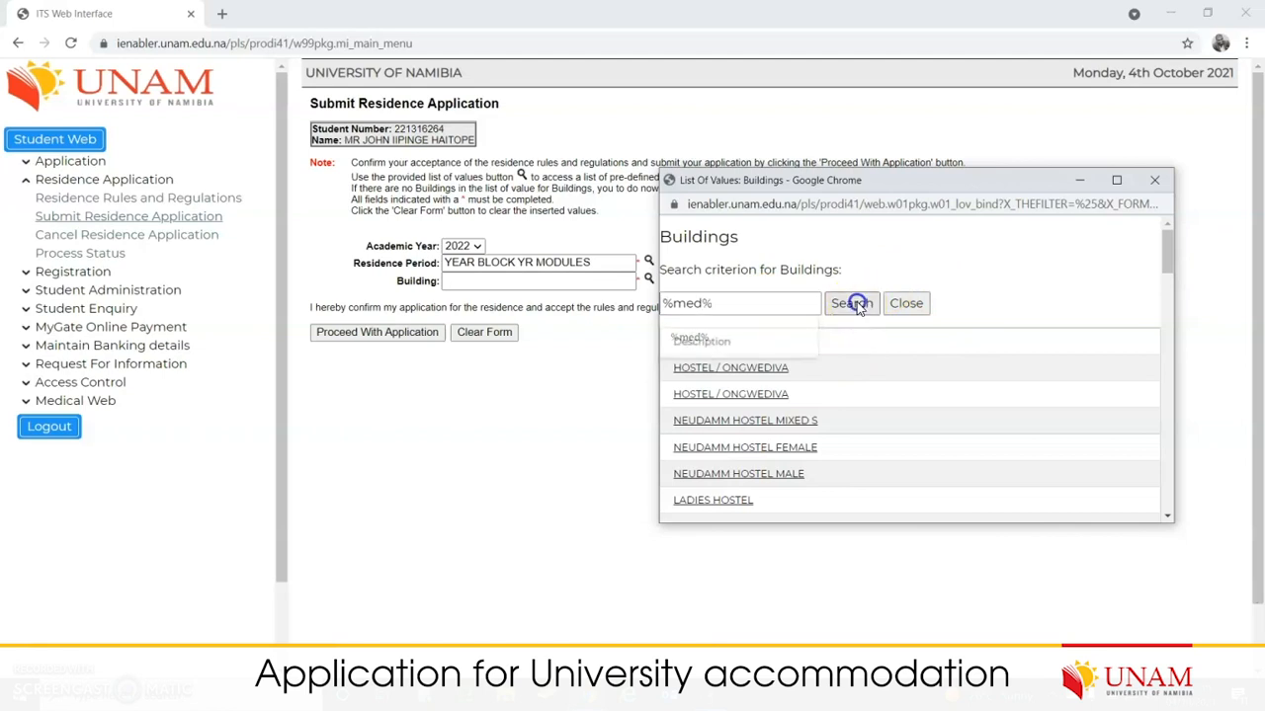
pyautogui.click(713, 301)
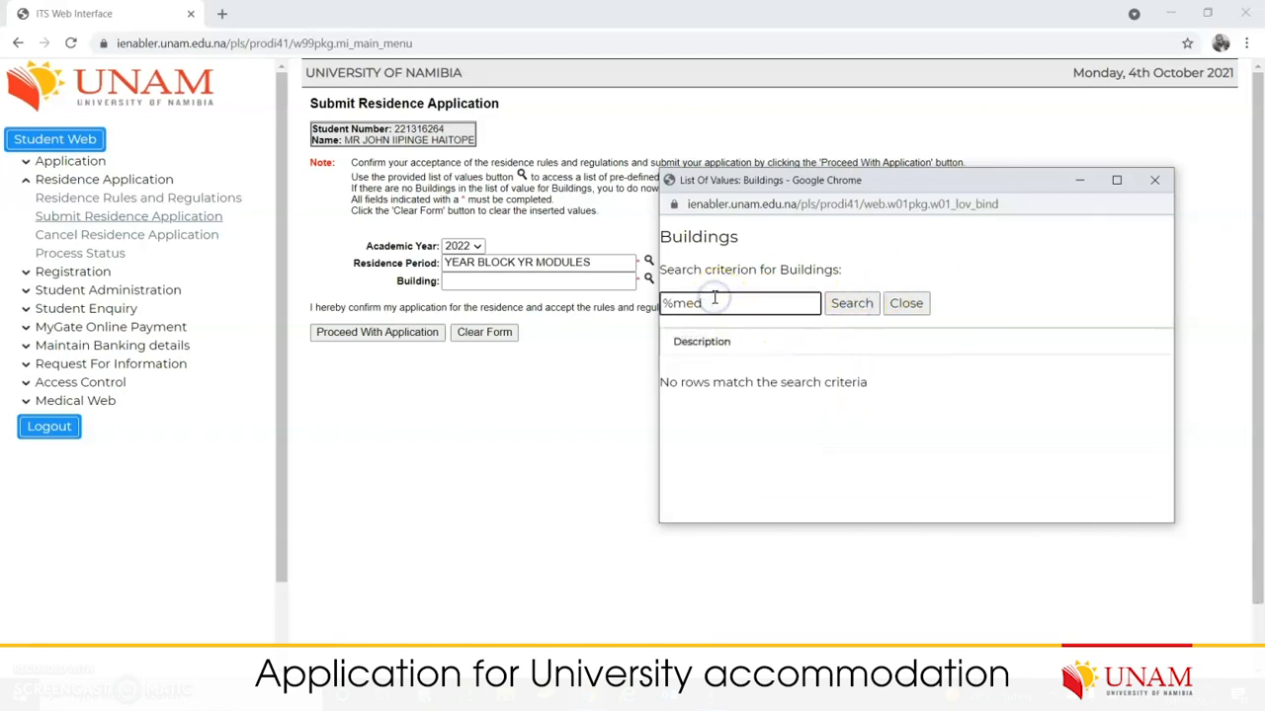
pyautogui.press('BackSpace')
pyautogui.press('BackSpace')
pyautogui.write('school%')
pyautogui.click(859, 307)
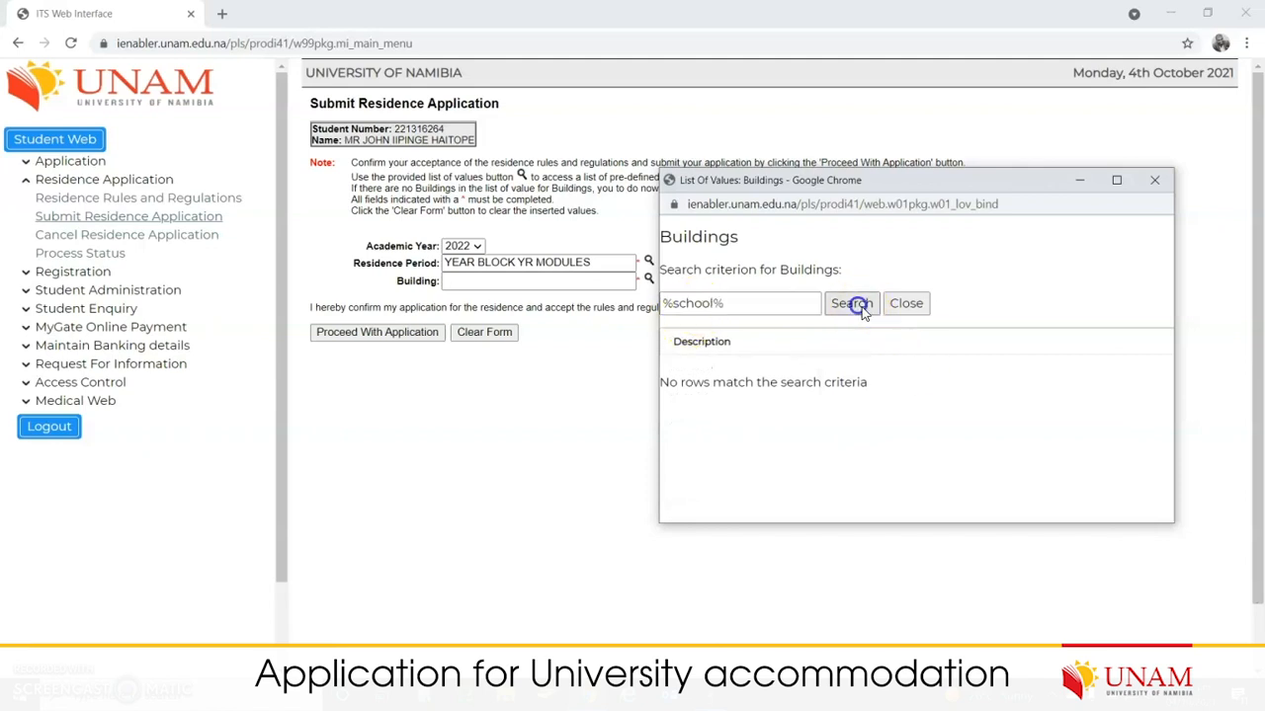
pyautogui.click(761, 302)
pyautogui.press('BackSpace')
pyautogui.press('BackSpace')
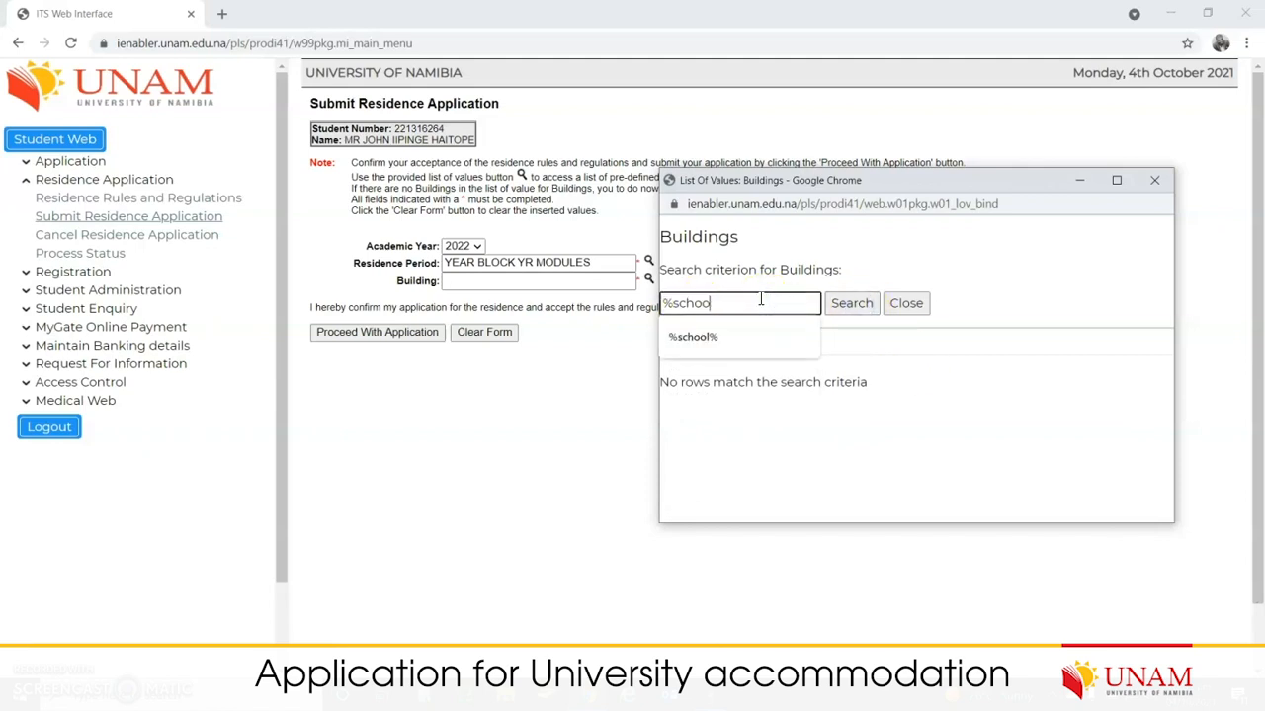
pyautogui.press('BackSpace')
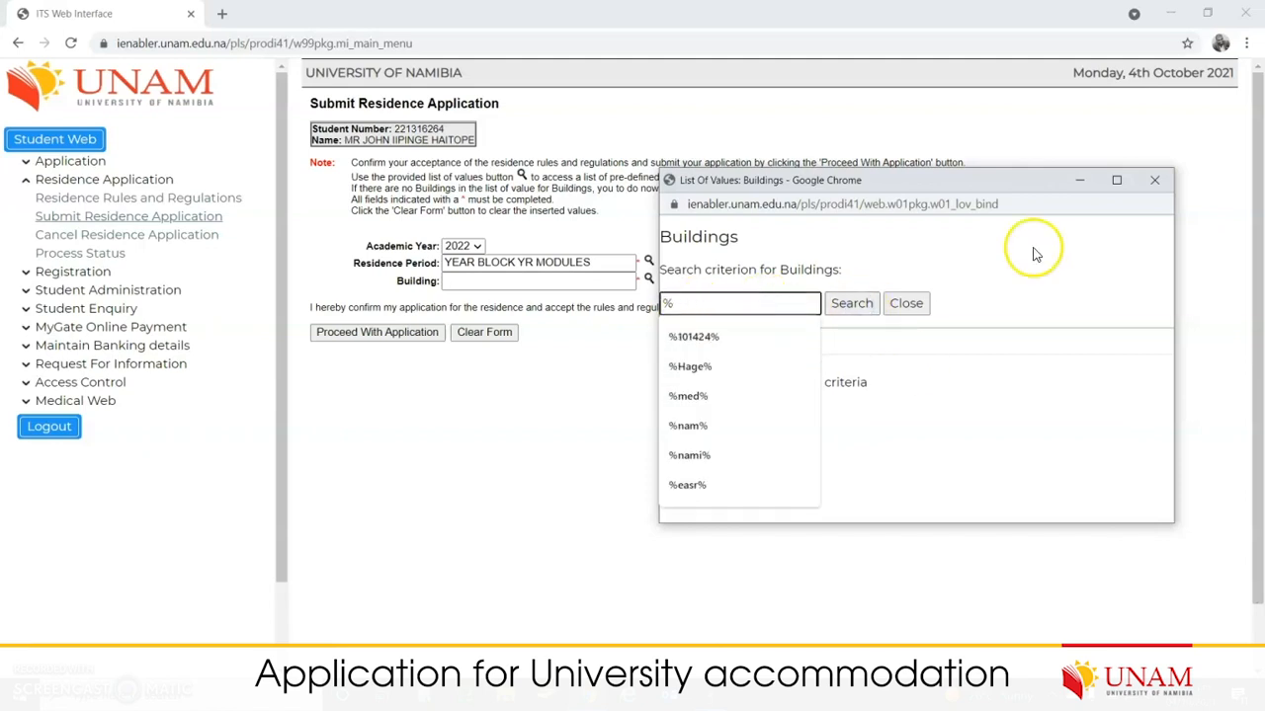
pyautogui.click(906, 302)
# Step: Scroll the full buildings list and pick SCHOOL OF MEDICINE / WHK as the building
pyautogui.click(649, 280)
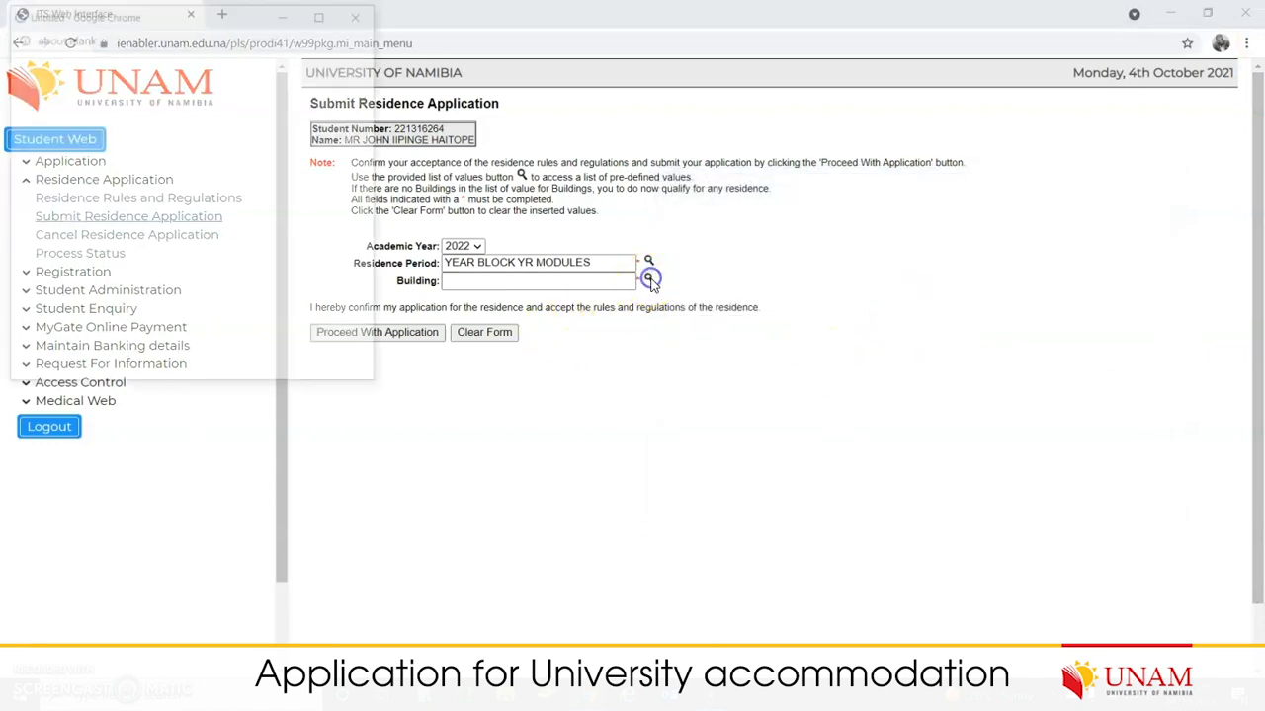
pyautogui.scroll(-2, 265, 312)
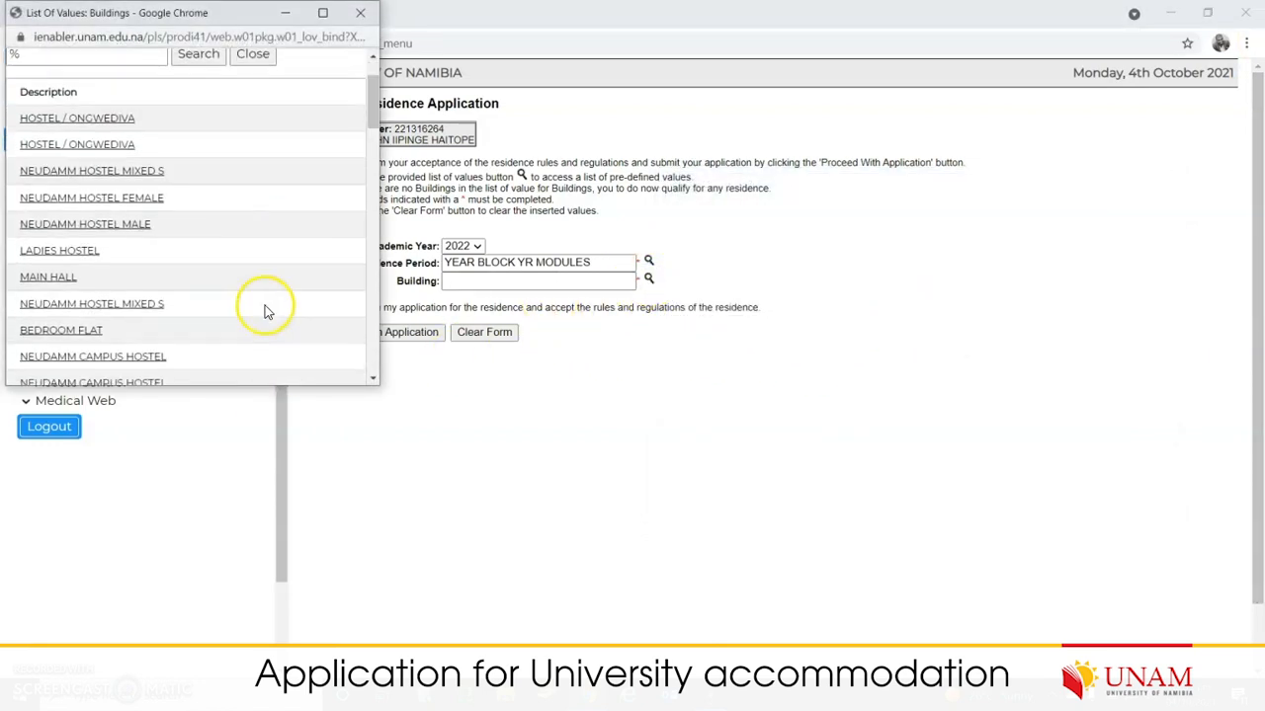
pyautogui.scroll(-6, 265, 312)
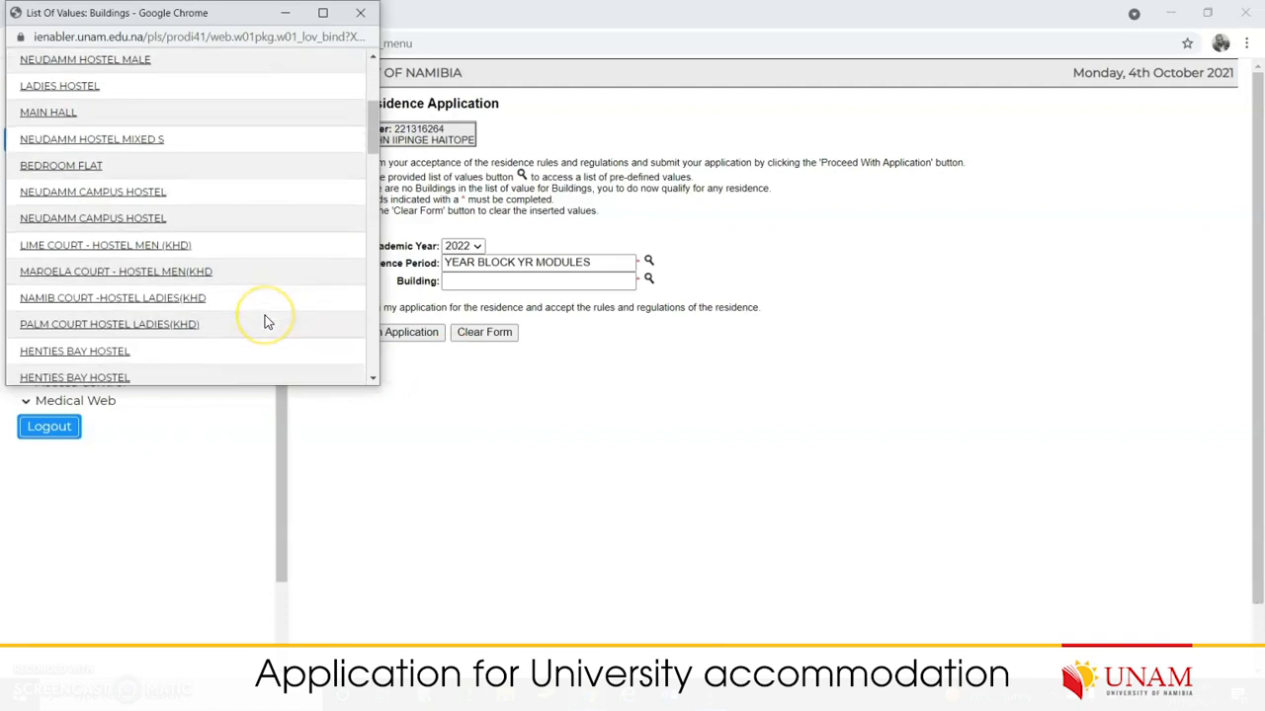
pyautogui.scroll(-3, 265, 321)
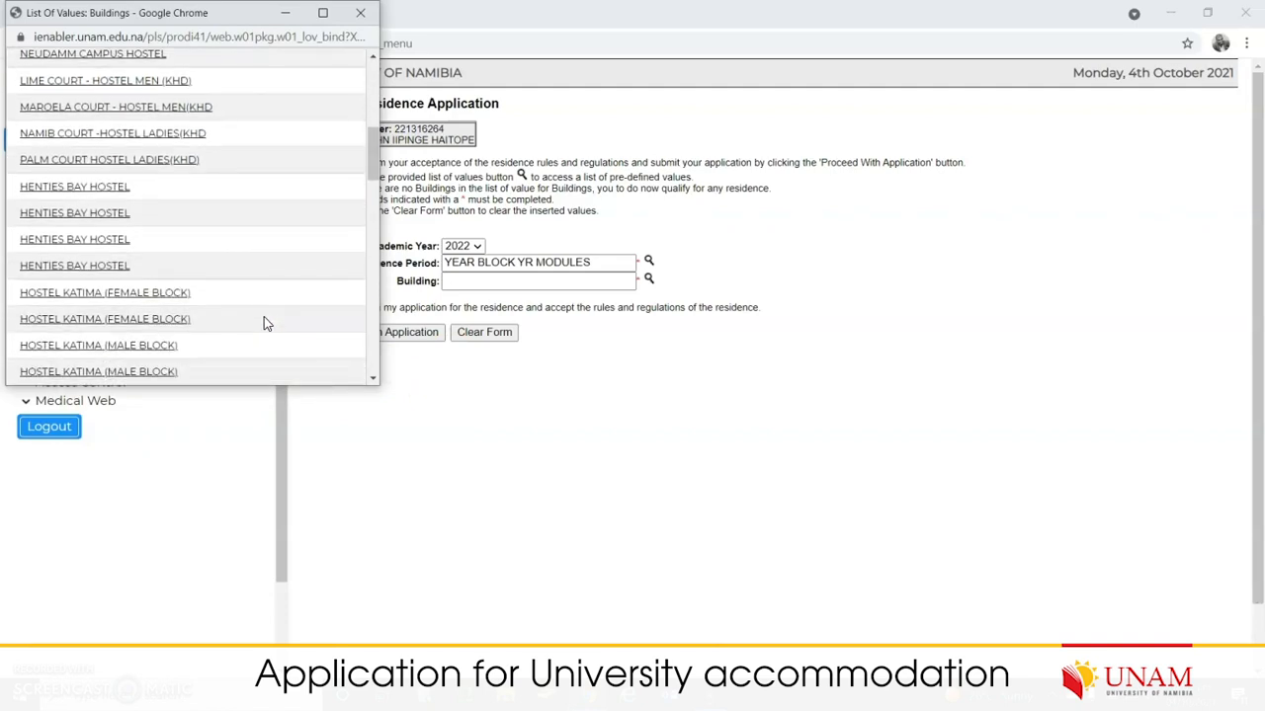
pyautogui.scroll(-7, 264, 317)
pyautogui.scroll(-7, 268, 322)
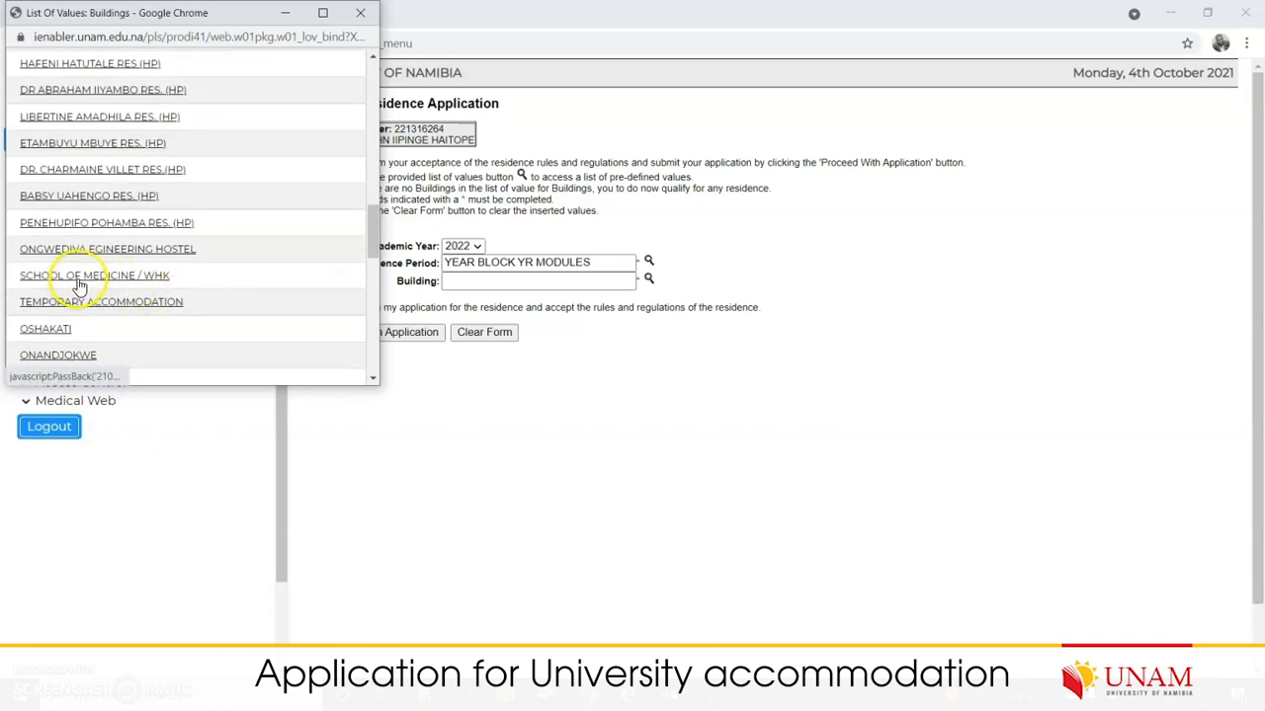
pyautogui.click(114, 282)
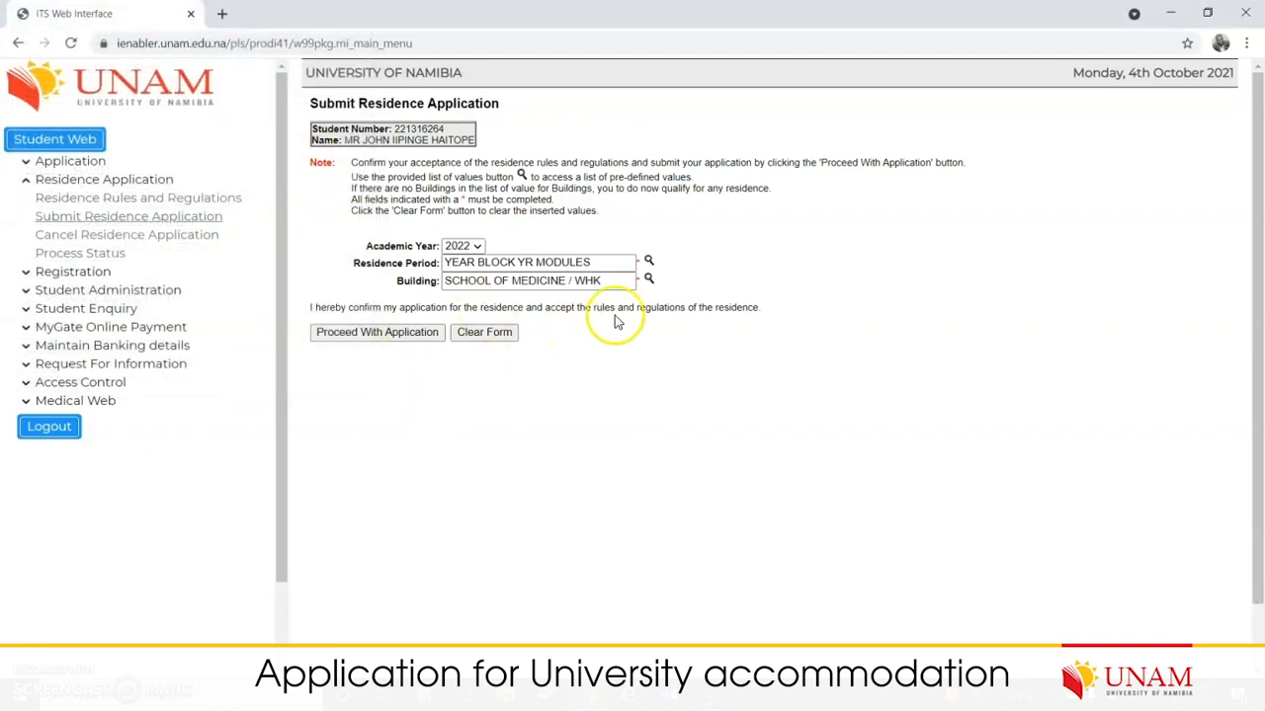
# Step: Proceed with the SCHOOL OF MEDICINE / WHK application, review its details, then go to Cancel Residence Application
pyautogui.click(410, 336)
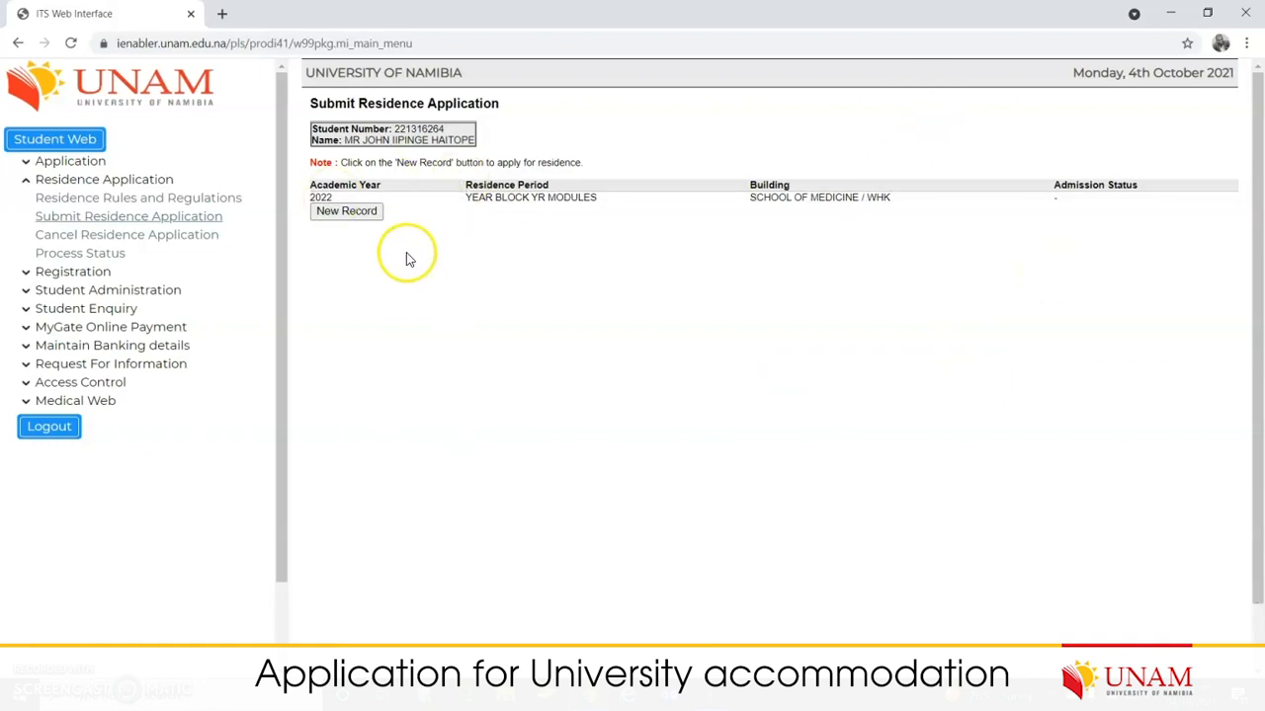
pyautogui.moveTo(571, 198); pyautogui.dragTo(456, 199)
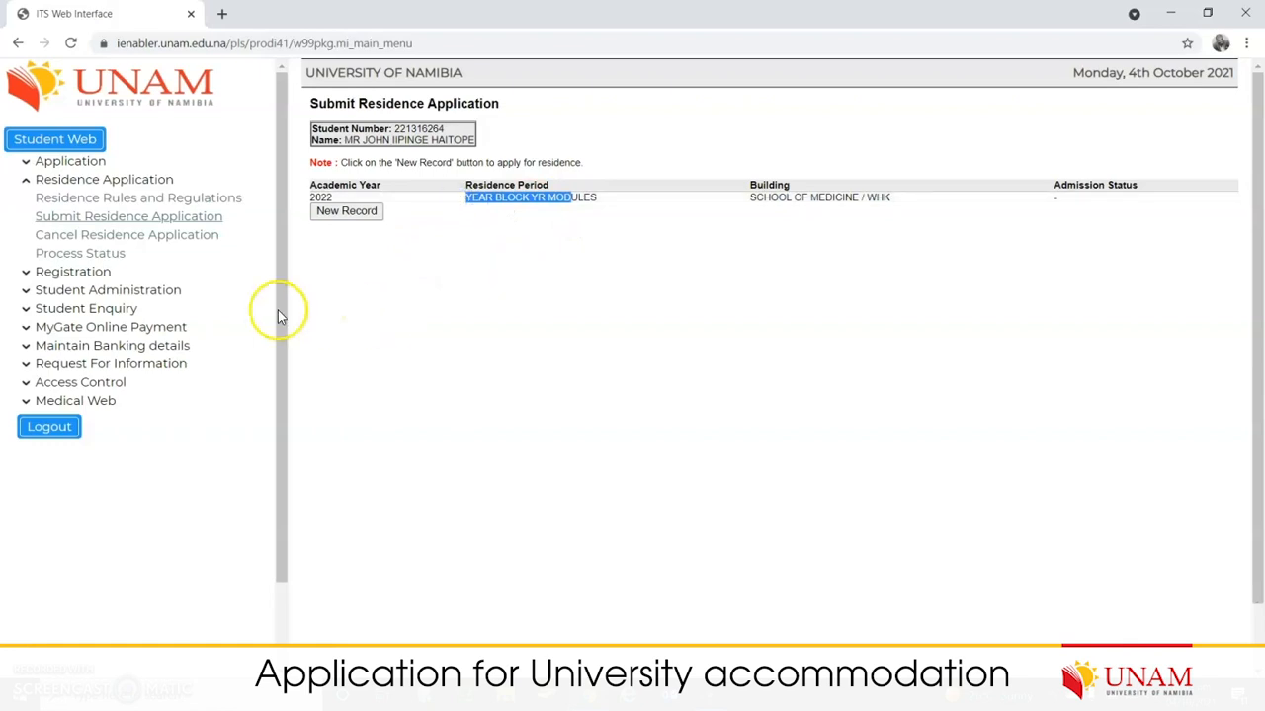
pyautogui.click(129, 236)
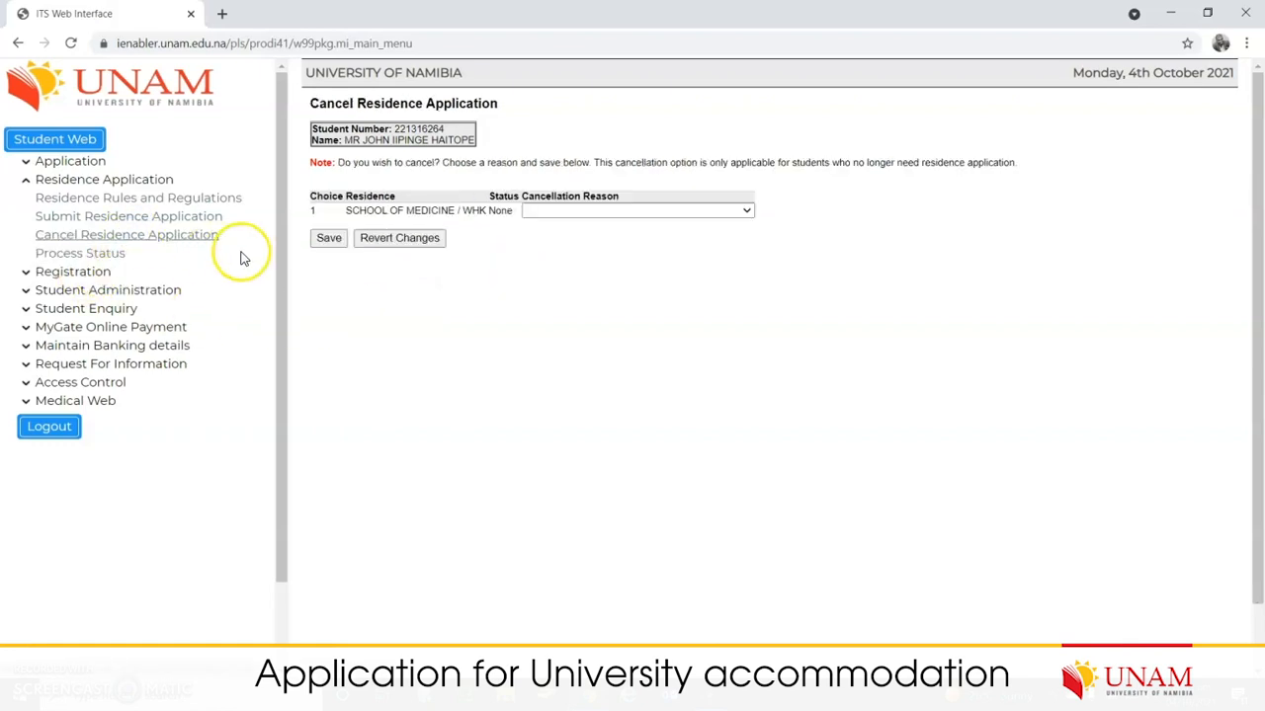
# Step: View the Cancellation Reason options without picking one, then return to Submit Residence Application
pyautogui.click(748, 212)
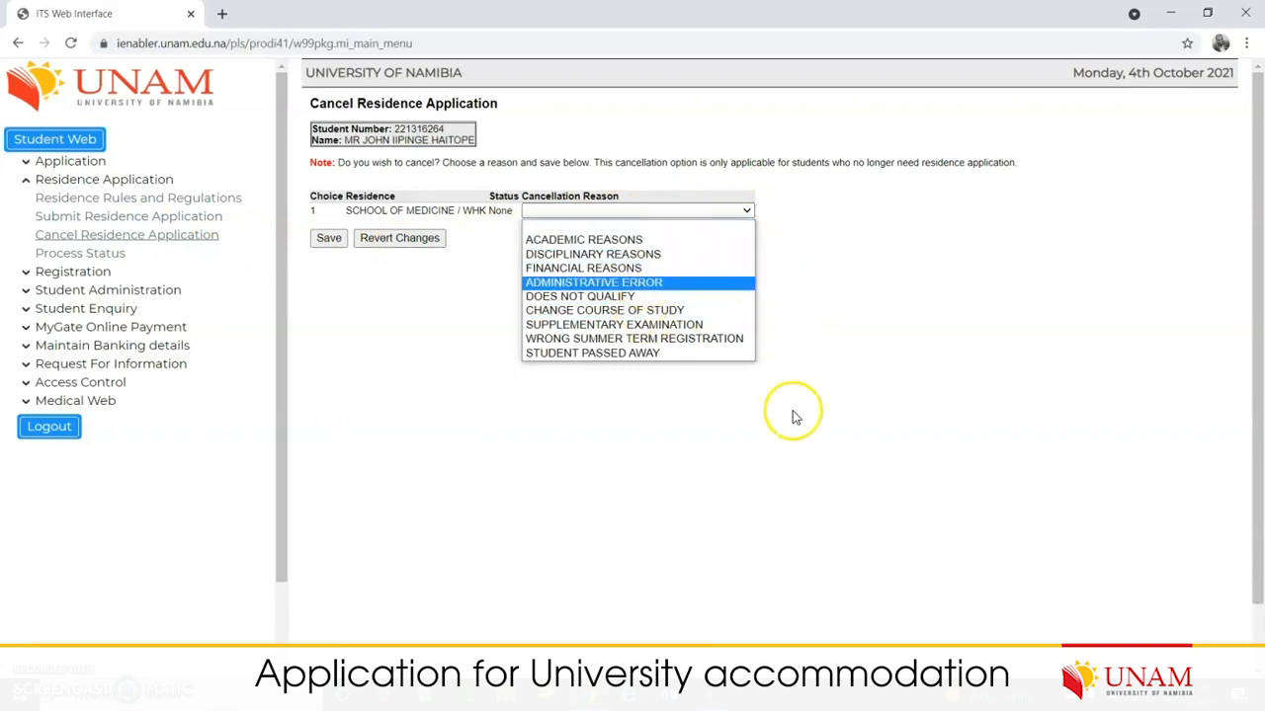
pyautogui.click(761, 491)
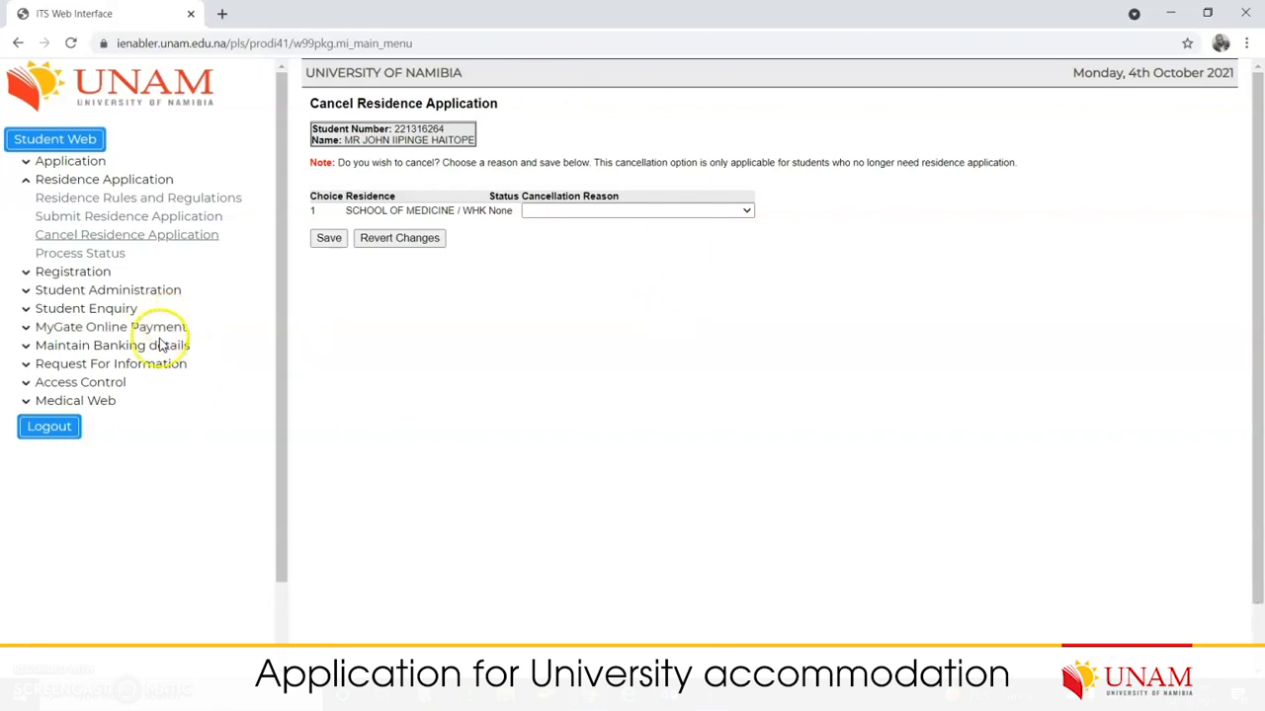
pyautogui.click(119, 217)
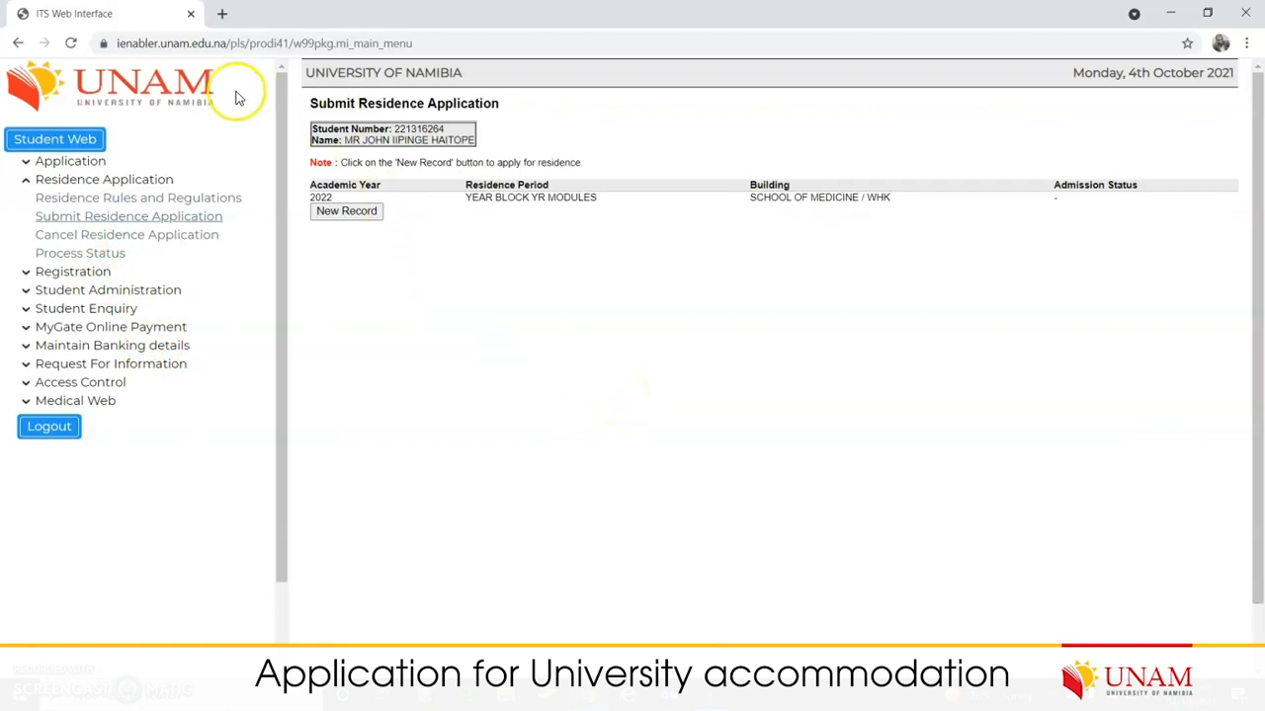
# Step: Reload Submit Residence Application, highlight the Admission Status, then collapse the Residence Application section
pyautogui.click(119, 215)
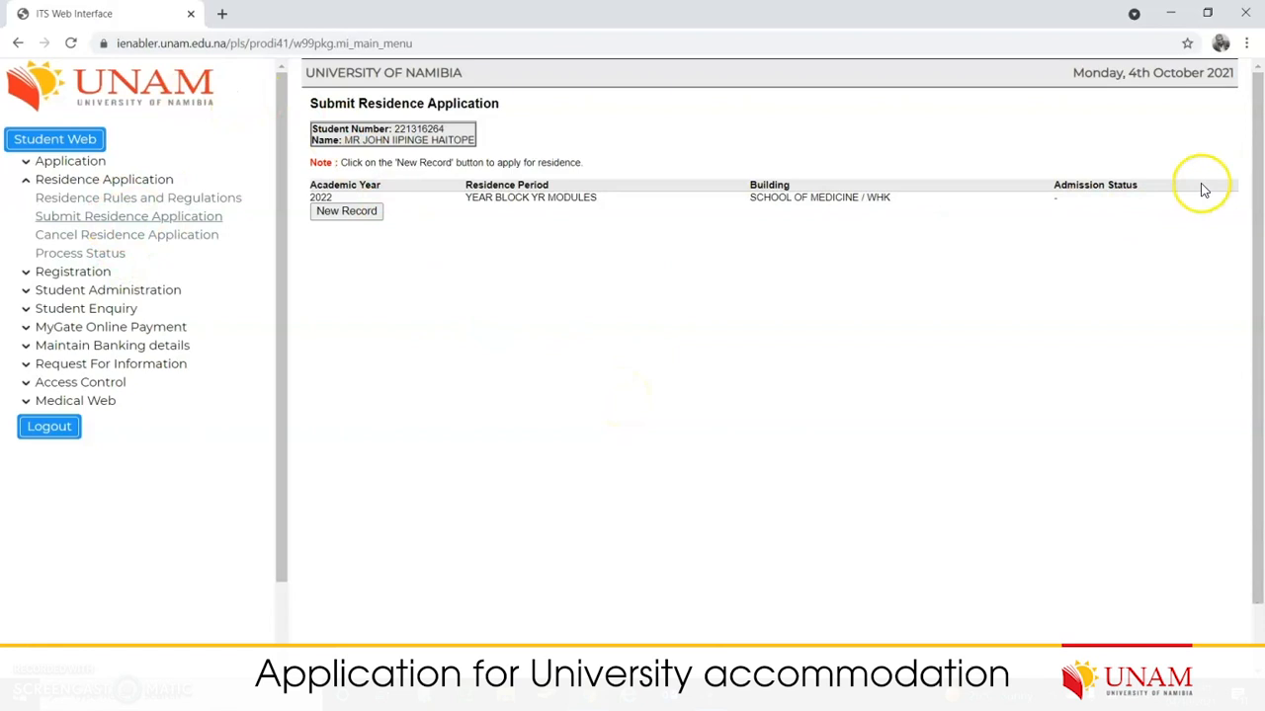
pyautogui.moveTo(1055, 202); pyautogui.dragTo(1149, 202)
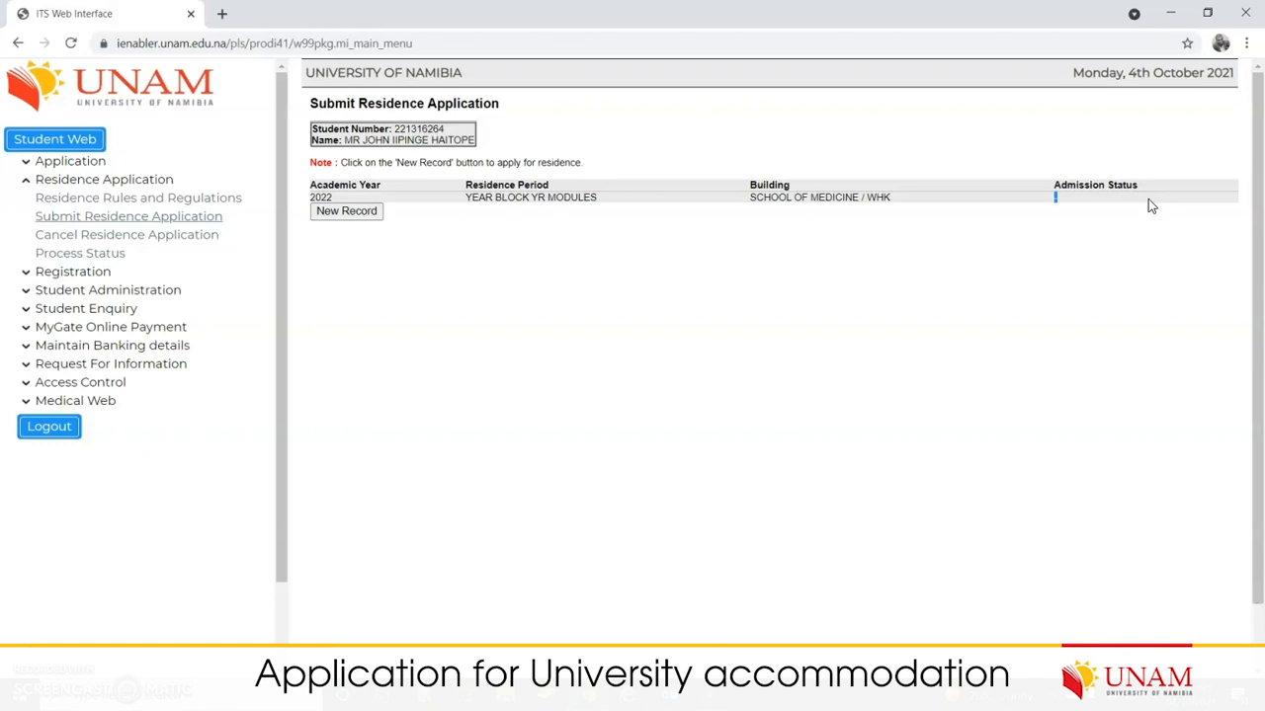
pyautogui.click(1039, 130)
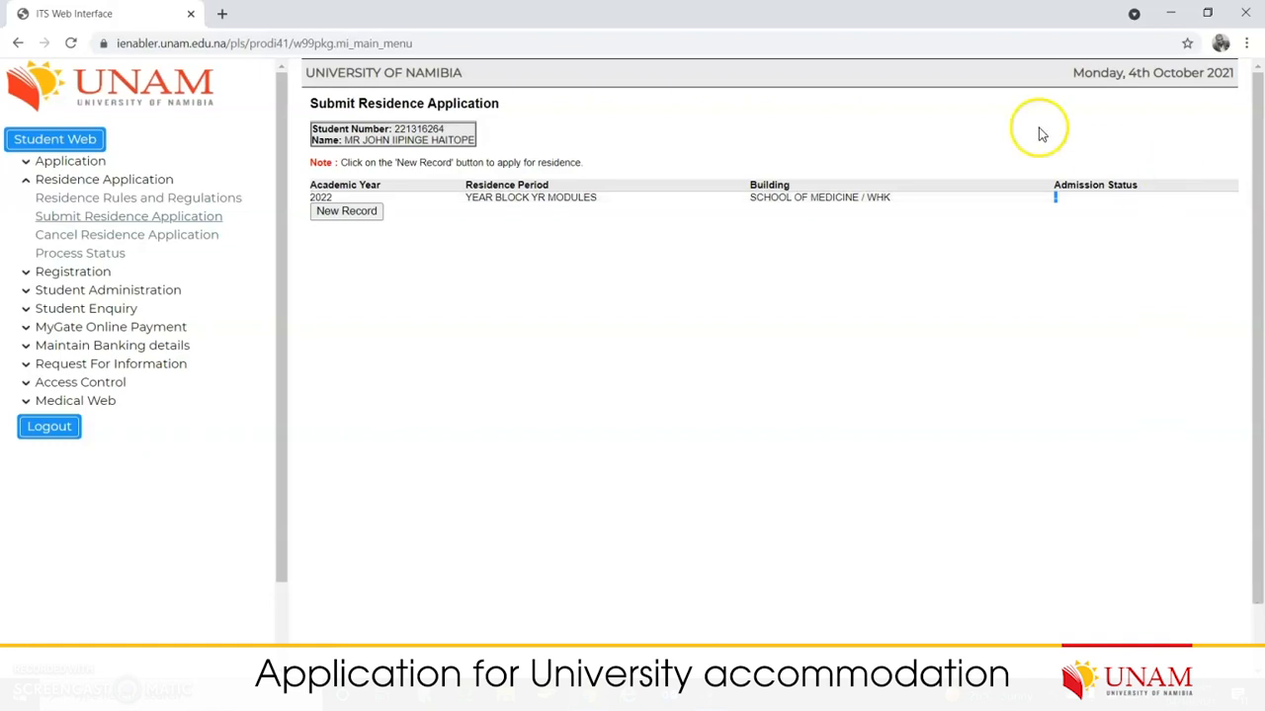
pyautogui.click(95, 184)
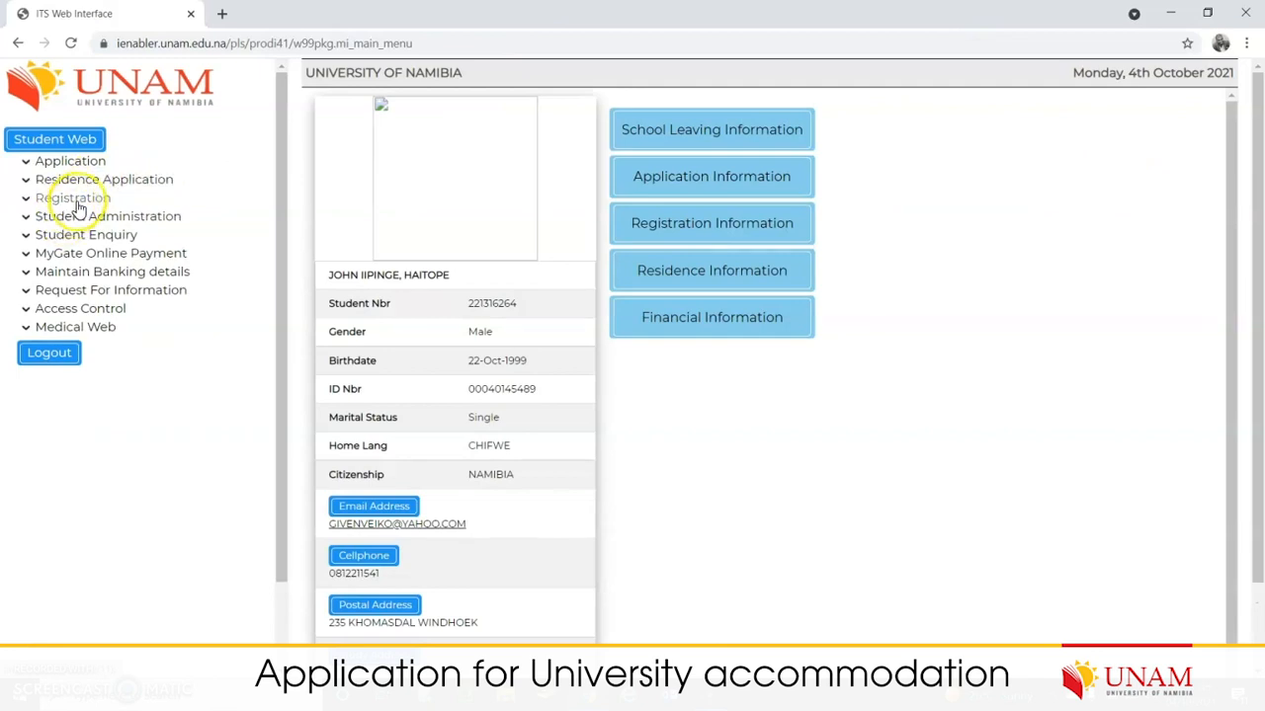
pyautogui.click(31, 205)
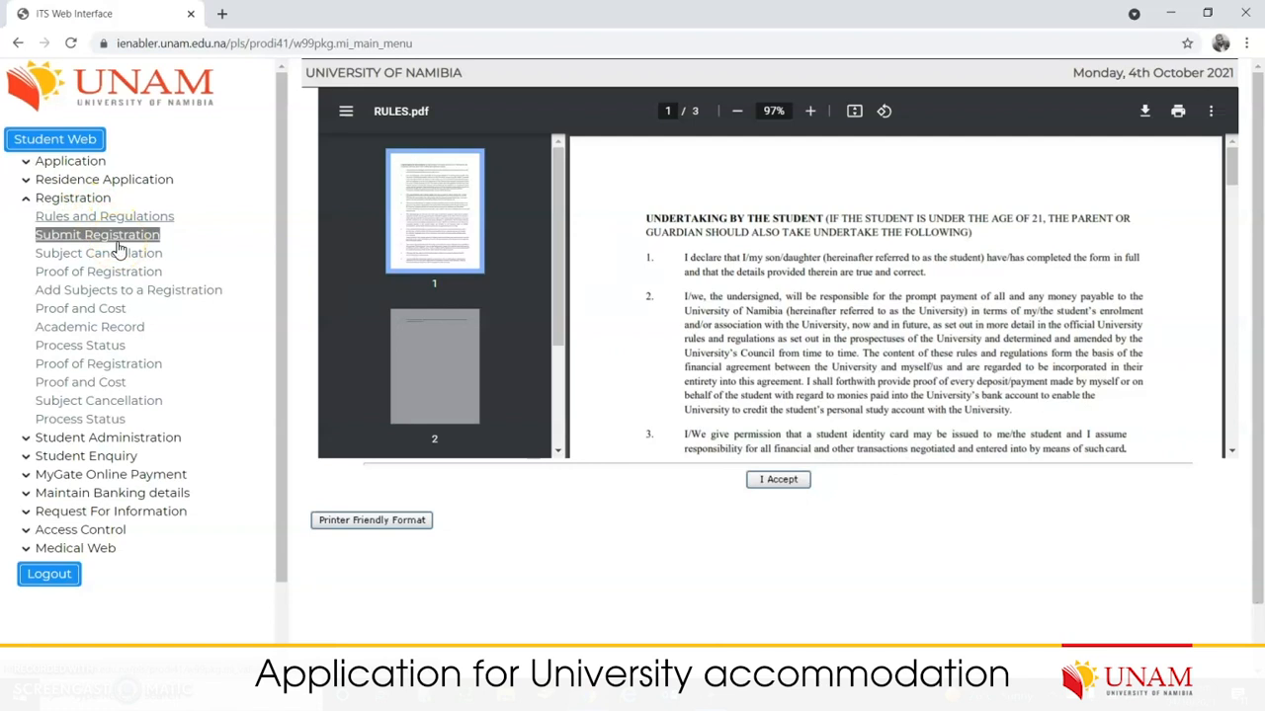
pyautogui.click(111, 223)
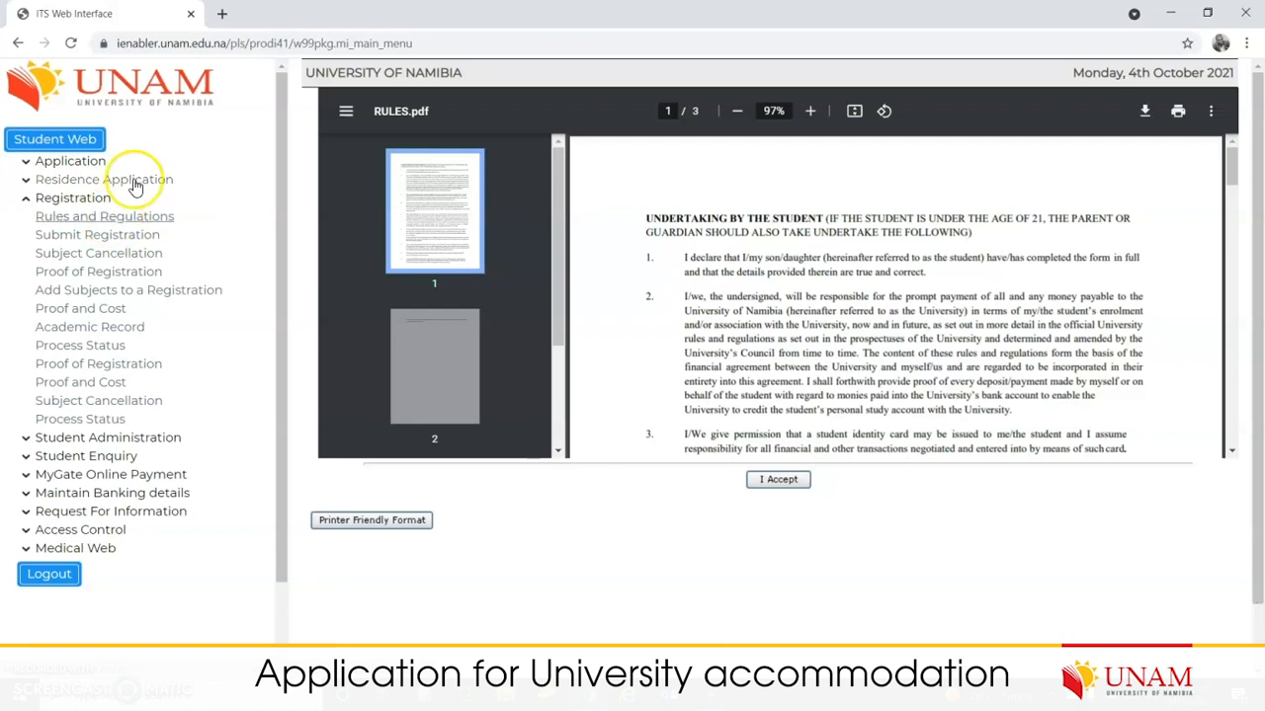
pyautogui.click(90, 201)
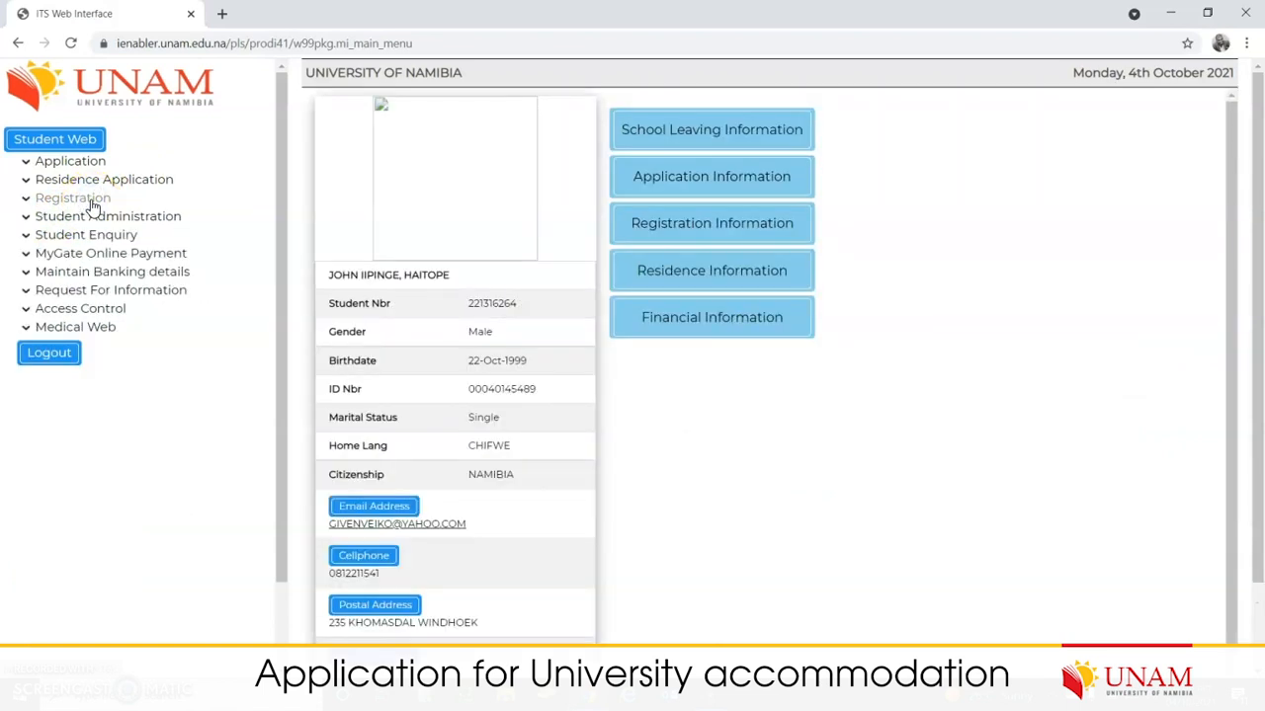
pyautogui.scroll(-1, 703, 444)
pyautogui.scroll(1, 703, 446)
pyautogui.scroll(-2, 703, 450)
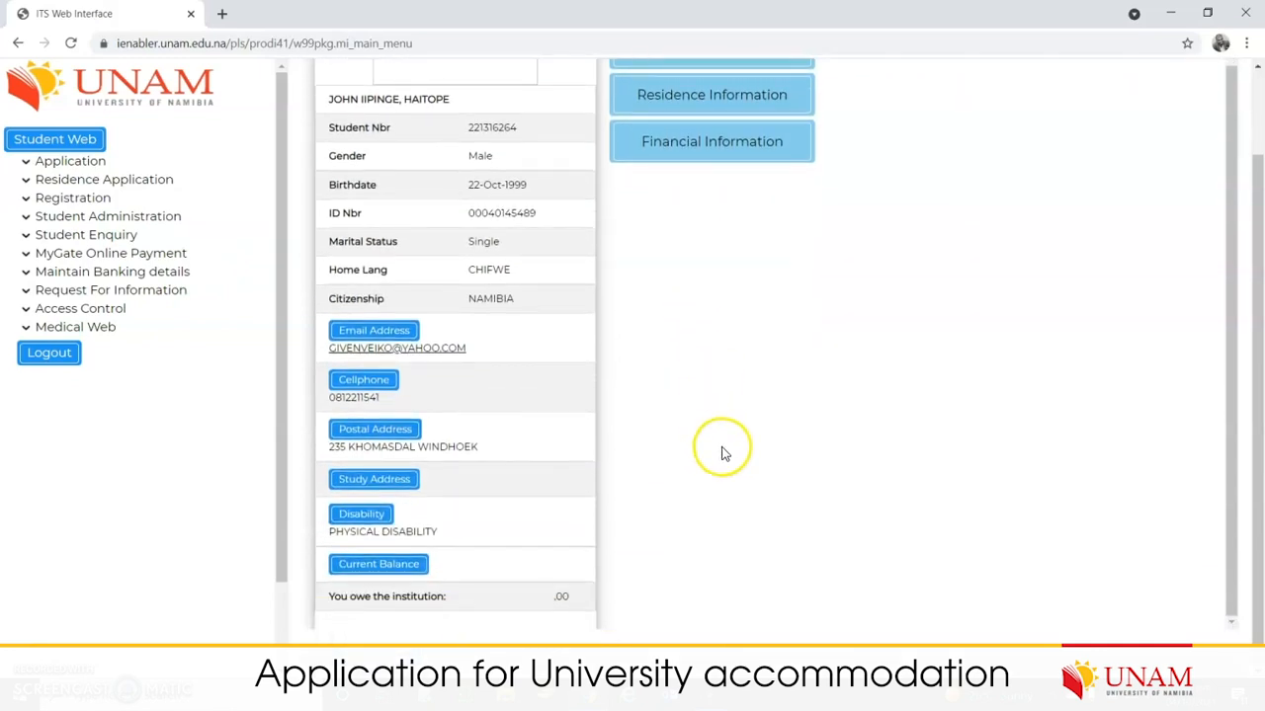
# Step: Load unam.edu.na in a new Chrome tab and scroll down the homepage
pyautogui.click(224, 15)
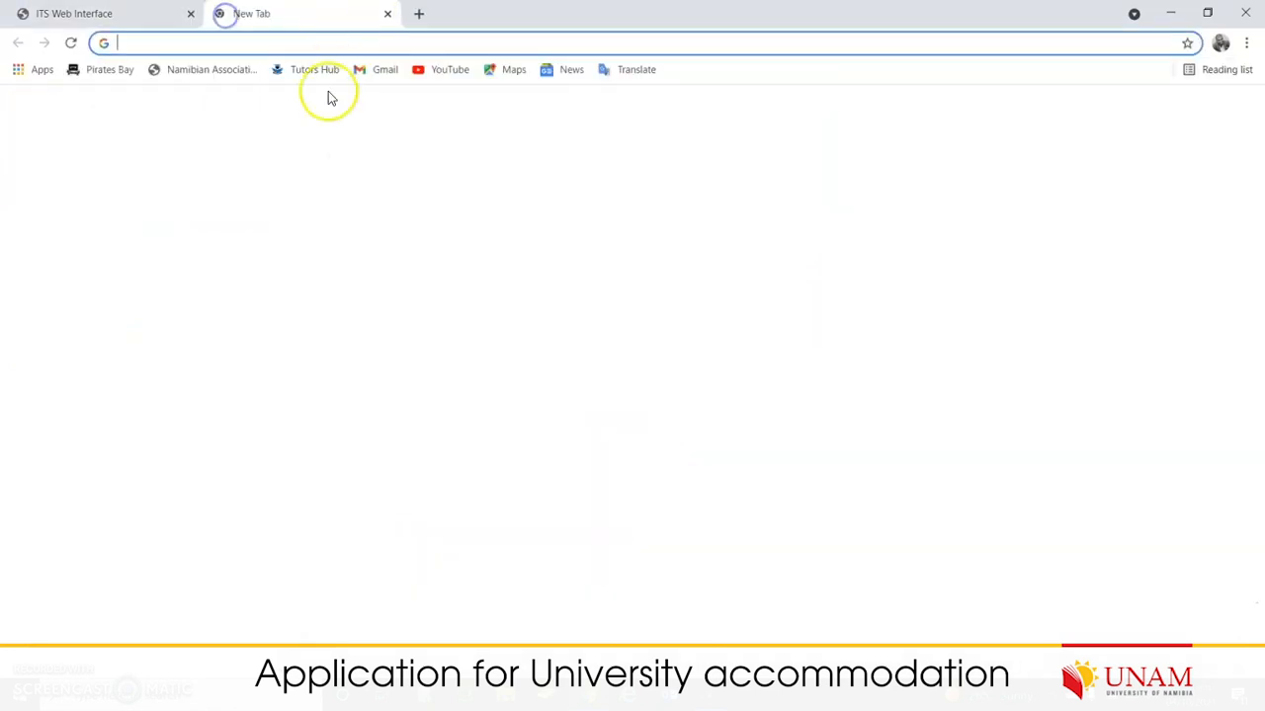
pyautogui.write('una')
pyautogui.press('Return')
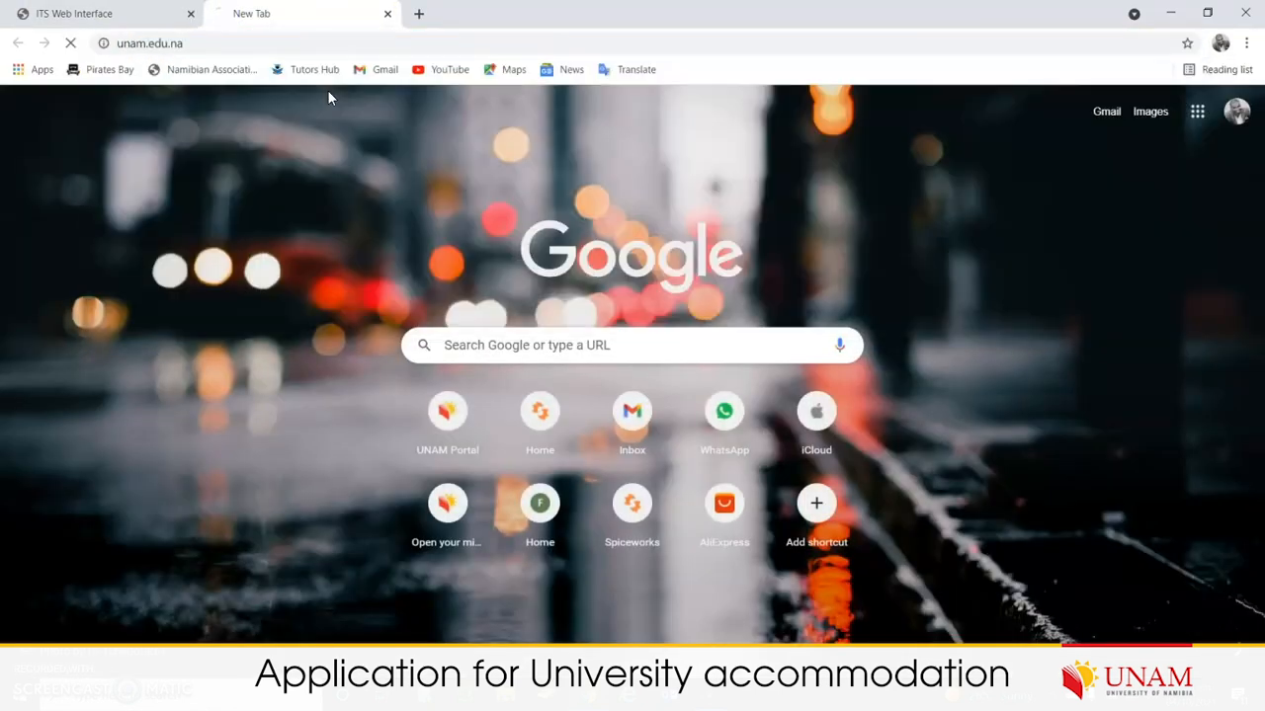
pyautogui.scroll(-15, 1219, 128)
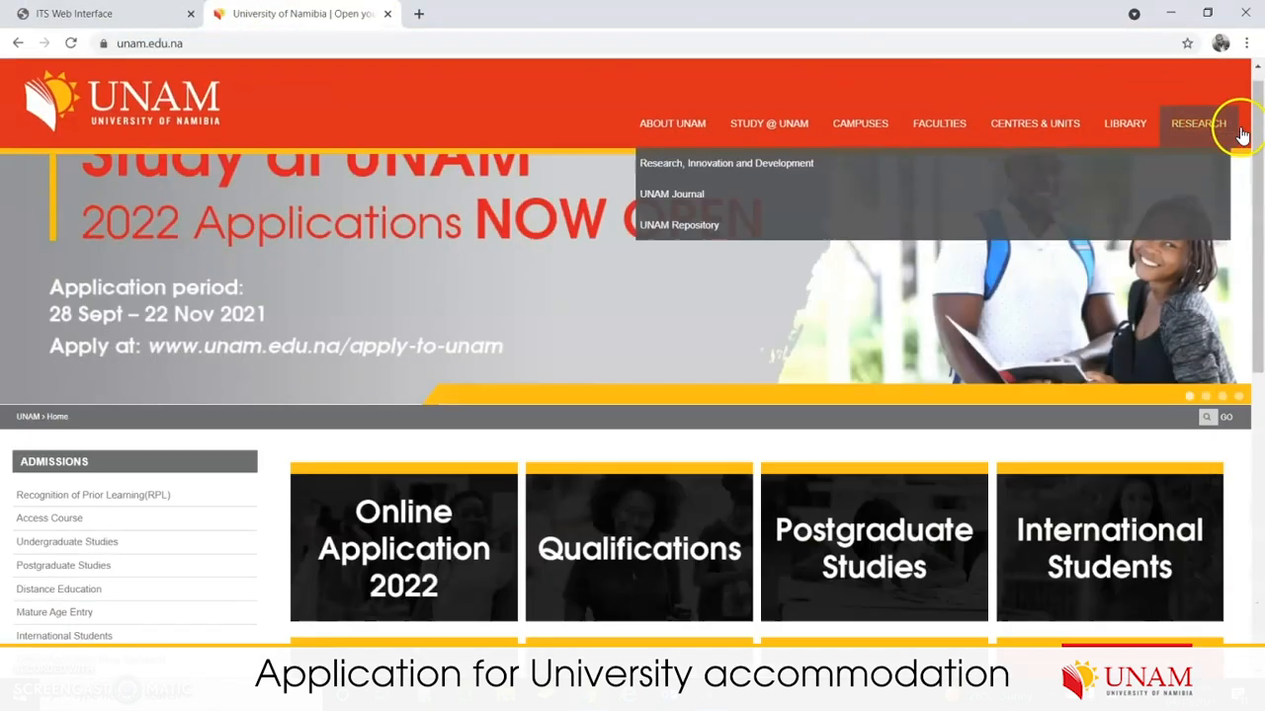
# Step: Select the university's contact e-mail and main phone number on the homepage
pyautogui.click(449, 510)
pyautogui.moveTo(541, 465); pyautogui.dragTo(448, 464)
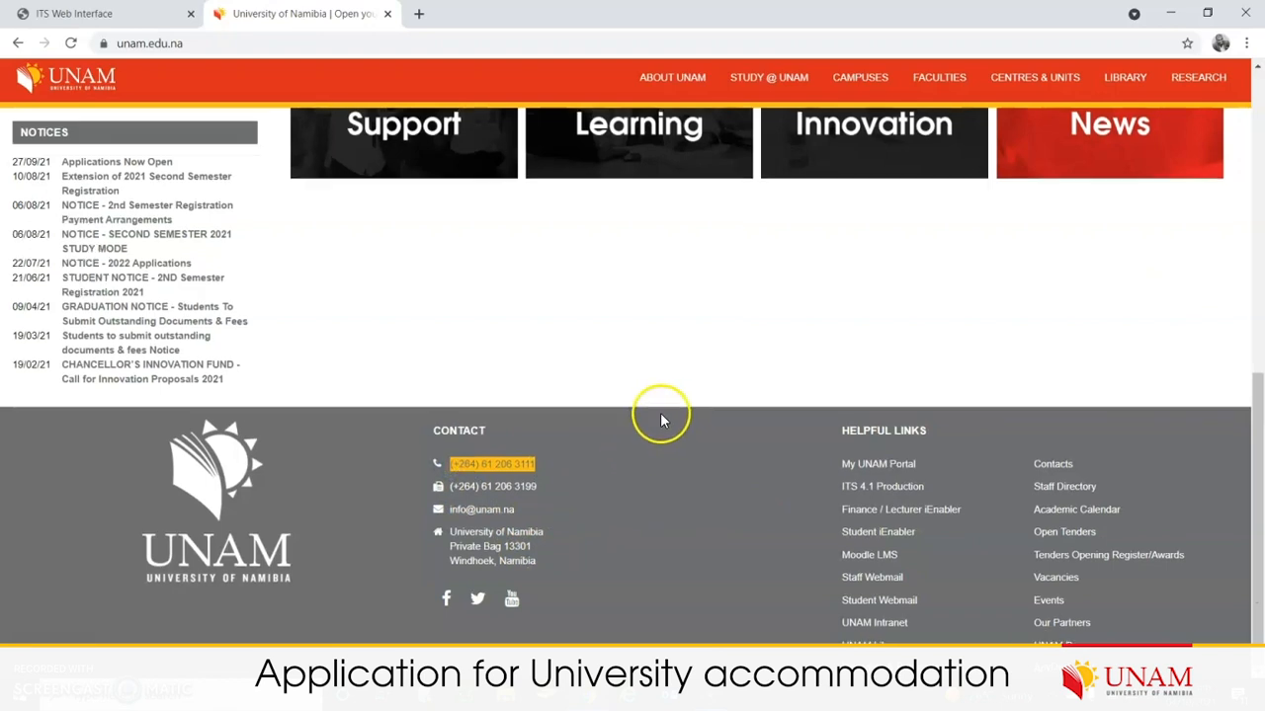
pyautogui.scroll(15, 660, 412)
pyautogui.scroll(1, 661, 423)
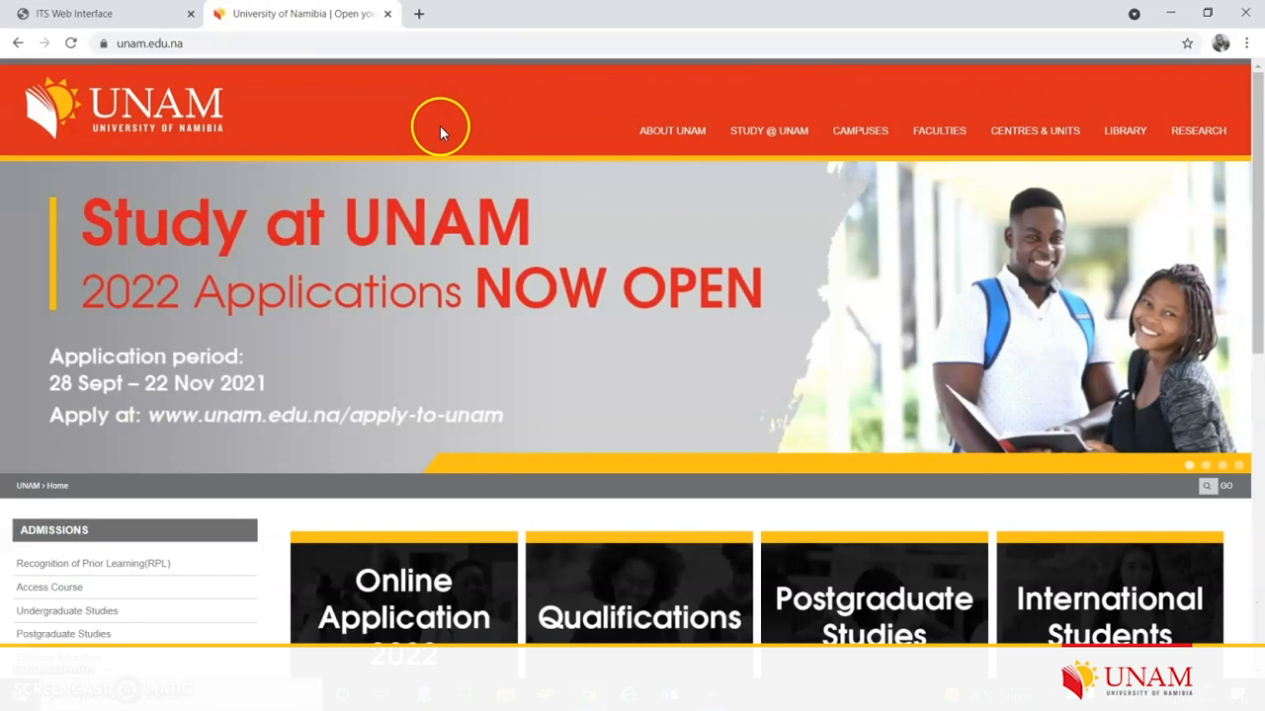
pyautogui.scroll(-1, 609, 252)
pyautogui.scroll(-6, 612, 249)
pyautogui.scroll(7, 612, 249)
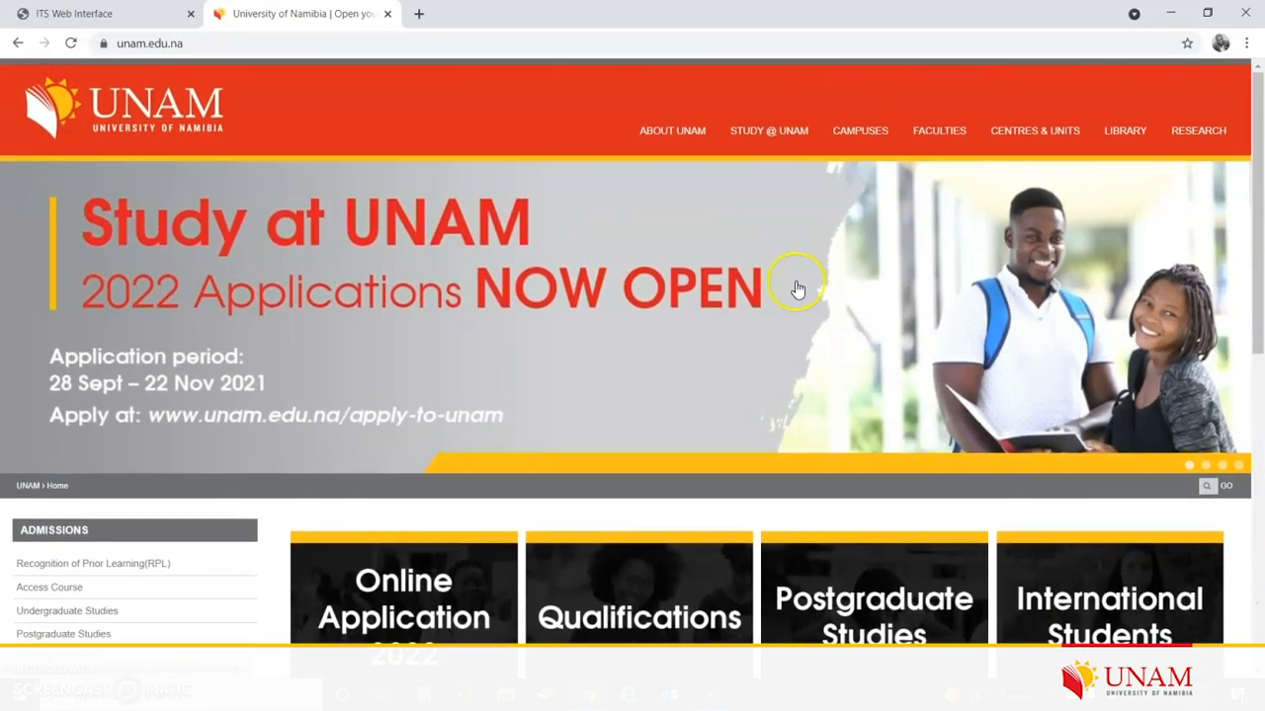
pyautogui.scroll(-6, 785, 283)
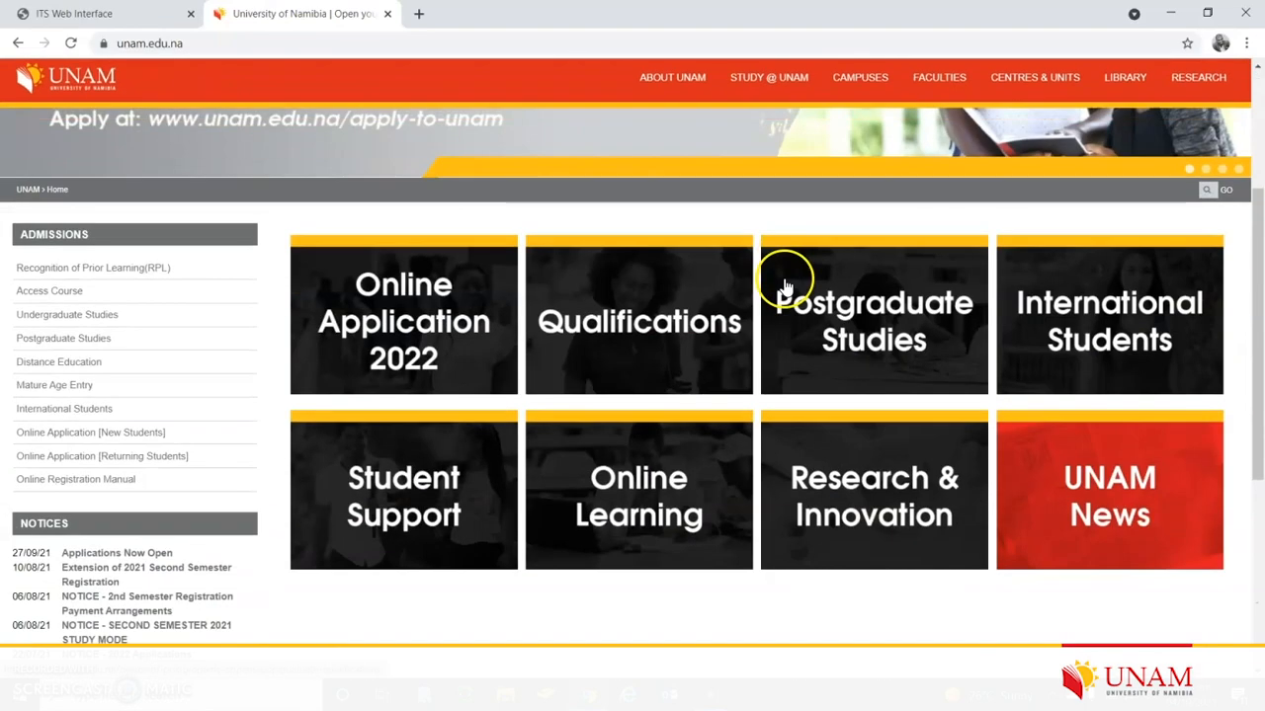
pyautogui.scroll(3, 692, 306)
pyautogui.scroll(4, 644, 319)
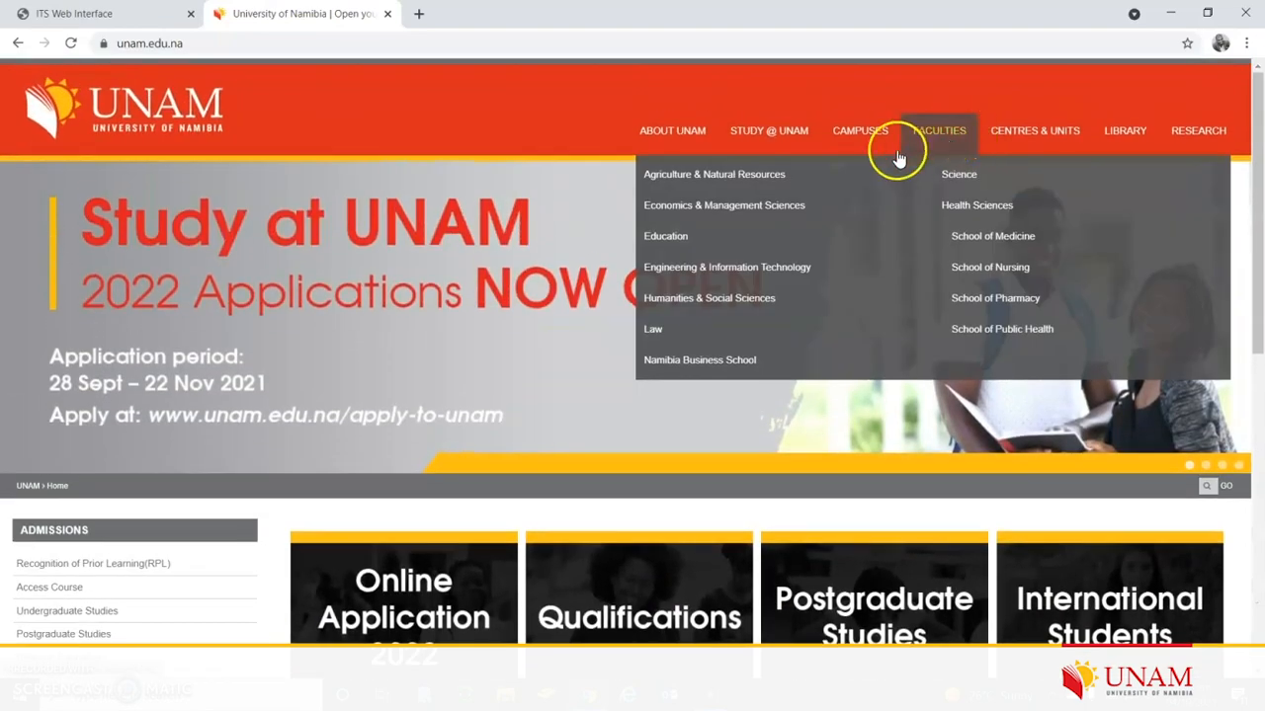
pyautogui.moveTo(892, 180)
pyautogui.scroll(-6, 892, 181)
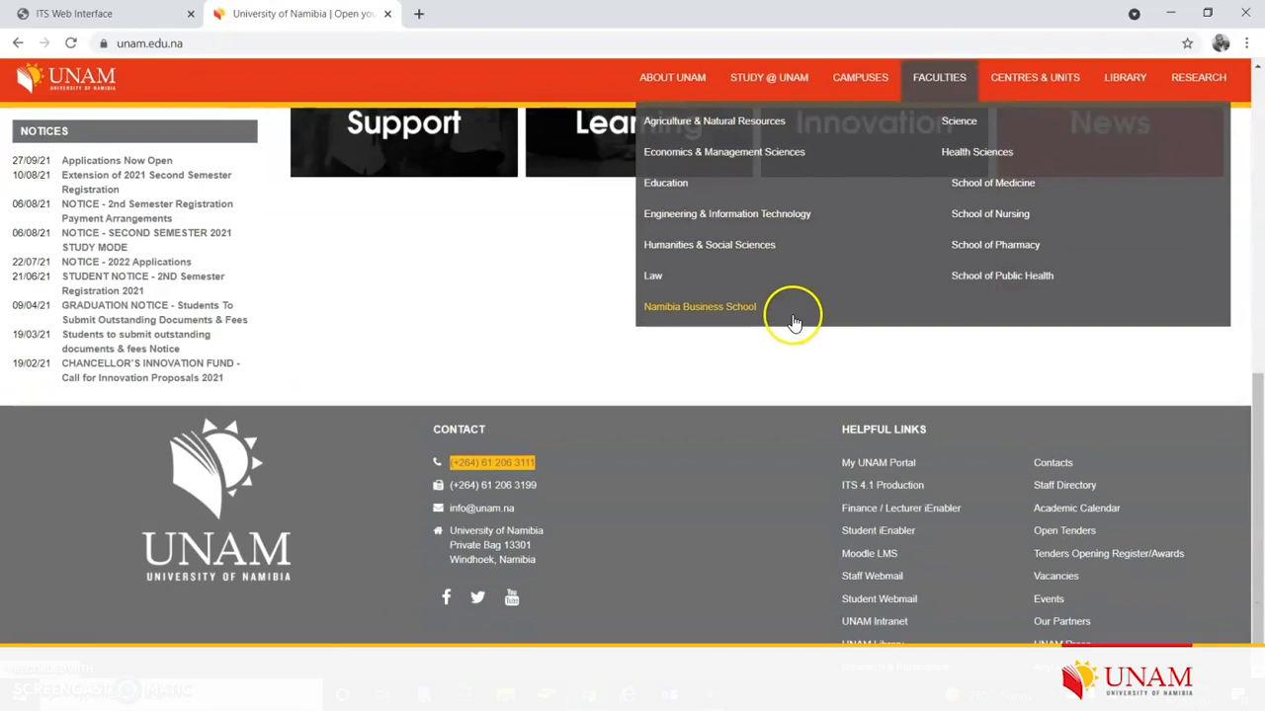